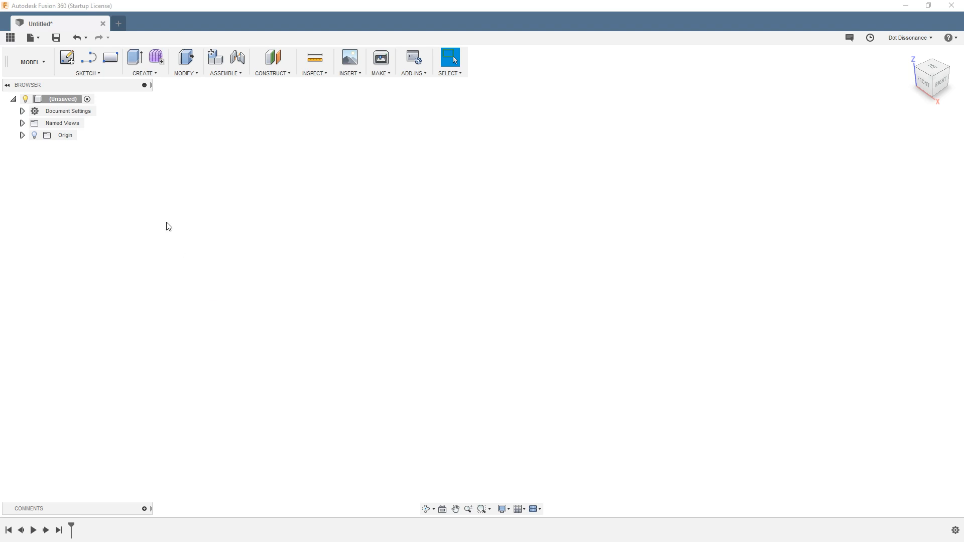
# Step: Start a sketch on the horizontal XY plane and draw a two-point rectangle around the origin
pyautogui.click(69, 59)
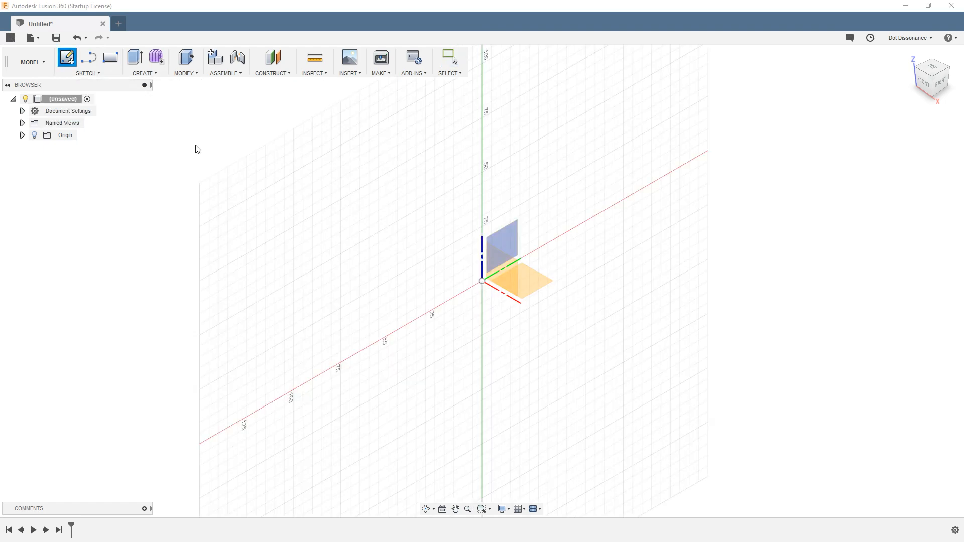
pyautogui.click(541, 281)
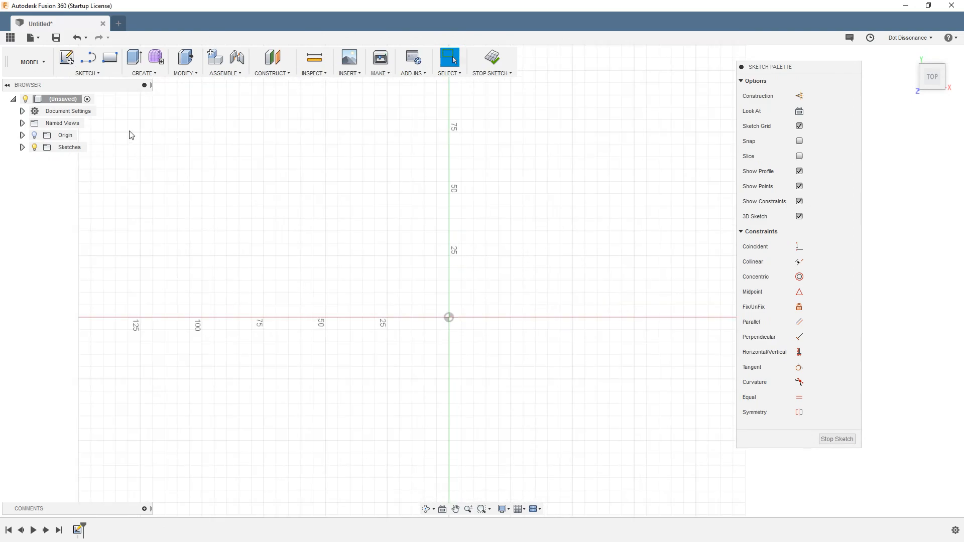
pyautogui.click(94, 74)
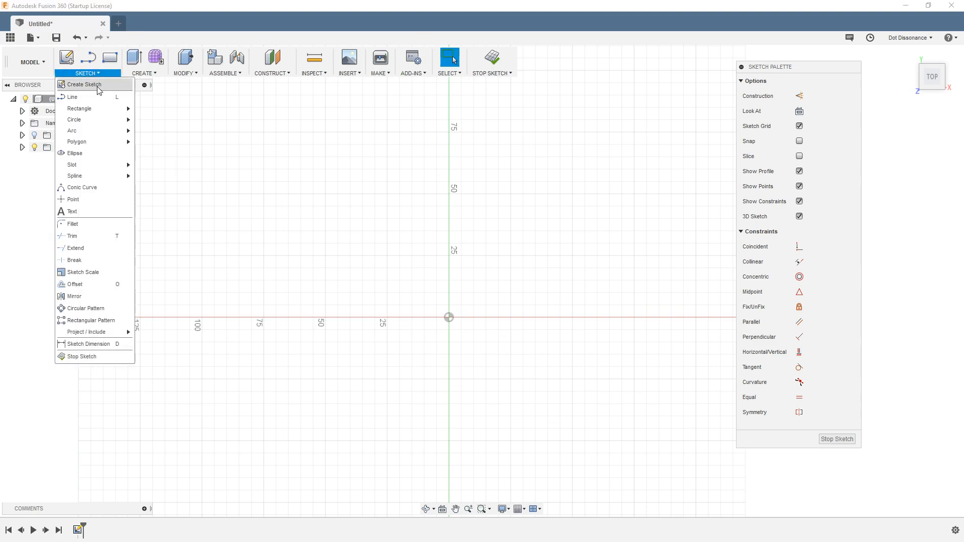
pyautogui.moveTo(99, 113)
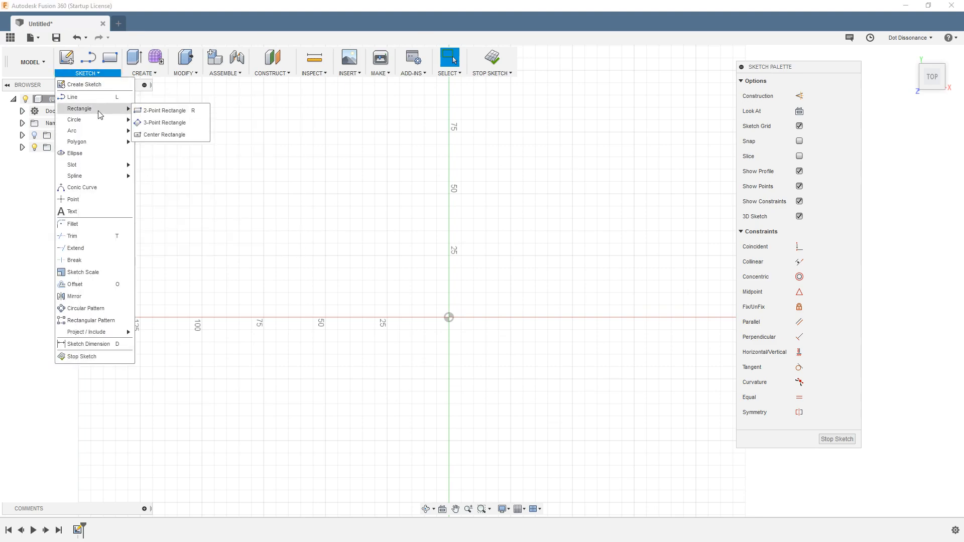
pyautogui.click(170, 112)
pyautogui.click(293, 202)
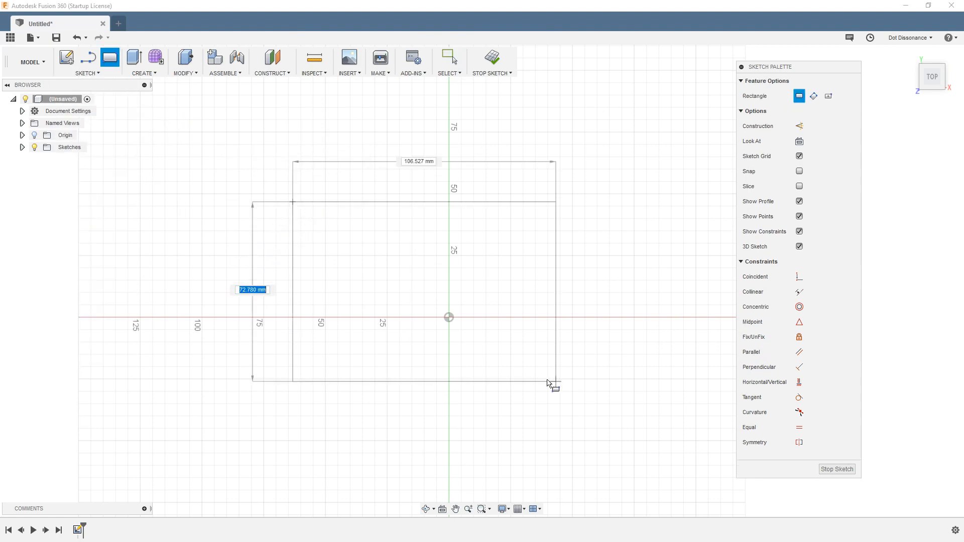
pyautogui.click(625, 428)
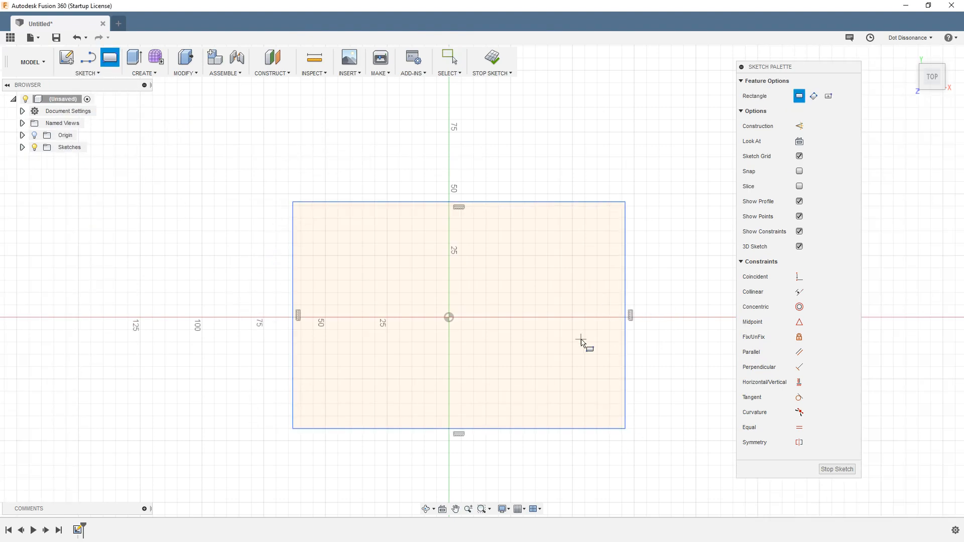
pyautogui.press('Escape')
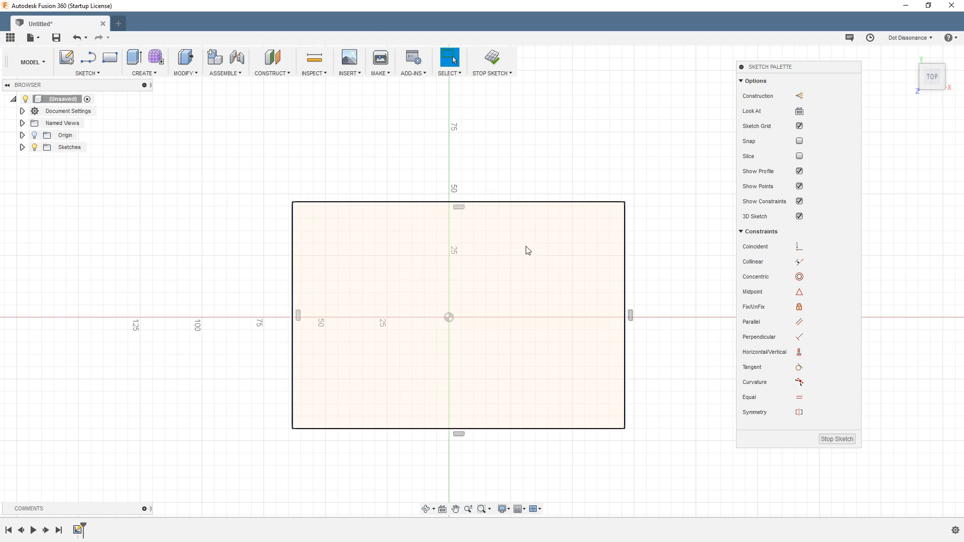
# Step: Reshape the rectangle by moving its upper edge up, and then its upper-right corner down and slightly inward
pyautogui.moveTo(618, 204)
pyautogui.mouseDown()
pyautogui.moveTo(603, 155)
pyautogui.moveTo(538, 281)
pyautogui.moveTo(489, 197)
pyautogui.moveTo(541, 195)
pyautogui.moveTo(561, 175)
pyautogui.moveTo(556, 188)
pyautogui.moveTo(593, 176)
pyautogui.mouseUp()
pyautogui.click(659, 155)
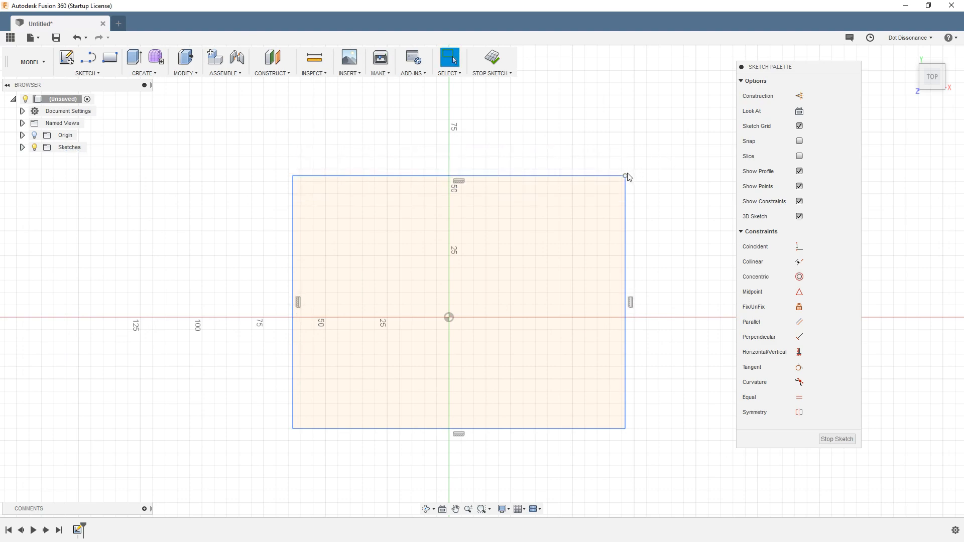
pyautogui.moveTo(626, 176); pyautogui.dragTo(612, 249)
pyautogui.click(294, 167)
# Step: Draw a slightly sloped line about 132 mm long above the rectangle
pyautogui.press('l')
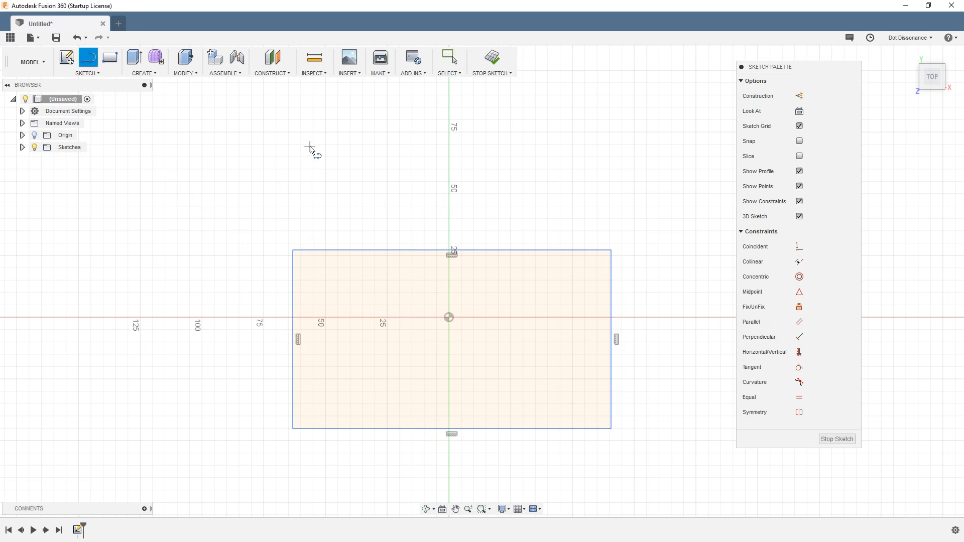
pyautogui.click(286, 154)
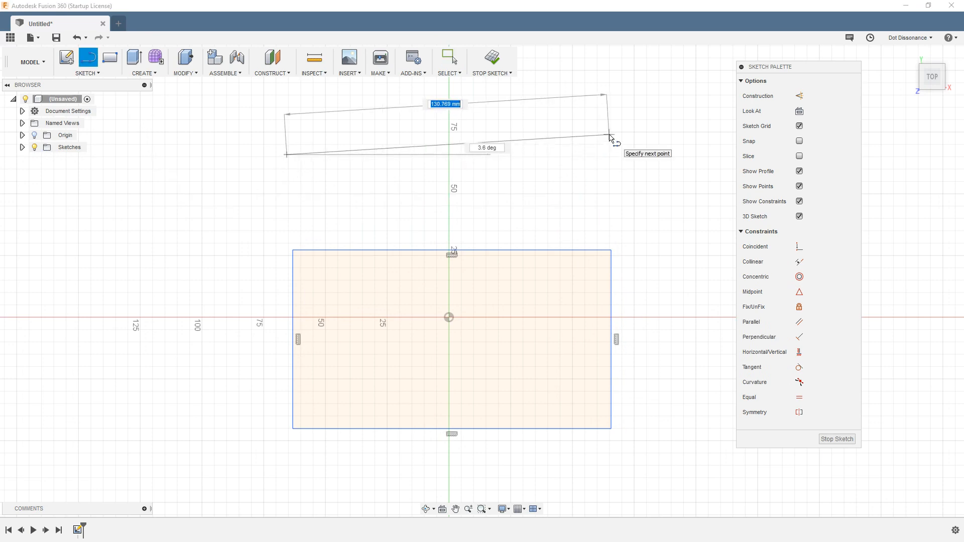
pyautogui.click(613, 140)
pyautogui.press('Escape')
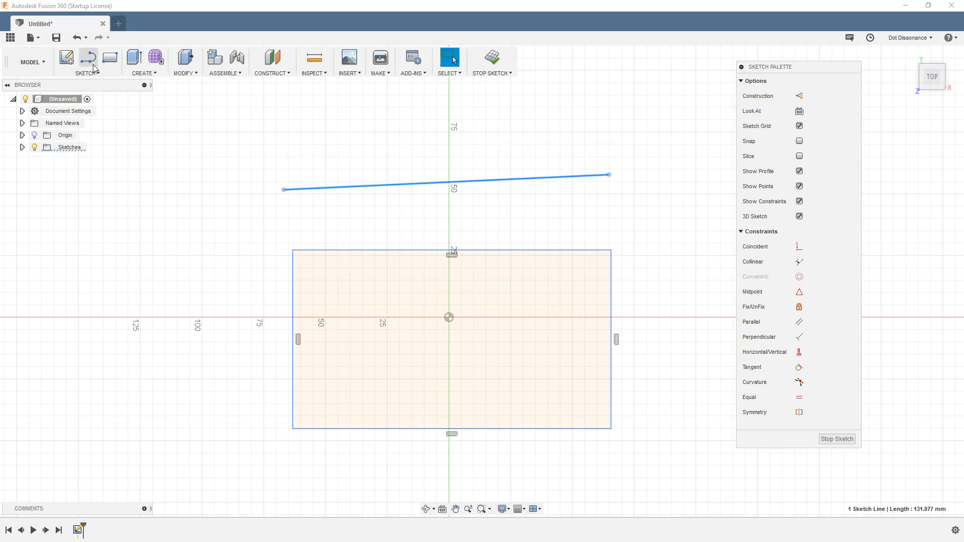
# Step: Draw three connected lines from above the sloped line, through its right endpoint, down near the rectangle's upper-right corner and across to its upper-left corner
pyautogui.click(88, 58)
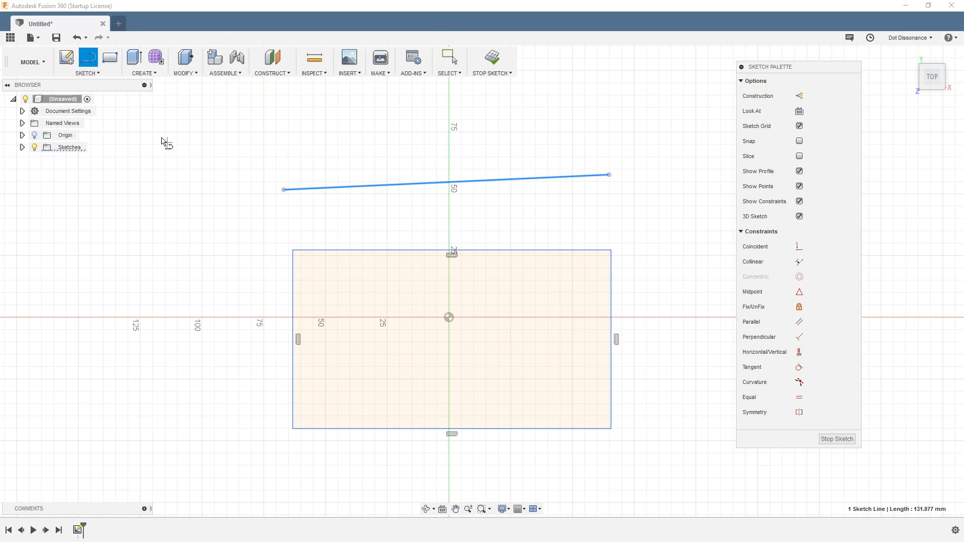
pyautogui.click(271, 150)
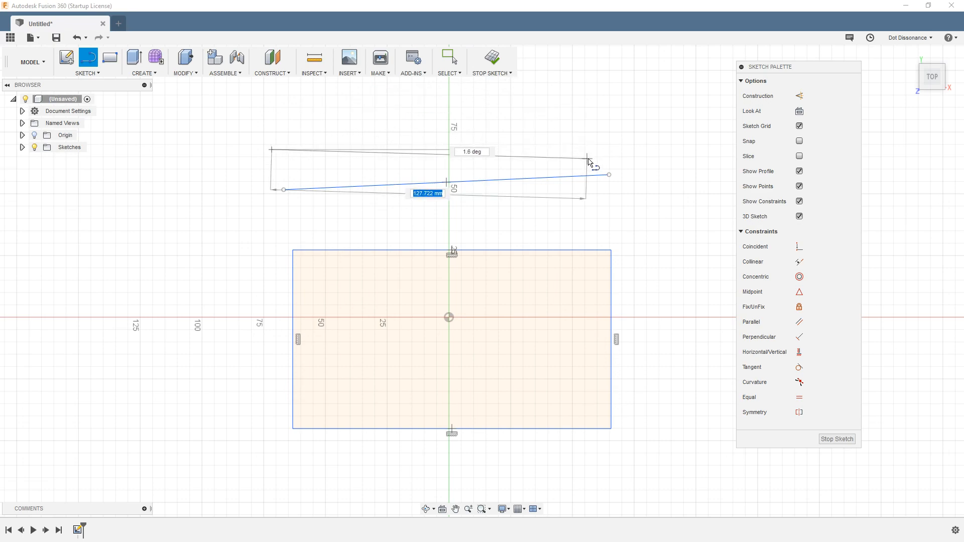
pyautogui.click(609, 175)
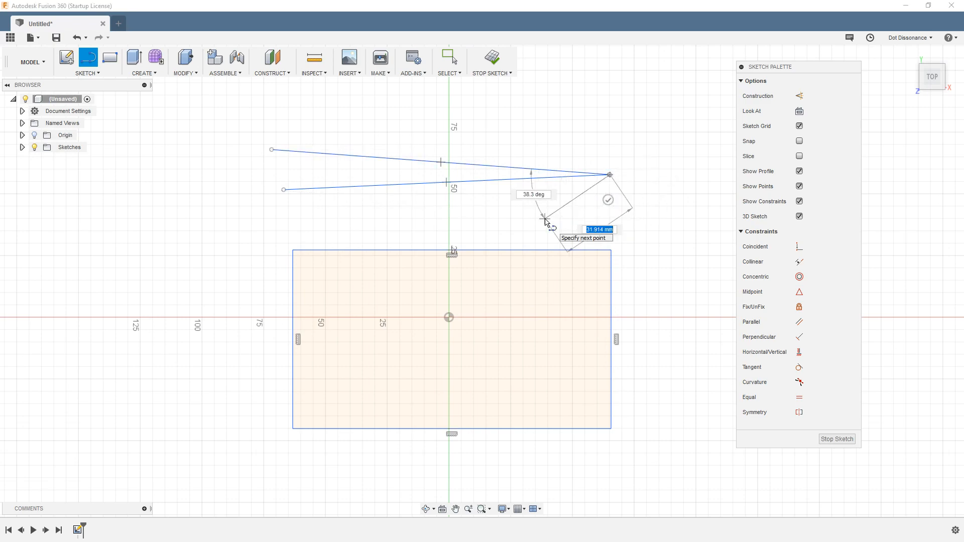
pyautogui.click(613, 246)
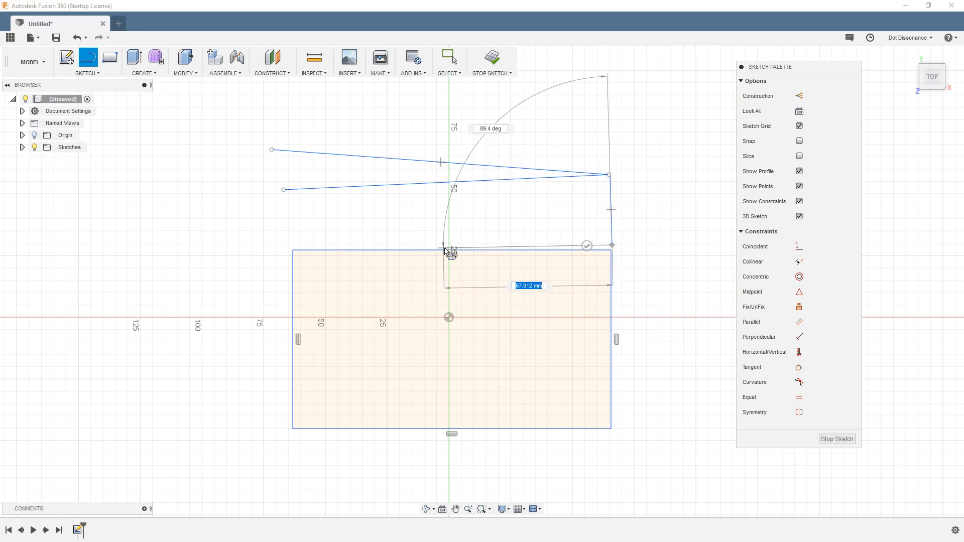
pyautogui.click(293, 251)
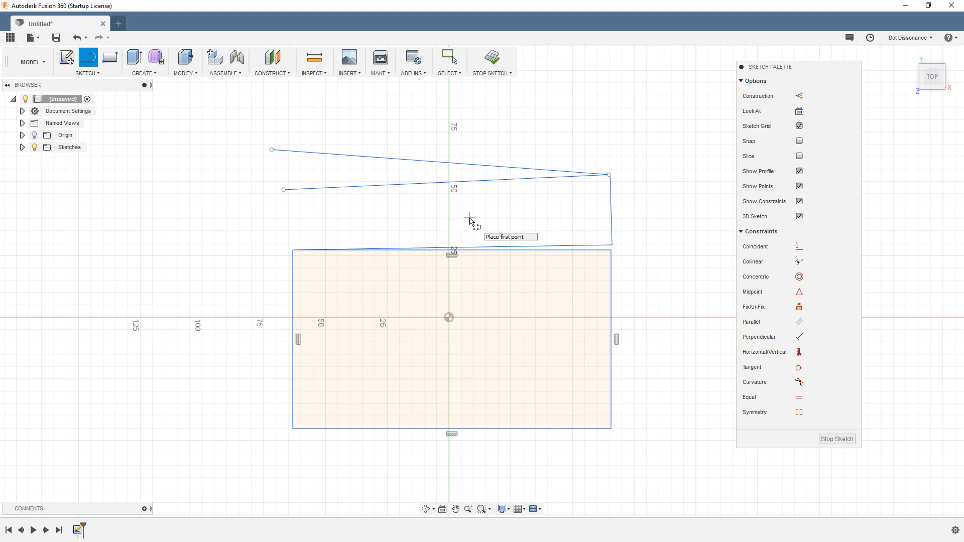
# Step: Undo the three connected line segments, keeping only the original sloped line and the rectangle
pyautogui.press('Escape')
pyautogui.hotkey('ctrl', 'z')
pyautogui.hotkey('ctrl', 'z')
pyautogui.hotkey('ctrl', 'z')
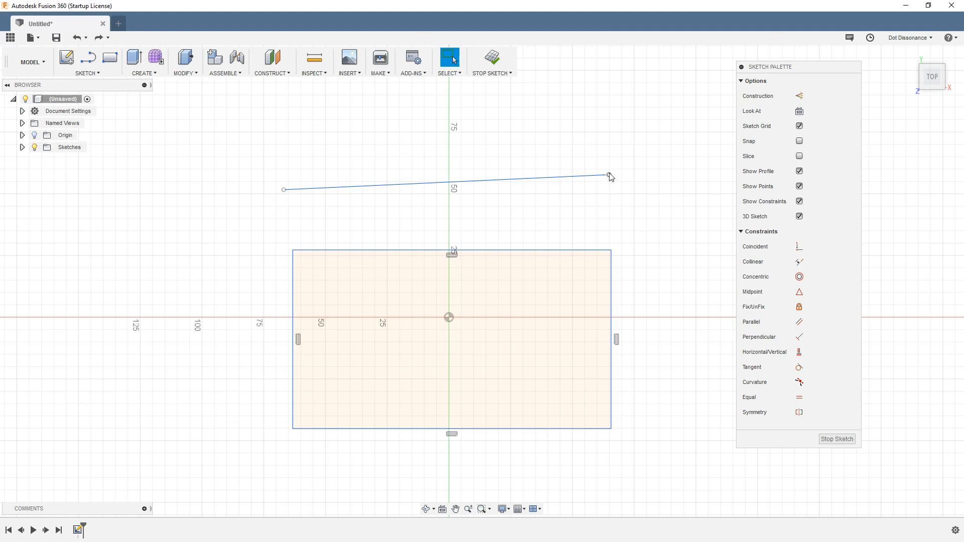
# Step: Move the line's right endpoint up and outward, and pull both upper corners of the rectangle inward
pyautogui.moveTo(609, 175); pyautogui.dragTo(633, 152)
pyautogui.moveTo(611, 251); pyautogui.dragTo(578, 261)
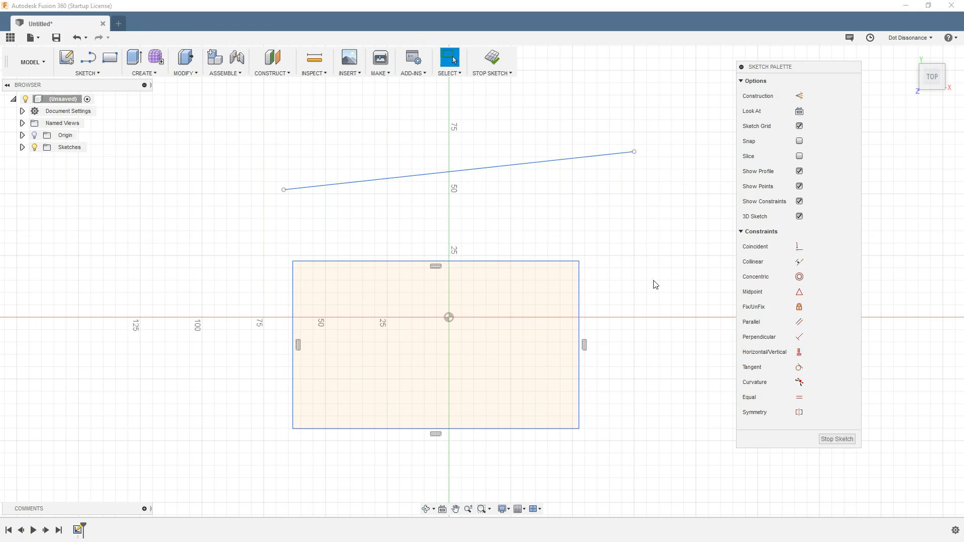
pyautogui.click(293, 261)
pyautogui.moveTo(293, 262); pyautogui.dragTo(316, 247)
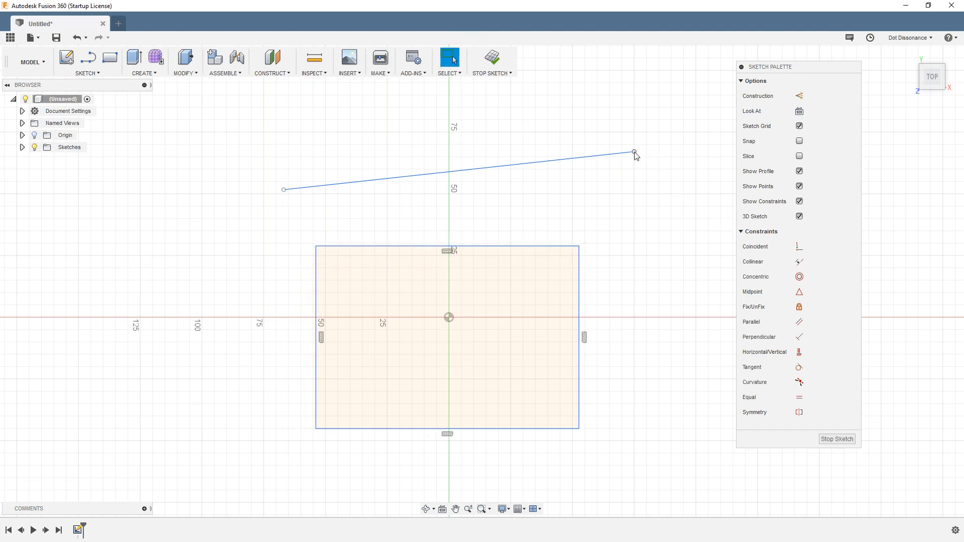
# Step: Try making the sloped line horizontal by moving its right endpoint level with the left one, and undo the horizontal alignment
pyautogui.moveTo(634, 152); pyautogui.dragTo(619, 189)
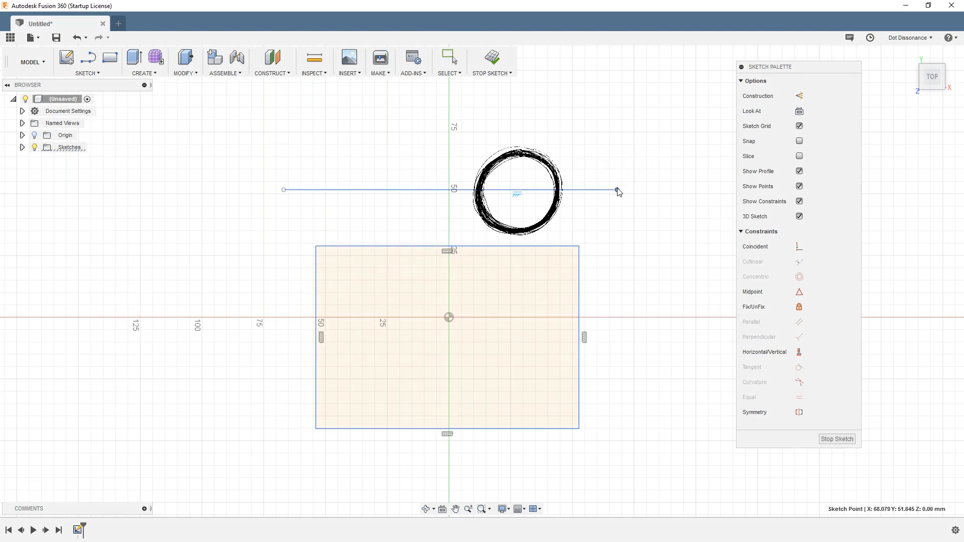
pyautogui.moveTo(618, 190)
pyautogui.mouseDown()
pyautogui.moveTo(593, 245)
pyautogui.moveTo(618, 206)
pyautogui.moveTo(614, 191)
pyautogui.moveTo(702, 181)
pyautogui.moveTo(574, 190)
pyautogui.moveTo(601, 161)
pyautogui.moveTo(618, 190)
pyautogui.mouseUp()
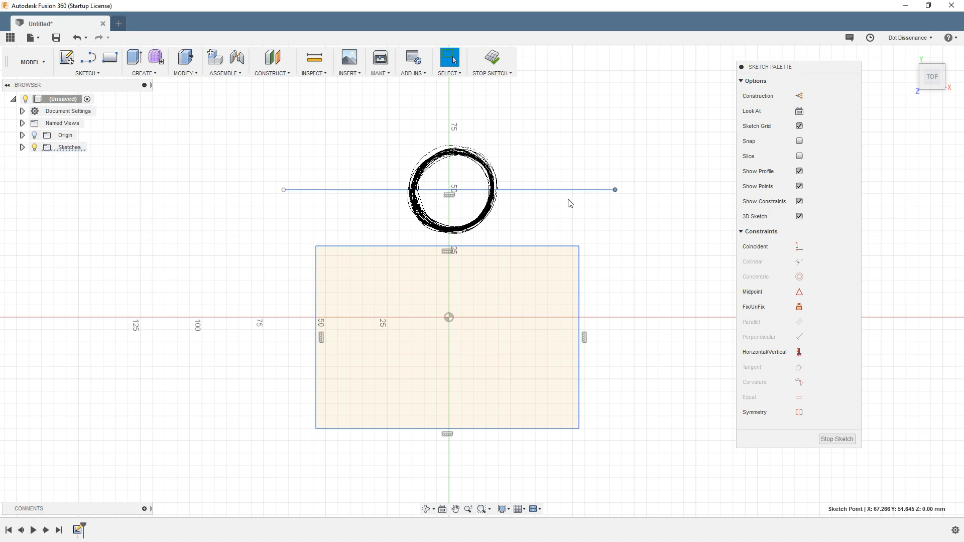
pyautogui.moveTo(616, 190)
pyautogui.mouseDown()
pyautogui.moveTo(603, 153)
pyautogui.moveTo(607, 202)
pyautogui.moveTo(632, 189)
pyautogui.mouseUp()
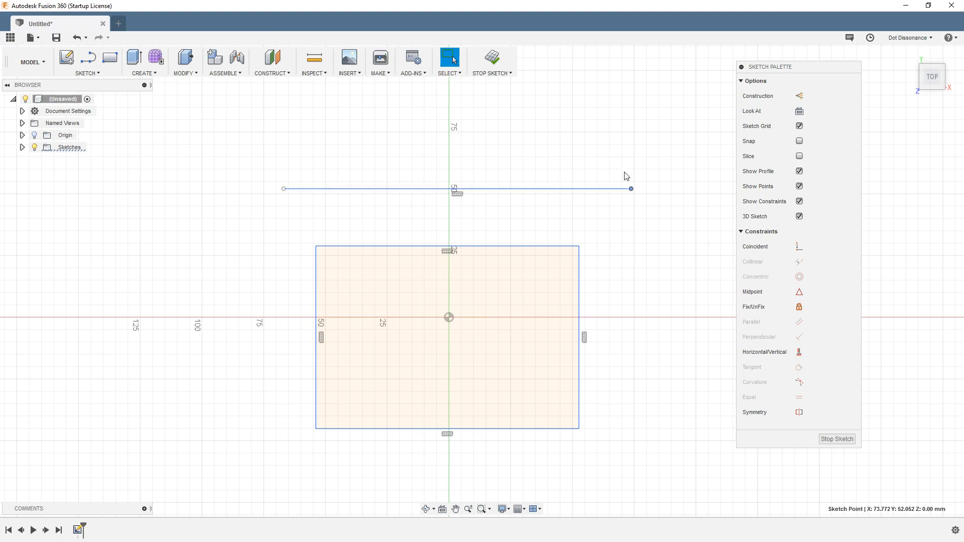
pyautogui.press('Escape')
pyautogui.hotkey('ctrl', 'z')
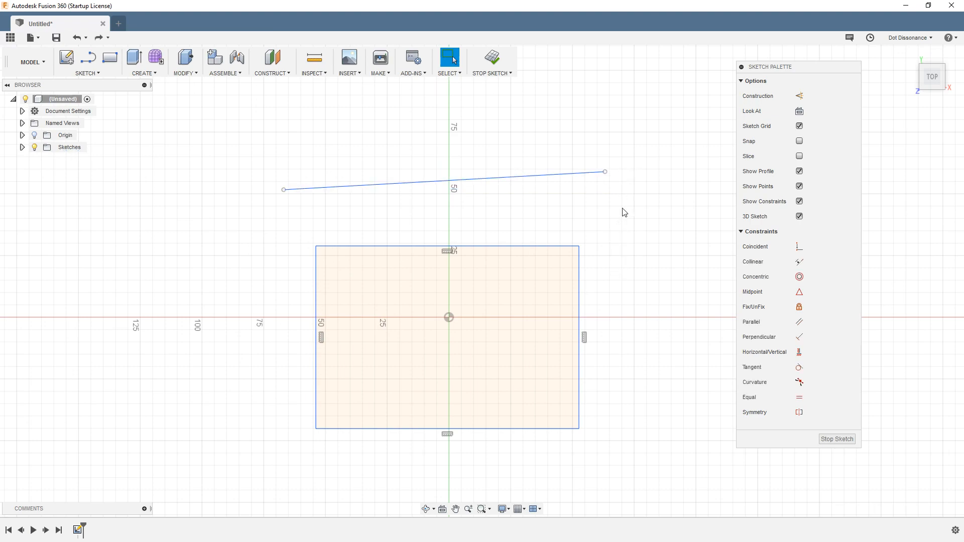
# Step: Attach the line's right endpoint to the rectangle's upper-right corner, shift the line, and inspect the constraints on the right edge and upper corners
pyautogui.moveTo(605, 173); pyautogui.dragTo(580, 246)
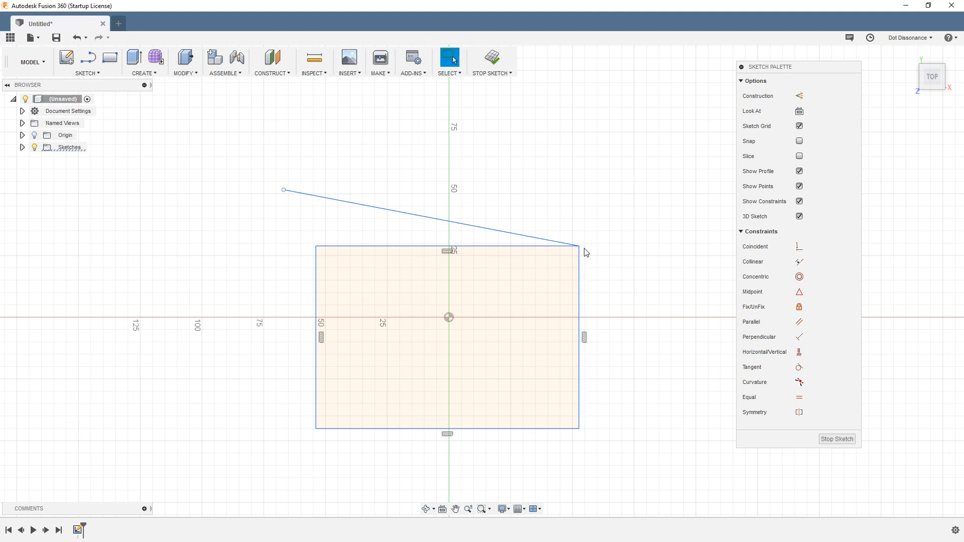
pyautogui.moveTo(536, 241)
pyautogui.mouseDown()
pyautogui.moveTo(536, 210)
pyautogui.moveTo(600, 250)
pyautogui.moveTo(499, 216)
pyautogui.moveTo(486, 246)
pyautogui.moveTo(497, 232)
pyautogui.moveTo(503, 241)
pyautogui.moveTo(495, 222)
pyautogui.moveTo(475, 227)
pyautogui.moveTo(495, 237)
pyautogui.moveTo(484, 230)
pyautogui.moveTo(500, 225)
pyautogui.mouseUp()
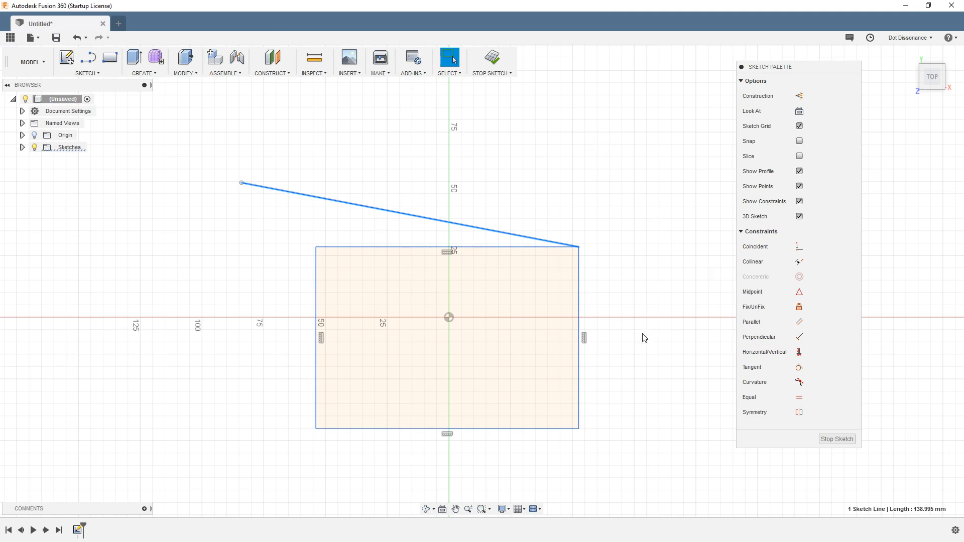
pyautogui.click(584, 337)
pyautogui.click(626, 205)
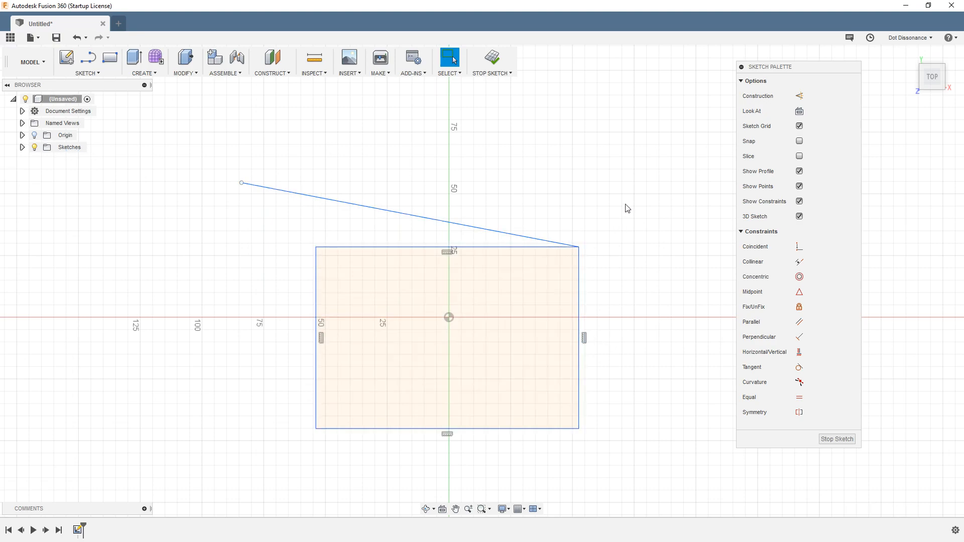
pyautogui.click(579, 247)
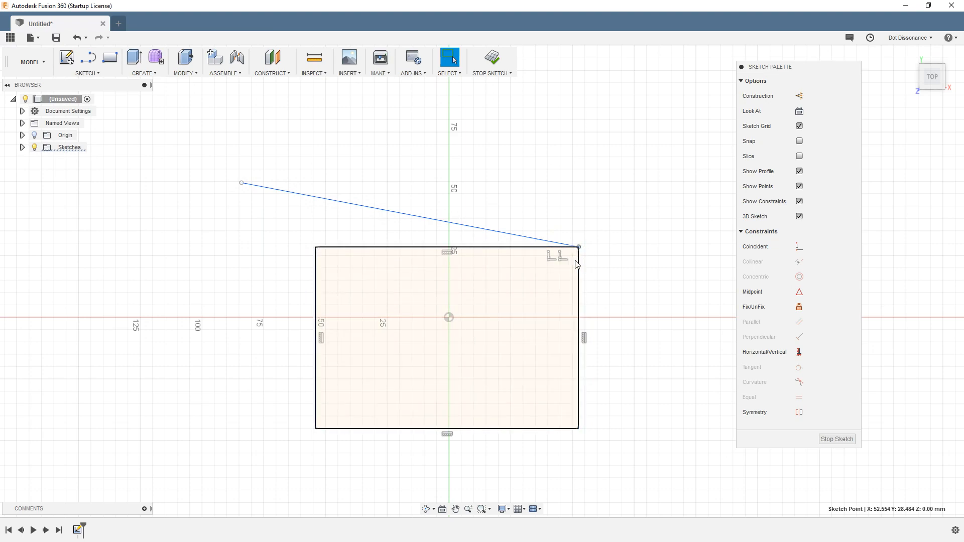
pyautogui.click(316, 247)
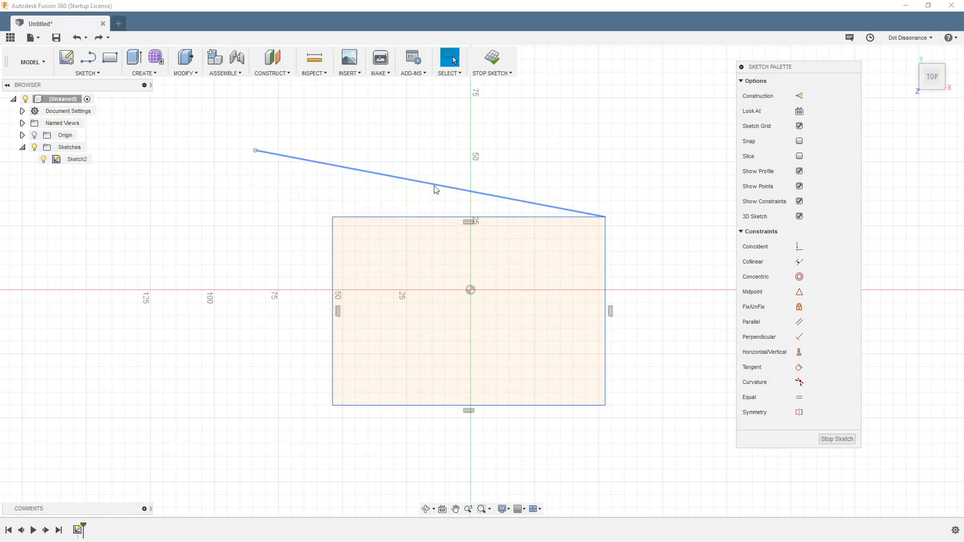
# Step: Delete the line attached to the rectangle and draw a new separate line above it, rising slightly to the right
pyautogui.click(435, 189)
pyautogui.press('Delete')
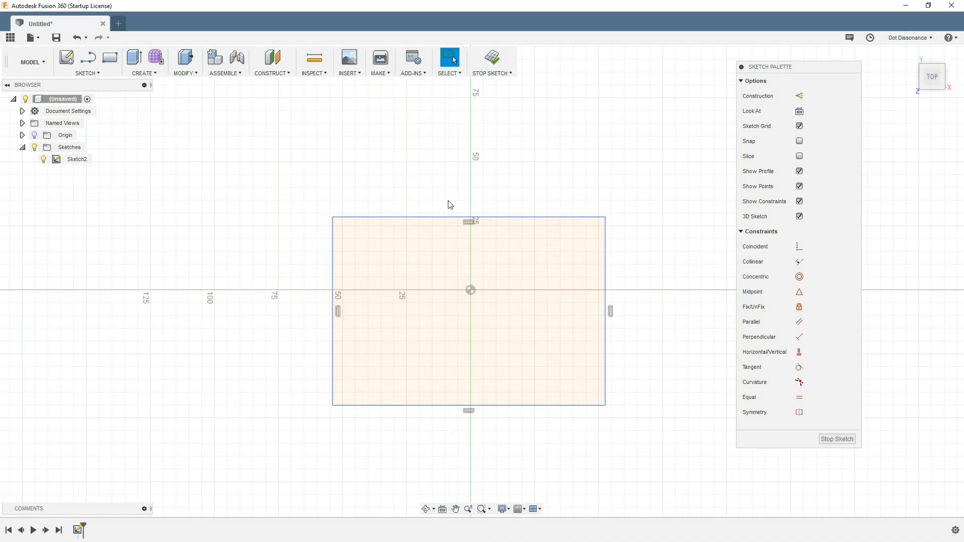
pyautogui.click(89, 57)
pyautogui.click(237, 149)
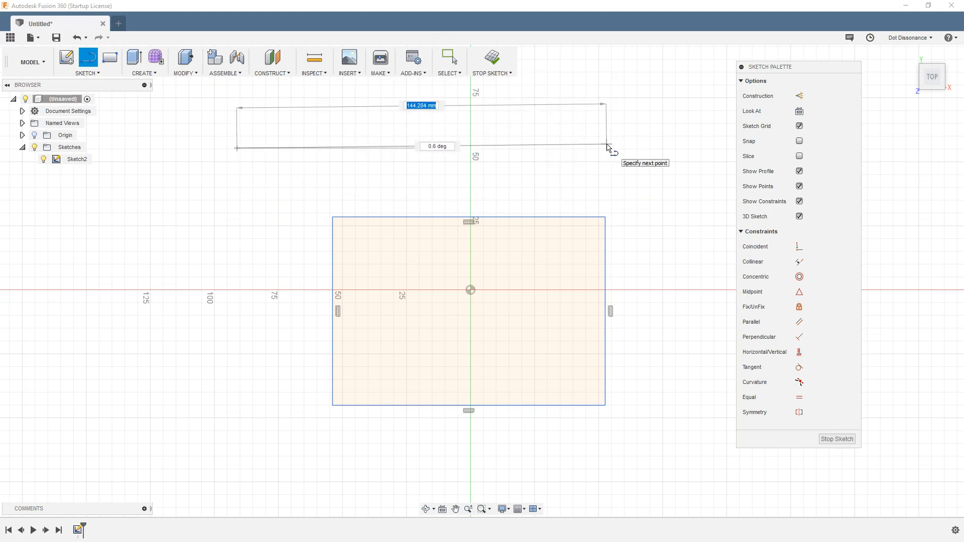
pyautogui.click(624, 117)
pyautogui.press('Escape')
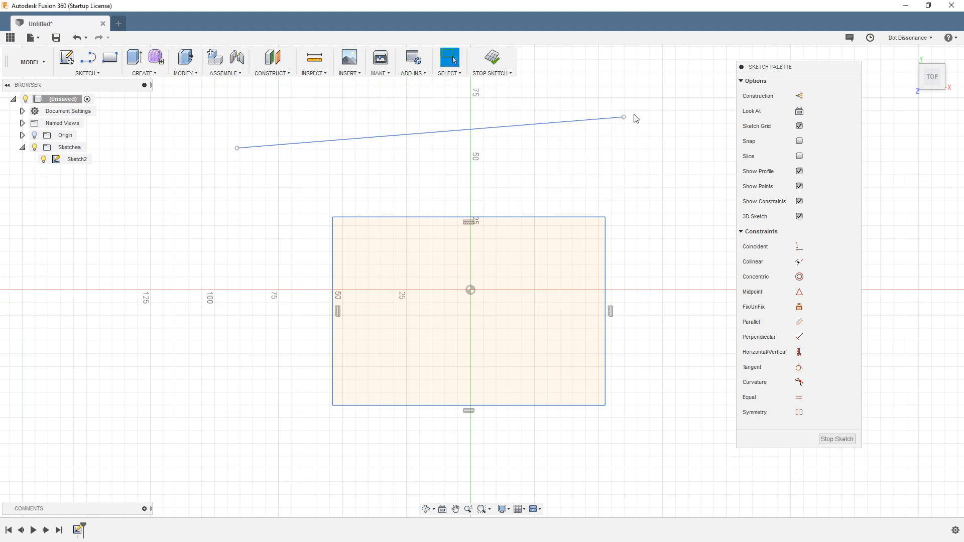
# Step: Join the new line's right endpoint to the rectangle's upper-right corner and inspect the constraints at the other three corners
pyautogui.moveTo(624, 118); pyautogui.dragTo(611, 208)
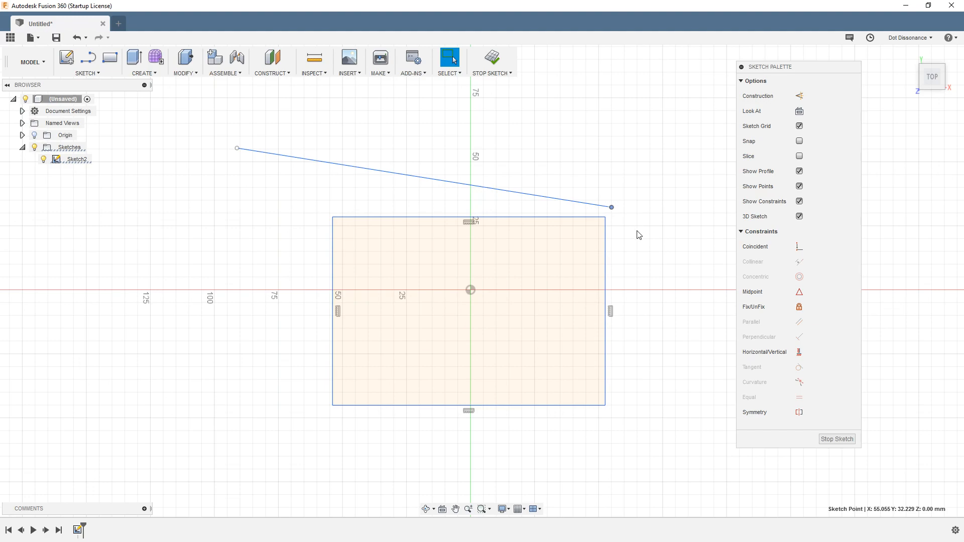
pyautogui.moveTo(613, 210)
pyautogui.mouseDown()
pyautogui.moveTo(621, 200)
pyautogui.moveTo(606, 220)
pyautogui.mouseUp()
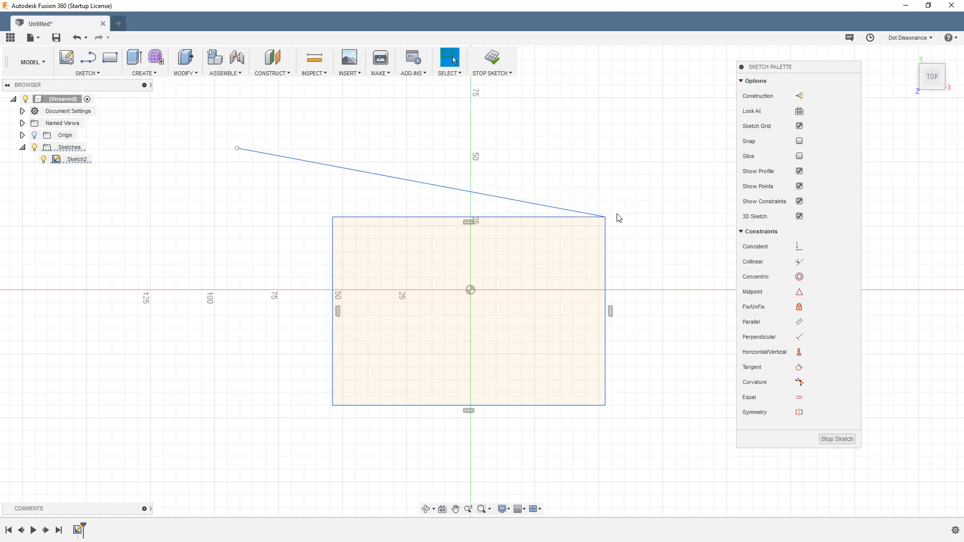
pyautogui.click(331, 218)
pyautogui.click(334, 407)
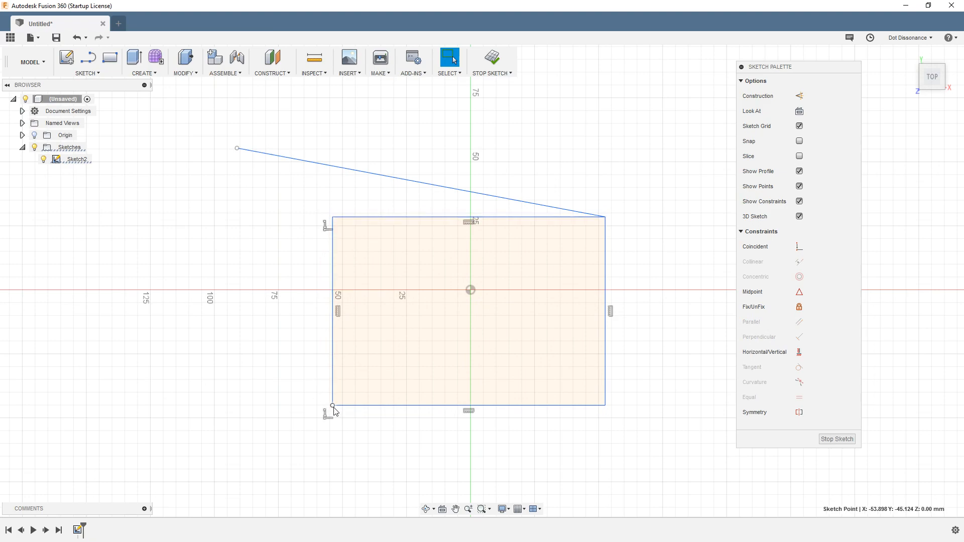
pyautogui.click(605, 405)
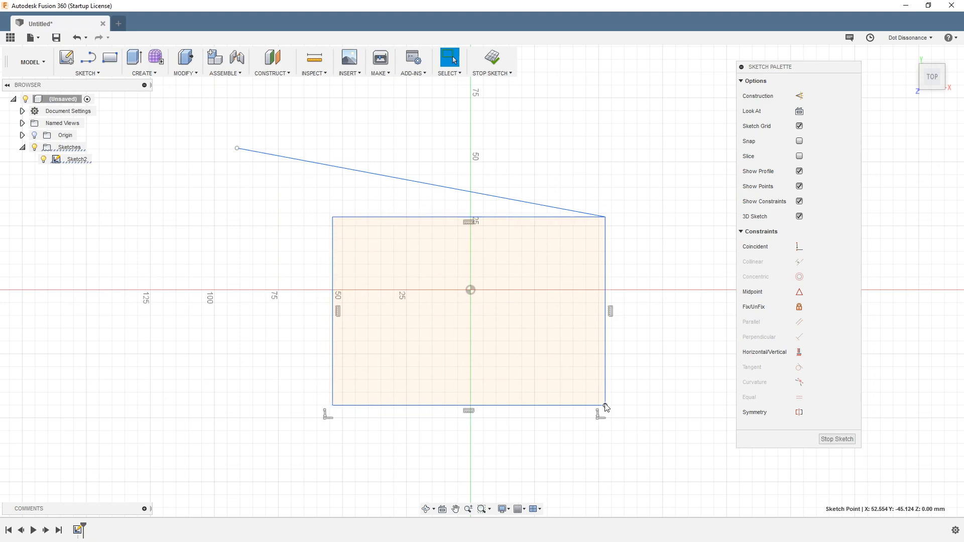
# Step: Inspect the coincident constraints at the rectangle's upper-right corner, where the sloped line is joined
pyautogui.click(604, 217)
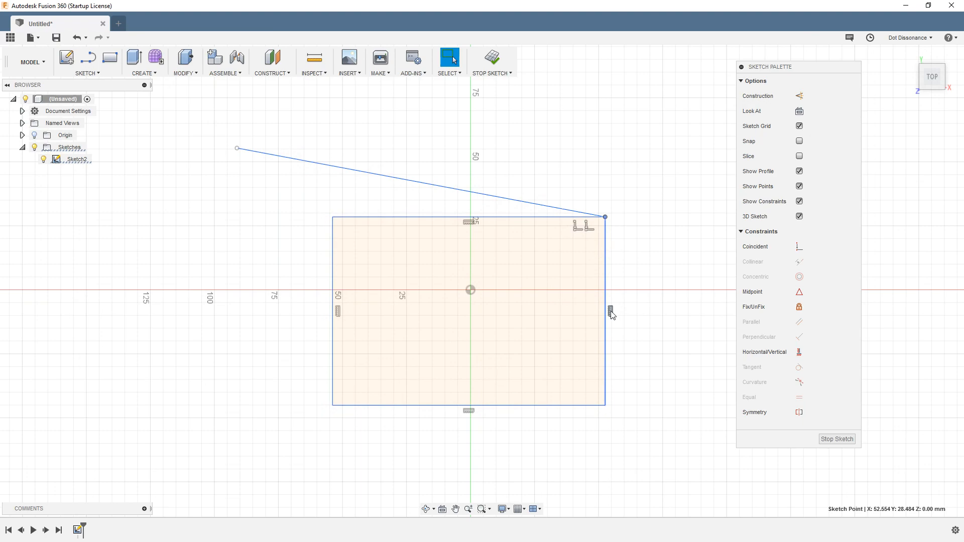
pyautogui.click(589, 234)
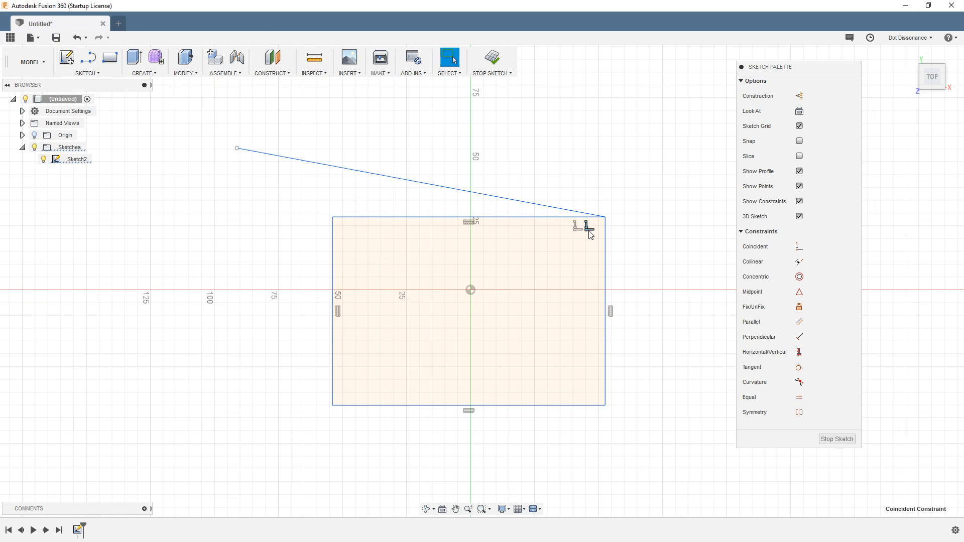
pyautogui.click(628, 179)
pyautogui.click(606, 217)
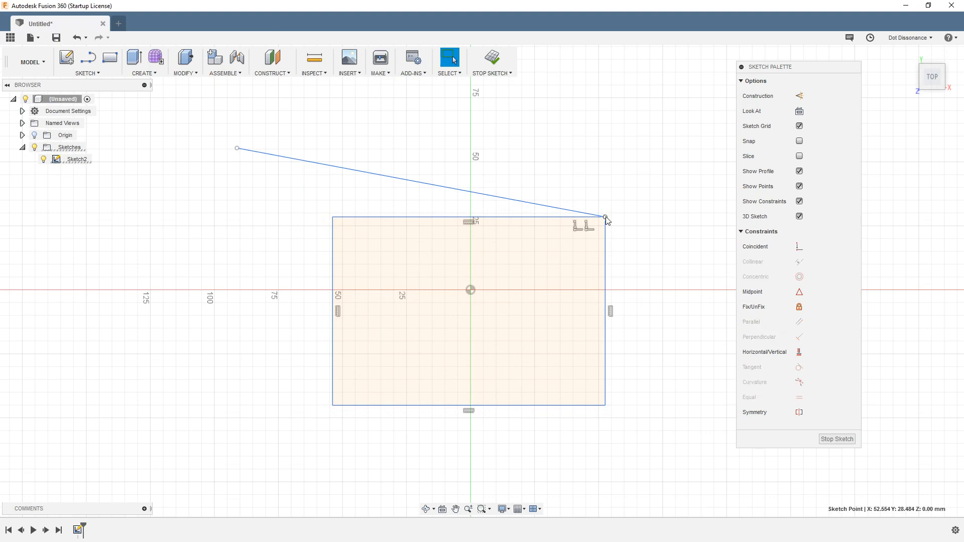
# Step: Try removing the left-hand coincident constraint at the upper-right corner and raising the top edge's freed endpoint, and undo it
pyautogui.click(578, 231)
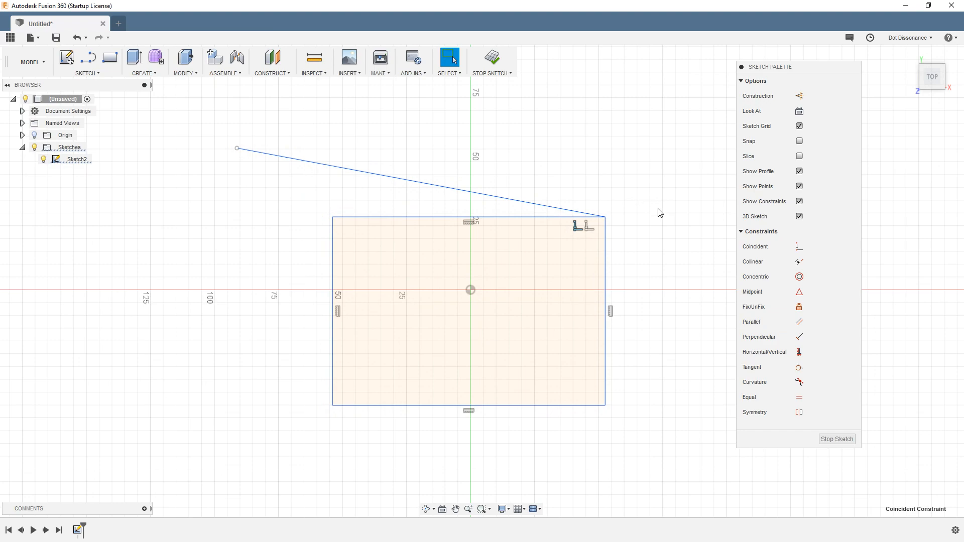
pyautogui.moveTo(606, 218); pyautogui.dragTo(602, 166)
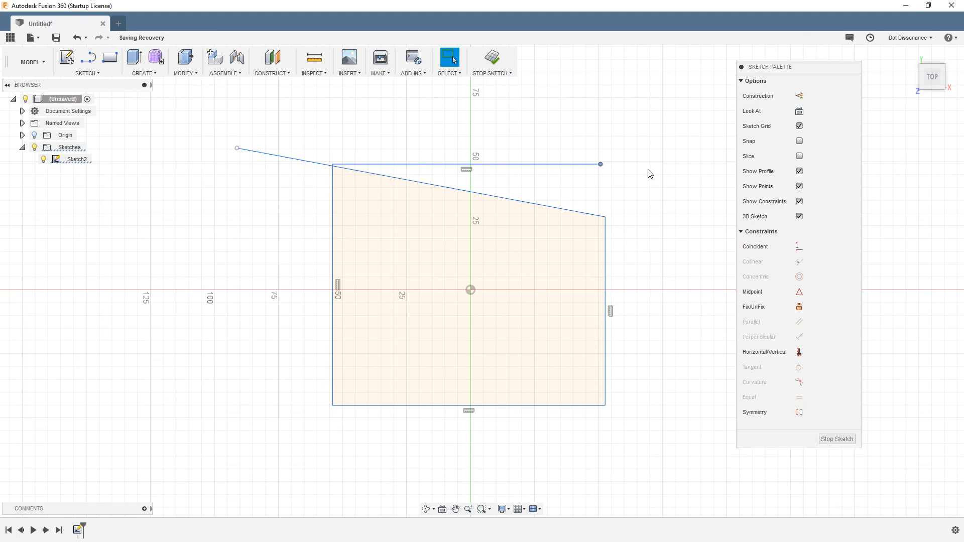
pyautogui.hotkey('ctrl', 'z')
pyautogui.hotkey('ctrl', 'z')
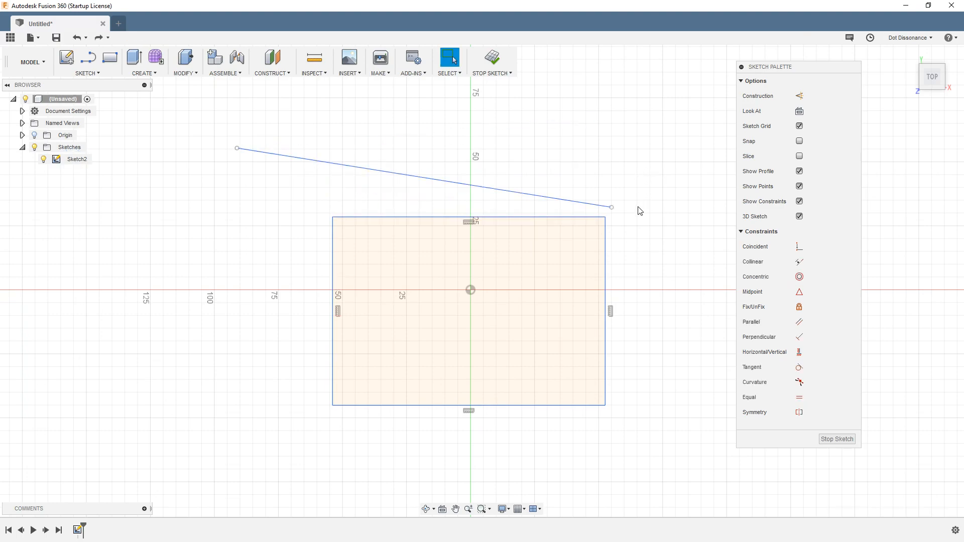
# Step: Try deleting the right-hand coincident constraint at the upper-right corner and raising the top edge's right endpoint, and undo it
pyautogui.click(606, 217)
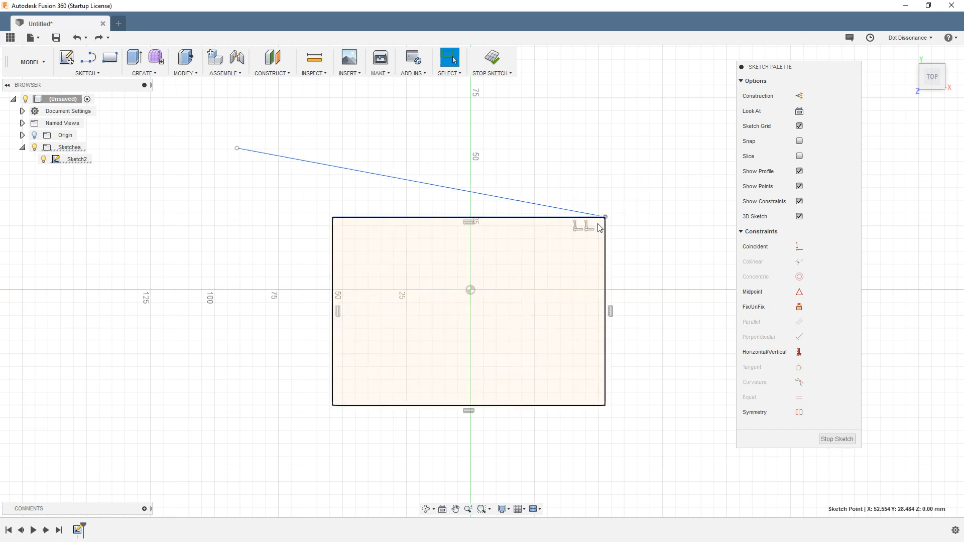
pyautogui.click(589, 227)
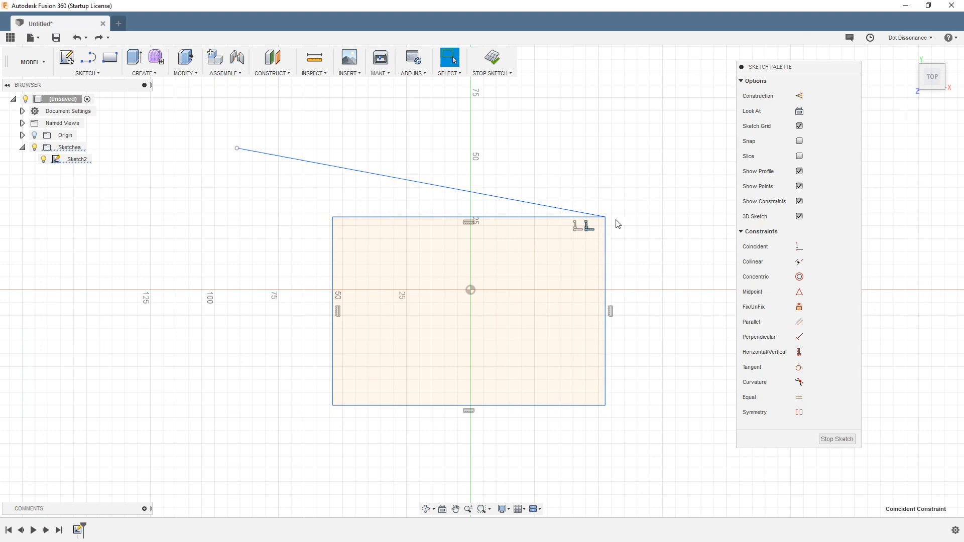
pyautogui.press('Delete')
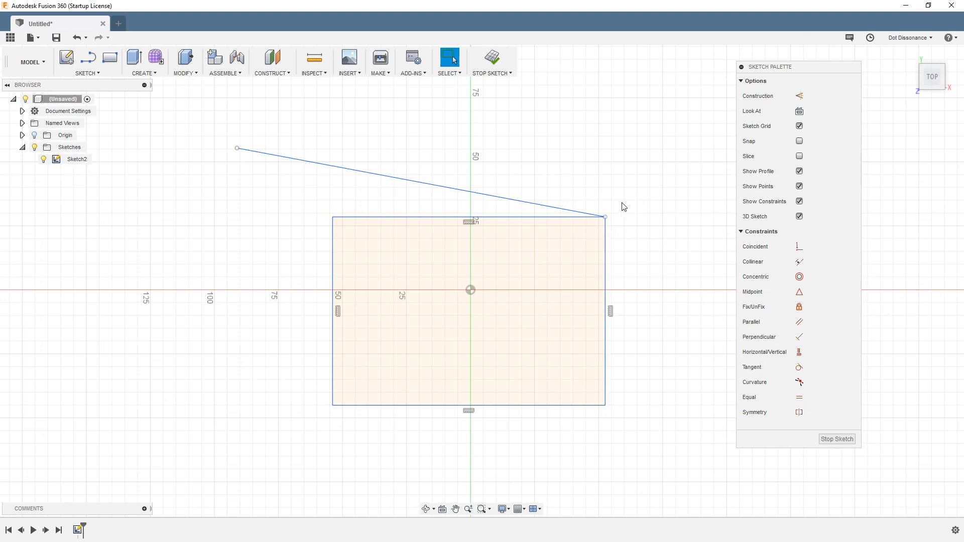
pyautogui.moveTo(607, 217); pyautogui.dragTo(608, 166)
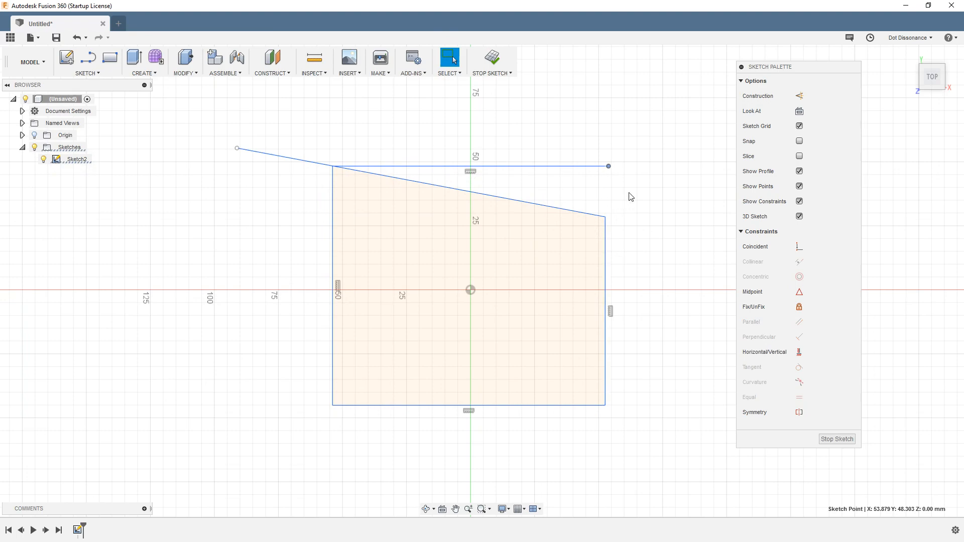
pyautogui.hotkey('ctrl', 'z')
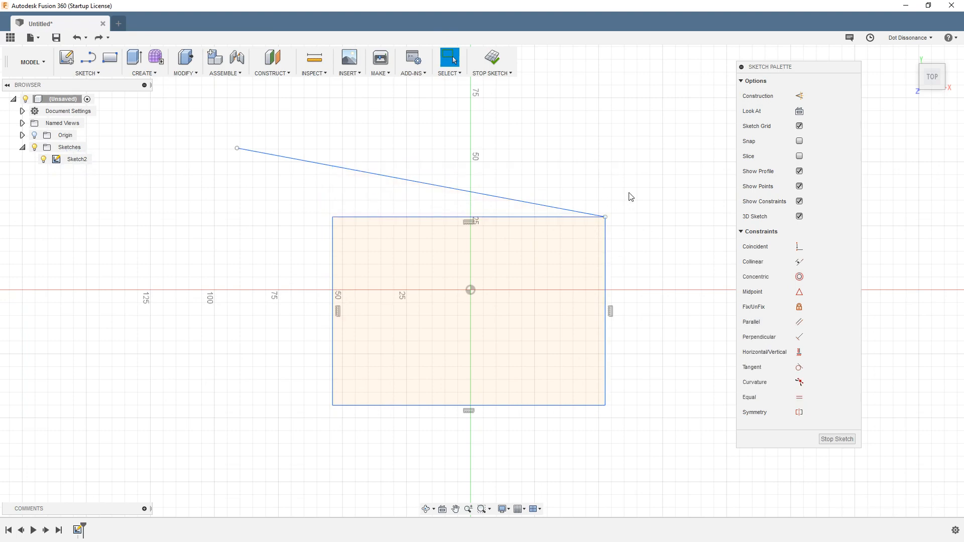
# Step: Delete both coincident constraints at the upper-right corner and move the loose point, the top edge's endpoint and the line's joined end apart
pyautogui.click(605, 218)
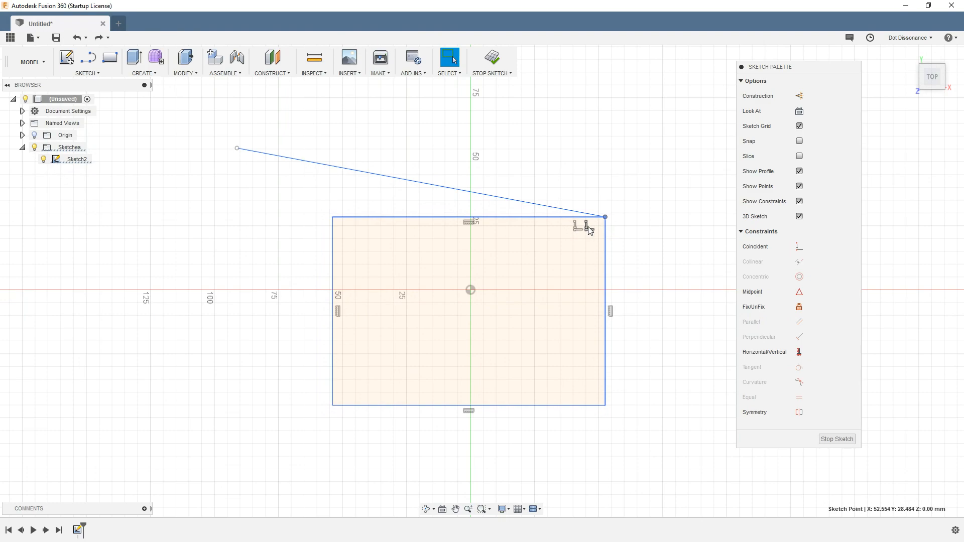
pyautogui.click(589, 232)
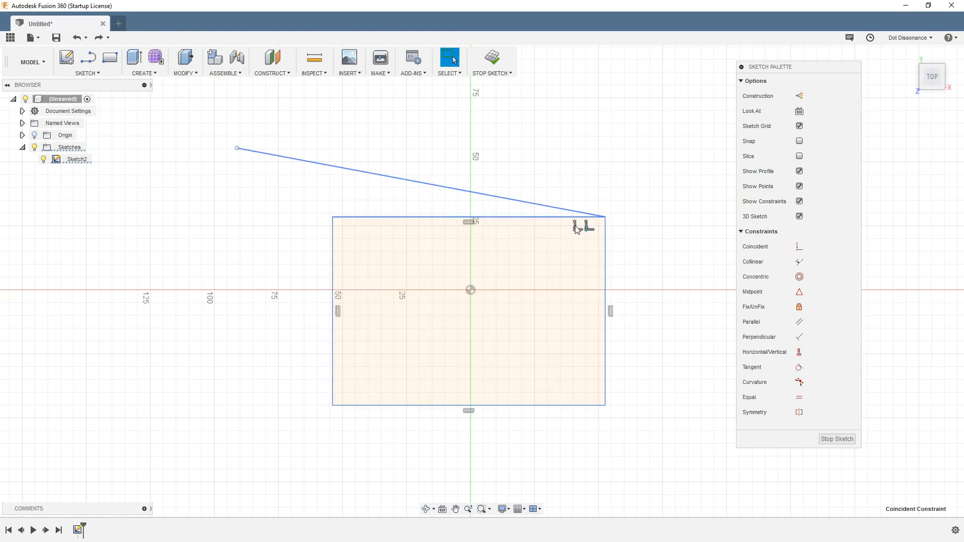
pyautogui.keyDown('ctrl'); pyautogui.click(575, 225); pyautogui.keyUp('ctrl')
pyautogui.press('Delete')
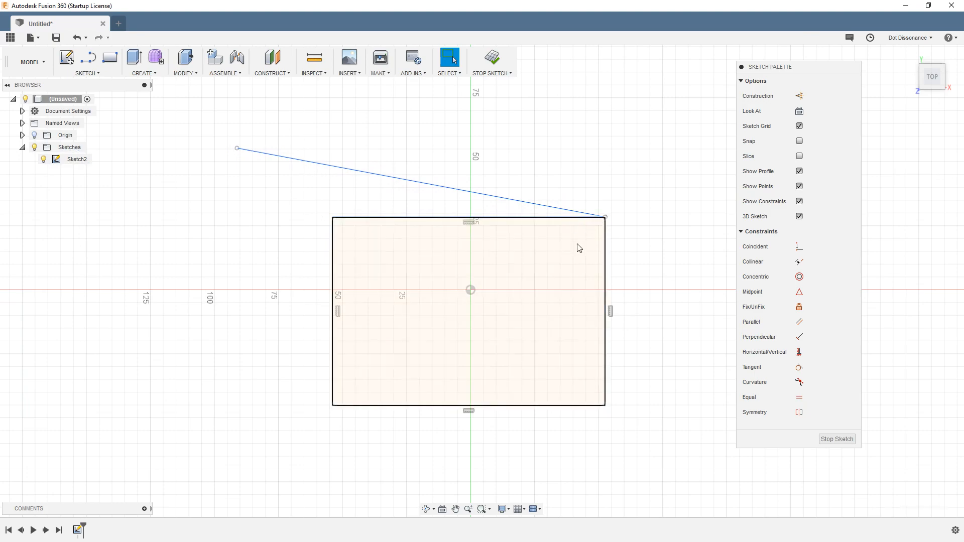
pyautogui.moveTo(605, 217)
pyautogui.mouseDown()
pyautogui.moveTo(604, 139)
pyautogui.moveTo(651, 164)
pyautogui.mouseUp()
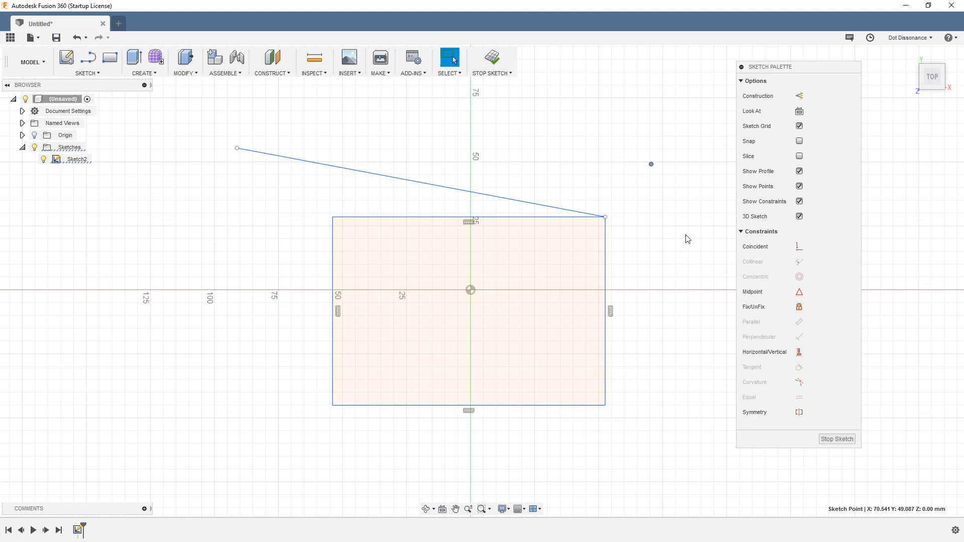
pyautogui.moveTo(605, 217); pyautogui.dragTo(607, 170)
pyautogui.moveTo(605, 217); pyautogui.dragTo(632, 225)
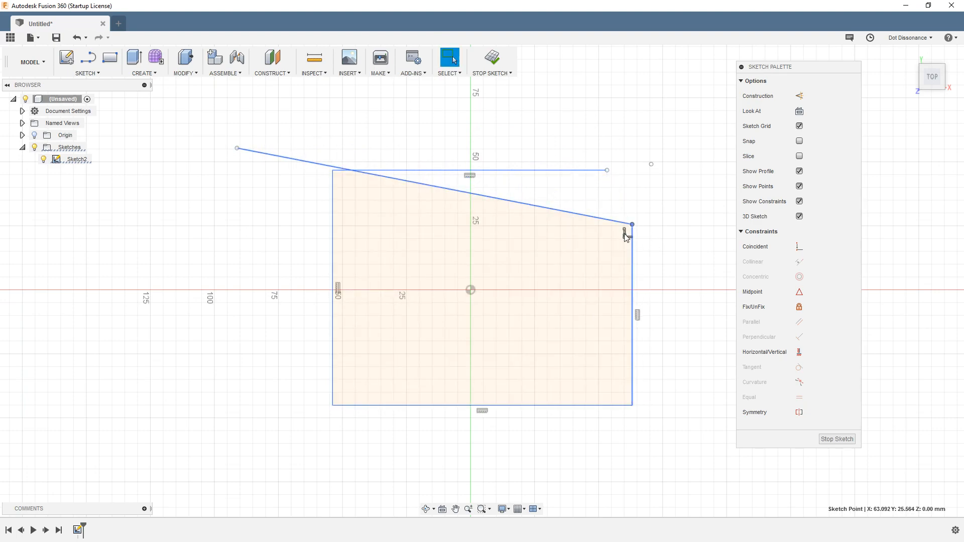
# Step: Delete the remaining coincident constraint between the sloped line and the right edge, and pull their shared ends apart
pyautogui.click(625, 235)
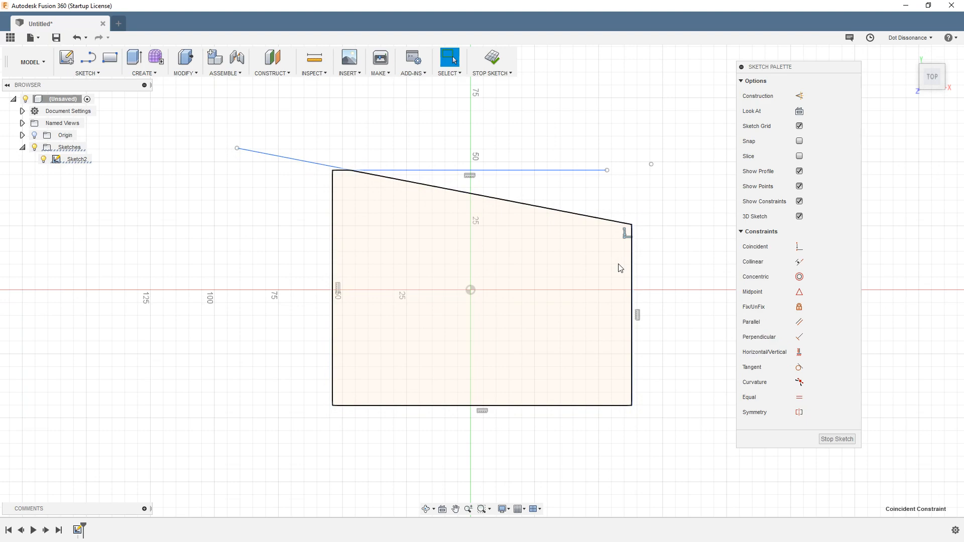
pyautogui.press('Delete')
pyautogui.moveTo(633, 224)
pyautogui.mouseDown()
pyautogui.moveTo(620, 174)
pyautogui.moveTo(657, 214)
pyautogui.mouseUp()
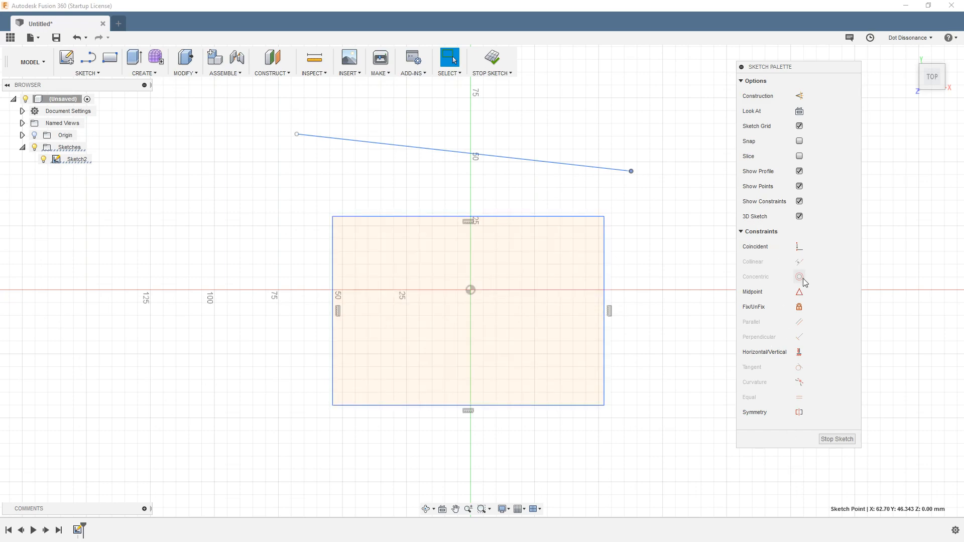
# Step: Reposition the Sketch Palette and compare the constraints available for the upper-right corner, the right edge, and the top edge with the sloped line
pyautogui.click(672, 154)
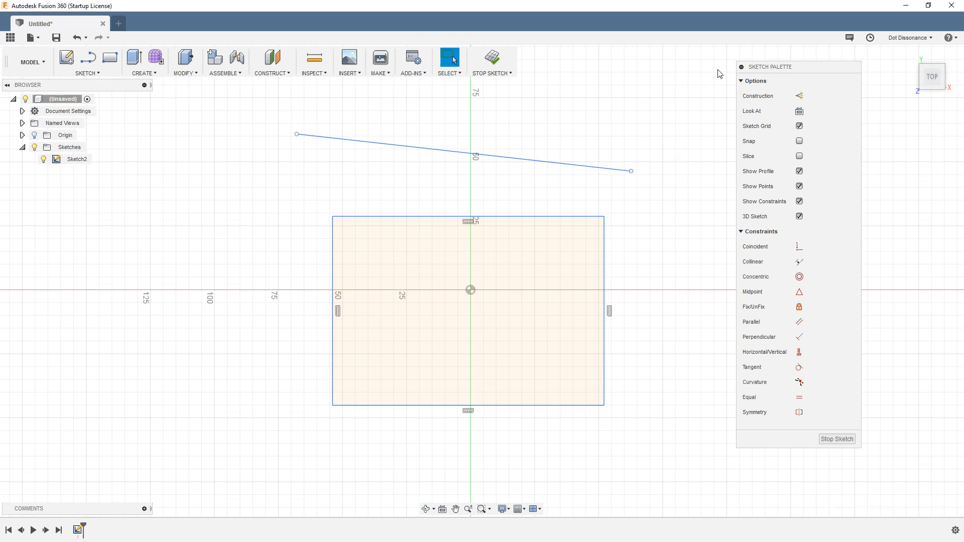
pyautogui.moveTo(796, 71)
pyautogui.mouseDown()
pyautogui.moveTo(812, 90)
pyautogui.moveTo(831, 92)
pyautogui.mouseUp()
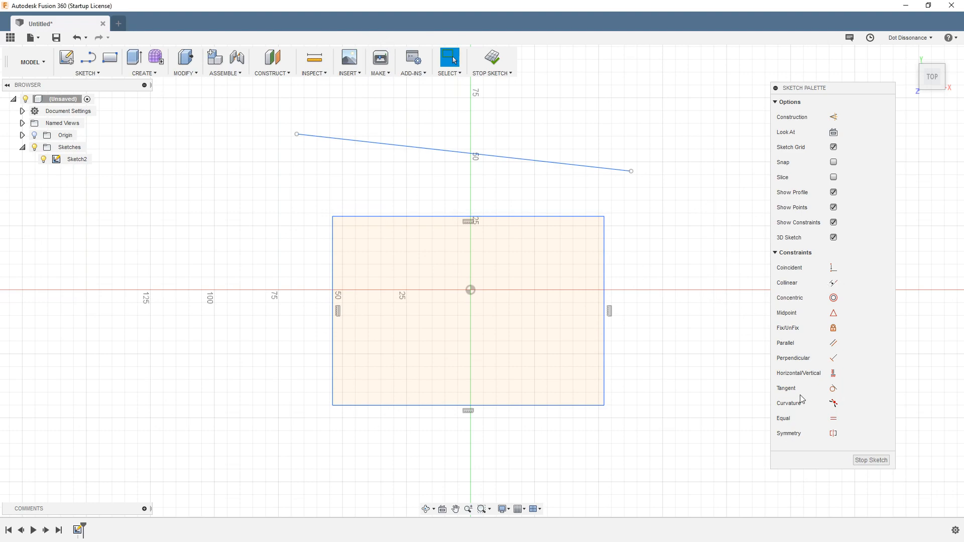
pyautogui.click(604, 218)
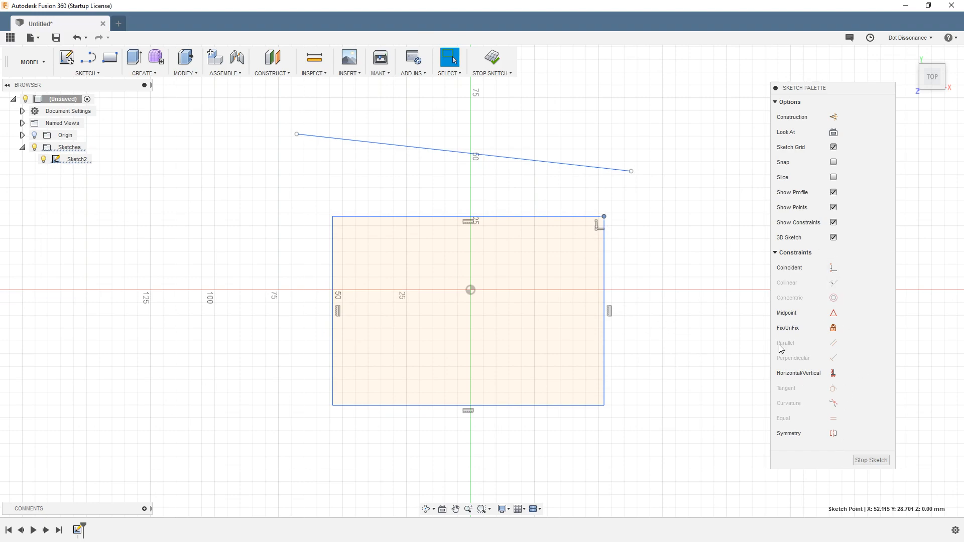
pyautogui.click(605, 268)
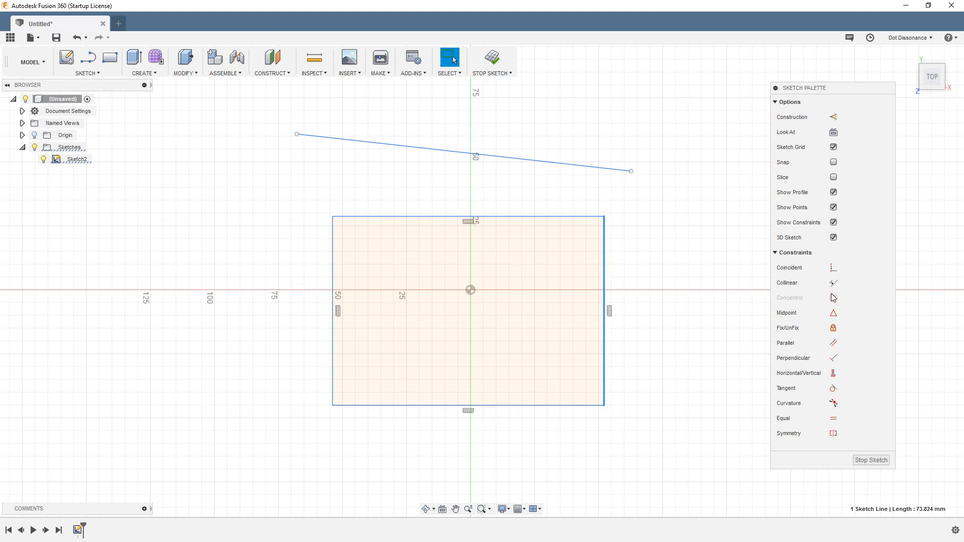
pyautogui.click(653, 218)
pyautogui.click(511, 220)
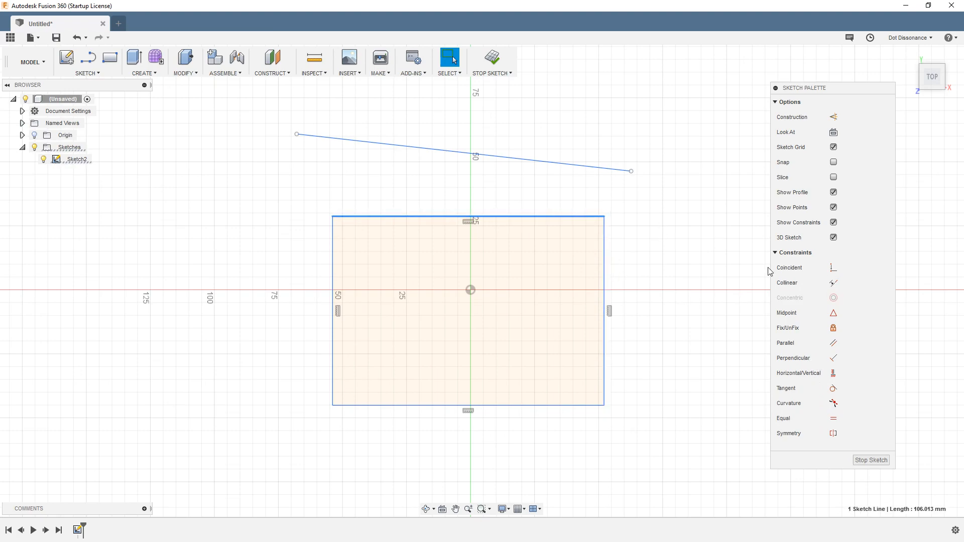
pyautogui.keyDown('ctrl'); pyautogui.click(621, 174); pyautogui.keyUp('ctrl')
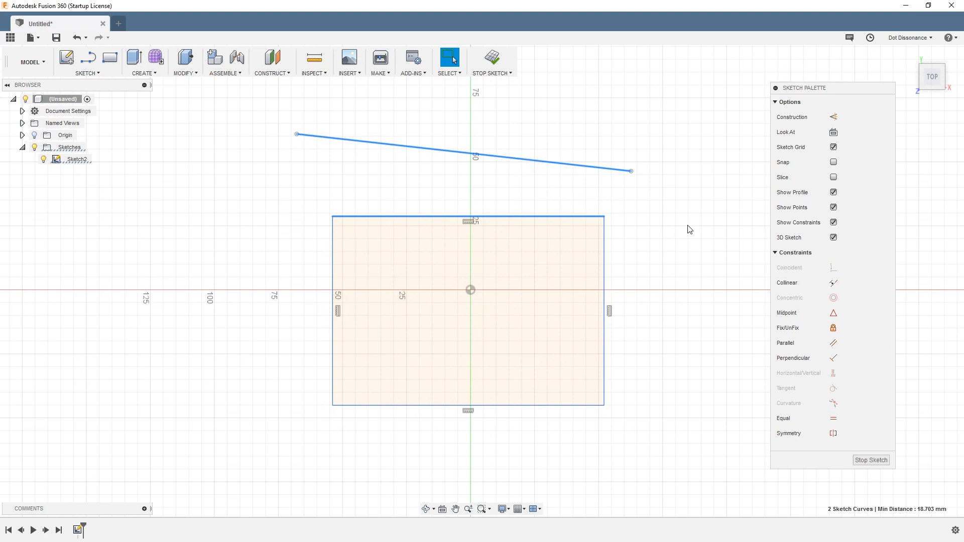
pyautogui.click(659, 213)
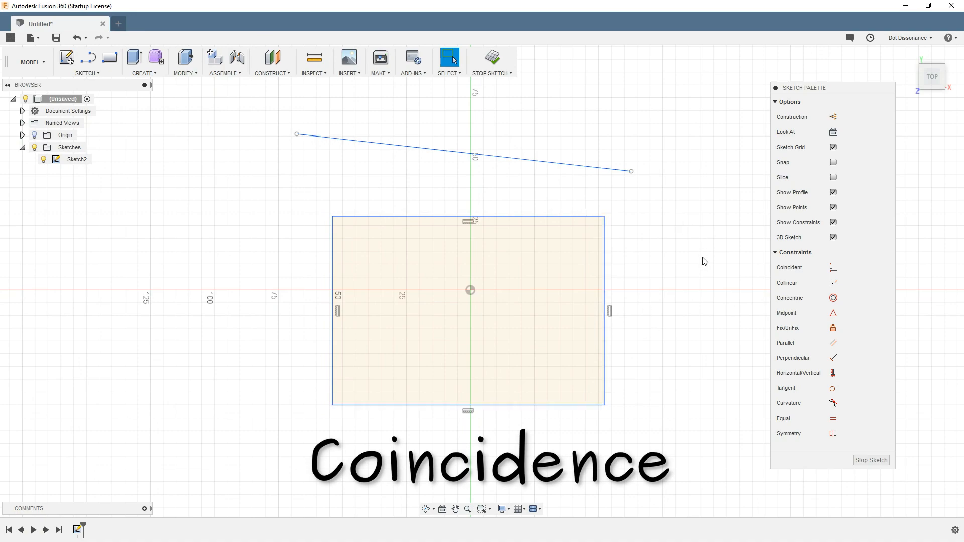
pyautogui.click(833, 269)
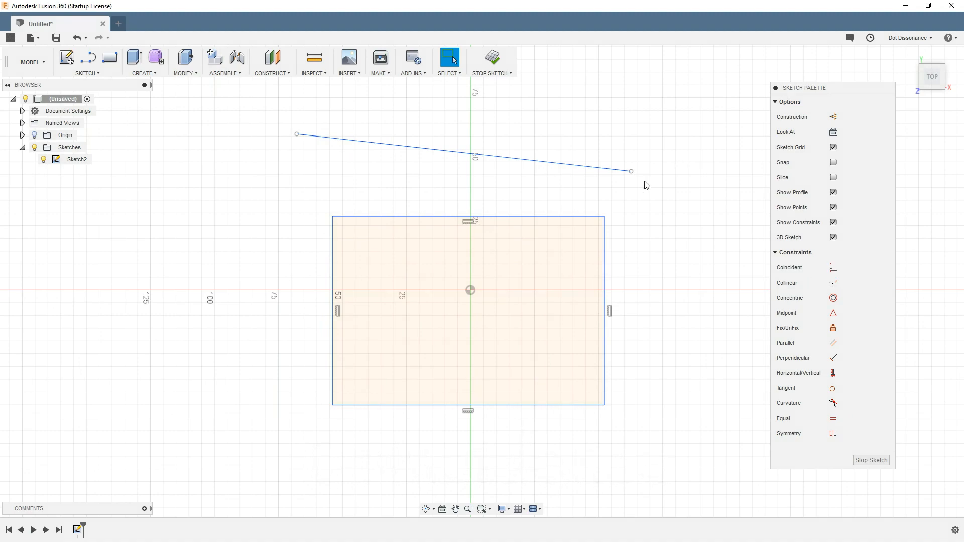
pyautogui.click(604, 218)
pyautogui.click(604, 217)
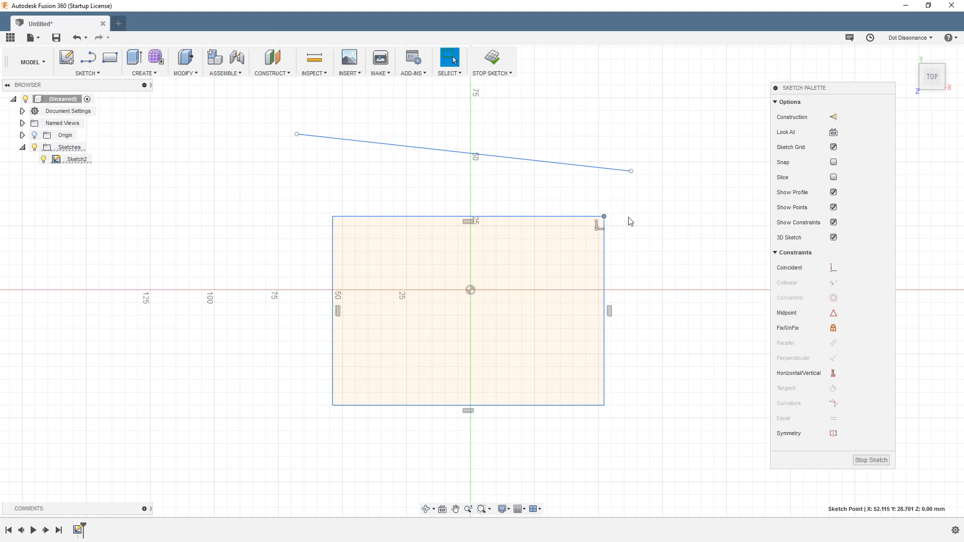
pyautogui.click(632, 172)
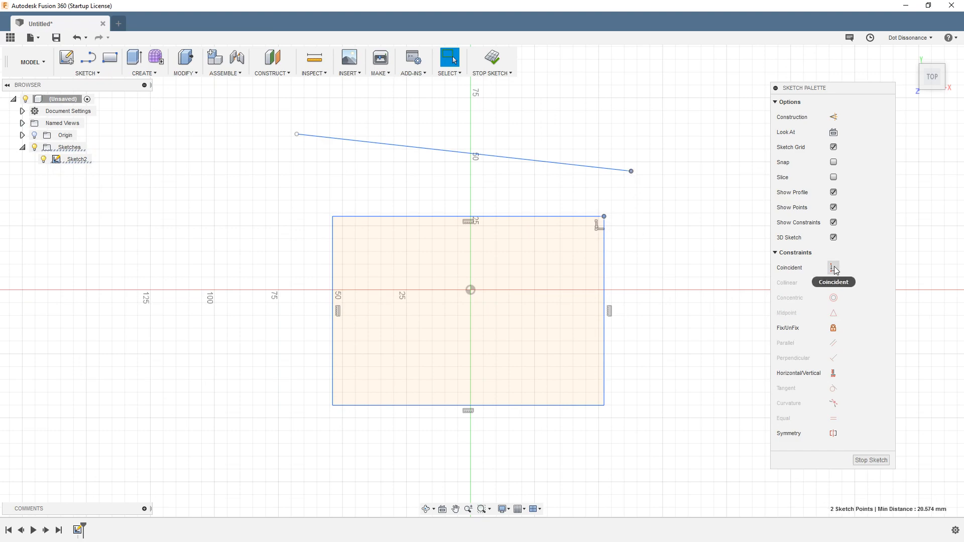
pyautogui.click(691, 221)
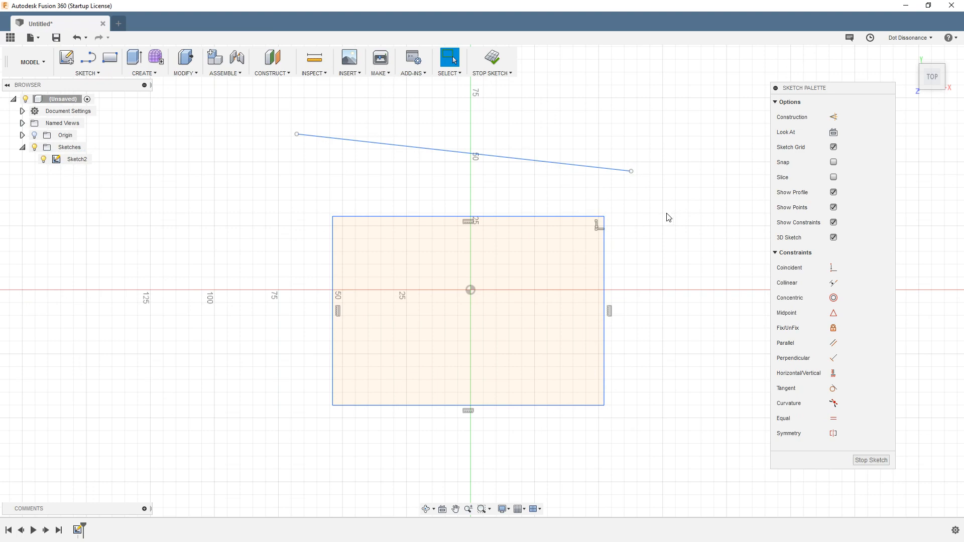
# Step: Shift the sloped line to the left and make its right endpoint coincident with the rectangle's upper-right corner
pyautogui.moveTo(607, 172)
pyautogui.mouseDown()
pyautogui.moveTo(530, 156)
pyautogui.moveTo(529, 171)
pyautogui.mouseUp()
pyautogui.click(621, 185)
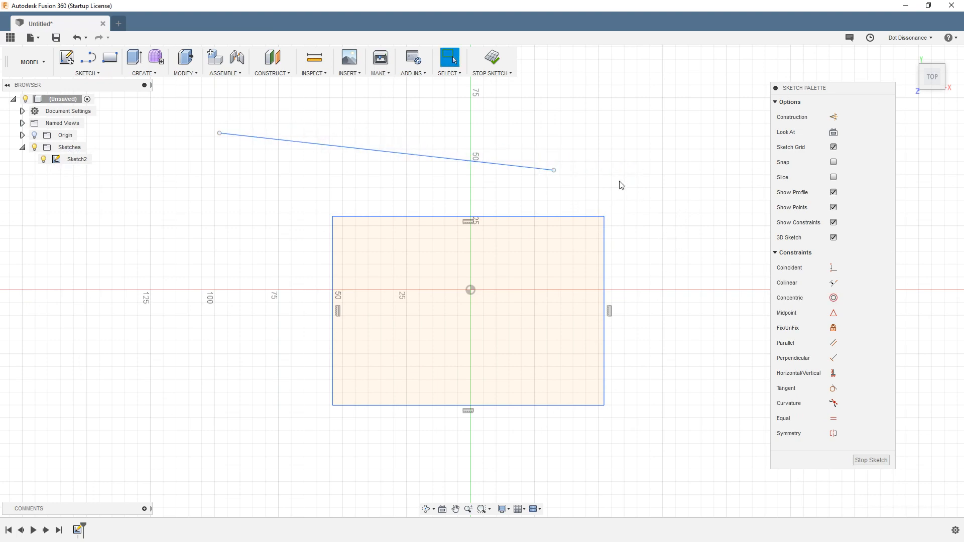
pyautogui.click(833, 269)
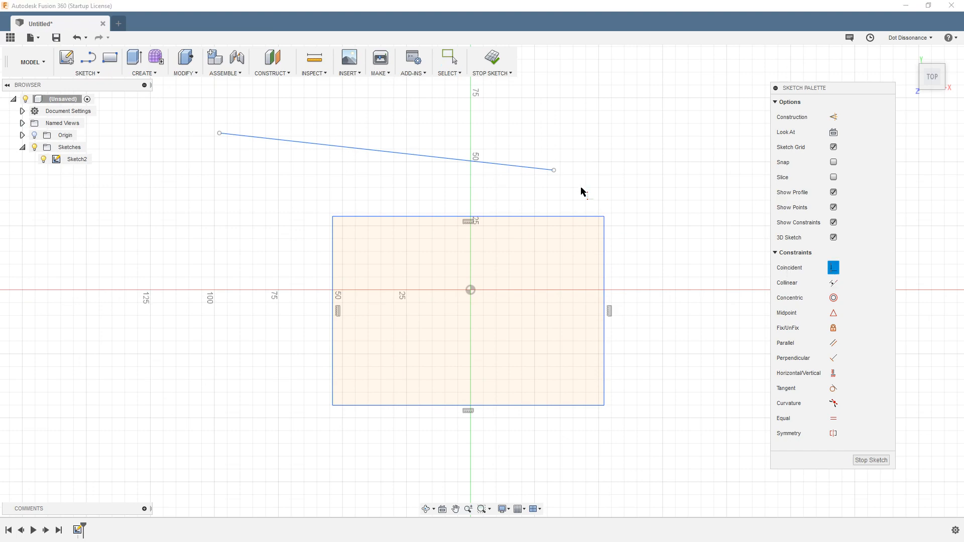
pyautogui.click(555, 171)
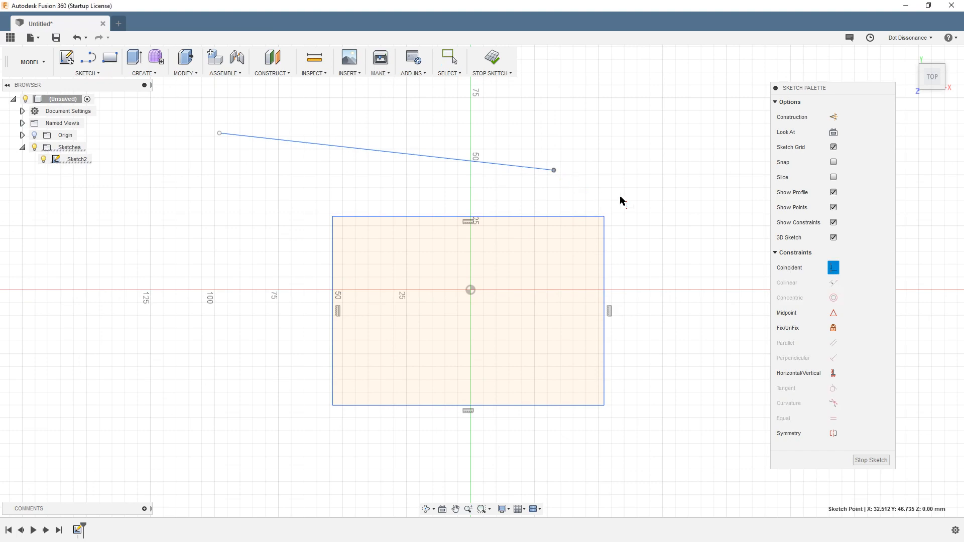
pyautogui.click(605, 217)
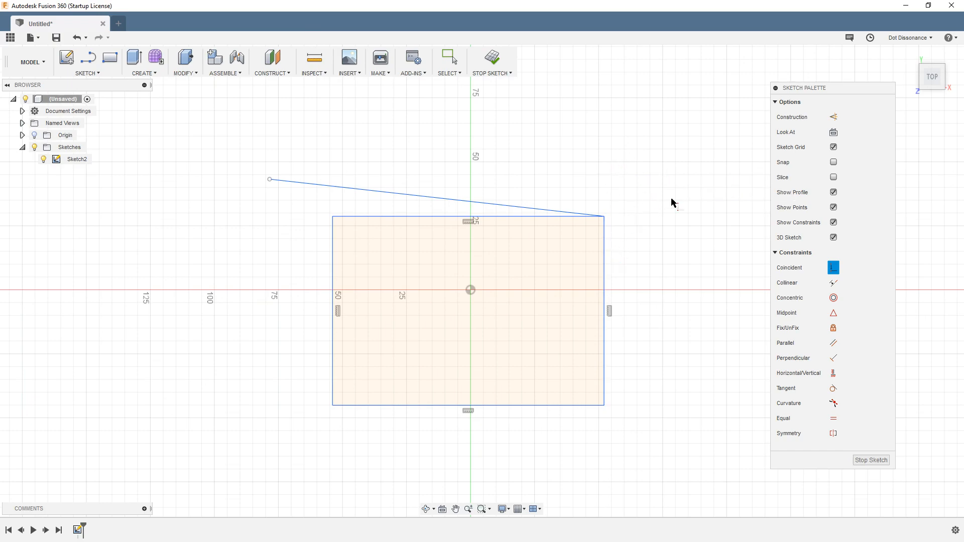
pyautogui.press('Escape')
# Step: Undo the last change and inspect the coincident constraints at the rectangle's upper-right corner
pyautogui.hotkey('ctrl', 'z')
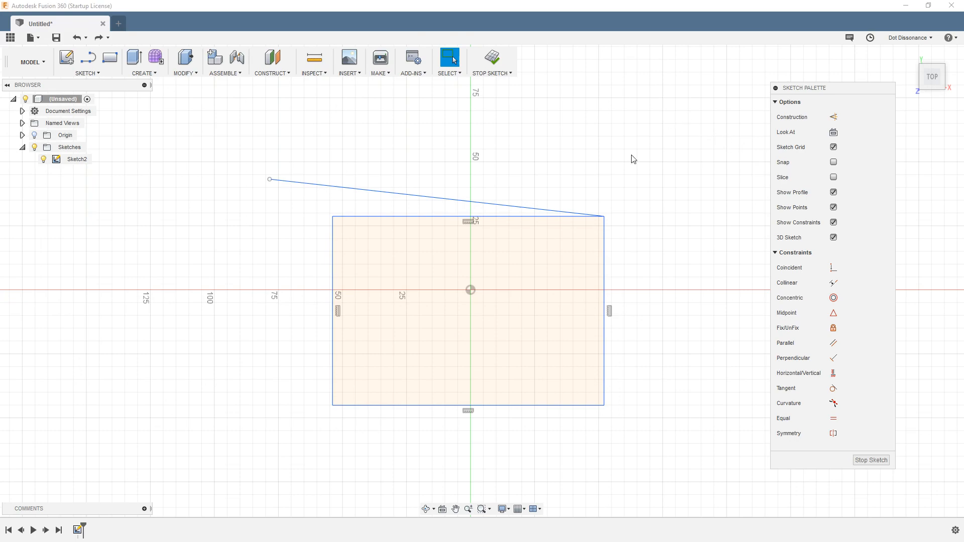
pyautogui.click(608, 213)
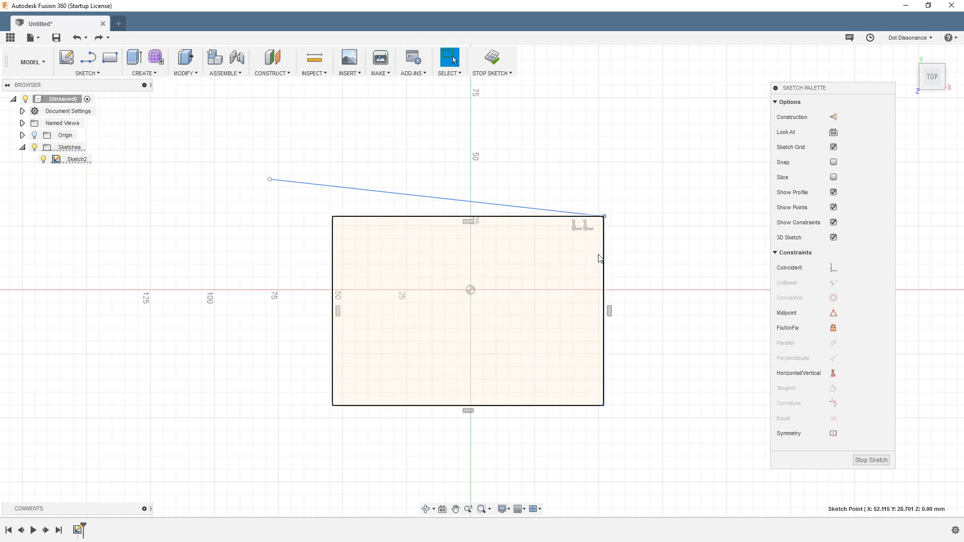
# Step: Delete the coincident constraint joining the sloped line to the rectangle's upper-right corner and move the line up, clear of the rectangle
pyautogui.click(577, 226)
pyautogui.press('Delete')
pyautogui.moveTo(542, 209)
pyautogui.mouseDown()
pyautogui.moveTo(551, 149)
pyautogui.moveTo(547, 176)
pyautogui.moveTo(555, 168)
pyautogui.mouseUp()
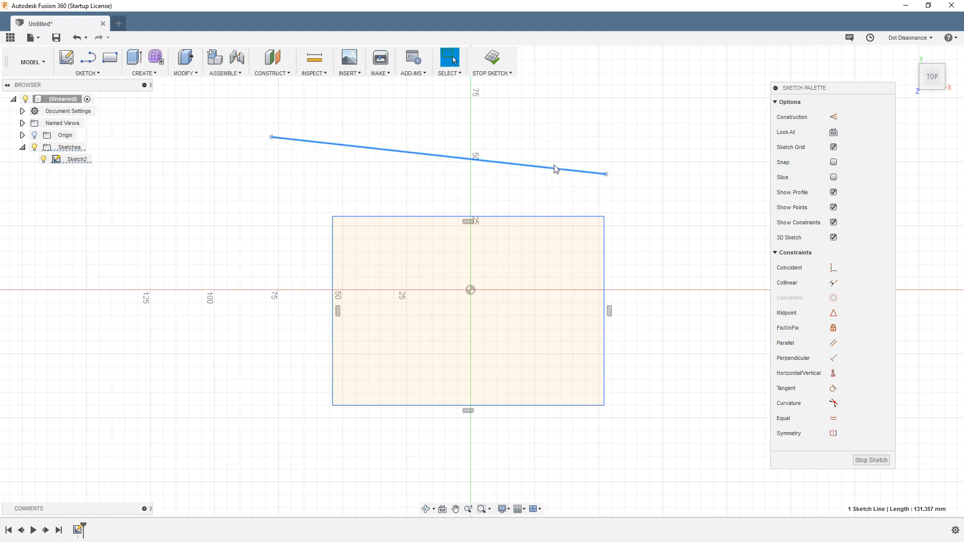
pyautogui.click(672, 215)
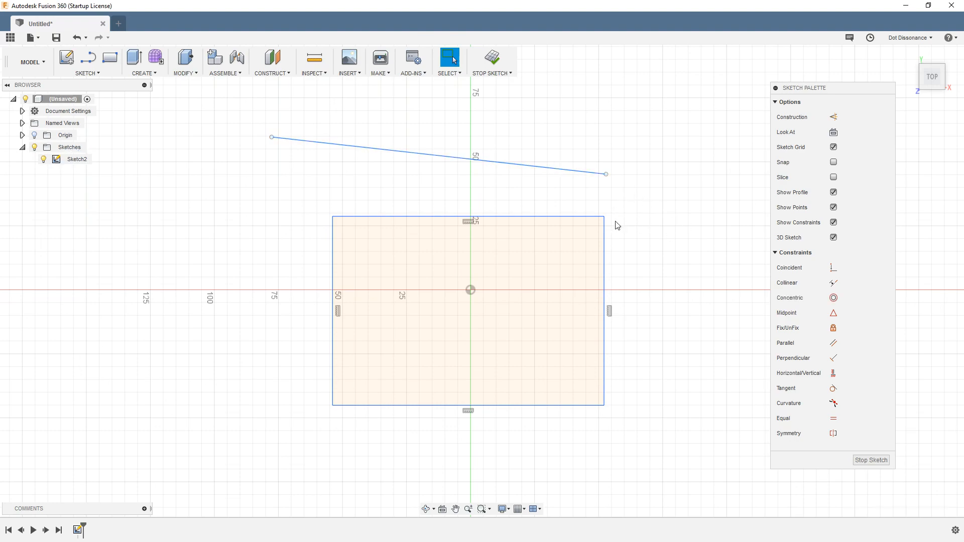
# Step: Make the sloped line's right endpoint coincident with the rectangle's top edge
pyautogui.click(607, 175)
pyautogui.keyDown('shift'); pyautogui.click(579, 217); pyautogui.keyUp('shift')
pyautogui.click(832, 270)
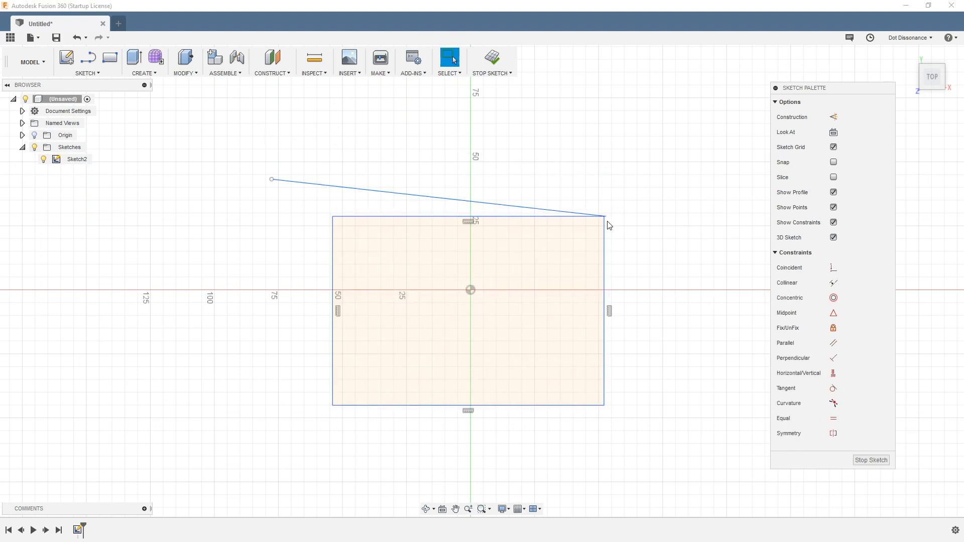
# Step: Slide the sloped line's right endpoint past the rectangle's upper-right corner, and pull it back onto the top edge right of the origin
pyautogui.scroll(5, 605, 222)
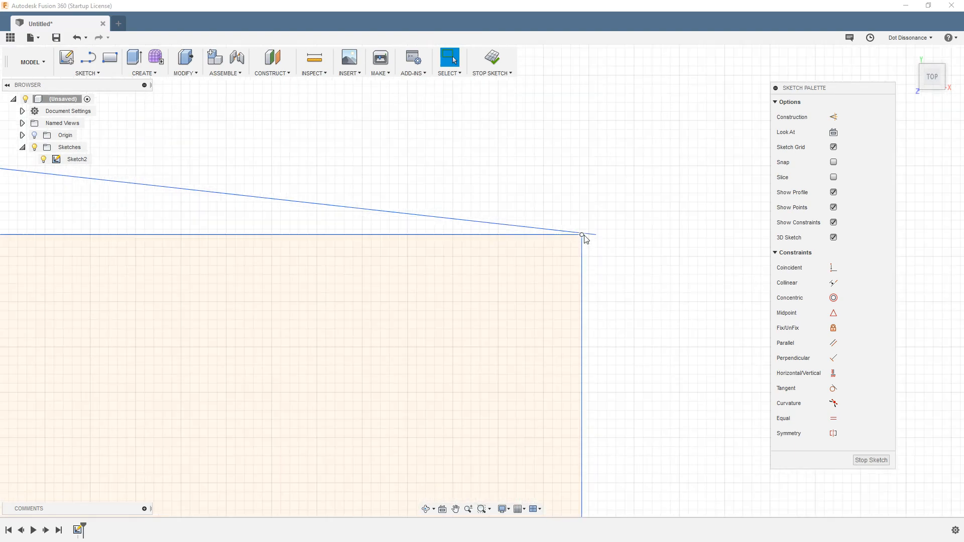
pyautogui.moveTo(592, 237)
pyautogui.mouseDown()
pyautogui.moveTo(294, 254)
pyautogui.moveTo(629, 233)
pyautogui.moveTo(717, 252)
pyautogui.moveTo(675, 259)
pyautogui.moveTo(690, 226)
pyautogui.moveTo(744, 259)
pyautogui.moveTo(678, 257)
pyautogui.mouseUp()
pyautogui.scroll(-4, 690, 210)
pyautogui.scroll(-4, 693, 227)
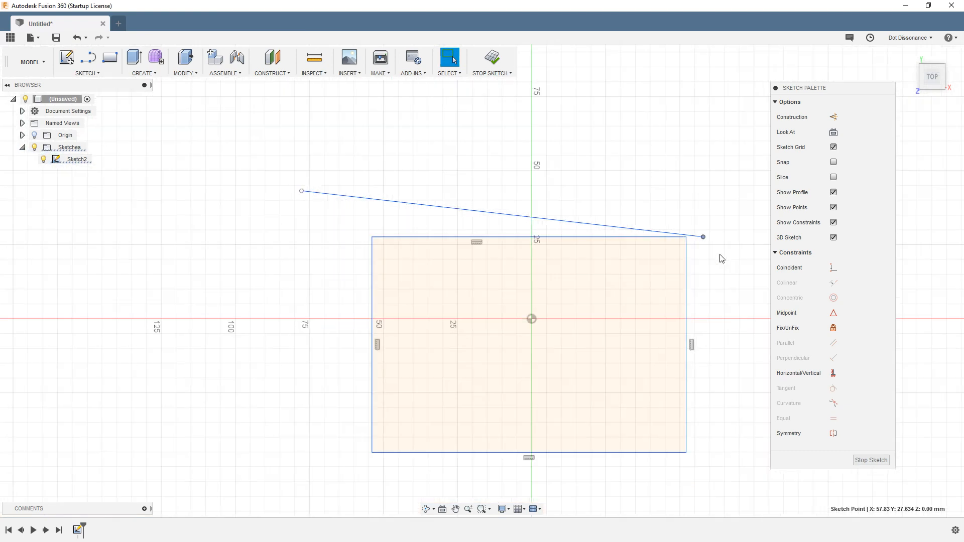
pyautogui.moveTo(703, 238); pyautogui.dragTo(568, 255)
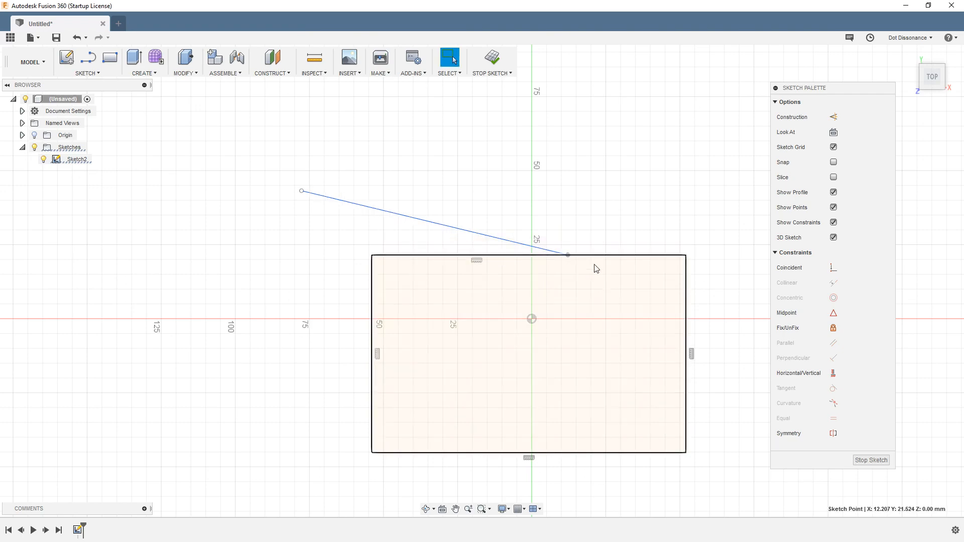
# Step: Delete the coincident constraint between the sloped line and the top edge, and move the line well above the rectangle
pyautogui.click(565, 266)
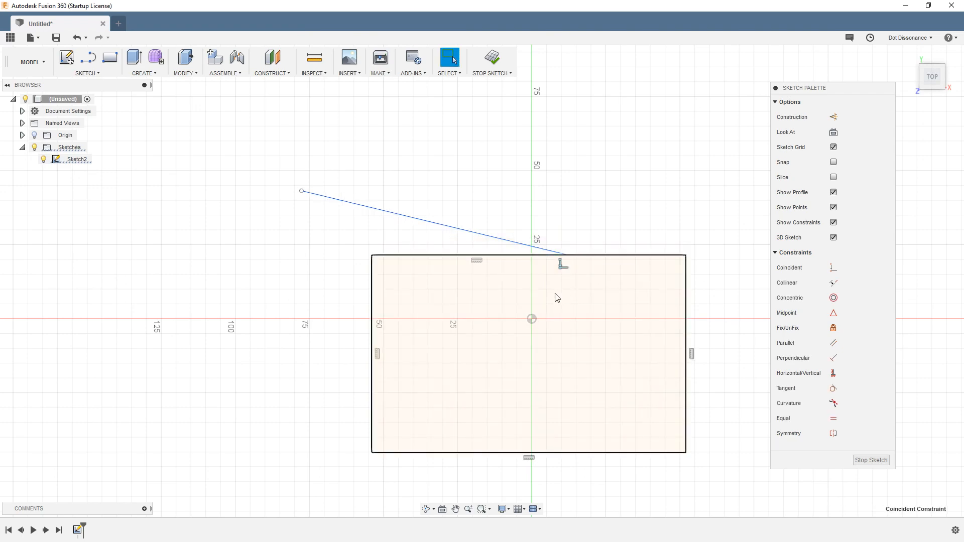
pyautogui.press('Delete')
pyautogui.moveTo(538, 248); pyautogui.dragTo(565, 185)
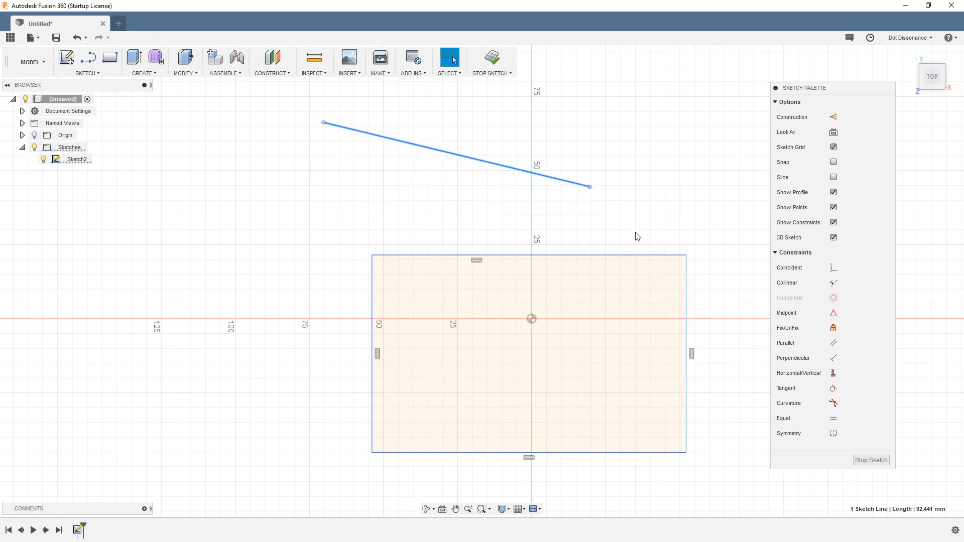
pyautogui.click(655, 161)
# Step: Draw a second sloped line between the existing sloped line and the rectangle
pyautogui.press('l')
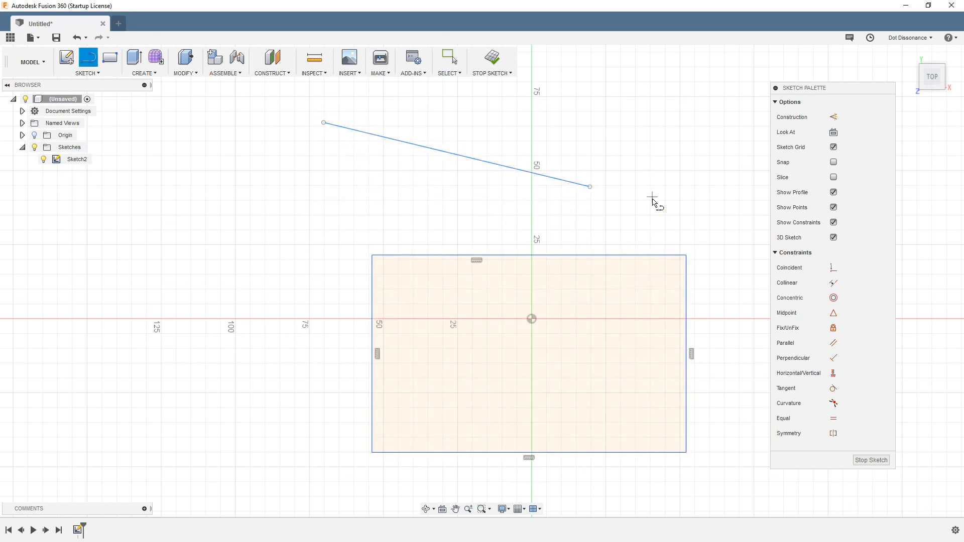
pyautogui.click(320, 173)
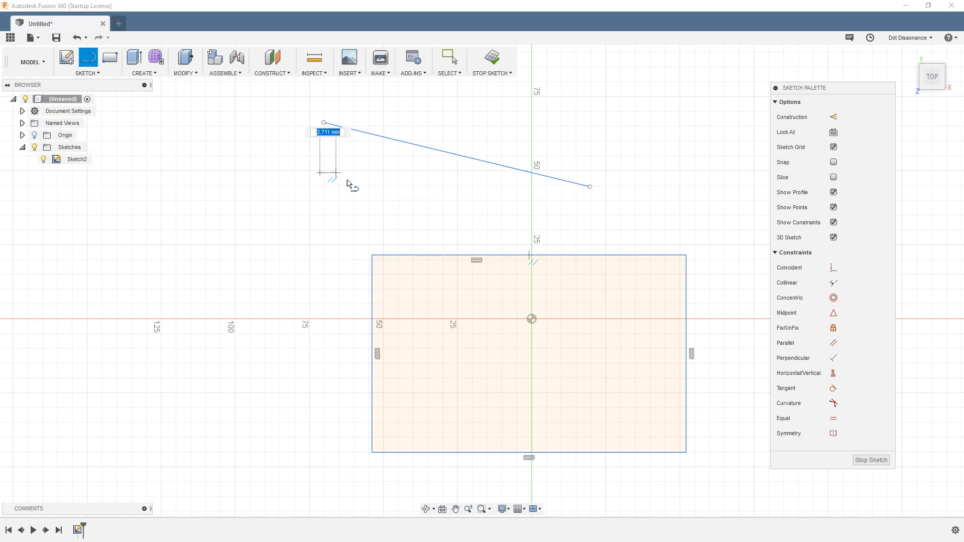
pyautogui.click(627, 216)
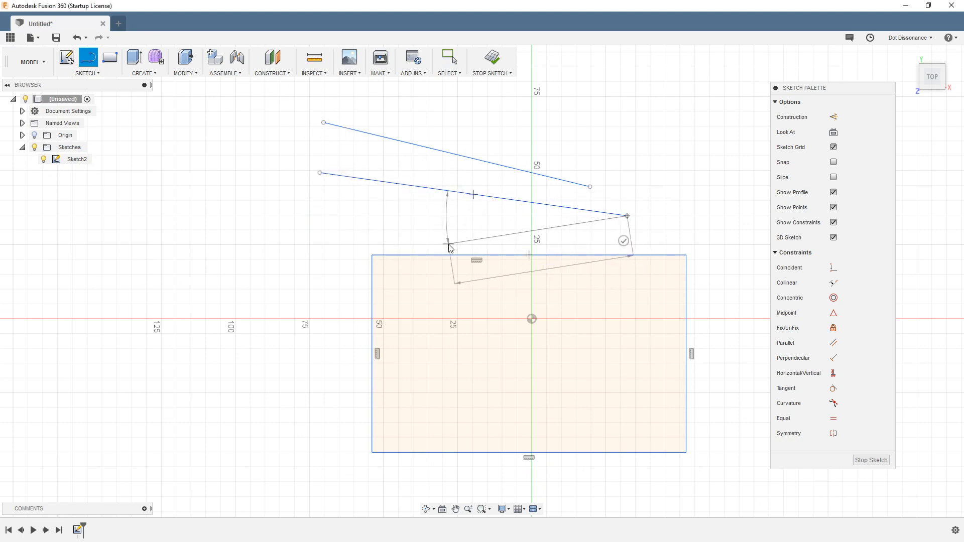
pyautogui.press('Escape')
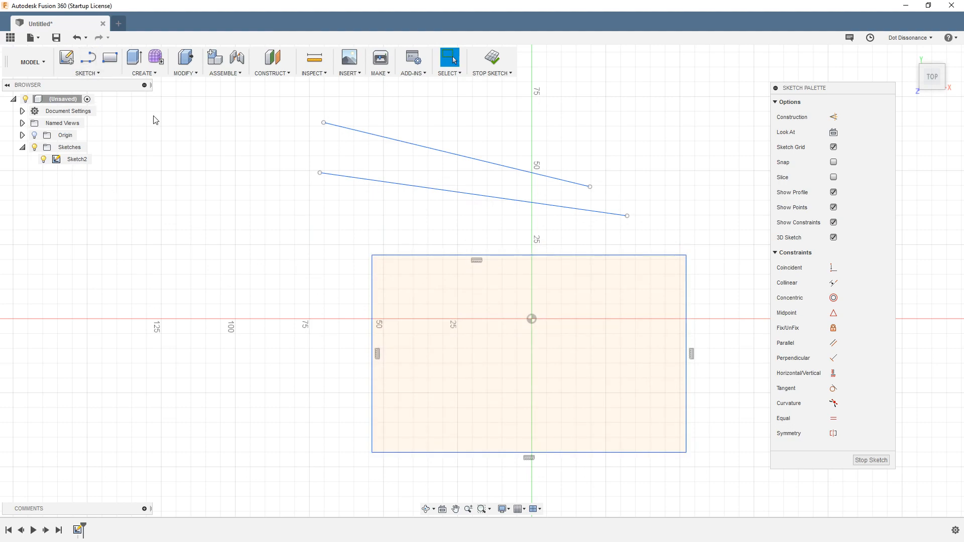
# Step: Sketch a closed profile of connected straight lines and tangent arcs to the left of the rectangle
pyautogui.press('l')
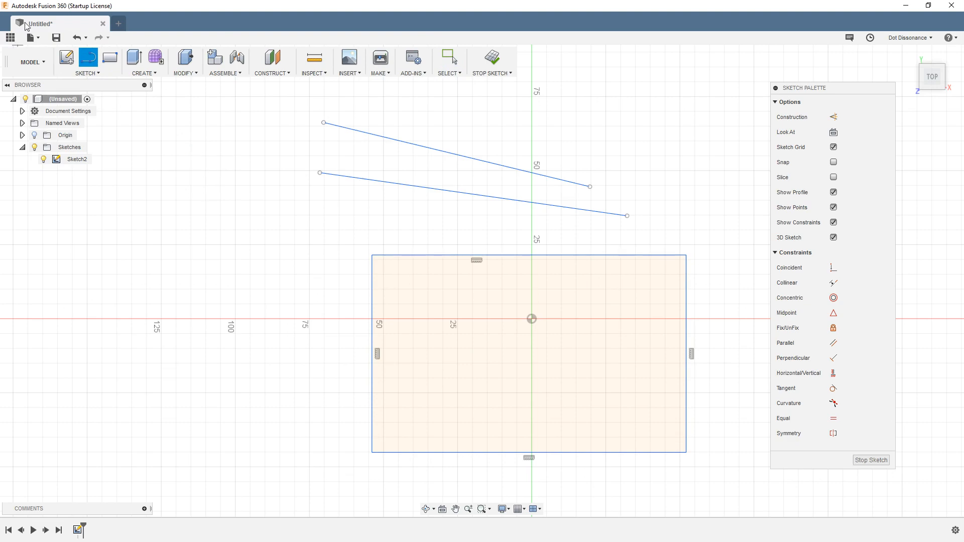
pyautogui.click(87, 73)
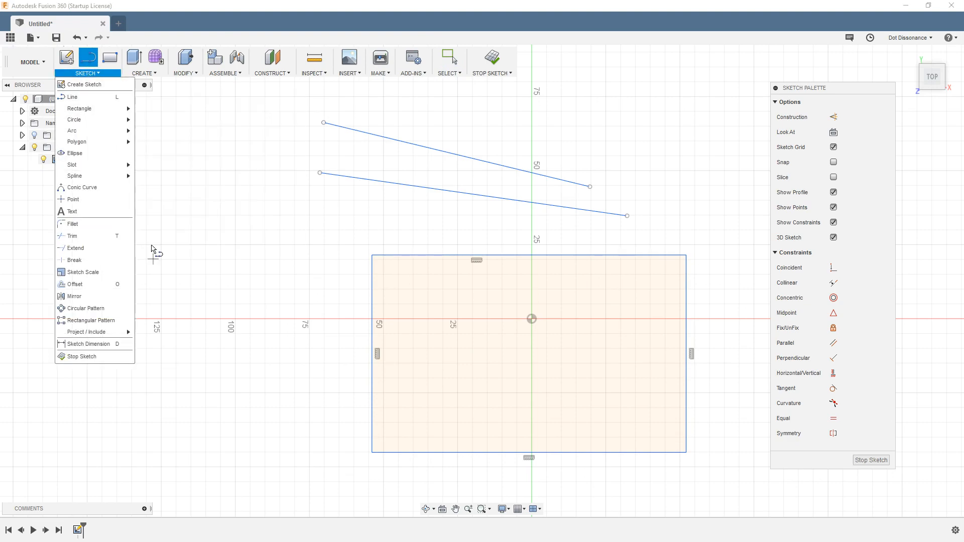
pyautogui.click(206, 170)
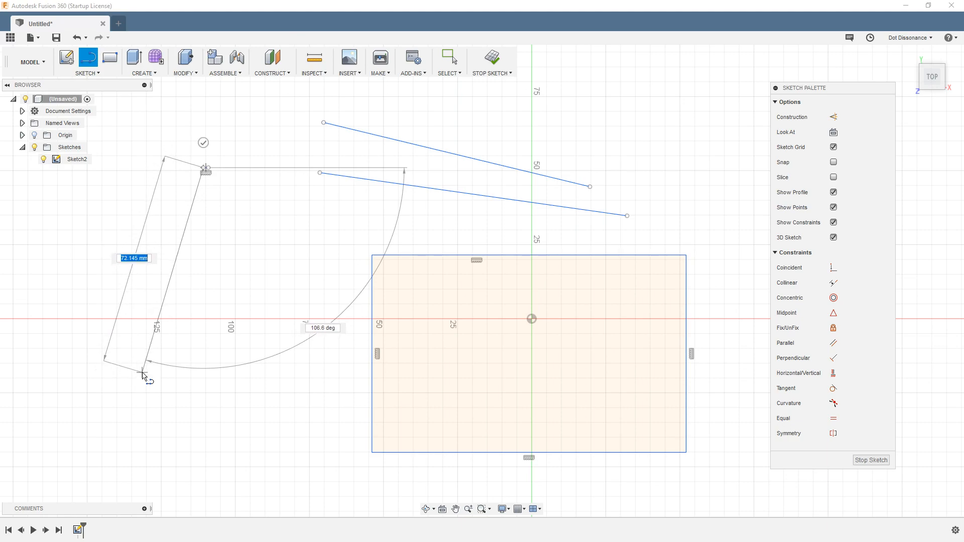
pyautogui.click(116, 246)
pyautogui.click(133, 398)
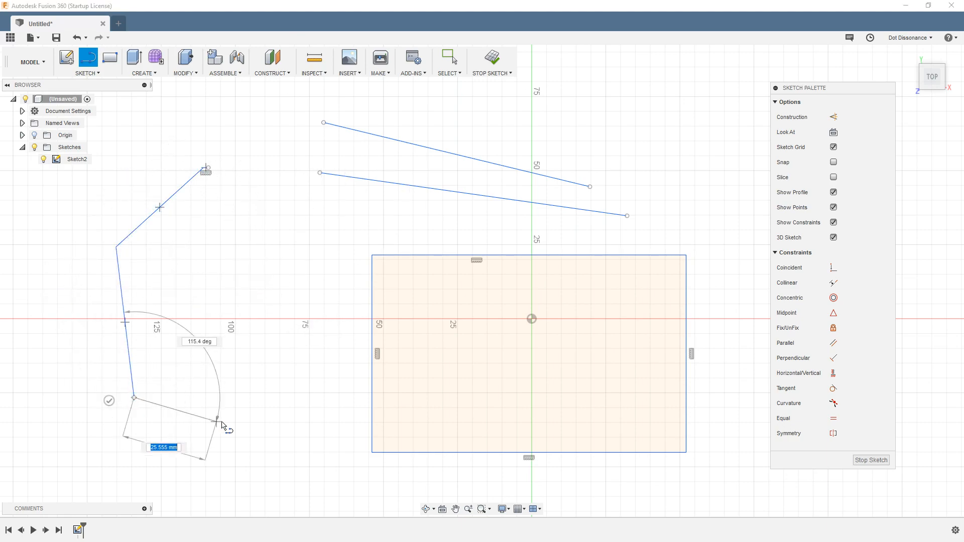
pyautogui.click(261, 429)
pyautogui.moveTo(279, 364); pyautogui.dragTo(438, 88)
pyautogui.click(242, 117)
pyautogui.moveTo(242, 117); pyautogui.dragTo(210, 166)
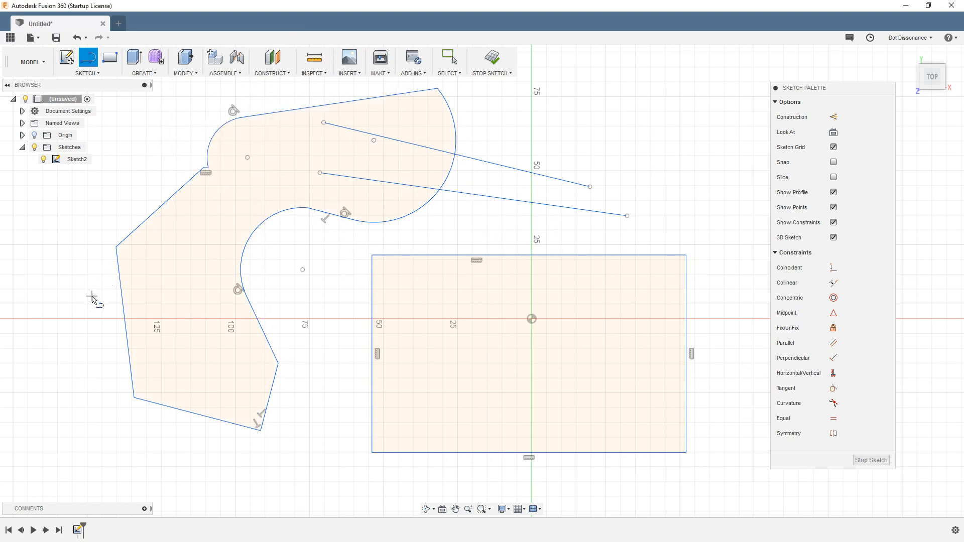
pyautogui.scroll(-3, 129, 318)
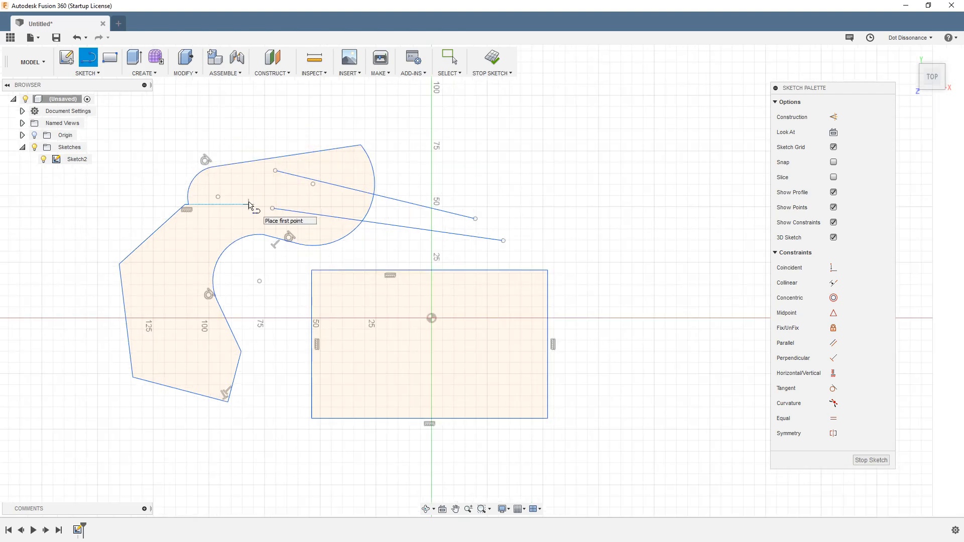
# Step: Leave the Line command and undo the closed profile of lines and arcs
pyautogui.press('Escape')
pyautogui.hotkey('ctrl', 'z')
pyautogui.hotkey('ctrl', 'z')
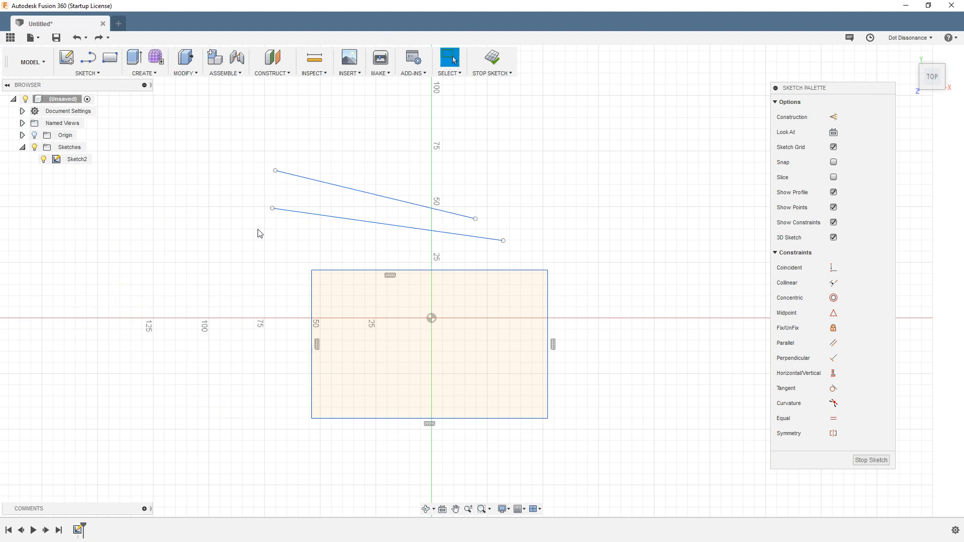
# Step: Make the two sloped lines collinear and slide the longer one to the right along their shared direction
pyautogui.scroll(1, 270, 231)
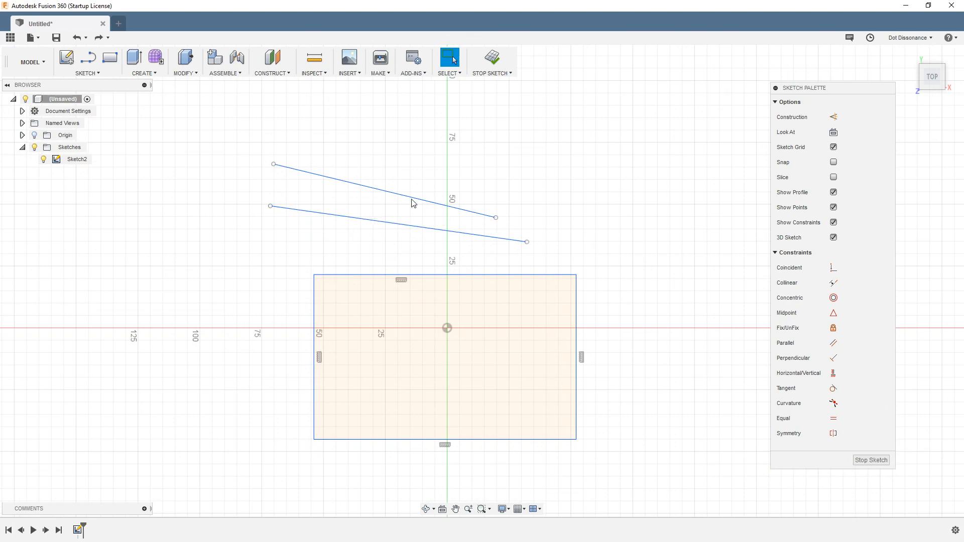
pyautogui.scroll(6, 365, 220)
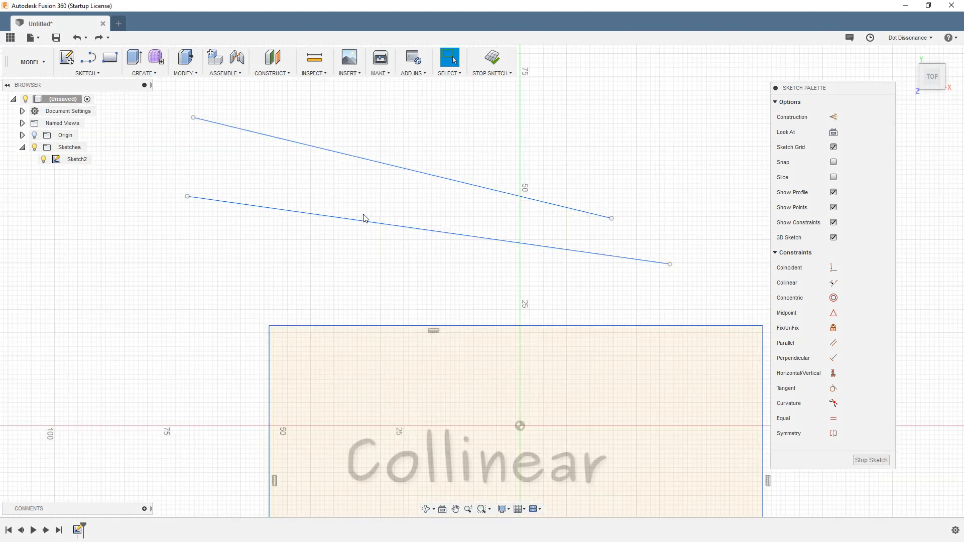
pyautogui.scroll(-4, 366, 220)
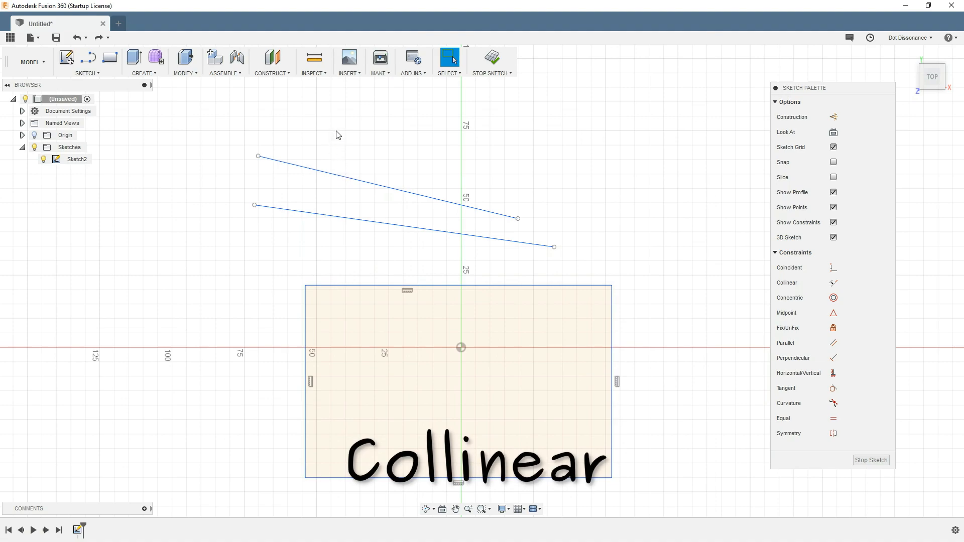
pyautogui.click(401, 194)
pyautogui.click(417, 228)
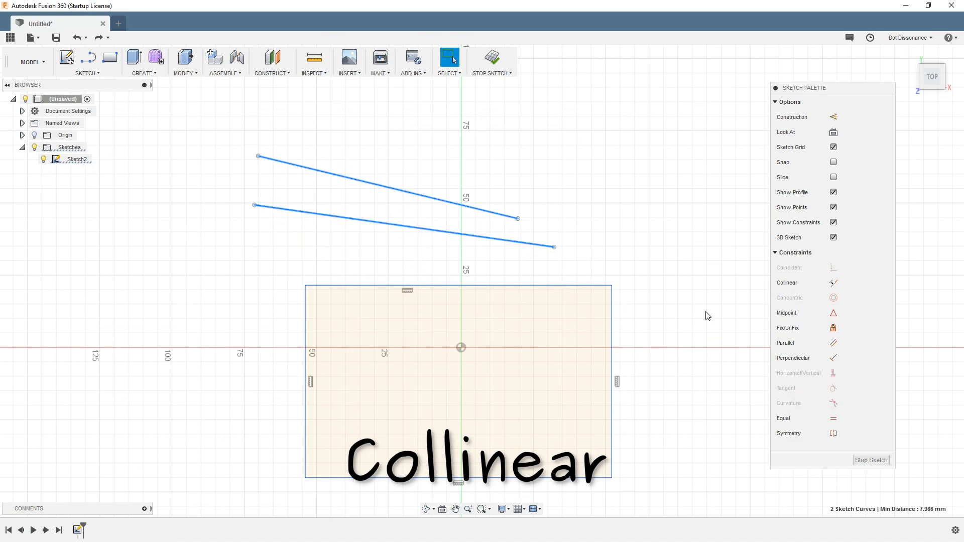
pyautogui.click(835, 284)
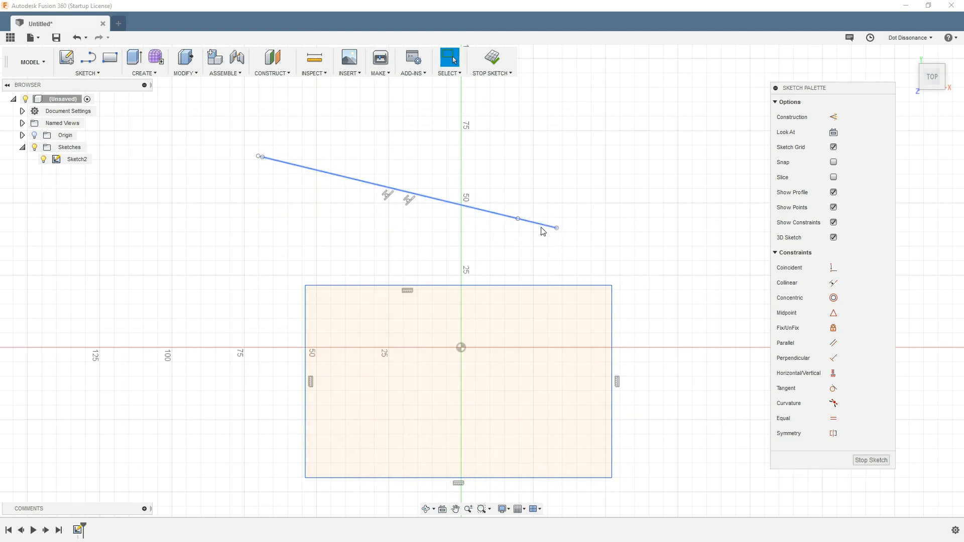
pyautogui.moveTo(556, 230)
pyautogui.mouseDown()
pyautogui.moveTo(628, 217)
pyautogui.moveTo(592, 247)
pyautogui.moveTo(604, 242)
pyautogui.mouseUp()
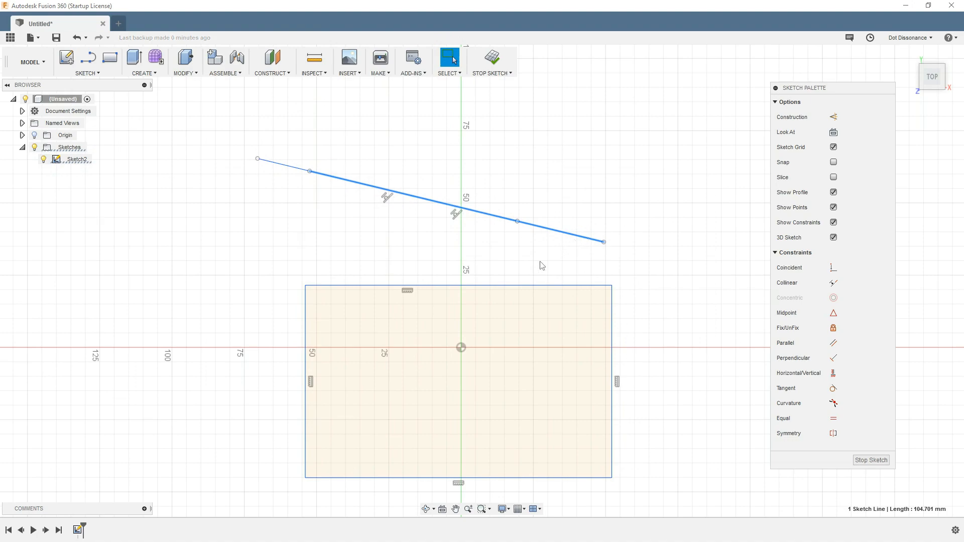
pyautogui.moveTo(539, 228)
pyautogui.mouseDown()
pyautogui.moveTo(578, 246)
pyautogui.moveTo(599, 229)
pyautogui.mouseUp()
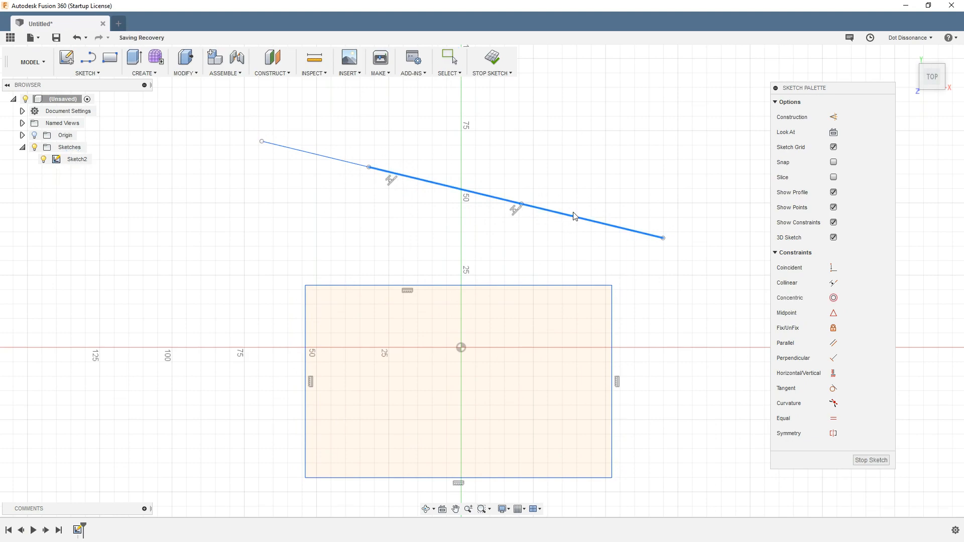
# Step: Delete both collinear lines above the rectangle
pyautogui.press('Delete')
pyautogui.click(416, 187)
pyautogui.press('Delete')
pyautogui.scroll(-3, 196, 241)
pyautogui.scroll(3, 442, 201)
pyautogui.scroll(-3, 553, 227)
pyautogui.scroll(5, 369, 232)
pyautogui.scroll(-2, 487, 238)
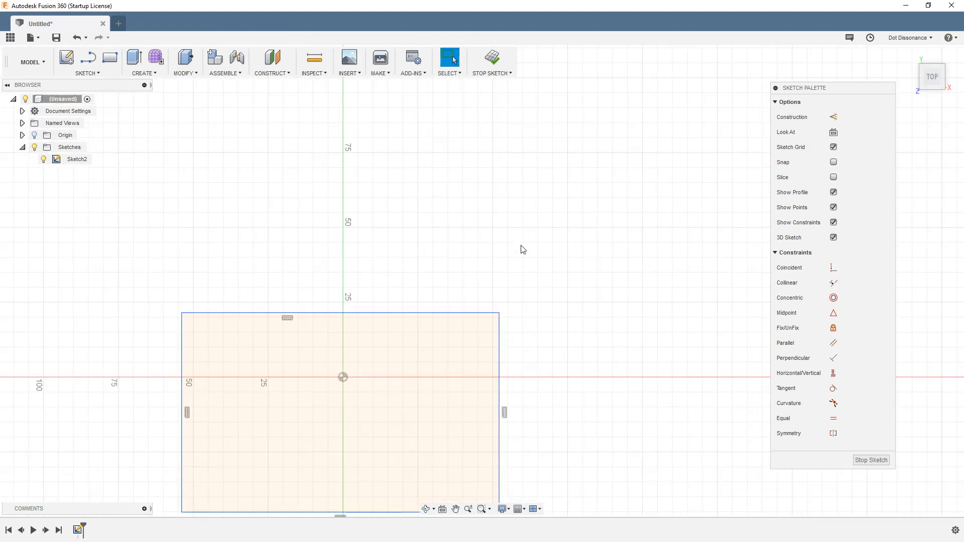
# Step: Draw a line from the rectangle's upper-right corner sloping up and to the right
pyautogui.press('l')
pyautogui.click(499, 313)
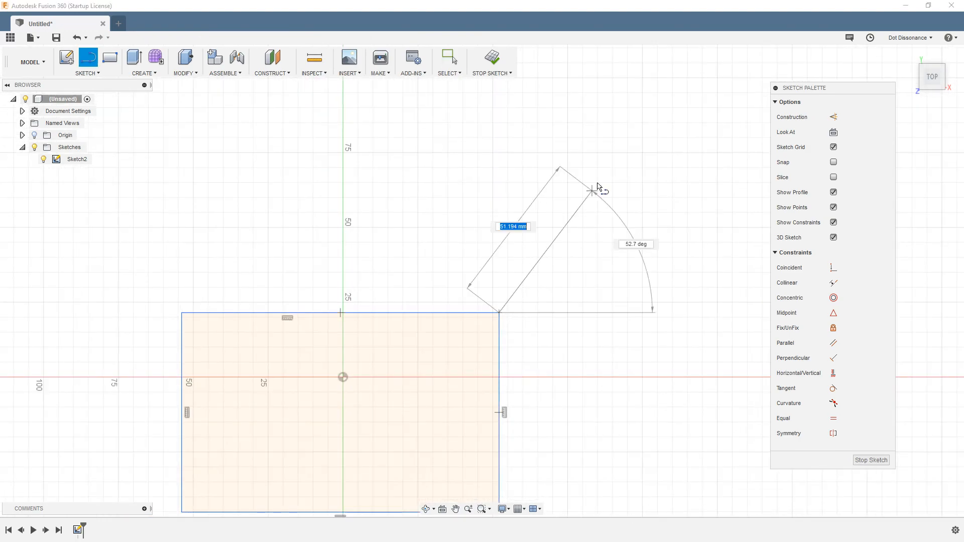
pyautogui.click(590, 152)
pyautogui.press('Escape')
# Step: Apply a parallel constraint between the sloped line and the rectangle's right edge, and undo it
pyautogui.click(540, 242)
pyautogui.keyDown('shift'); pyautogui.click(500, 347); pyautogui.keyUp('shift')
pyautogui.click(835, 344)
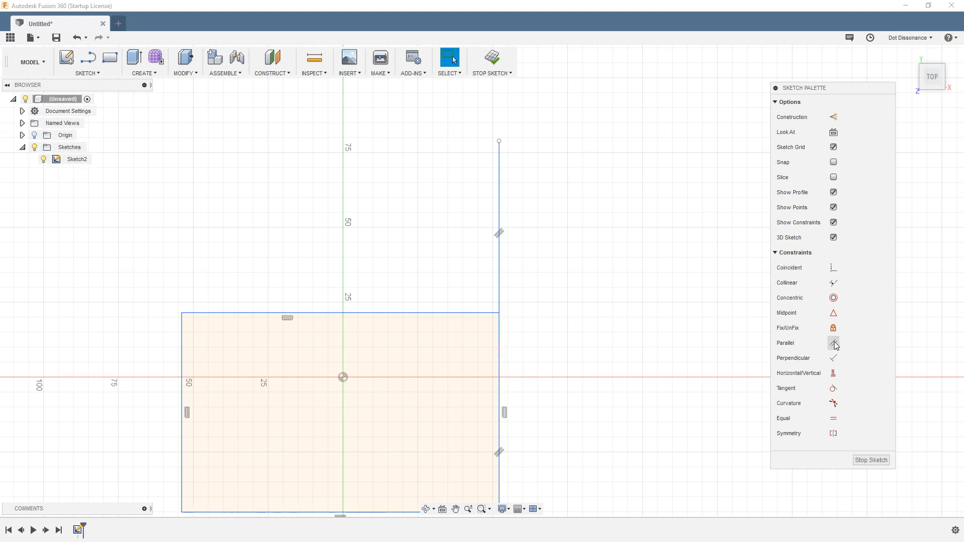
pyautogui.hotkey('ctrl', 'z')
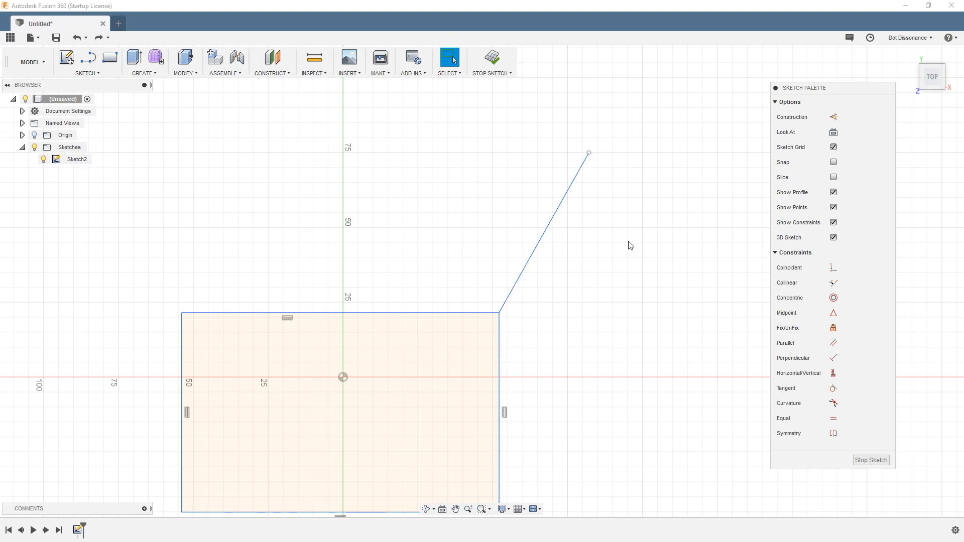
# Step: Make the sloped line collinear with the rectangle's right edge
pyautogui.click(548, 228)
pyautogui.keyDown('shift'); pyautogui.click(501, 362); pyautogui.keyUp('shift')
pyautogui.click(834, 283)
# Step: Delete all the sketch geometry and draw a large circle centred on the origin
pyautogui.moveTo(237, 208); pyautogui.dragTo(624, 463)
pyautogui.press('Delete')
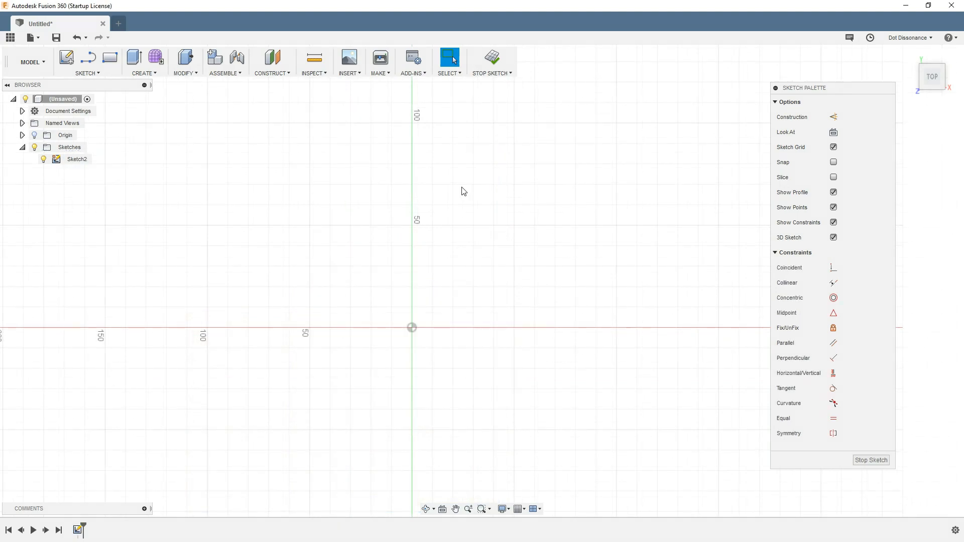
pyautogui.press('c')
pyautogui.click(412, 327)
pyautogui.click(511, 260)
pyautogui.press('Escape')
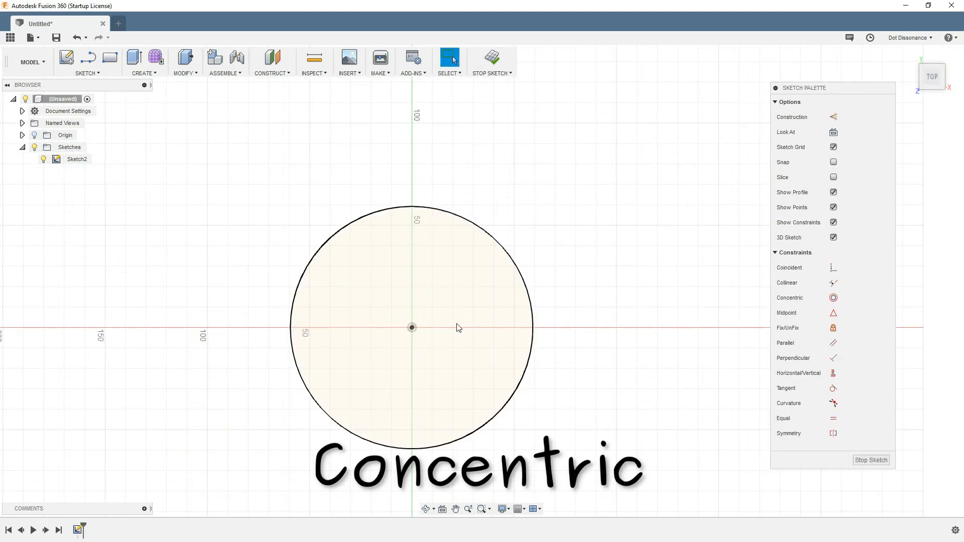
pyautogui.click(533, 290)
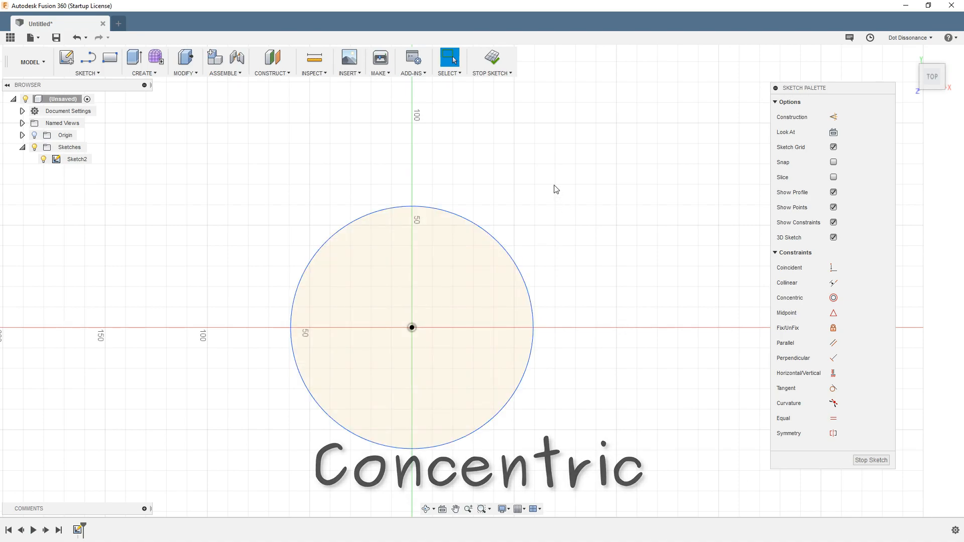
# Step: Draw a smaller separate circle above and to the right of the large circle
pyautogui.press('c')
pyautogui.click(635, 174)
pyautogui.click(646, 215)
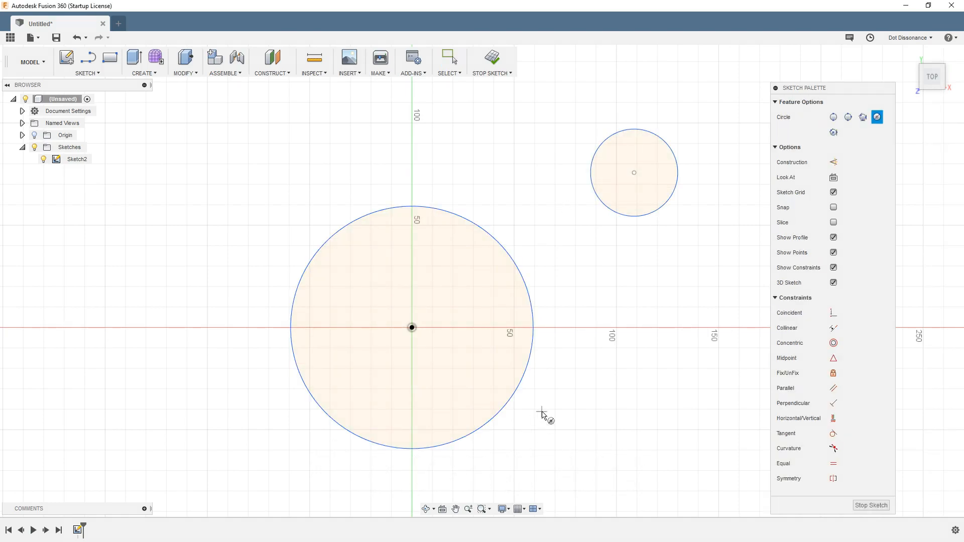
pyautogui.press('Escape')
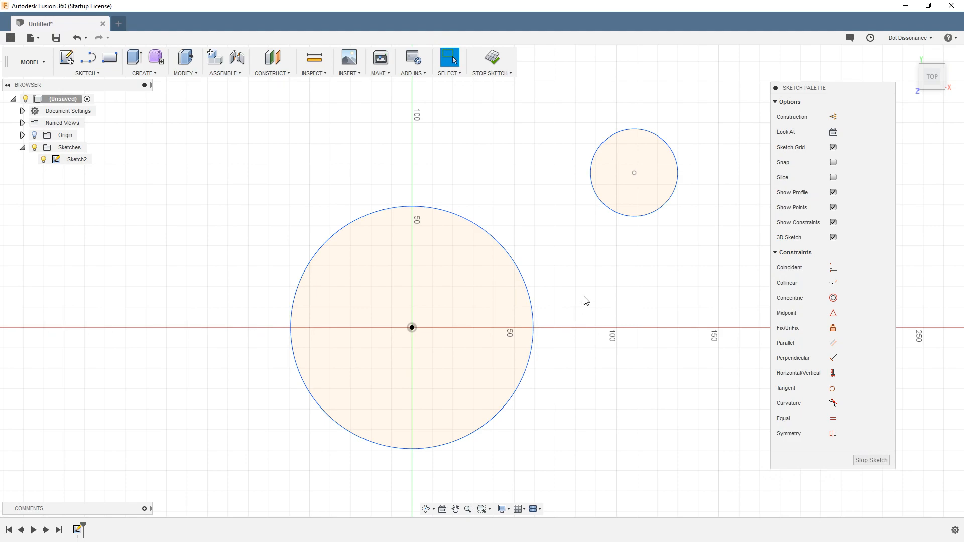
# Step: Make the small circle concentric with the large circle centred on the origin
pyautogui.click(412, 329)
pyautogui.click(646, 215)
pyautogui.keyDown('shift'); pyautogui.click(530, 306); pyautogui.keyUp('shift')
pyautogui.click(834, 329)
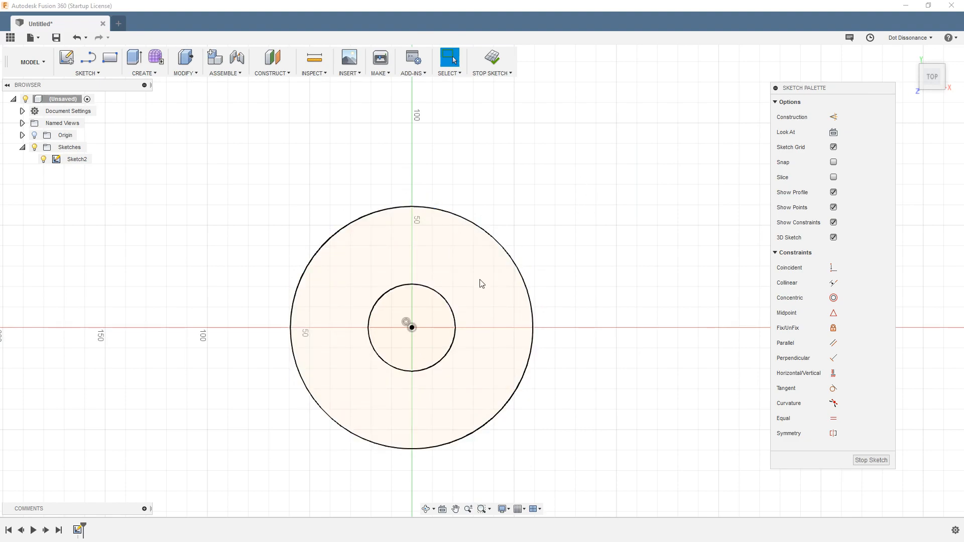
# Step: Delete both circles and draw three separate circles: one upper left, one upper right and a smaller one below the upper-right circle
pyautogui.moveTo(221, 167); pyautogui.dragTo(607, 493)
pyautogui.press('Delete')
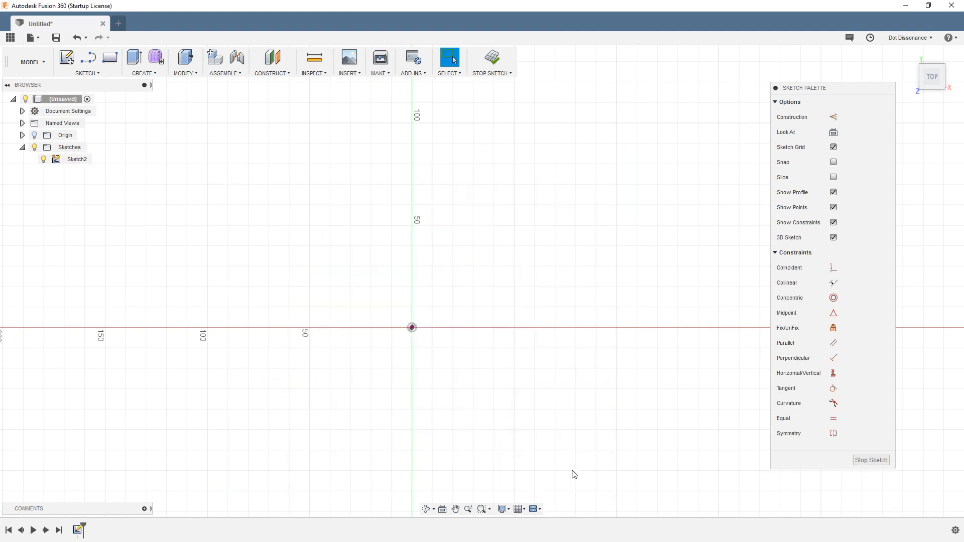
pyautogui.press('c')
pyautogui.click(242, 194)
pyautogui.click(280, 244)
pyautogui.click(597, 210)
pyautogui.click(623, 272)
pyautogui.click(575, 428)
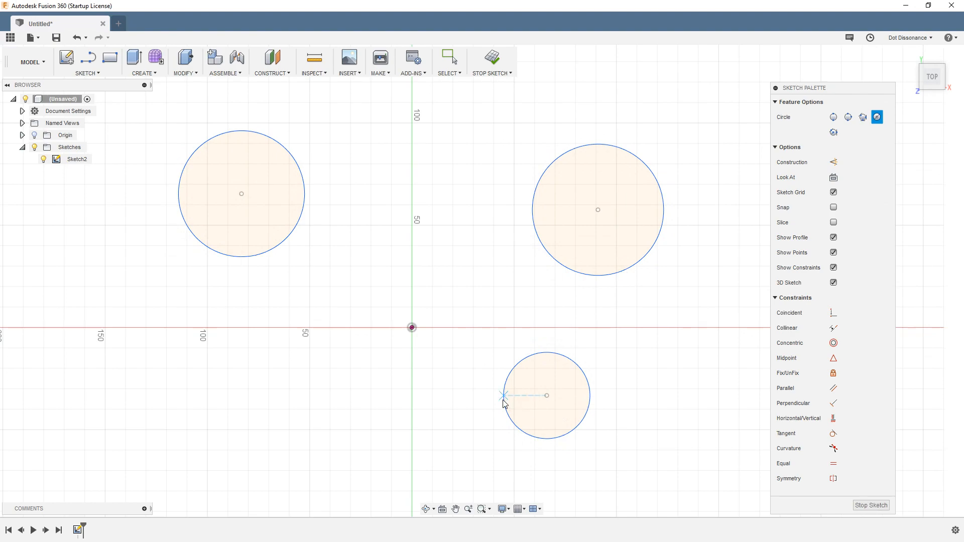
pyautogui.press('Escape')
# Step: Make the small lower circle and the upper-left circle concentric with the upper-right circle
pyautogui.click(559, 263)
pyautogui.click(556, 353)
pyautogui.click(834, 329)
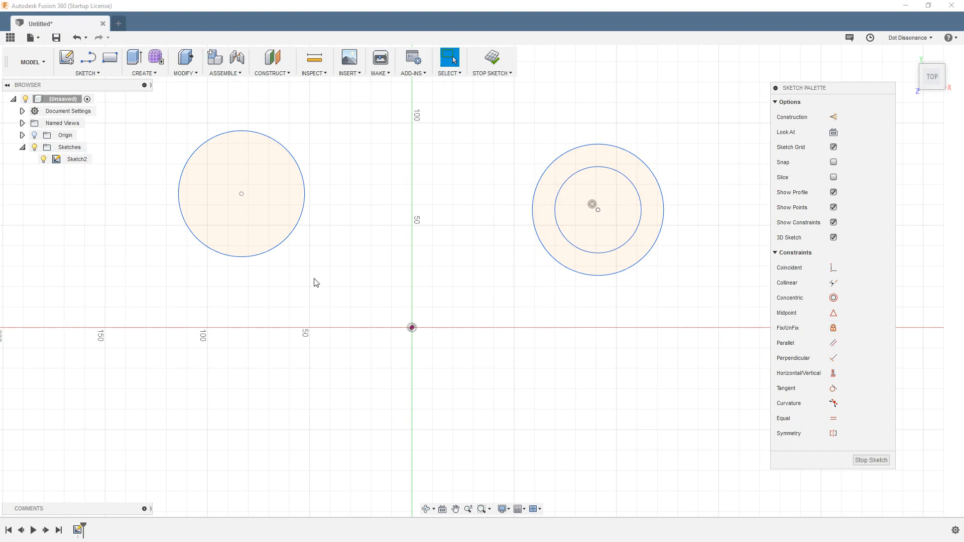
pyautogui.click(287, 245)
pyautogui.click(568, 269)
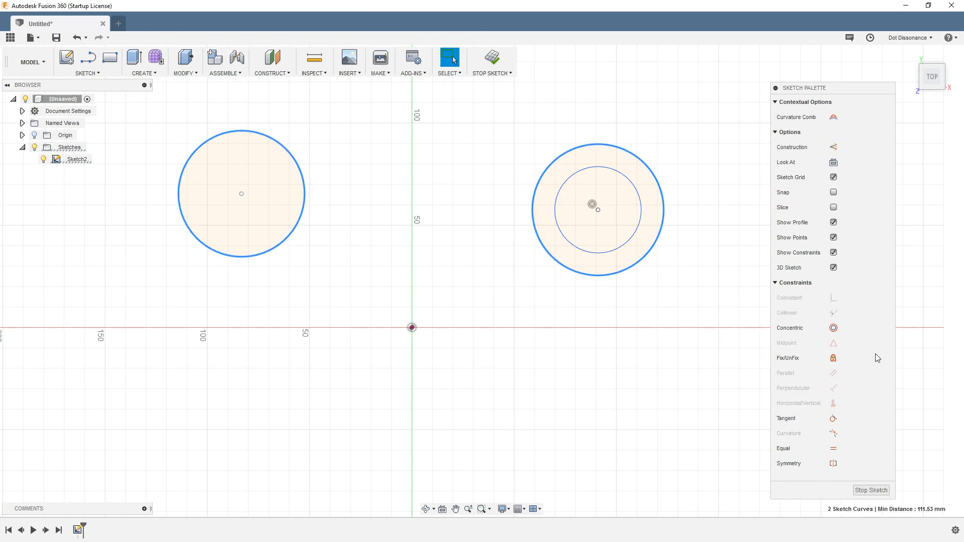
pyautogui.click(833, 328)
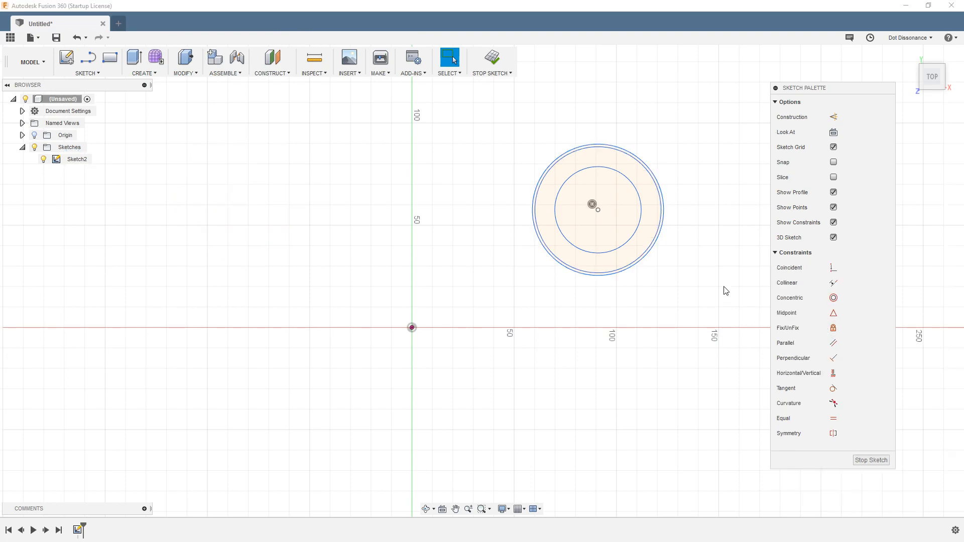
# Step: Delete all the circles and draw one circle of about 29 mm radius above and to the right of the origin
pyautogui.moveTo(489, 113); pyautogui.dragTo(722, 337)
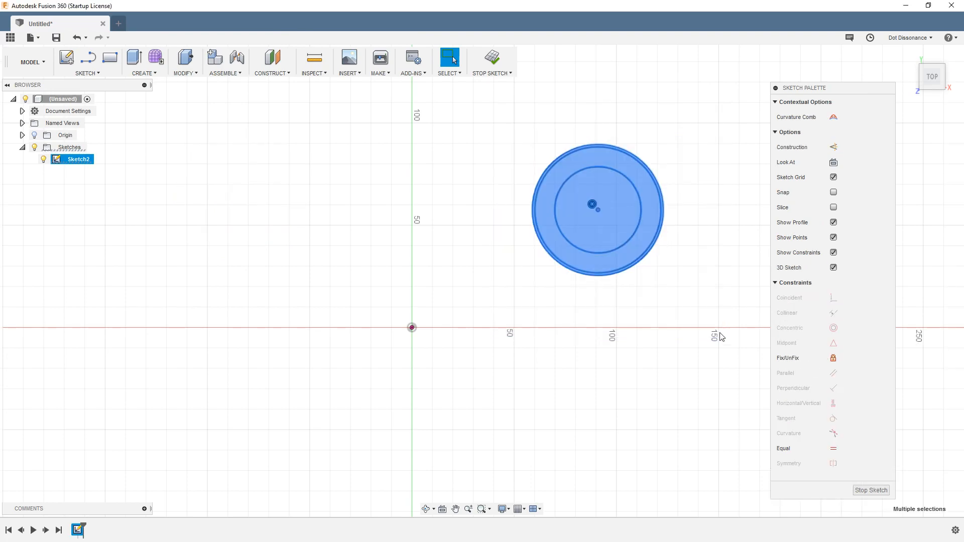
pyautogui.press('Delete')
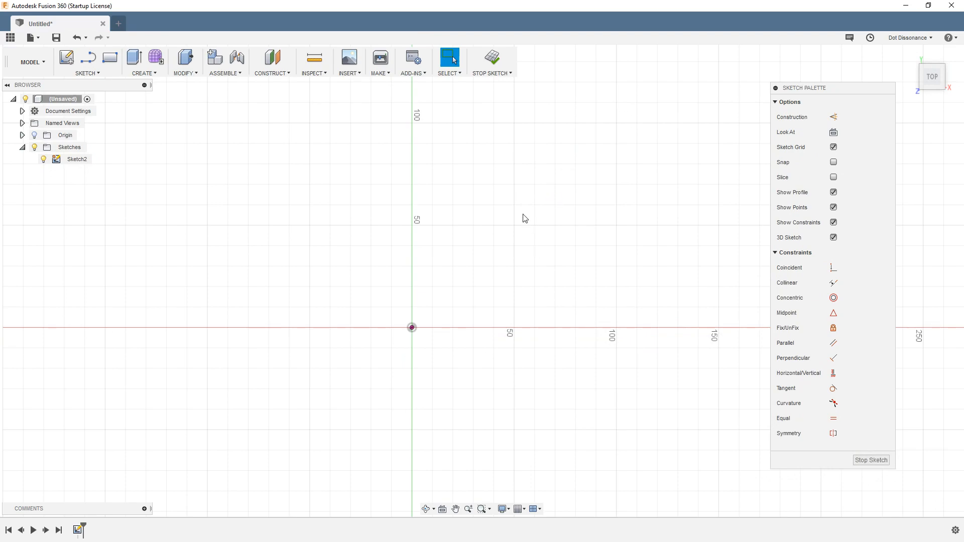
pyautogui.press('c')
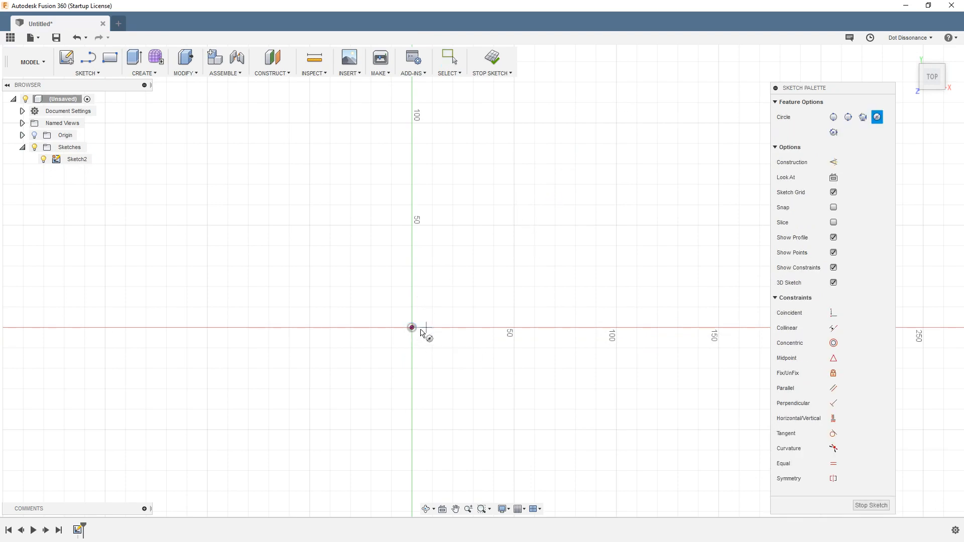
pyautogui.click(480, 223)
pyautogui.click(524, 267)
pyautogui.press('Escape')
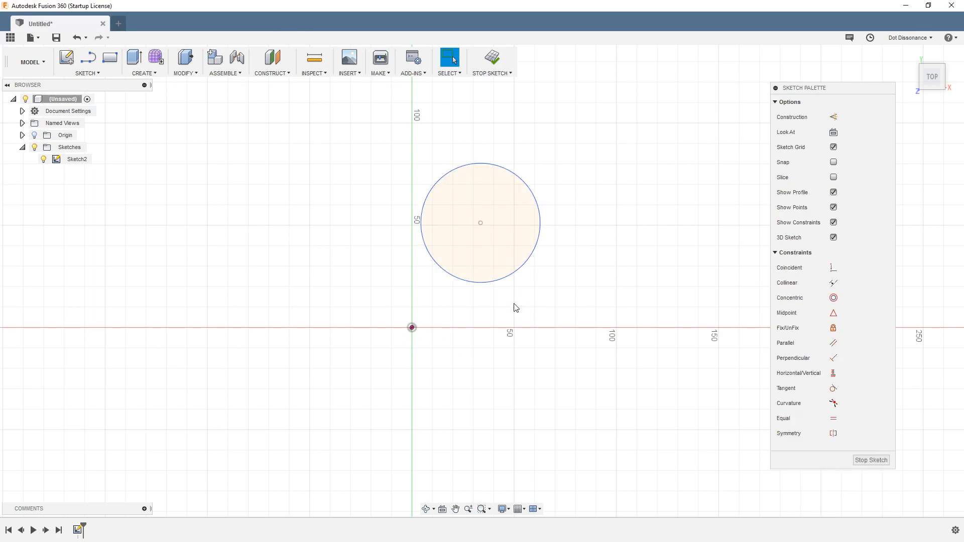
# Step: Dimension the vertical distance from the origin to the circle's centre, and move the circle sideways to about 68 mm right of the vertical axis
pyautogui.press('d')
pyautogui.click(479, 223)
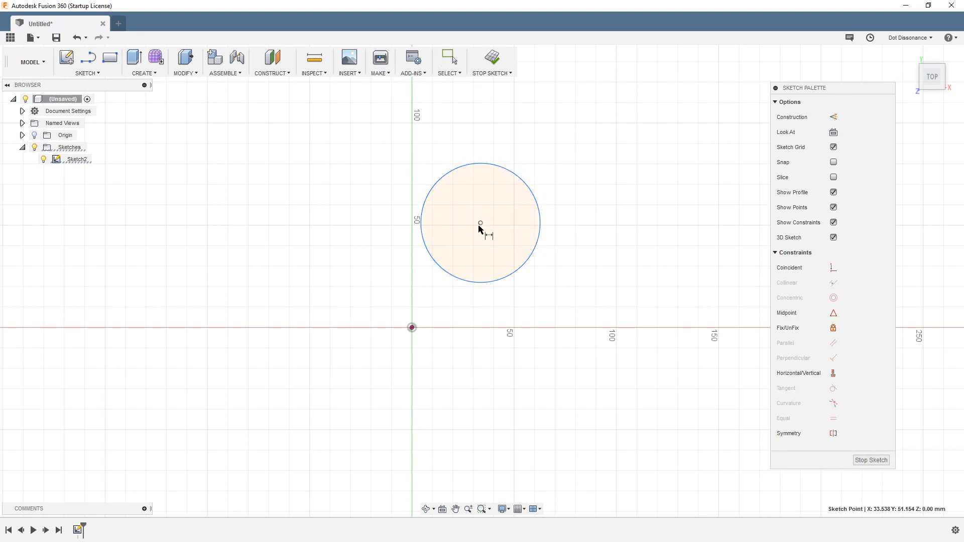
pyautogui.click(412, 327)
pyautogui.click(338, 285)
pyautogui.press('Return')
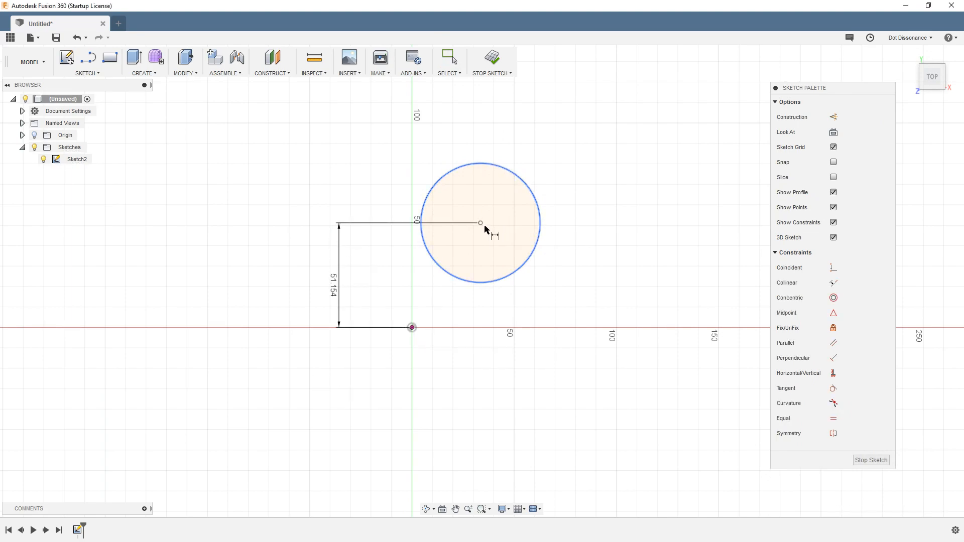
pyautogui.click(481, 224)
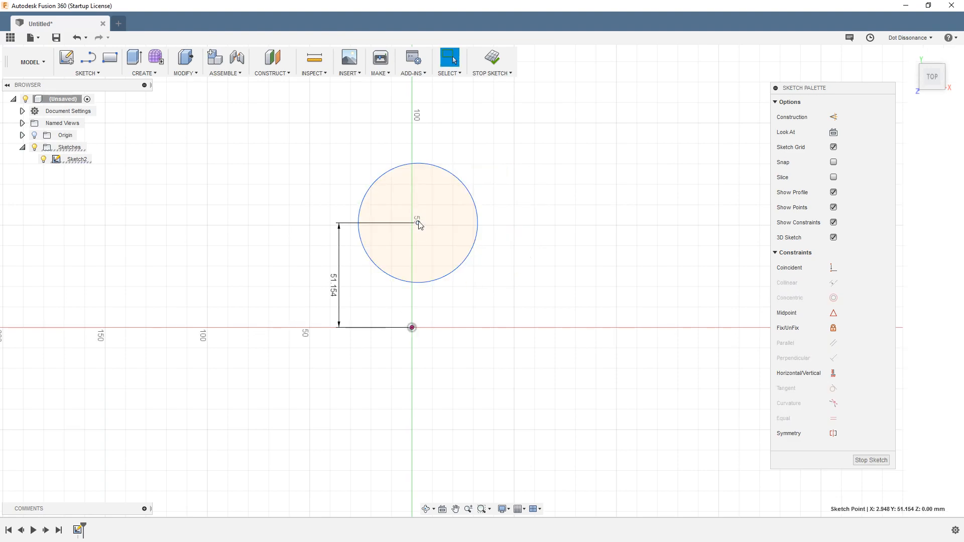
pyautogui.moveTo(418, 223); pyautogui.dragTo(552, 223)
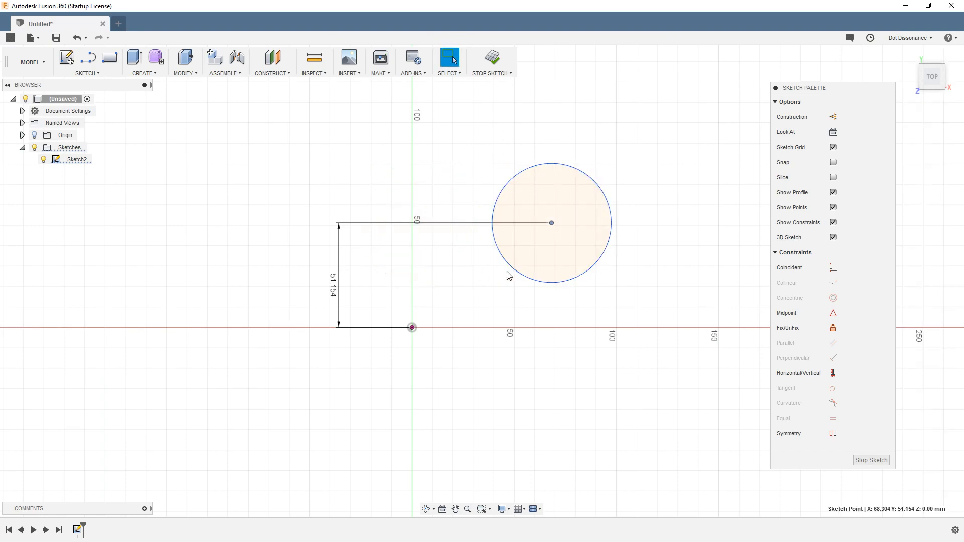
# Step: Dimension the horizontal distance between the origin and the circle's centre
pyautogui.press('d')
pyautogui.click(412, 328)
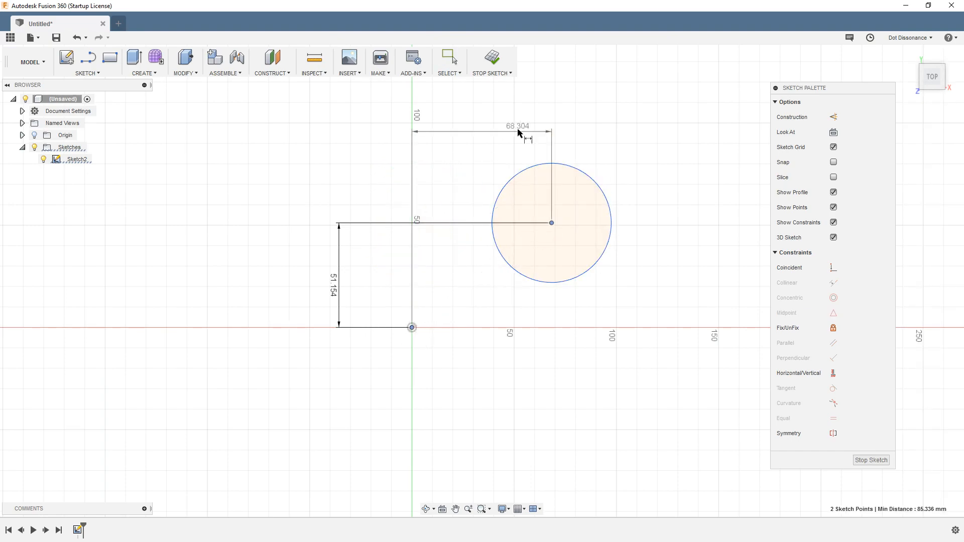
pyautogui.click(491, 129)
pyautogui.press('Return')
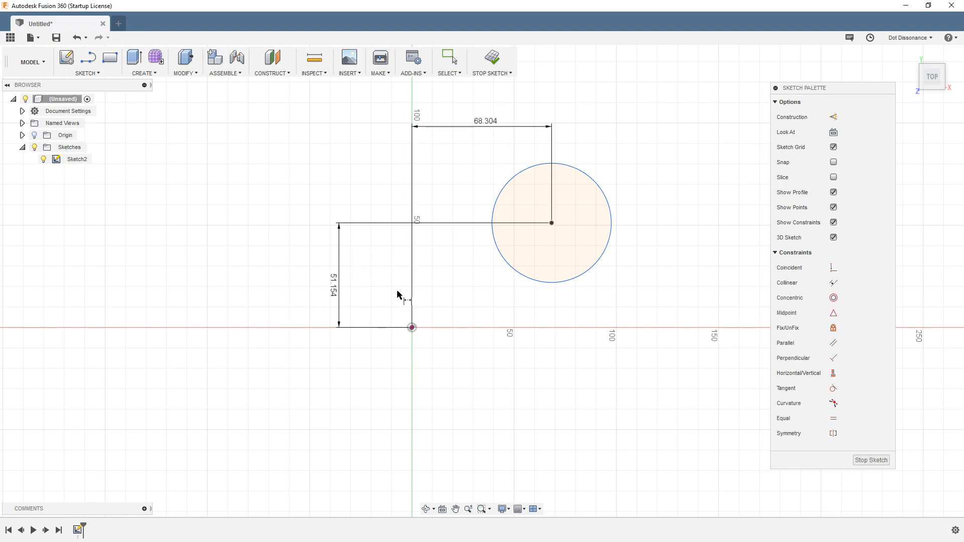
pyautogui.press('Escape')
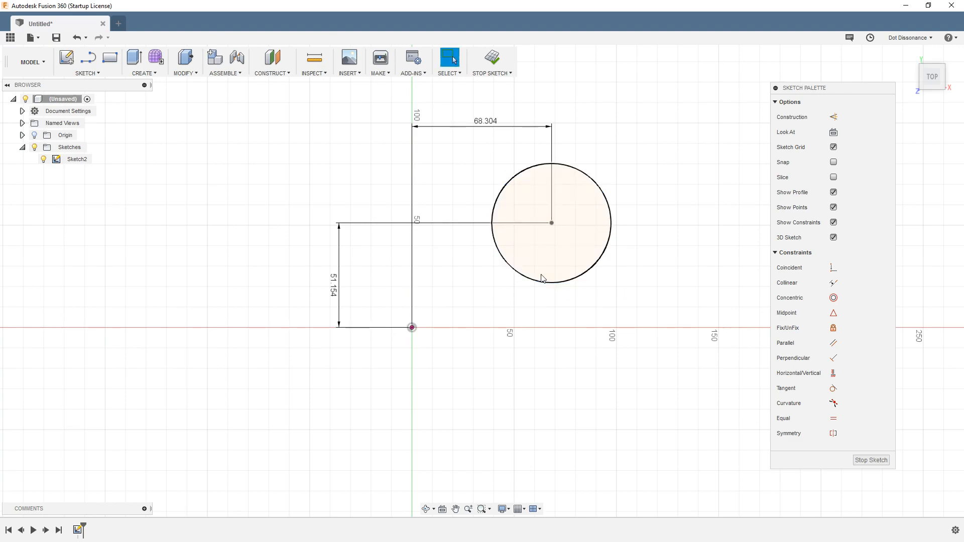
# Step: Shrink the dimensioned circle to a radius of about 25 mm by pulling its edge inward
pyautogui.click(603, 191)
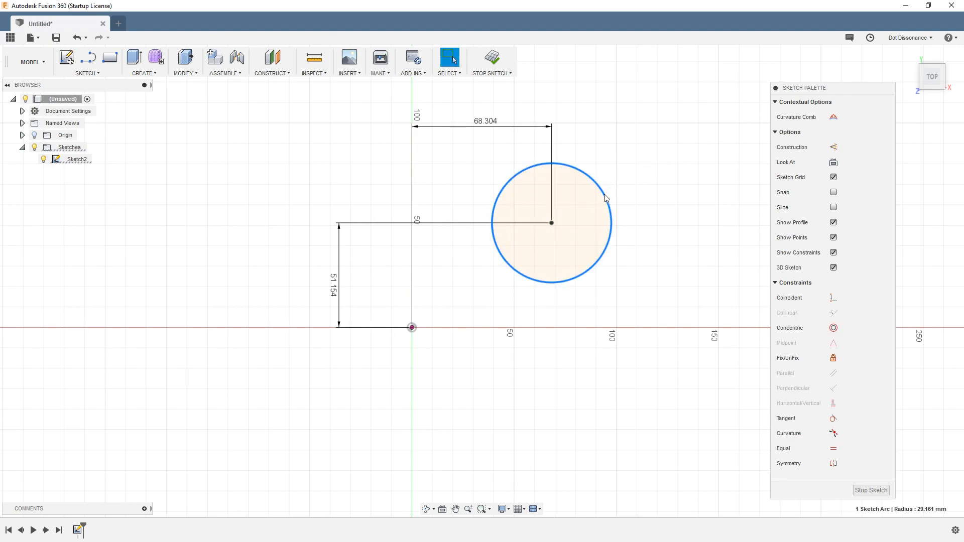
pyautogui.moveTo(606, 198)
pyautogui.mouseDown()
pyautogui.moveTo(620, 185)
pyautogui.moveTo(595, 198)
pyautogui.mouseUp()
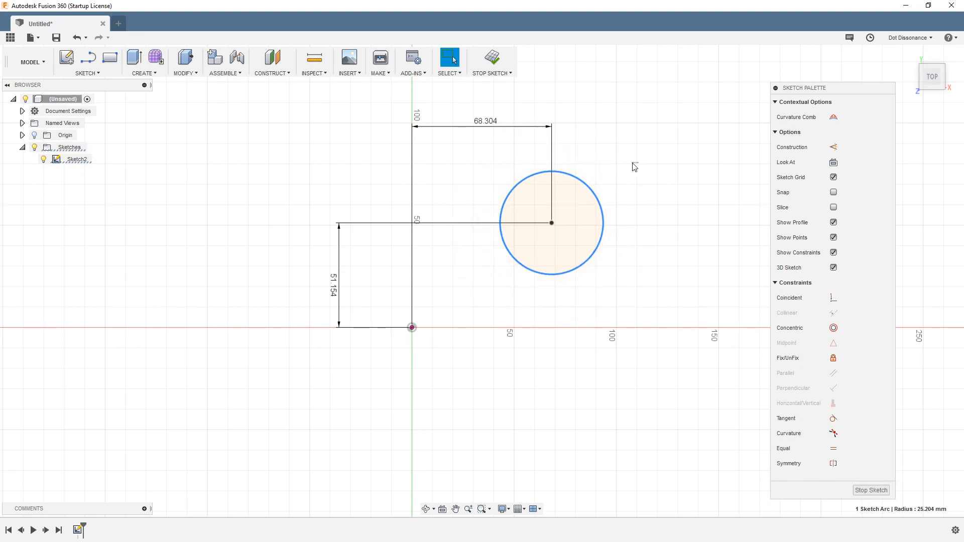
pyautogui.click(615, 208)
# Step: Draw a slightly larger circle below the horizontal axis and make it concentric with the dimensioned circle
pyautogui.press('c')
pyautogui.click(515, 423)
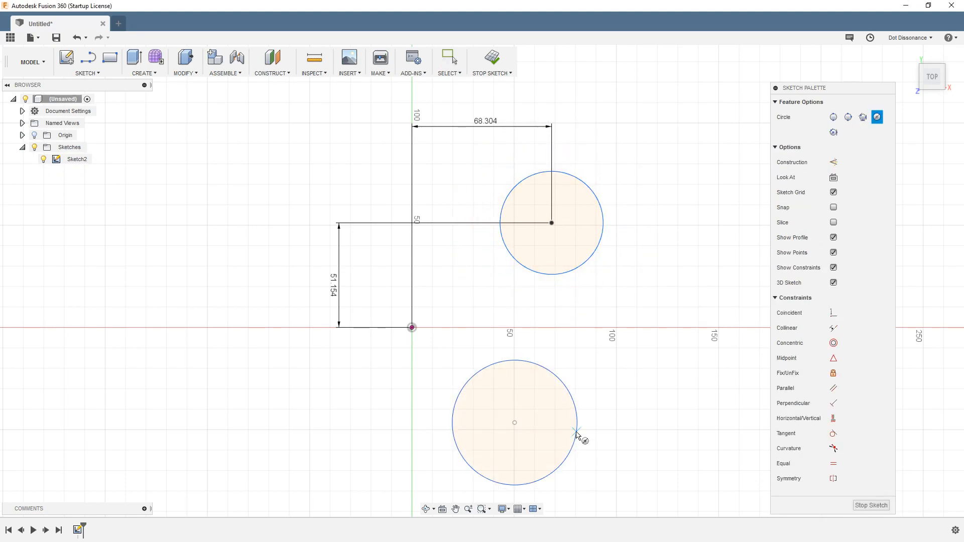
pyautogui.click(576, 435)
pyautogui.press('Escape')
pyautogui.click(566, 394)
pyautogui.click(591, 260)
pyautogui.click(833, 328)
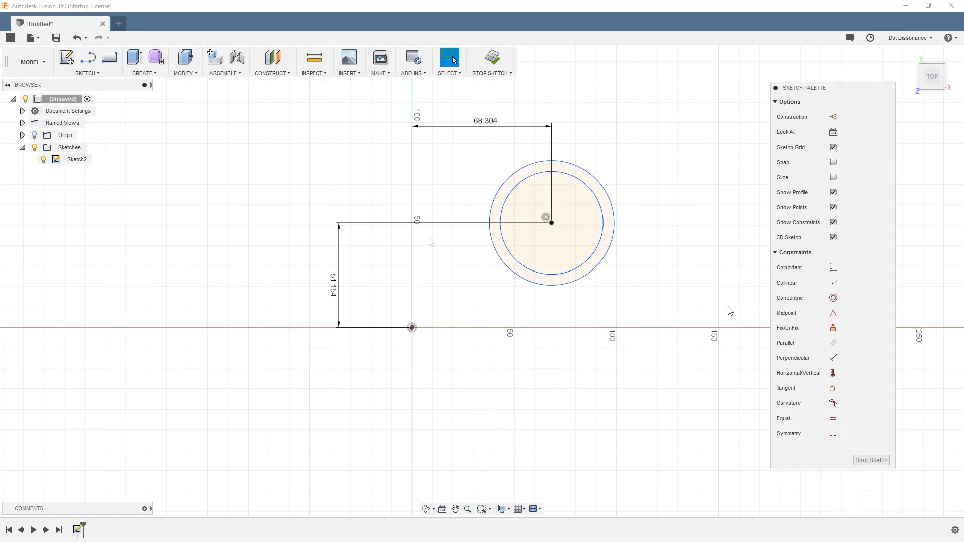
# Step: Delete all the sketch geometry and dimensions, and draw a long, slightly rising line above the origin
pyautogui.moveTo(257, 112)
pyautogui.mouseDown()
pyautogui.moveTo(593, 329)
pyautogui.moveTo(702, 386)
pyautogui.mouseUp()
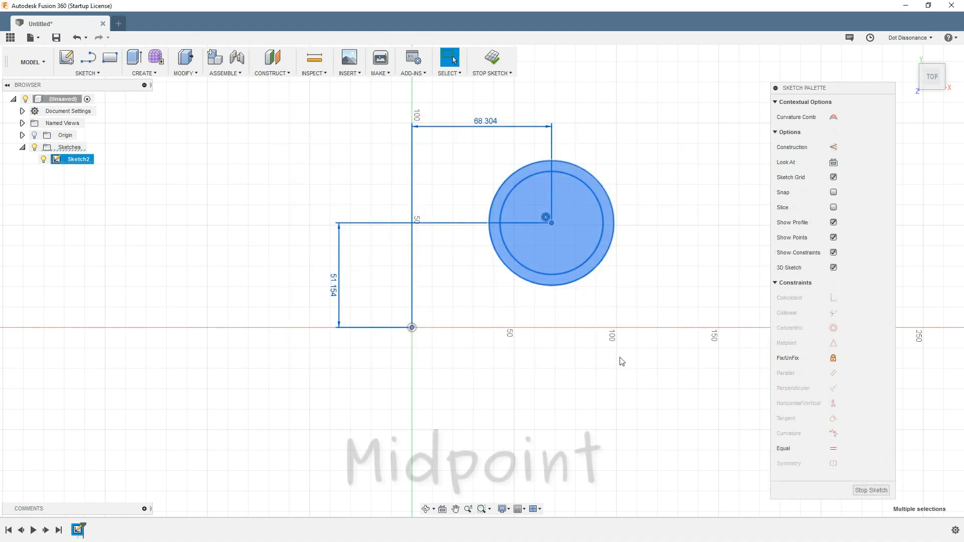
pyautogui.press('Delete')
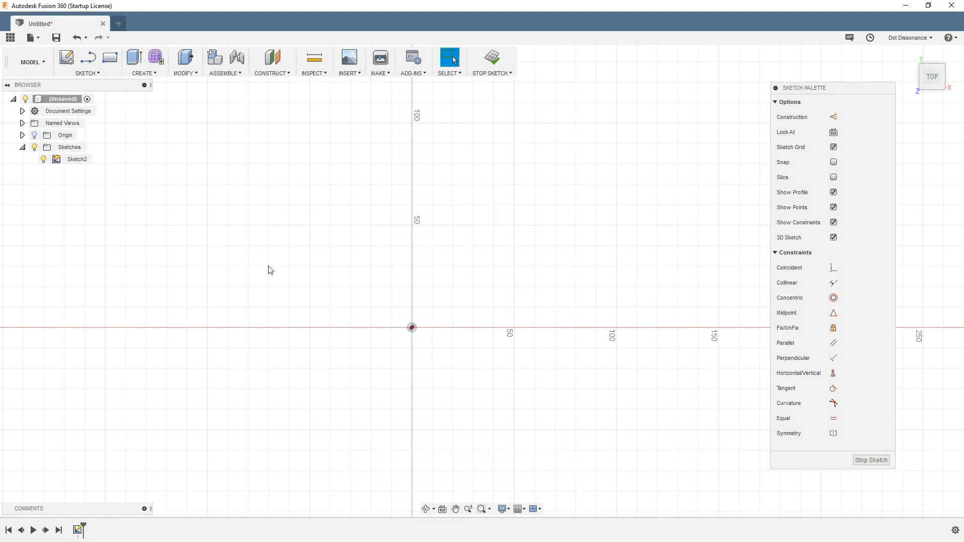
pyautogui.click(91, 60)
pyautogui.click(175, 214)
pyautogui.click(637, 161)
pyautogui.press('Escape')
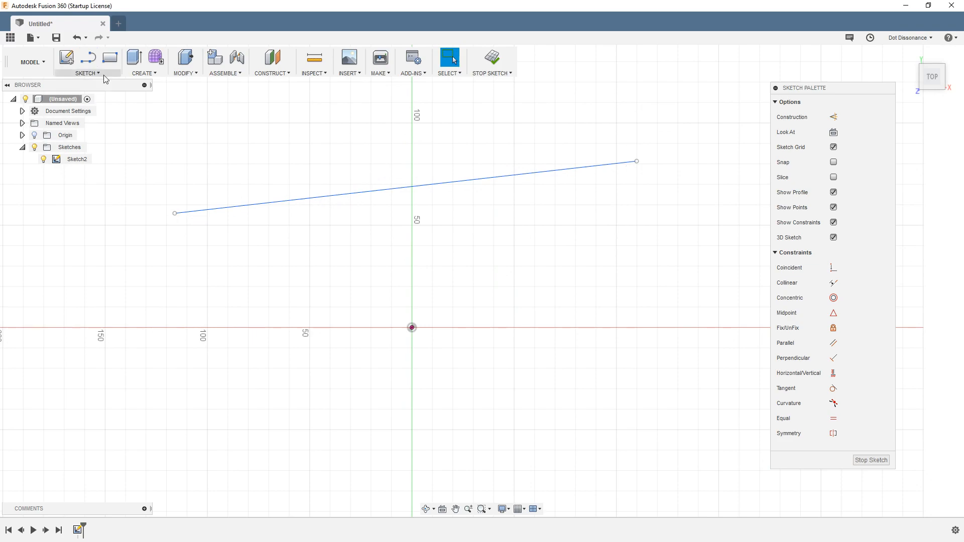
# Step: Draw a wide rectangle below the origin, spanning both sides of the vertical axis
pyautogui.click(110, 58)
pyautogui.click(277, 378)
pyautogui.click(572, 481)
pyautogui.press('Escape')
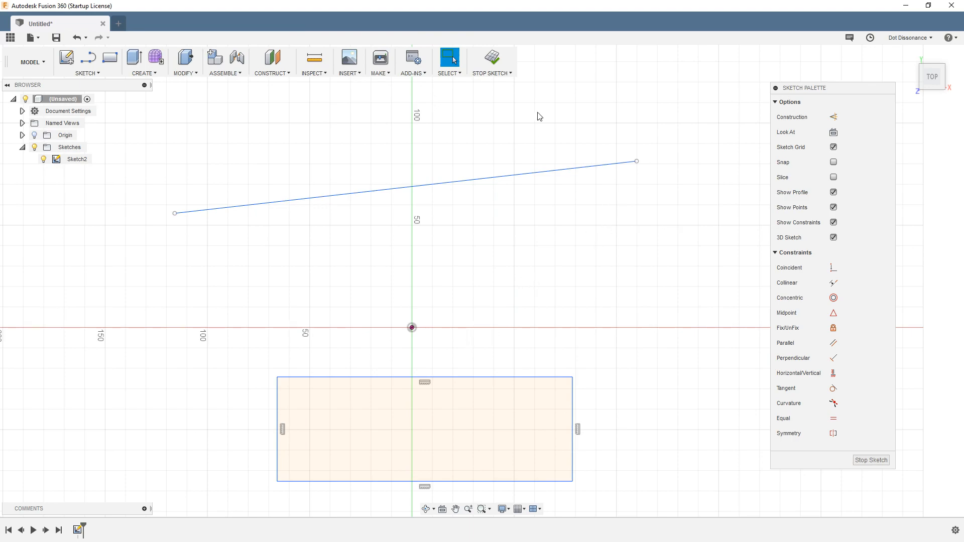
# Step: Draw a steep line about 119 mm long that crosses the sloped line and ends just above the rectangle
pyautogui.press('l')
pyautogui.click(465, 111)
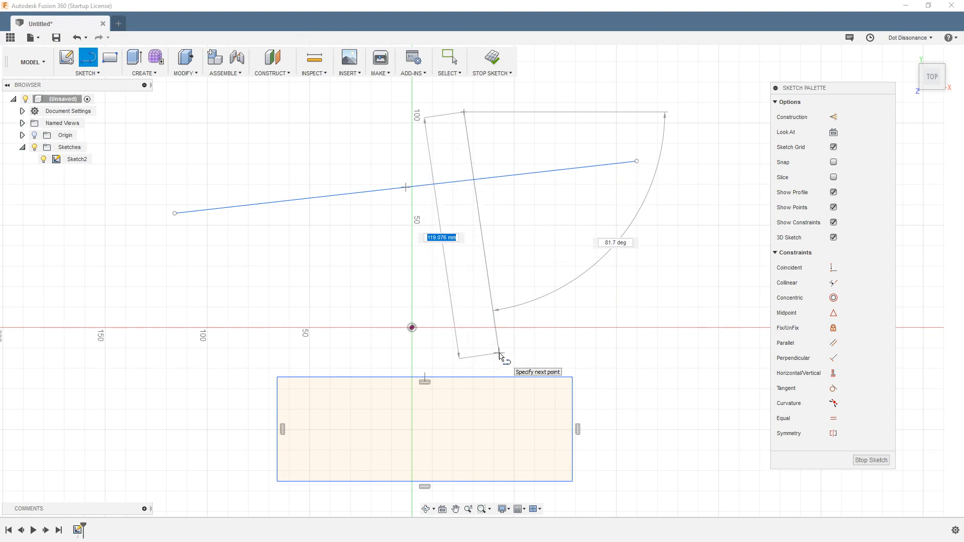
pyautogui.click(499, 355)
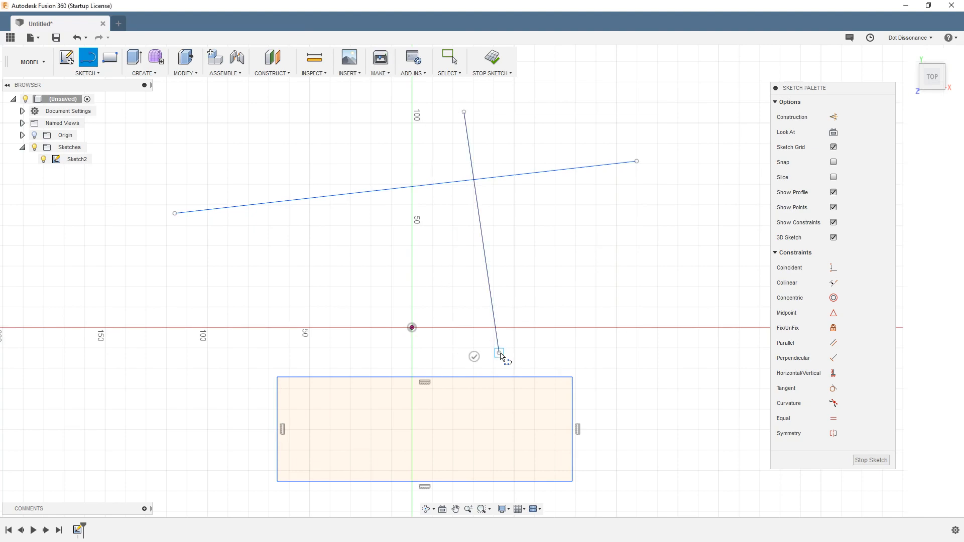
pyautogui.press('Escape')
pyautogui.click(499, 353)
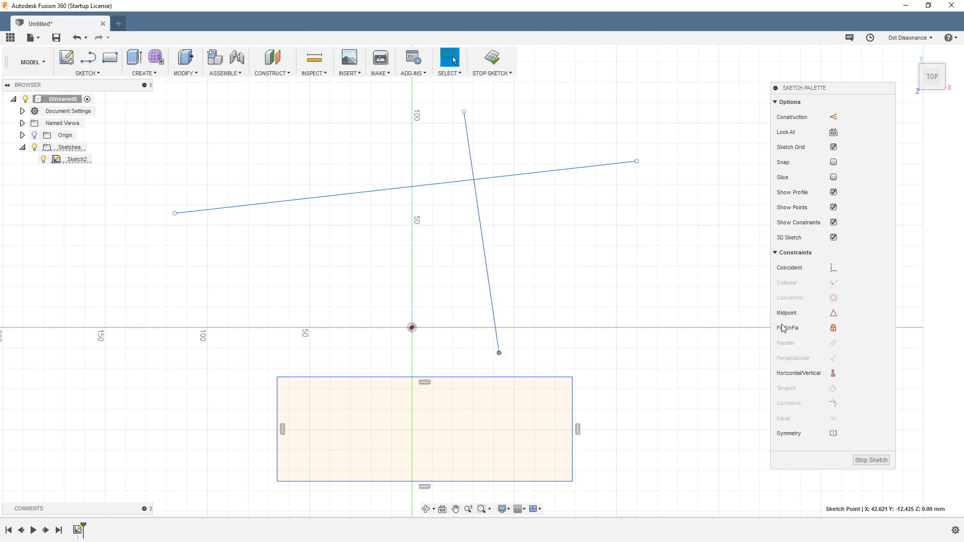
pyautogui.keyDown('shift'); pyautogui.click(490, 378); pyautogui.keyUp('shift')
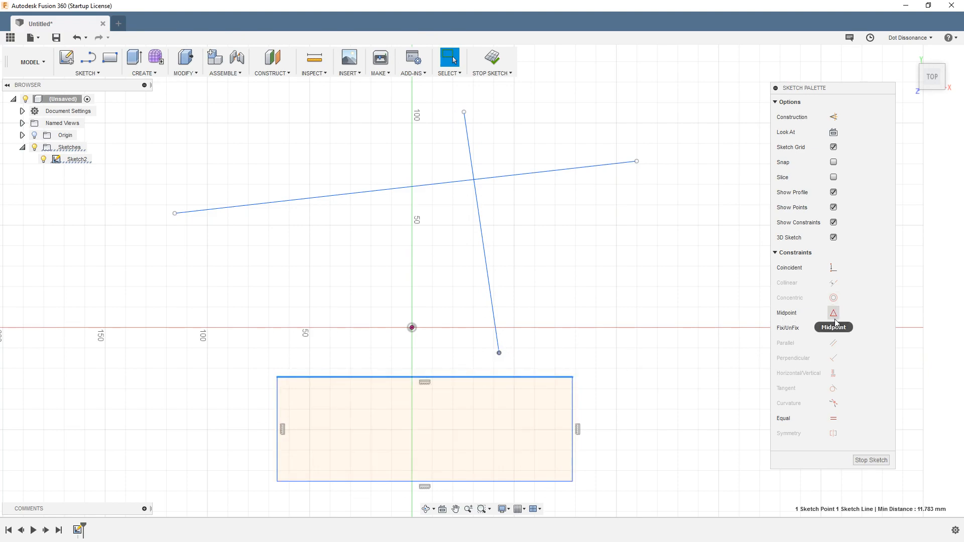
pyautogui.click(551, 350)
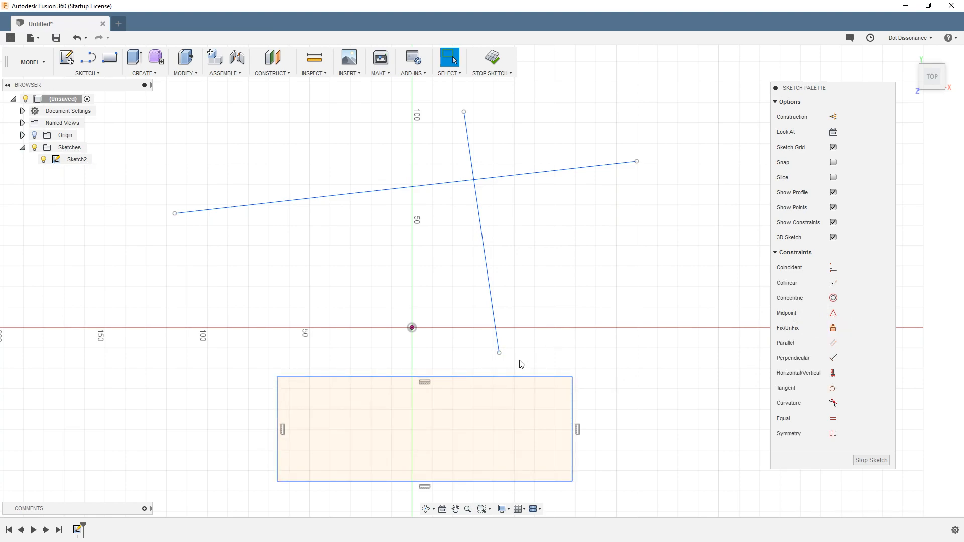
# Step: Constrain the steep line's lower endpoint to the midpoint of the rectangle's top edge
pyautogui.click(500, 354)
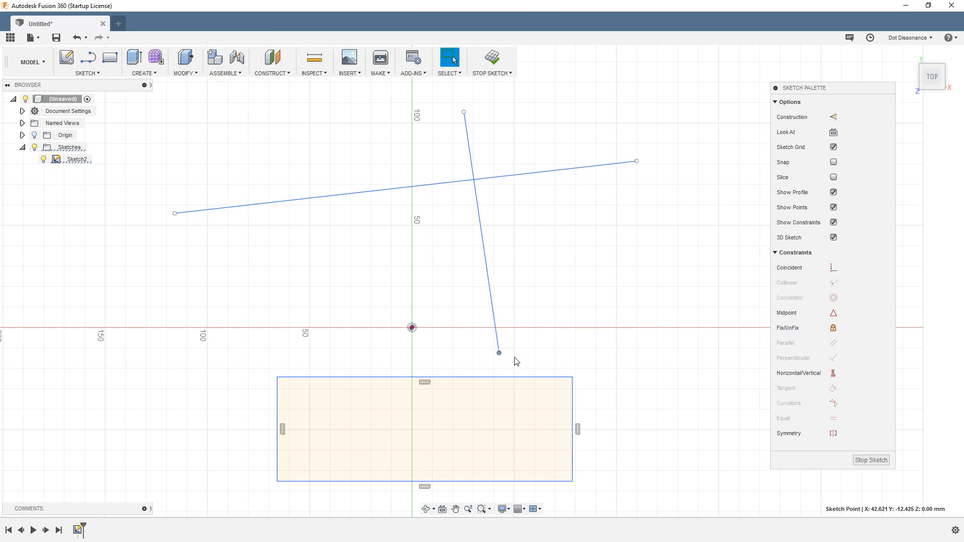
pyautogui.keyDown('shift'); pyautogui.click(501, 379); pyautogui.keyUp('shift')
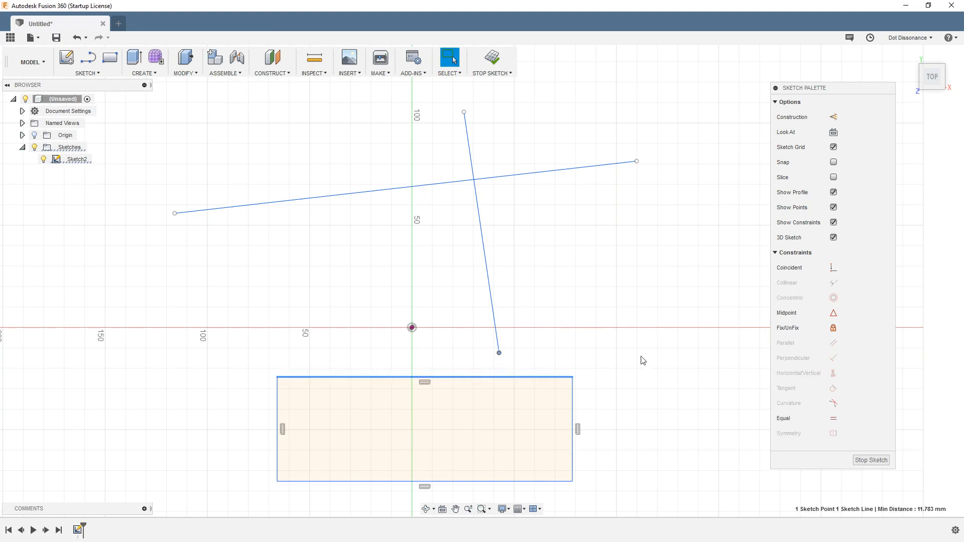
pyautogui.click(834, 314)
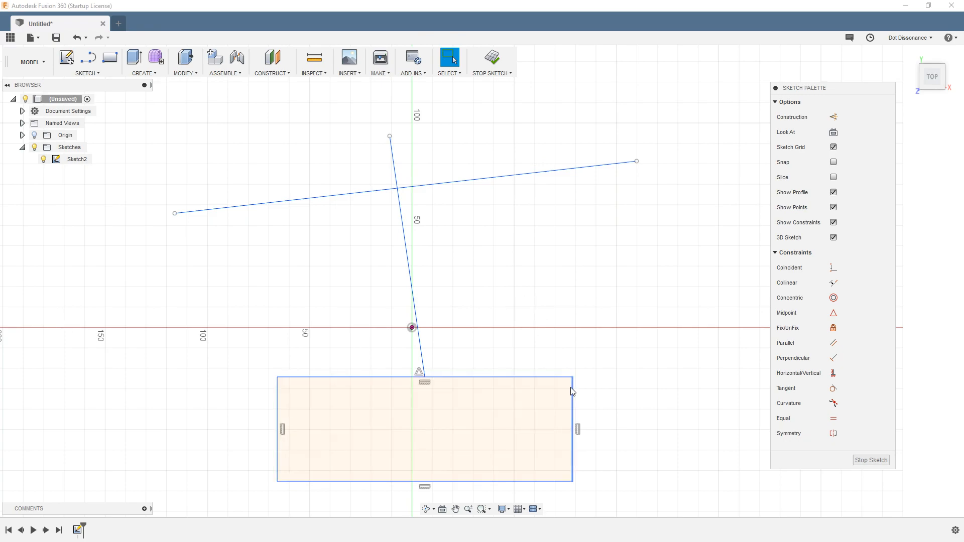
# Step: Pull the rectangle's edges to test the midpoint constraint, and undo the resizing and the constraint
pyautogui.moveTo(572, 387); pyautogui.dragTo(606, 427)
pyautogui.moveTo(540, 390); pyautogui.dragTo(521, 373)
pyautogui.hotkey('ctrl', 'z')
pyautogui.hotkey('ctrl', 'z')
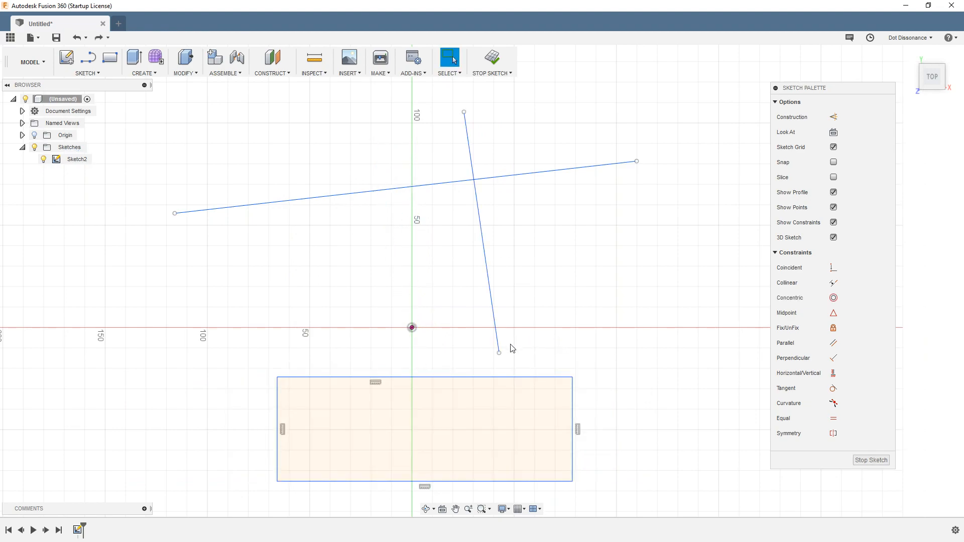
# Step: Pull the steep line's lower endpoint up until the line is vertical, and delete the line
pyautogui.moveTo(498, 353); pyautogui.dragTo(465, 283)
pyautogui.click(467, 268)
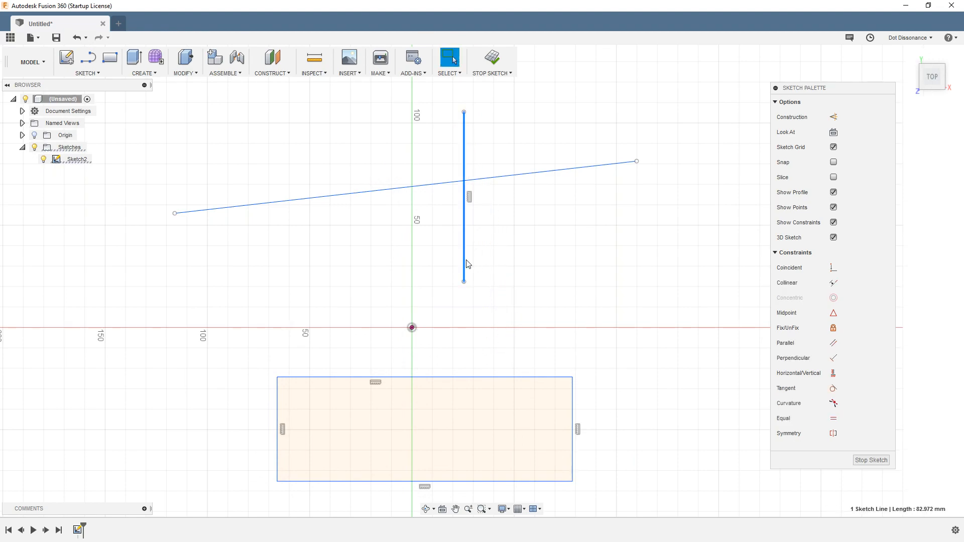
pyautogui.press('Delete')
# Step: Draw a steep line from above the sloped line to the midpoint of the rectangle's top edge, and remove the stray segment
pyautogui.press('l')
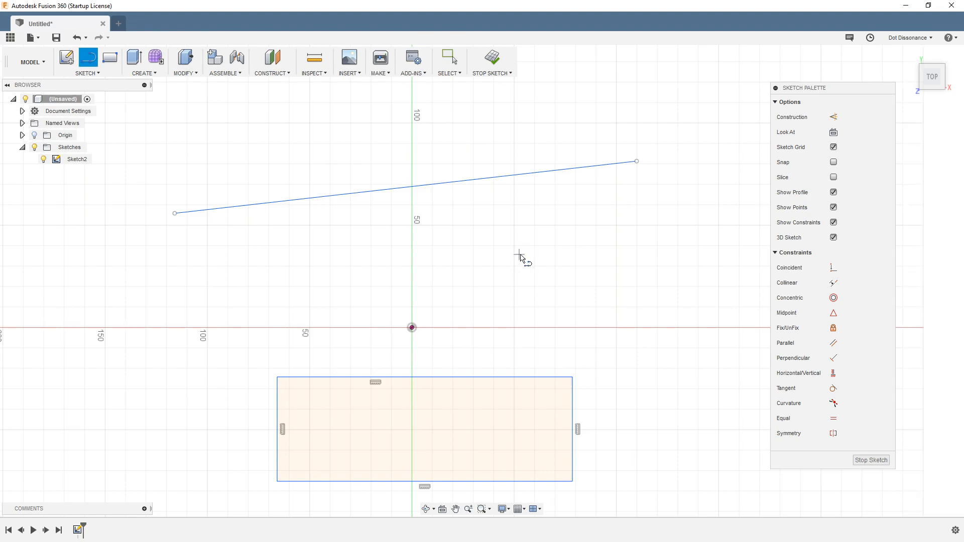
pyautogui.click(477, 128)
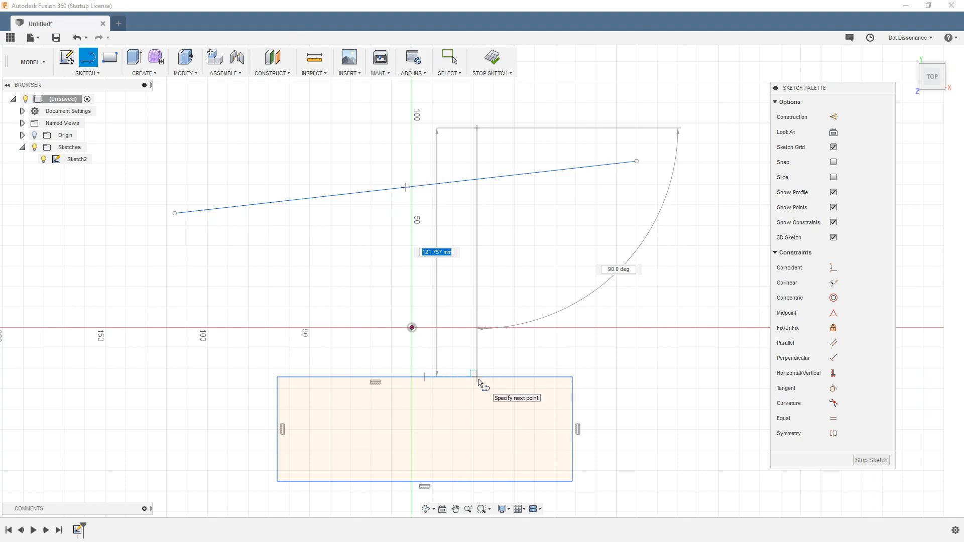
pyautogui.doubleClick(425, 378)
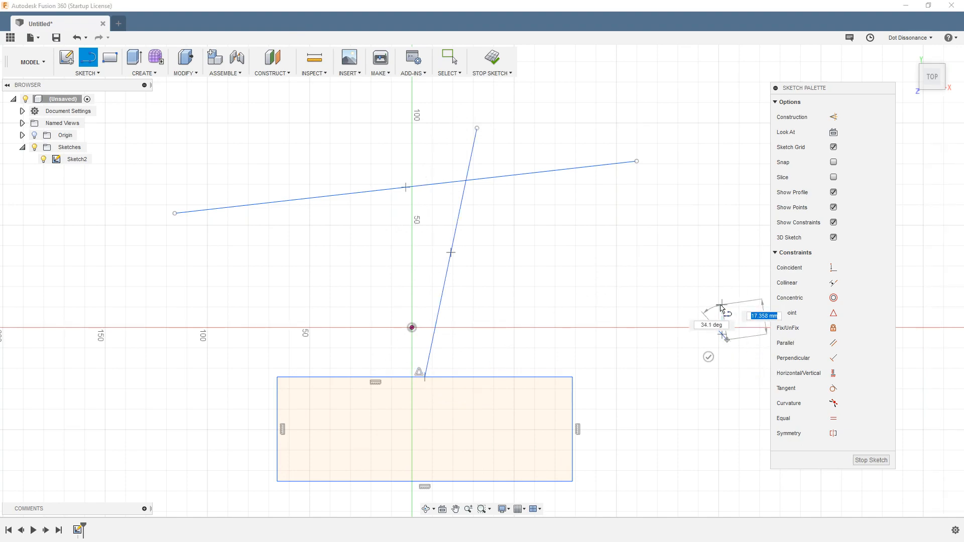
pyautogui.press('Escape')
pyautogui.moveTo(686, 311); pyautogui.dragTo(754, 381)
pyautogui.press('Delete')
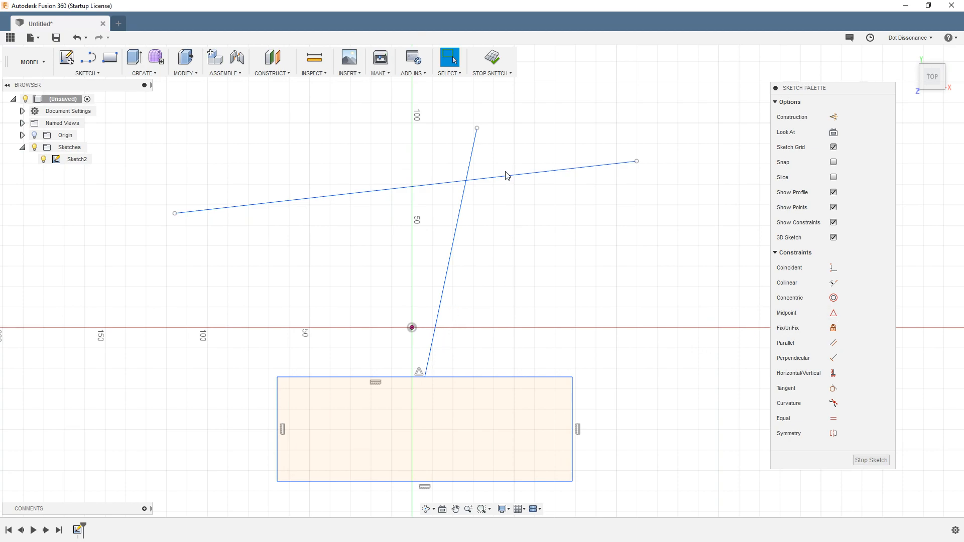
# Step: Delete the steep line, the sloped line and the rectangle to empty the sketch
pyautogui.click(447, 272)
pyautogui.press('Delete')
pyautogui.scroll(-2, 490, 277)
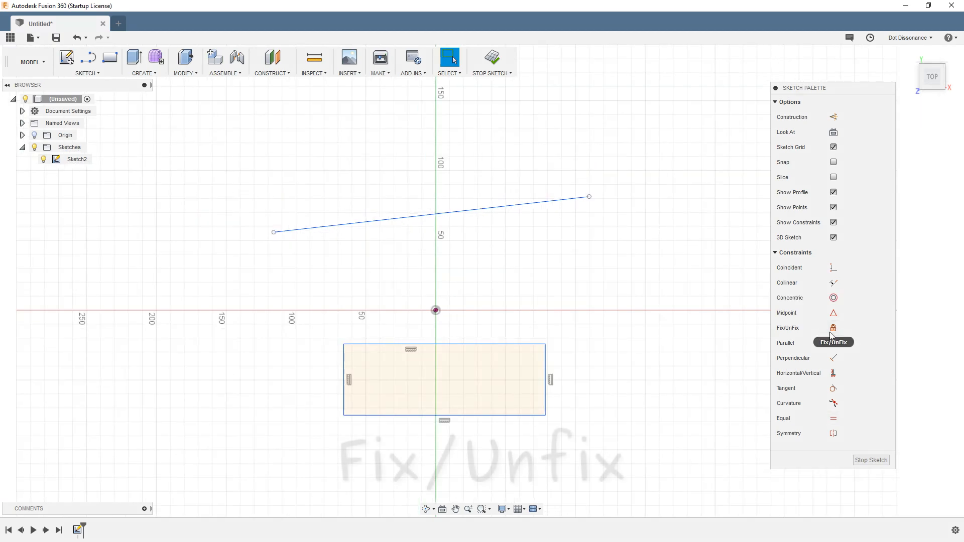
pyautogui.scroll(-1, 532, 253)
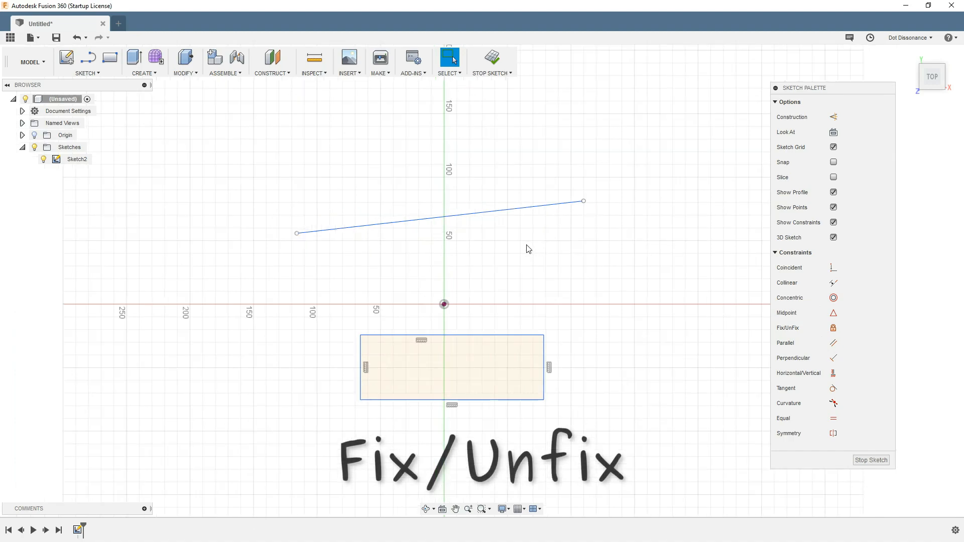
pyautogui.moveTo(236, 131)
pyautogui.mouseDown()
pyautogui.moveTo(633, 464)
pyautogui.moveTo(652, 445)
pyautogui.mouseUp()
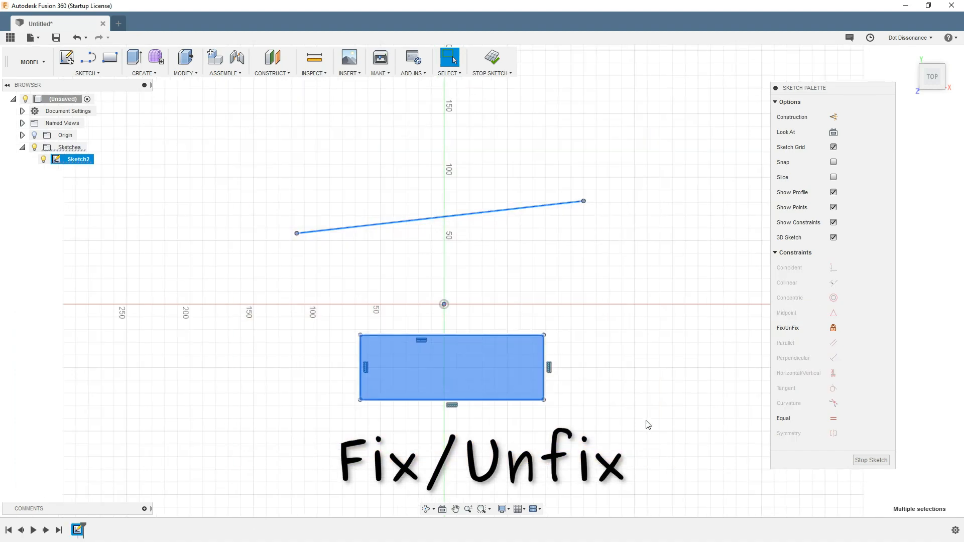
pyautogui.press('Delete')
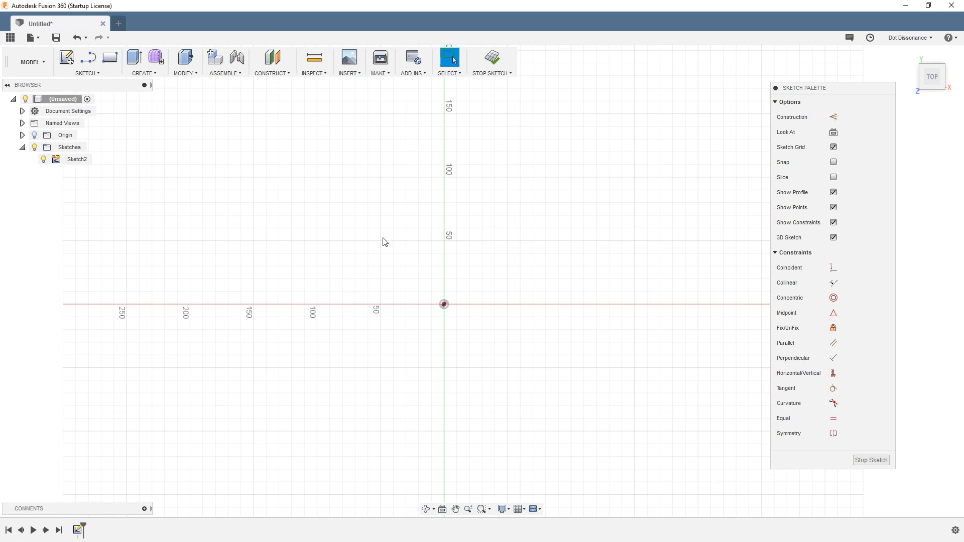
# Step: Draw an irregular closed seven-sided profile of connected lines around the origin, with vertical left and lower-right edges
pyautogui.click(88, 57)
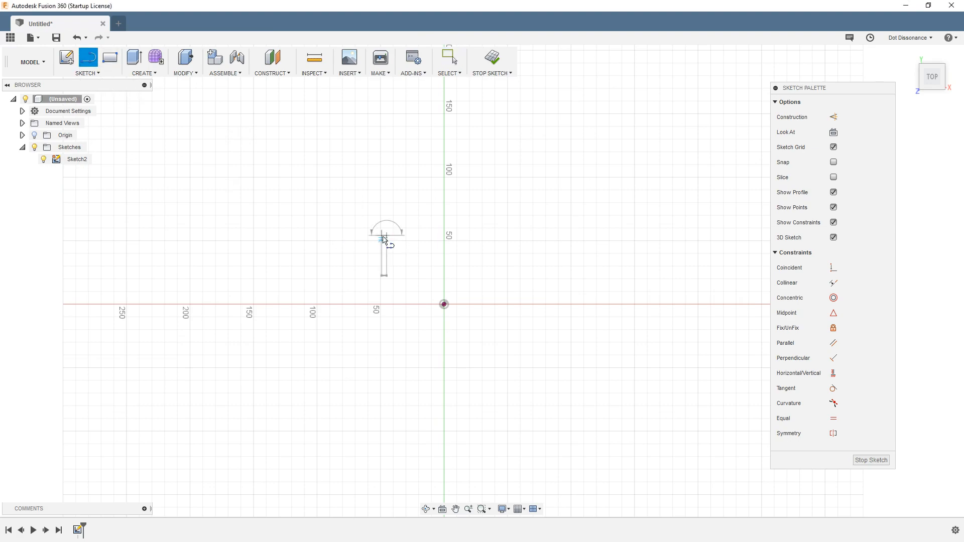
pyautogui.click(387, 391)
pyautogui.click(276, 424)
pyautogui.click(557, 495)
pyautogui.click(557, 391)
pyautogui.click(732, 207)
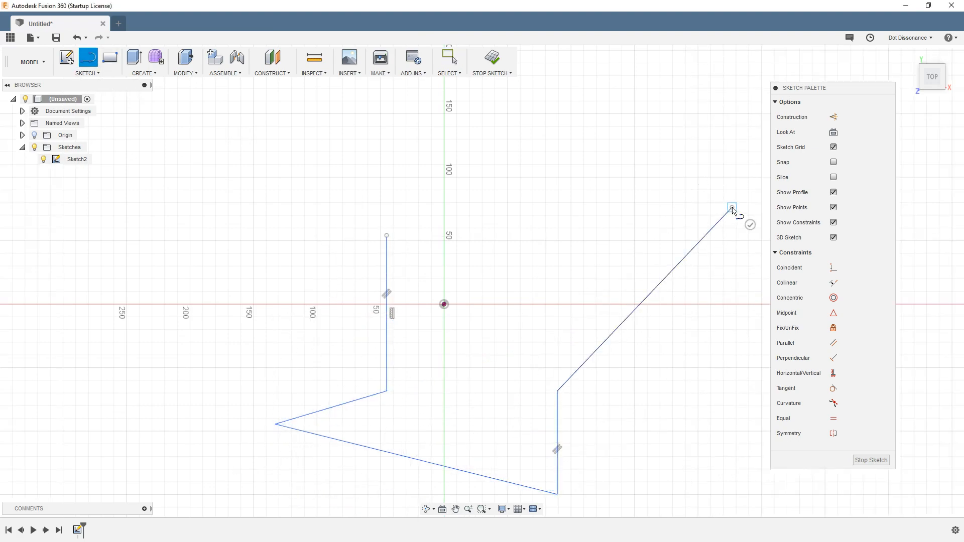
pyautogui.click(558, 91)
pyautogui.click(386, 236)
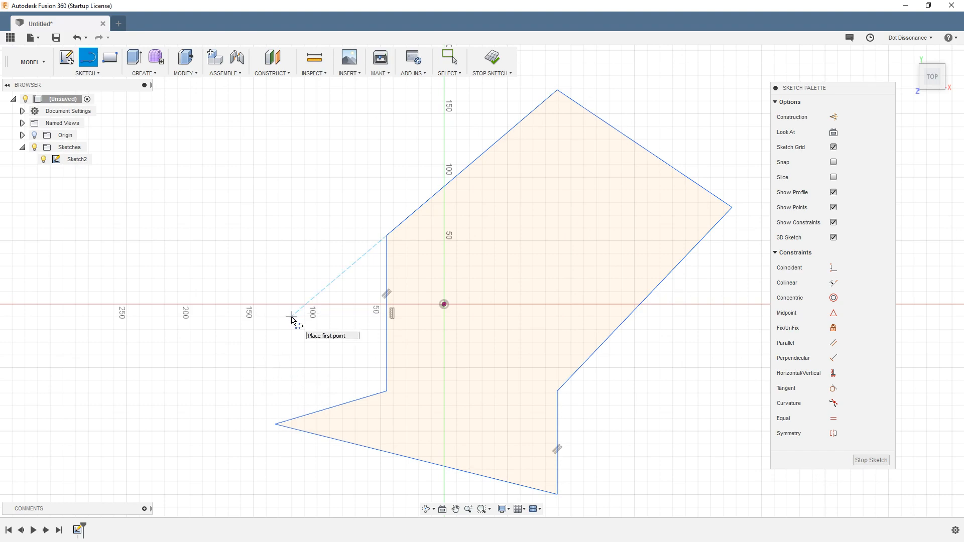
pyautogui.scroll(-1, 256, 322)
pyautogui.scroll(-3, 267, 333)
pyautogui.scroll(2, 276, 334)
pyautogui.moveTo(452, 319)
pyautogui.keyDown('shift'); pyautogui.mouseDown(button='middle')
pyautogui.moveTo(463, 297)
pyautogui.moveTo(446, 308)
pyautogui.mouseUp(button='middle'); pyautogui.keyUp('shift')
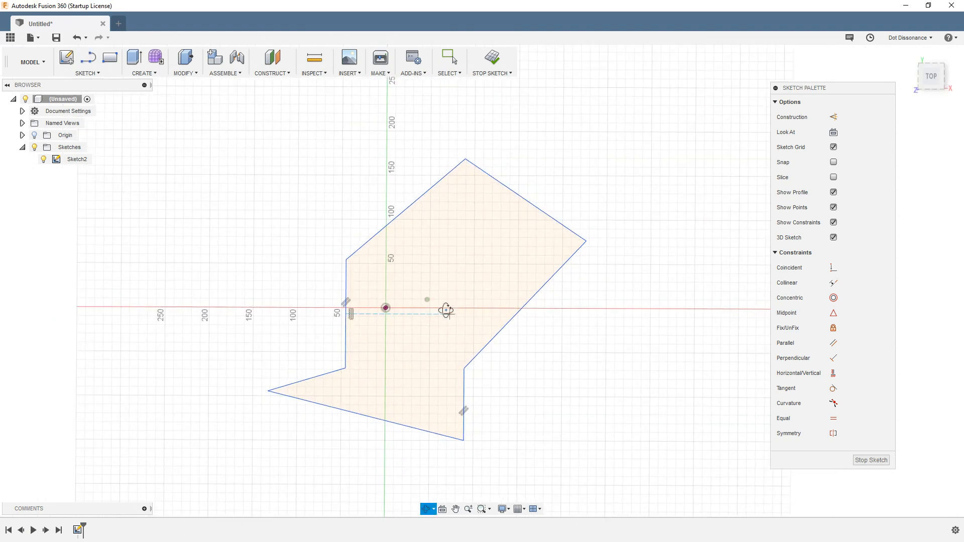
pyautogui.click(937, 77)
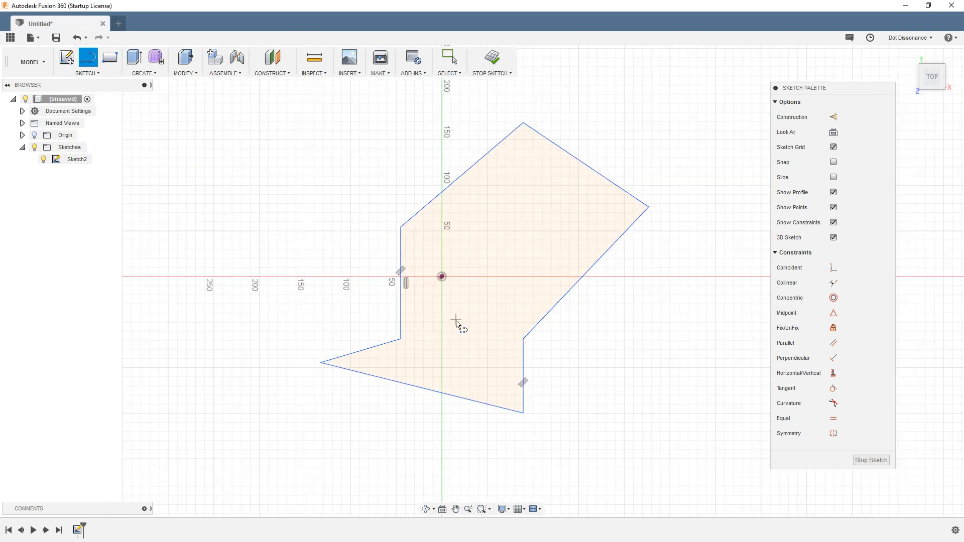
pyautogui.press('Escape')
# Step: Fix all lines and points of the closed profile with the Fix/UnFix constraint
pyautogui.scroll(-2, 347, 407)
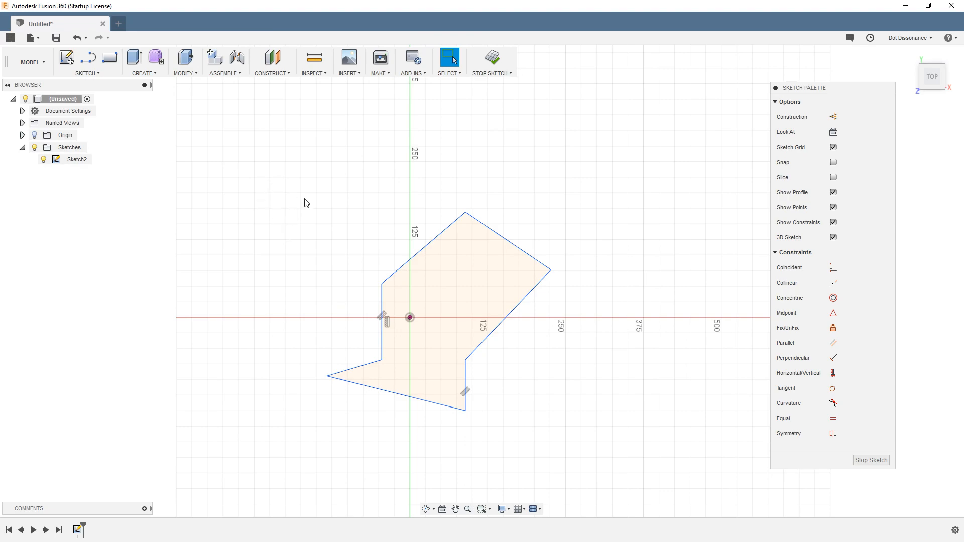
pyautogui.moveTo(298, 191)
pyautogui.mouseDown()
pyautogui.moveTo(462, 435)
pyautogui.moveTo(593, 444)
pyautogui.mouseUp()
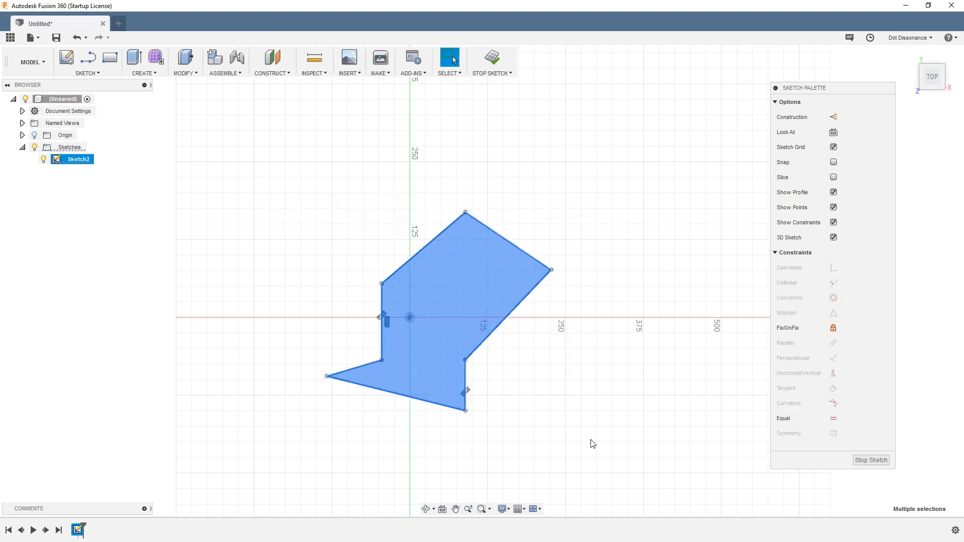
pyautogui.click(834, 328)
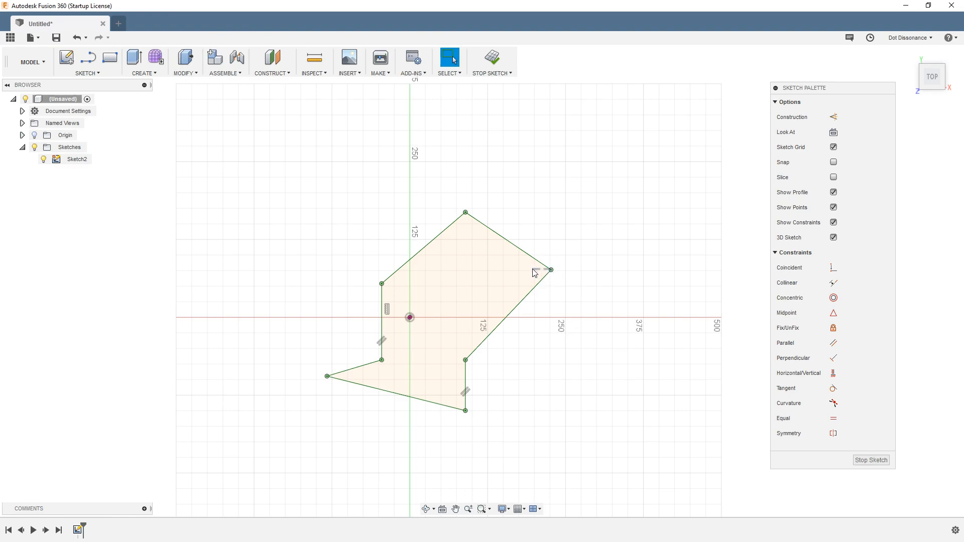
# Step: Unfix the profile and move its rightmost corner to about X 219 mm, Y 48 mm
pyautogui.click(382, 346)
pyautogui.doubleClick(492, 331)
pyautogui.click(504, 403)
pyautogui.moveTo(551, 271)
pyautogui.mouseDown()
pyautogui.moveTo(541, 303)
pyautogui.moveTo(546, 288)
pyautogui.mouseUp()
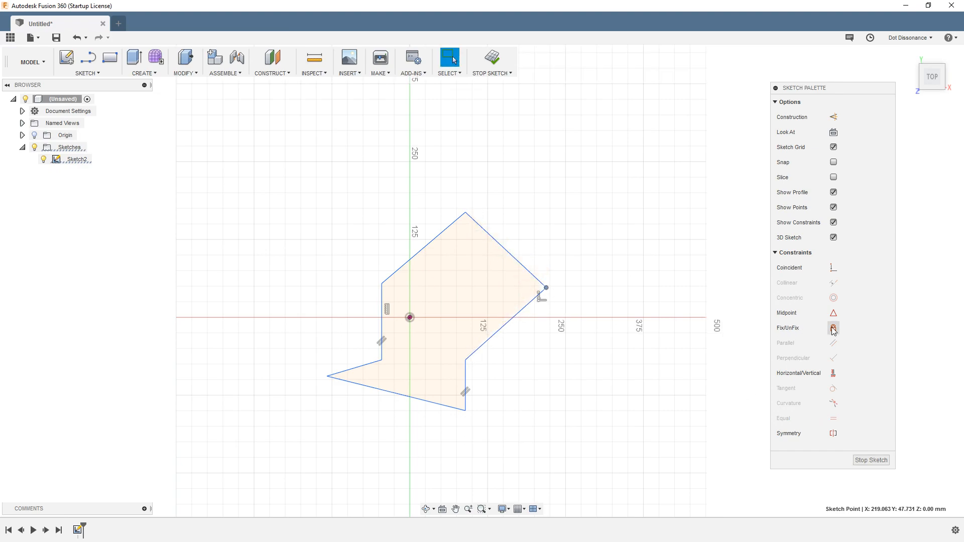
pyautogui.click(576, 224)
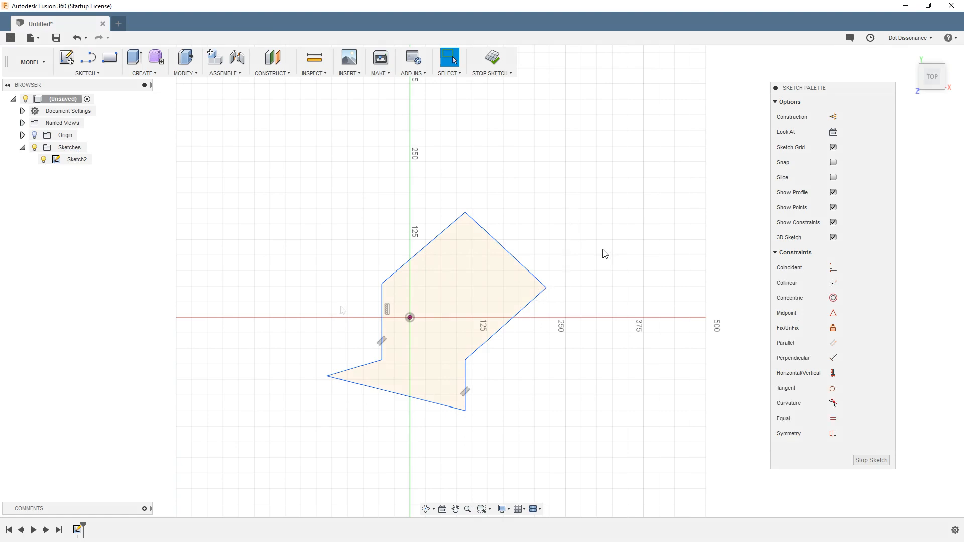
# Step: Fix the entire reshaped profile, and unfix it again
pyautogui.moveTo(295, 164)
pyautogui.mouseDown()
pyautogui.moveTo(309, 214)
pyautogui.moveTo(585, 494)
pyautogui.mouseUp()
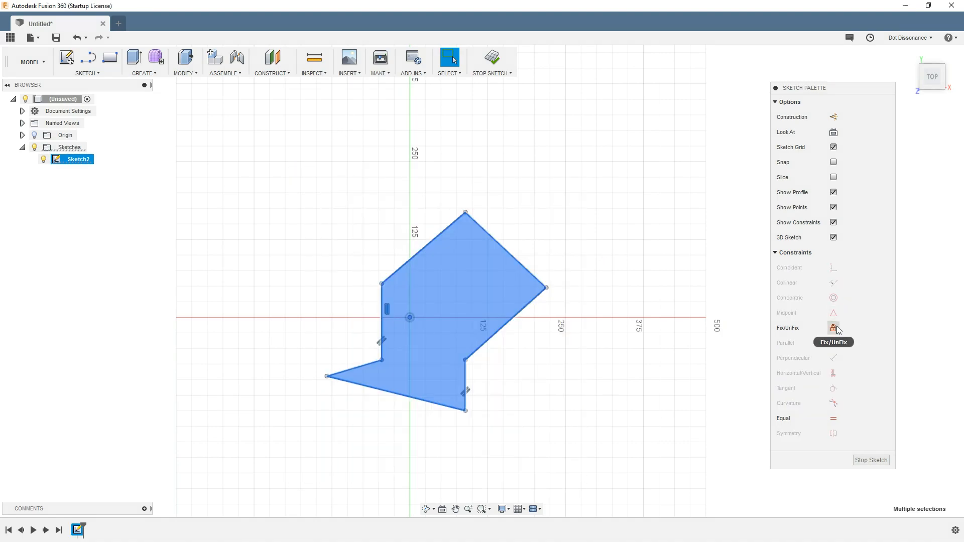
pyautogui.click(832, 327)
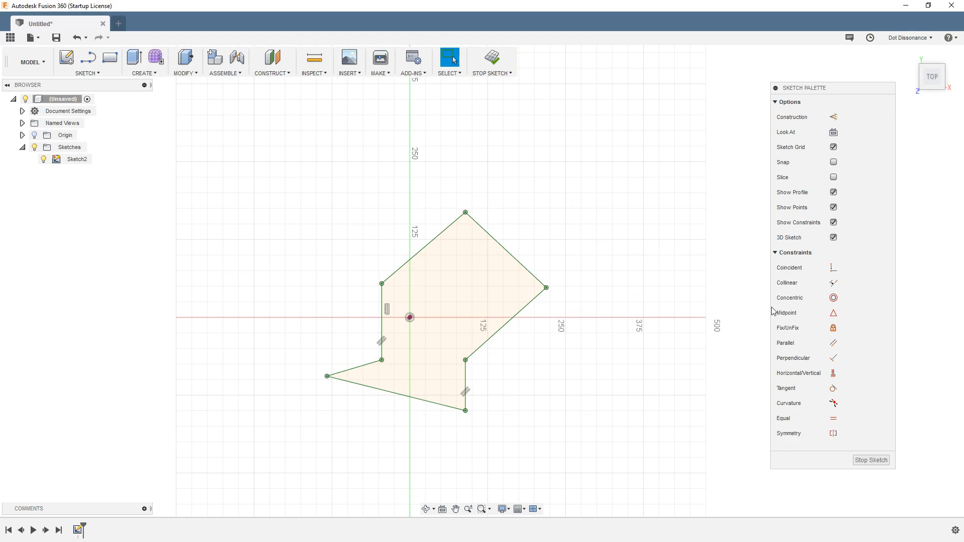
pyautogui.moveTo(287, 203)
pyautogui.mouseDown()
pyautogui.moveTo(543, 473)
pyautogui.moveTo(601, 475)
pyautogui.mouseUp()
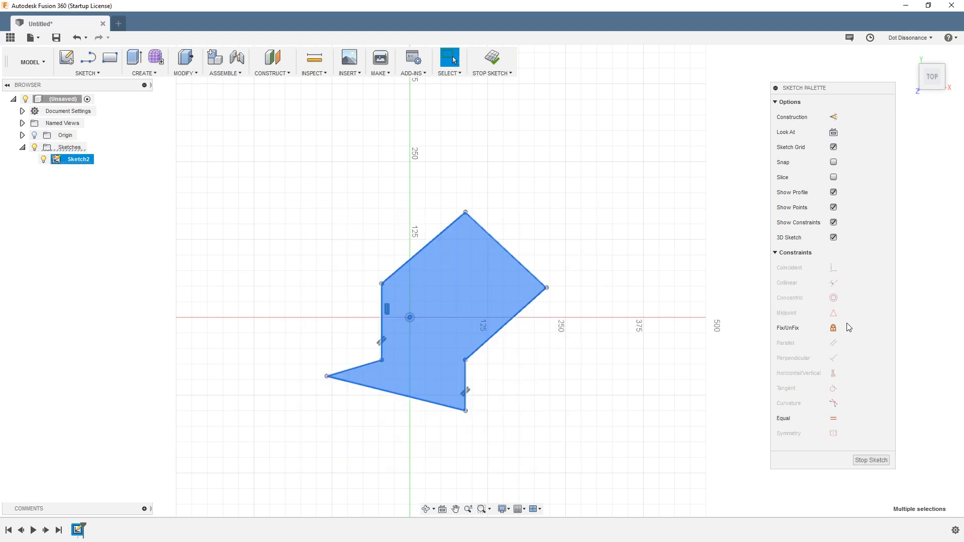
pyautogui.click(834, 329)
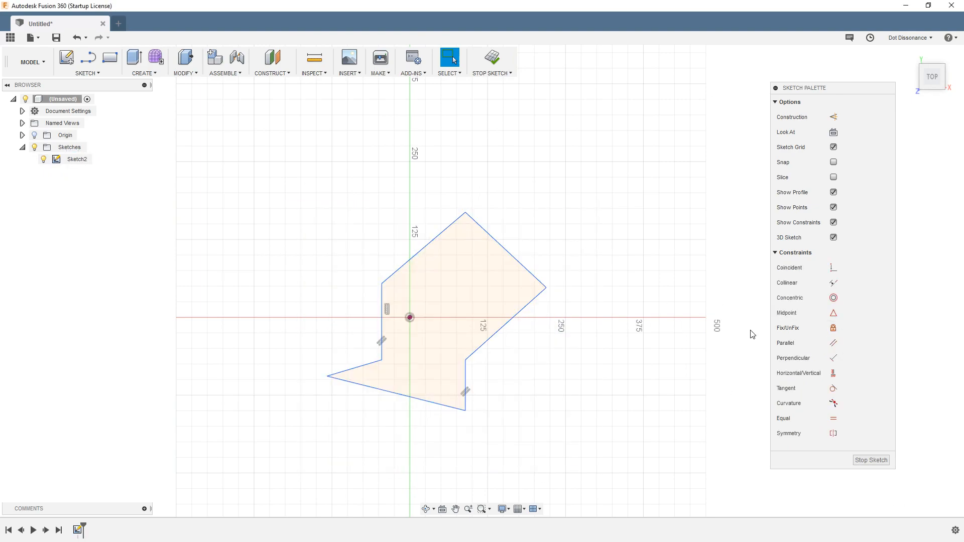
# Step: Draw a separate sloped line outside the profile, facing its upper-right edge
pyautogui.click(597, 262)
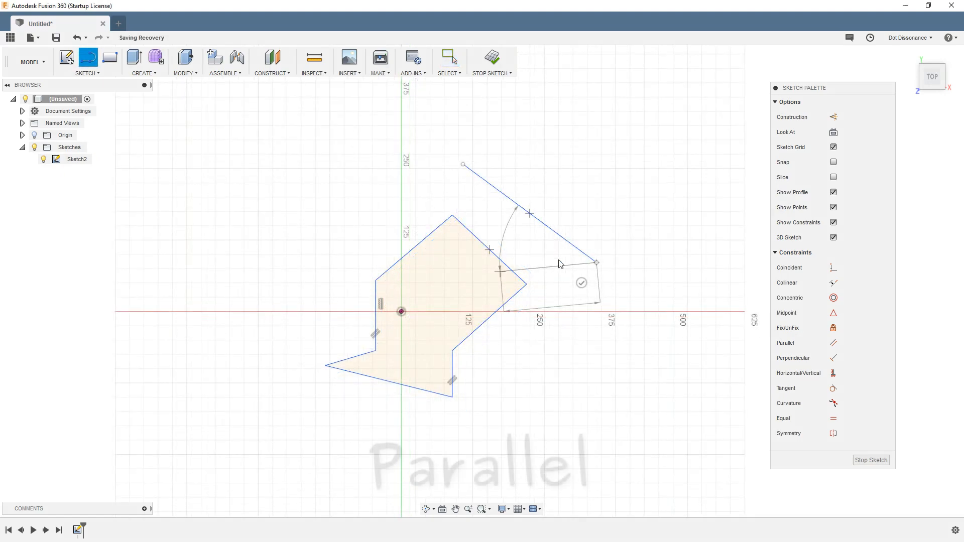
pyautogui.press('Escape')
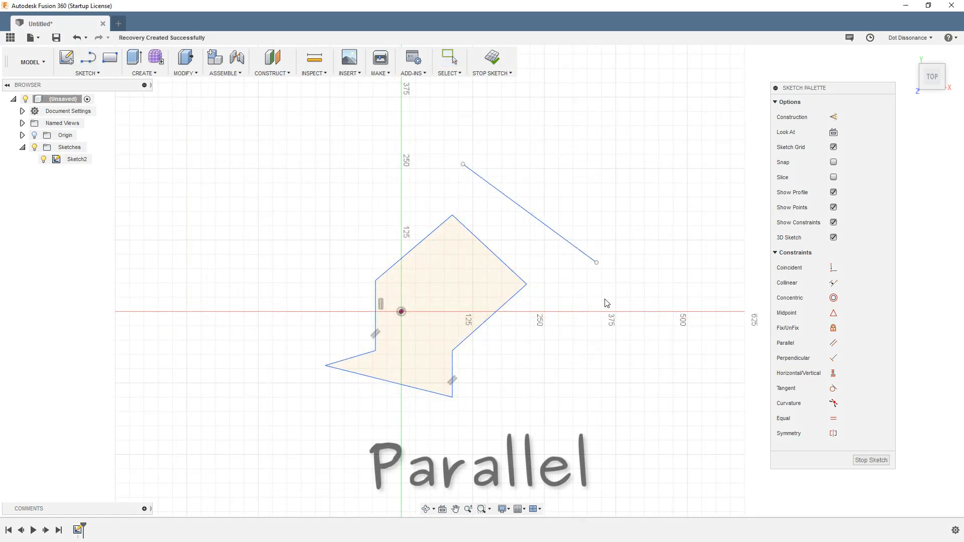
# Step: Constrain the separate line parallel to the profile's upper-right edge
pyautogui.click(565, 241)
pyautogui.keyDown('ctrl'); pyautogui.click(504, 264); pyautogui.keyUp('ctrl')
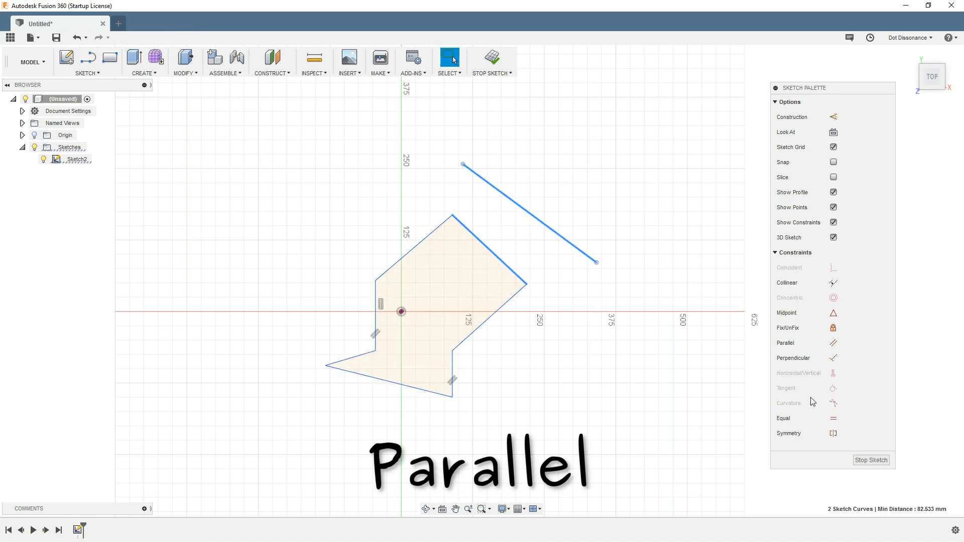
pyautogui.click(833, 344)
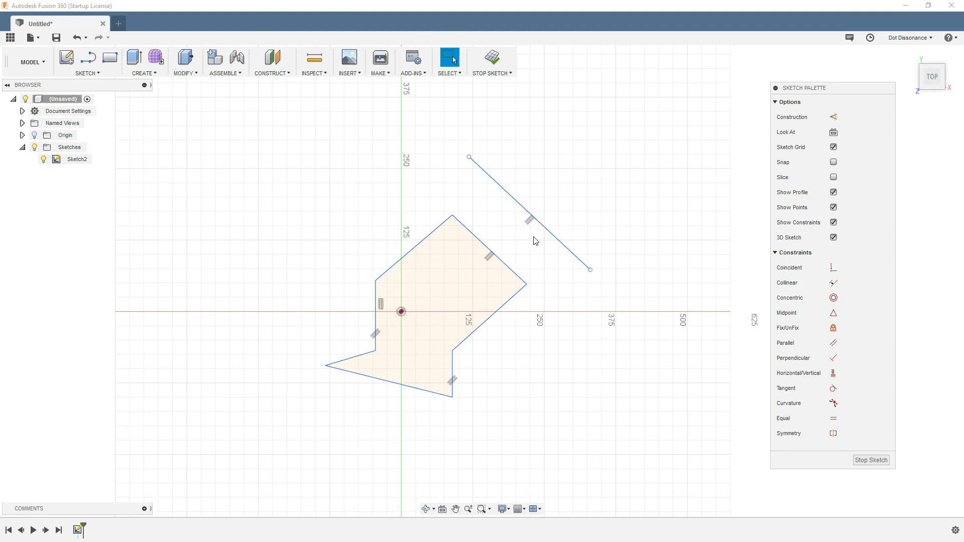
# Step: Preview a distance dimension between the two parallel lines, cancel it, and undo the parallel constraint
pyautogui.press('d')
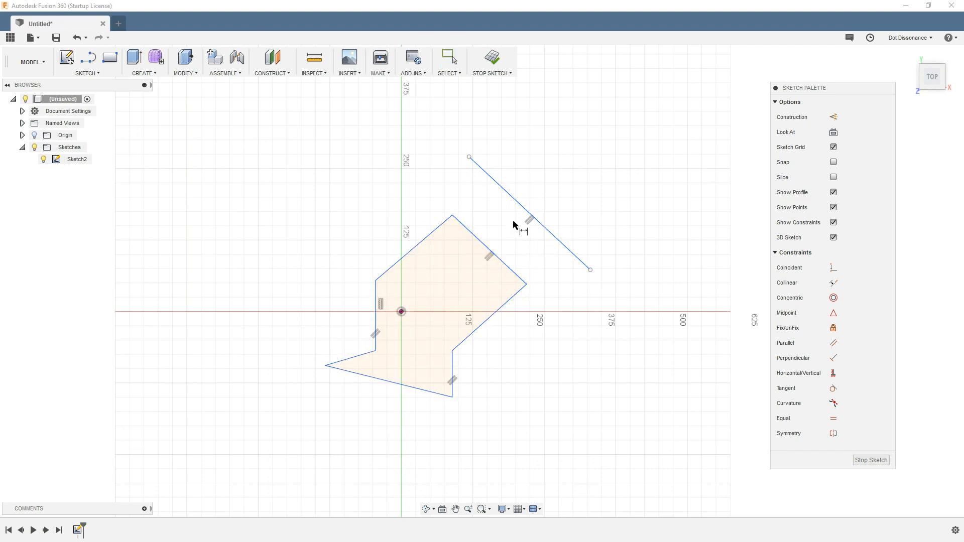
pyautogui.click(516, 274)
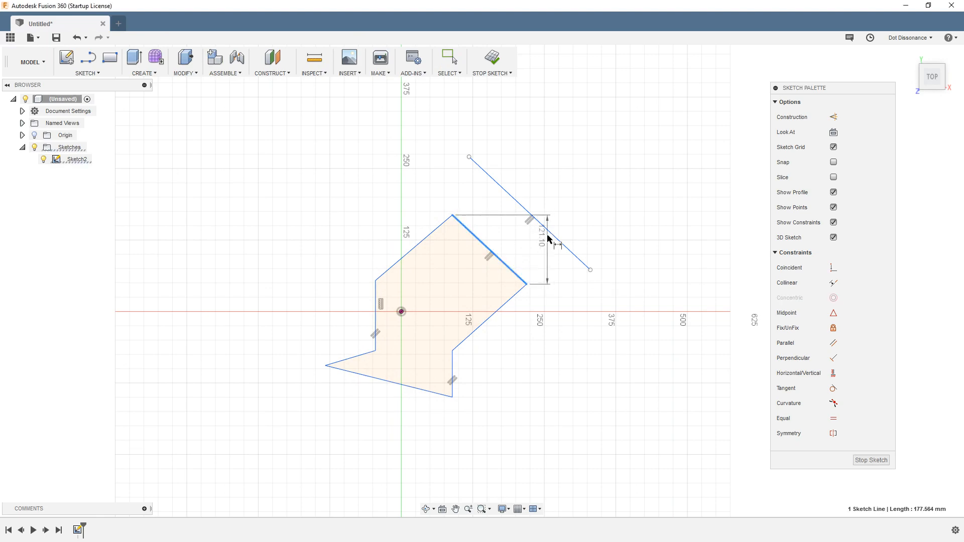
pyautogui.click(551, 235)
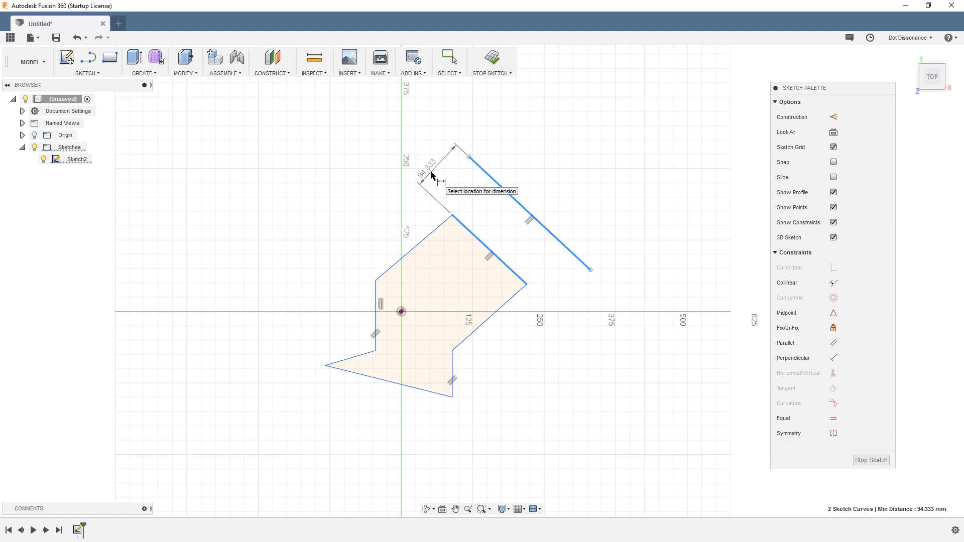
pyautogui.press('Escape')
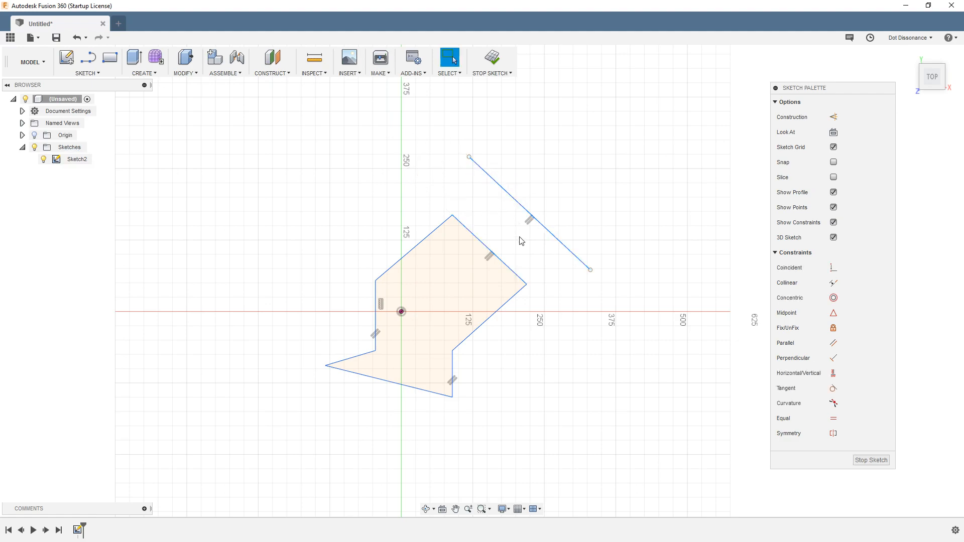
pyautogui.hotkey('ctrl', 'z')
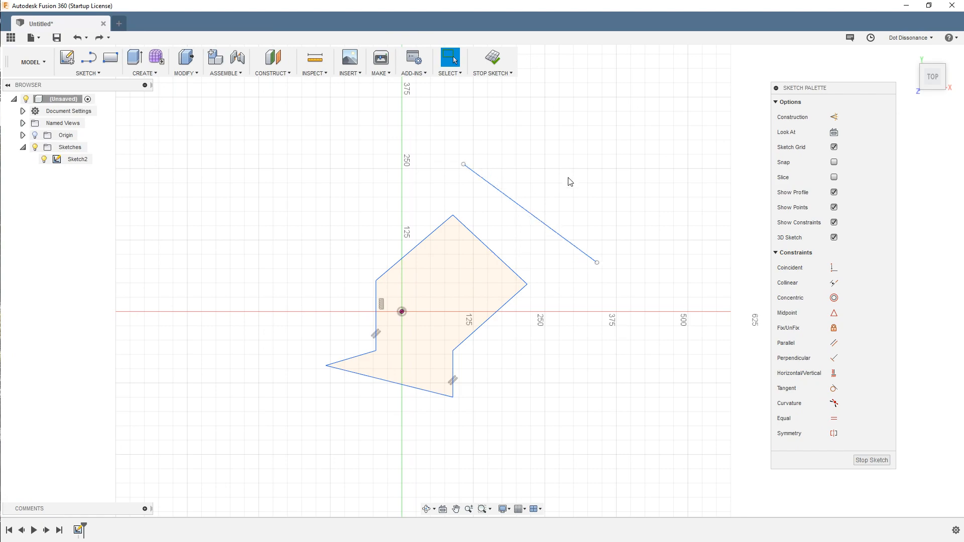
# Step: Dimension the angle between the separate line and the profile's upper-right edge as 20 degrees
pyautogui.click(532, 215)
pyautogui.press('d')
pyautogui.click(498, 257)
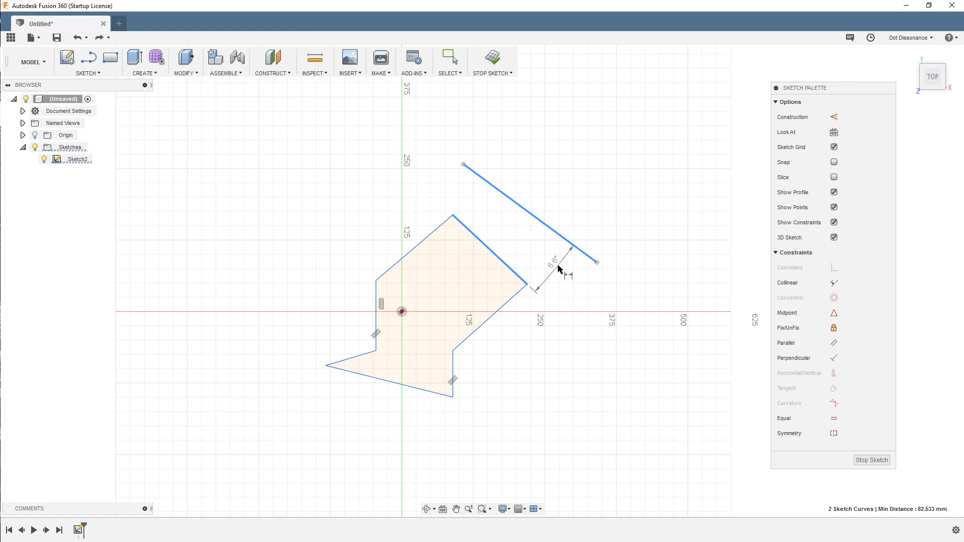
pyautogui.click(532, 257)
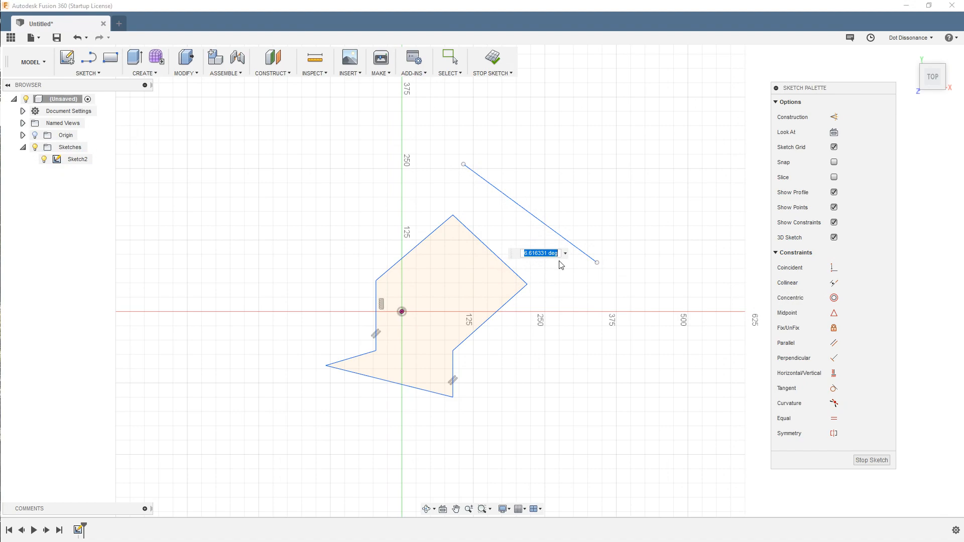
pyautogui.write('20')
pyautogui.press('Return')
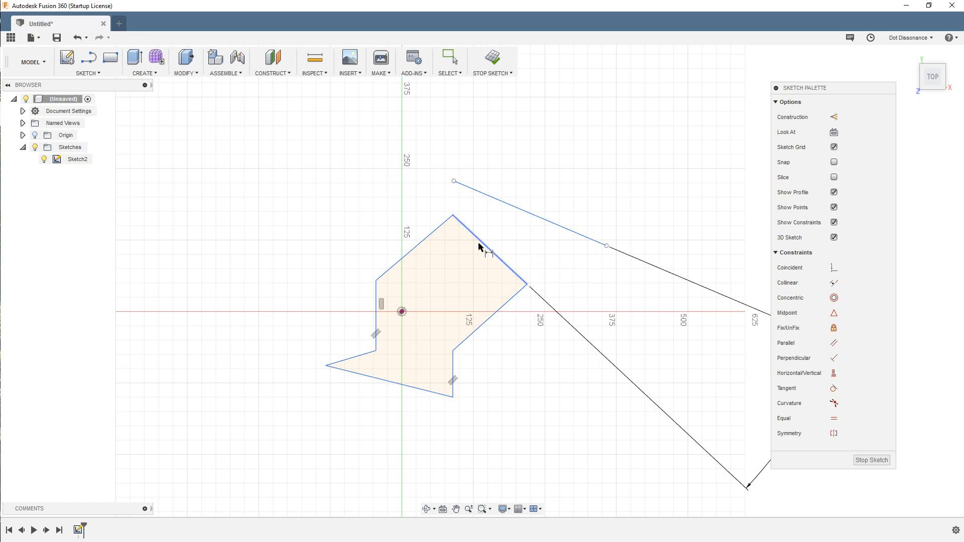
# Step: Delete the 20-degree angle dimension and constrain the separate line parallel to the profile's upper-right edge
pyautogui.scroll(-3, 442, 191)
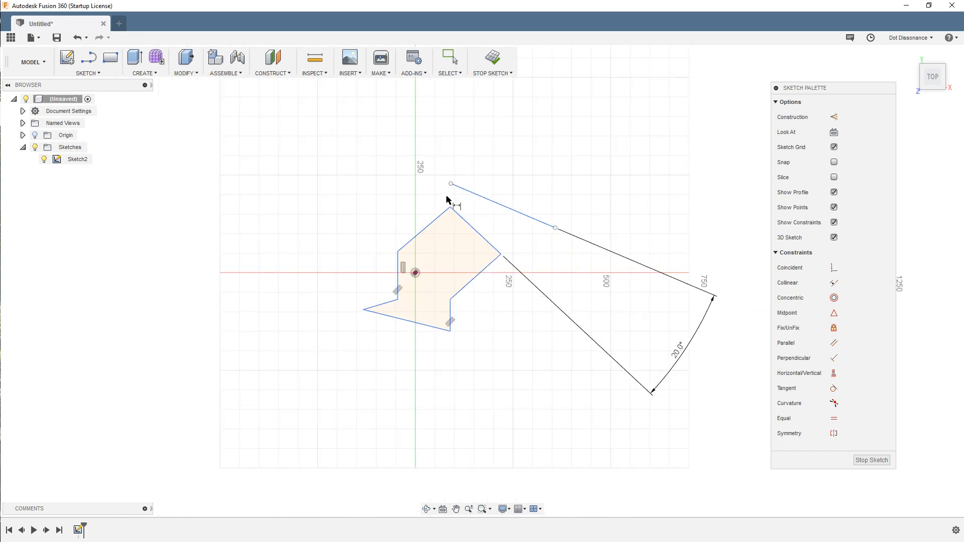
pyautogui.press('Escape')
pyautogui.click(685, 355)
pyautogui.press('Delete')
pyautogui.click(507, 211)
pyautogui.keyDown('ctrl'); pyautogui.click(493, 246); pyautogui.keyUp('ctrl')
pyautogui.click(835, 346)
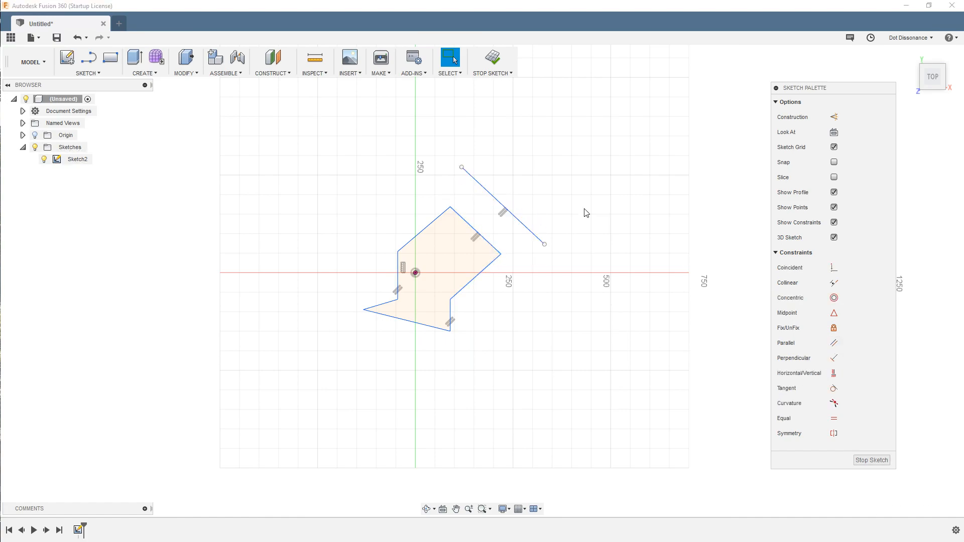
# Step: Dimension the distance between the separate line and the profile's upper-right edge as 100 mm
pyautogui.press('d')
pyautogui.click(527, 230)
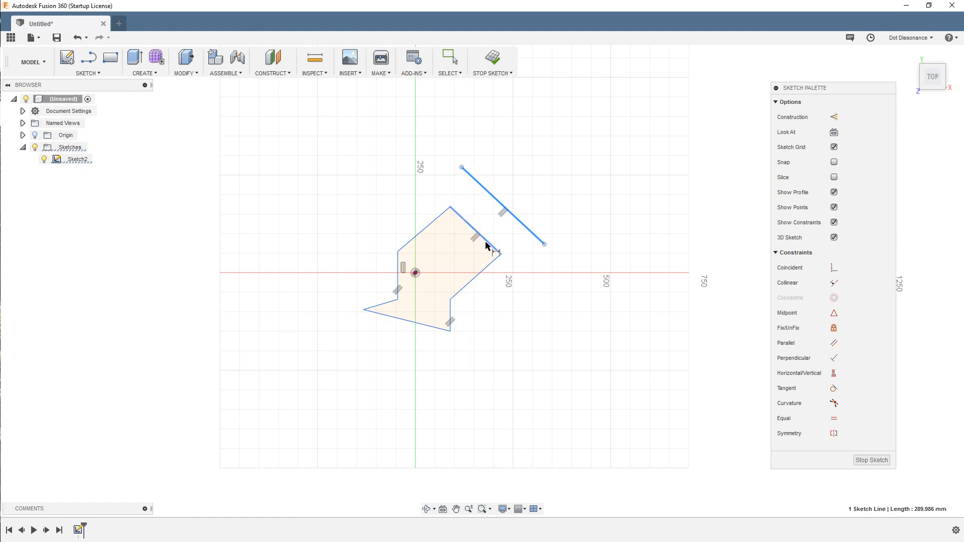
pyautogui.click(517, 248)
pyautogui.write('100')
pyautogui.press('Return')
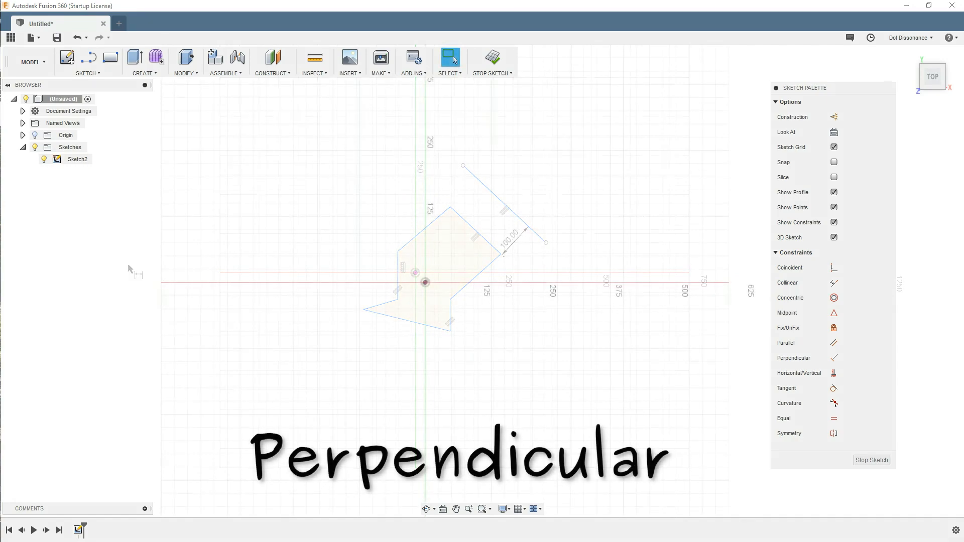
# Step: Draw a long line above the origin that crosses the vertical axis and slopes gently down to the right
pyautogui.click(231, 181)
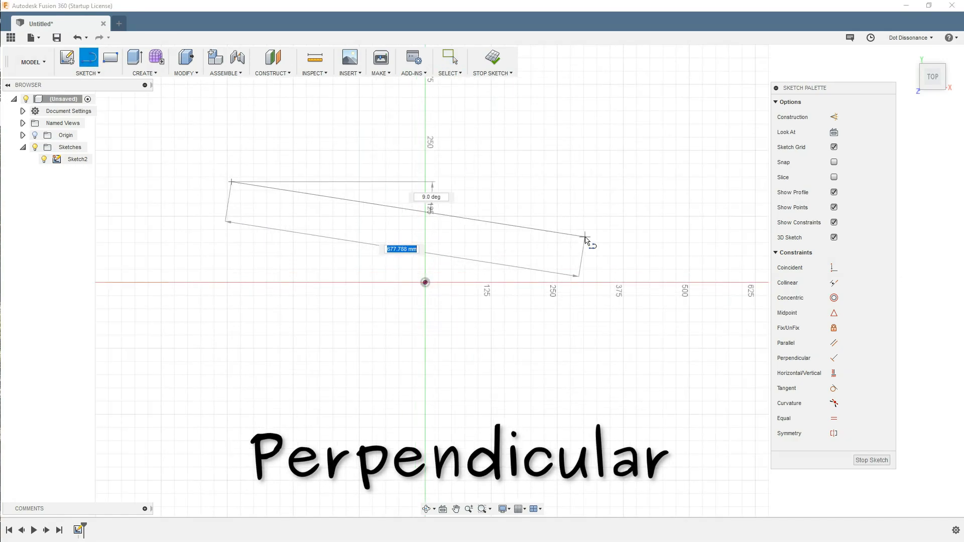
pyautogui.click(643, 241)
pyautogui.press('Escape')
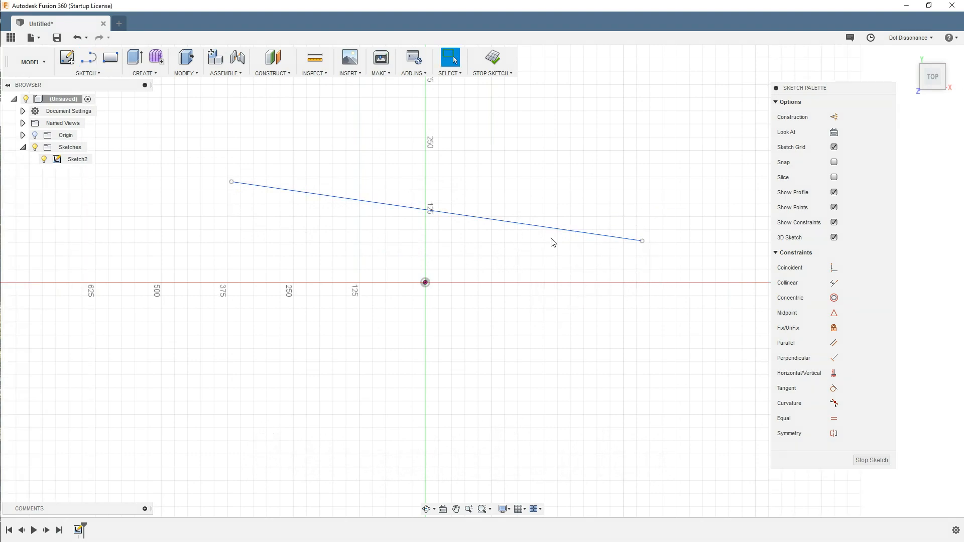
# Step: Draw a second sloped line about 274 mm long from above down to a point on the long line
pyautogui.press('l')
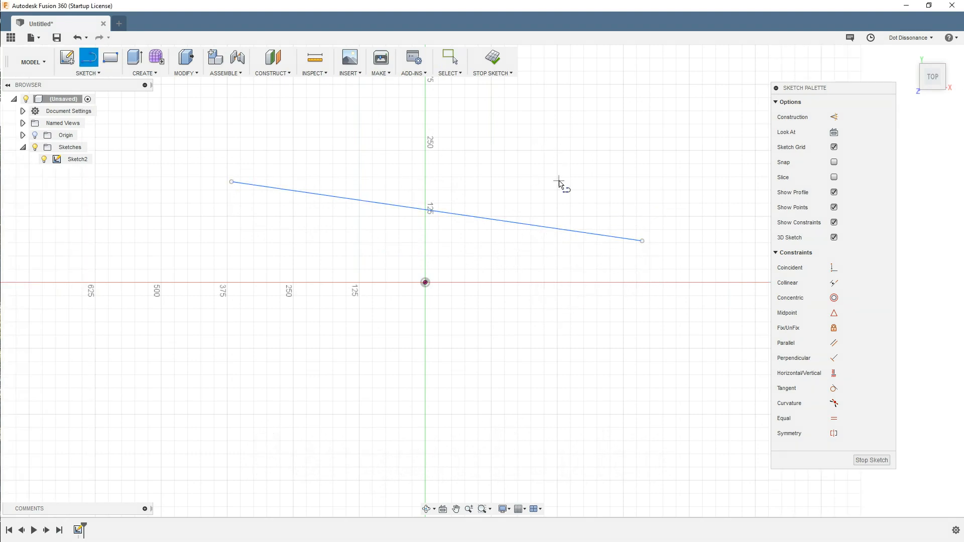
pyautogui.click(582, 100)
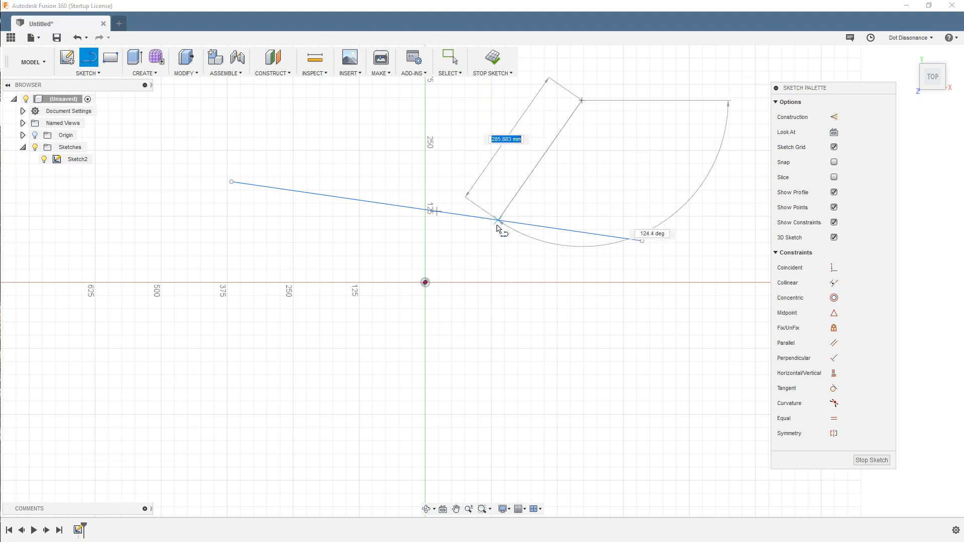
pyautogui.click(502, 221)
pyautogui.press('Escape')
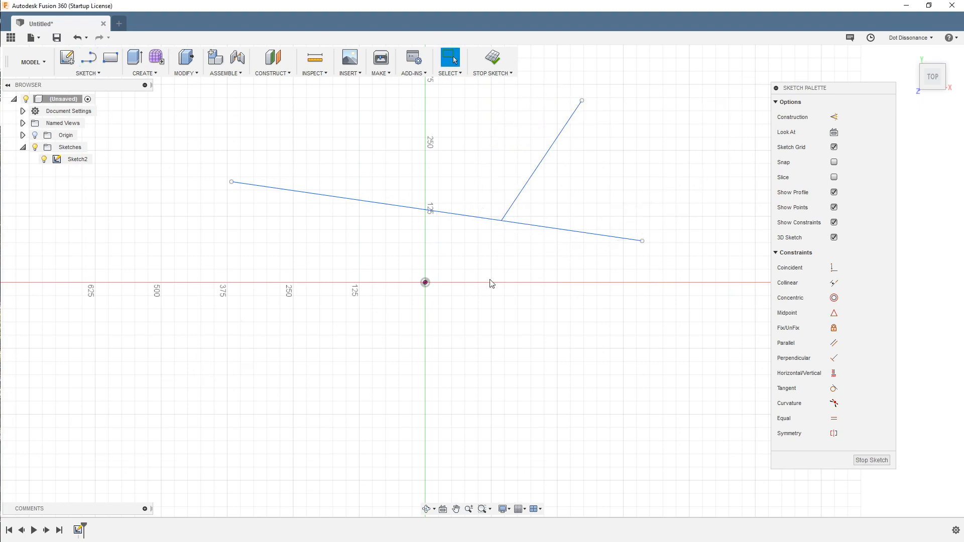
# Step: Try constraining the short line perpendicular to the long line, and undo the constraint
pyautogui.click(502, 221)
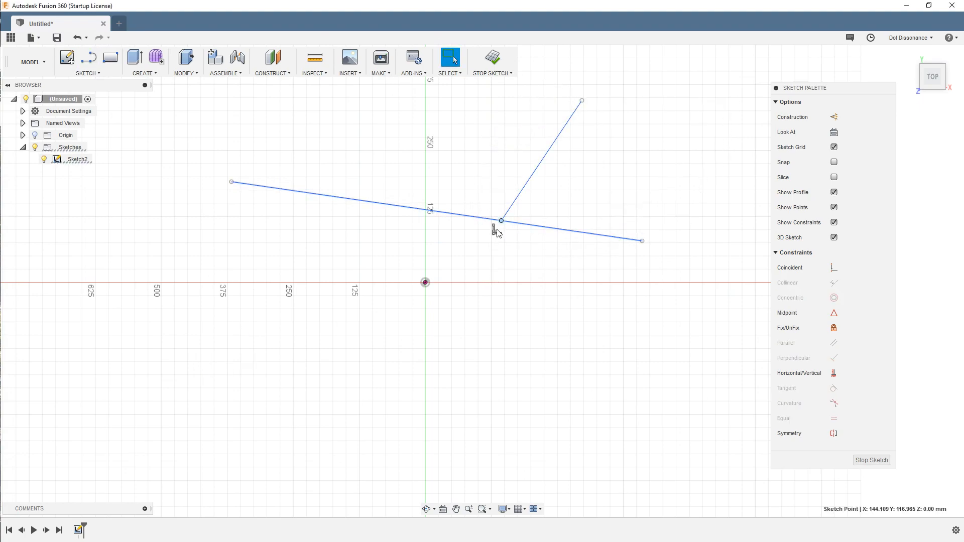
pyautogui.click(533, 240)
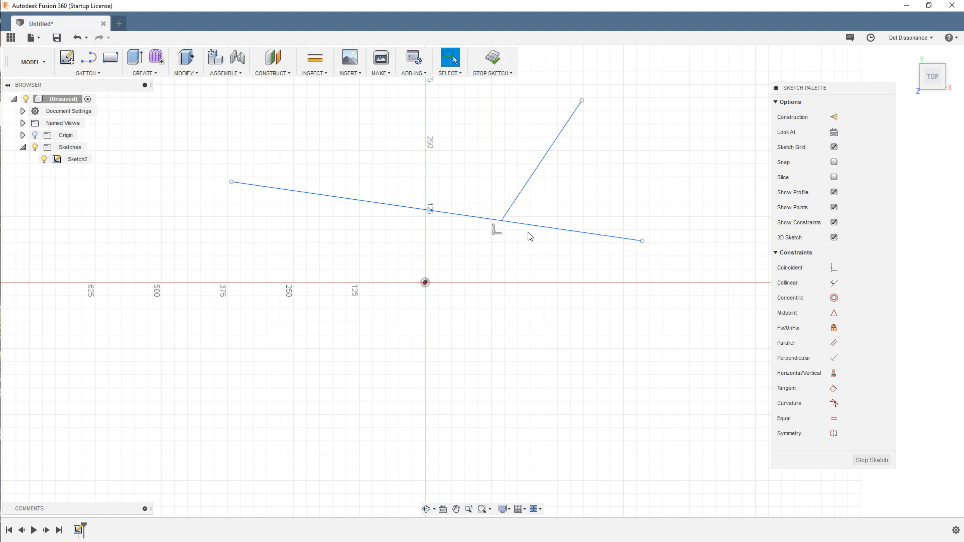
pyautogui.click(513, 205)
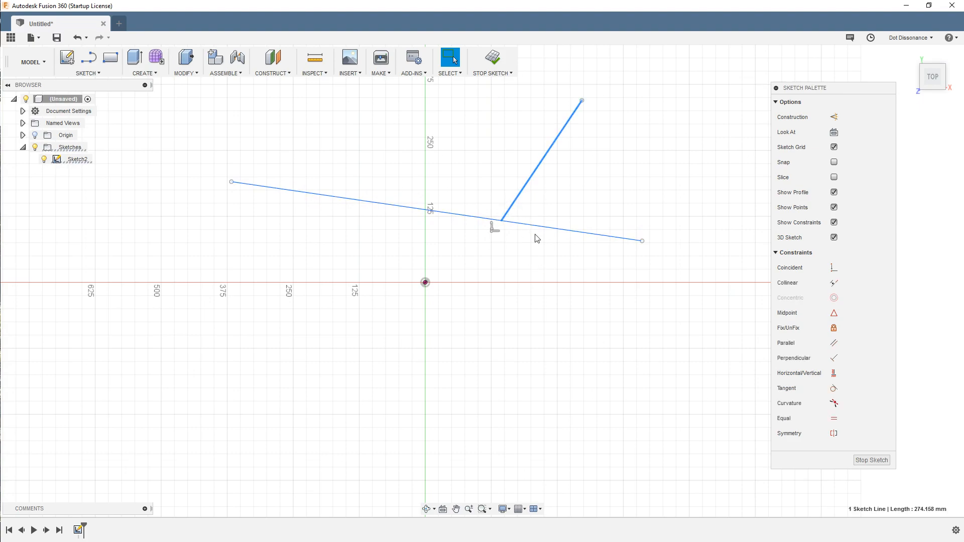
pyautogui.click(572, 235)
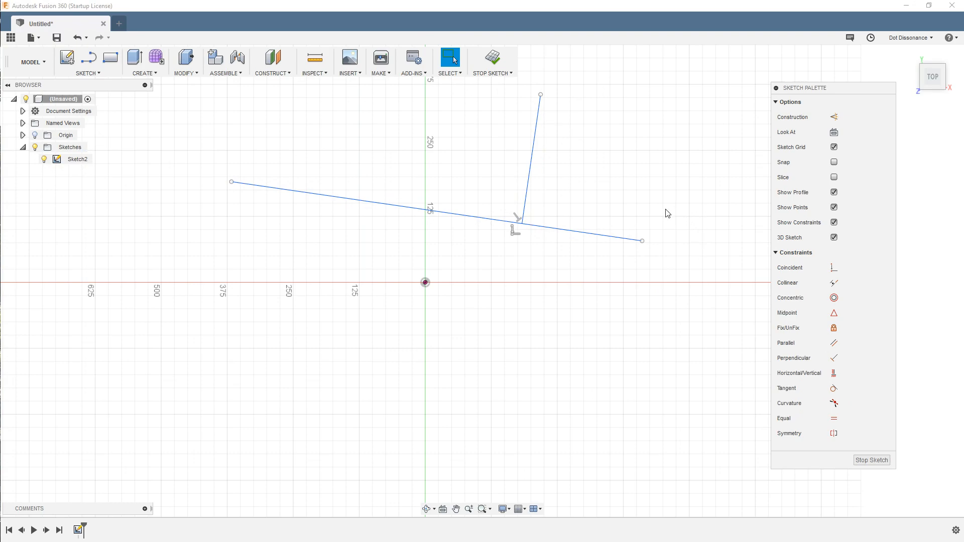
pyautogui.hotkey('ctrl', 'z')
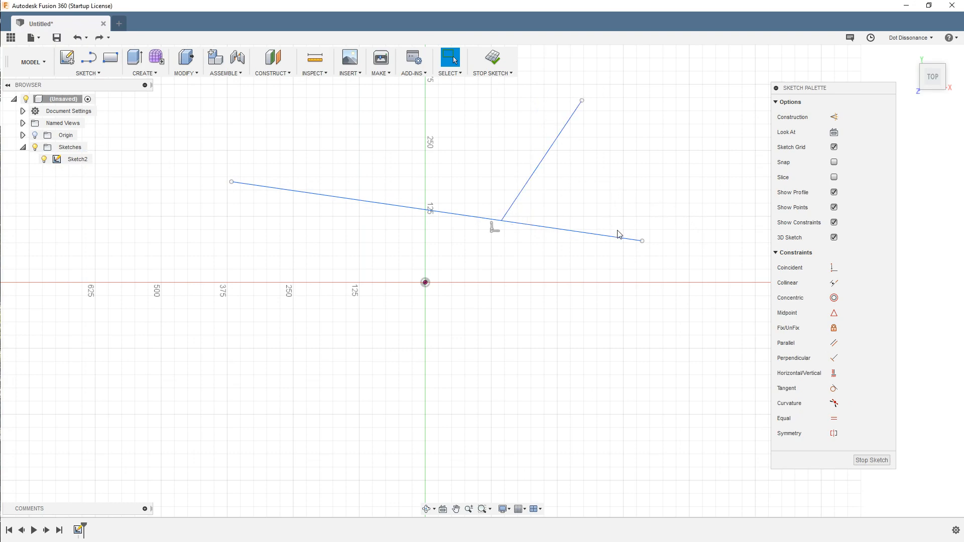
# Step: Apply the Perpendicular constraint between the short line and the long line it meets
pyautogui.click(833, 358)
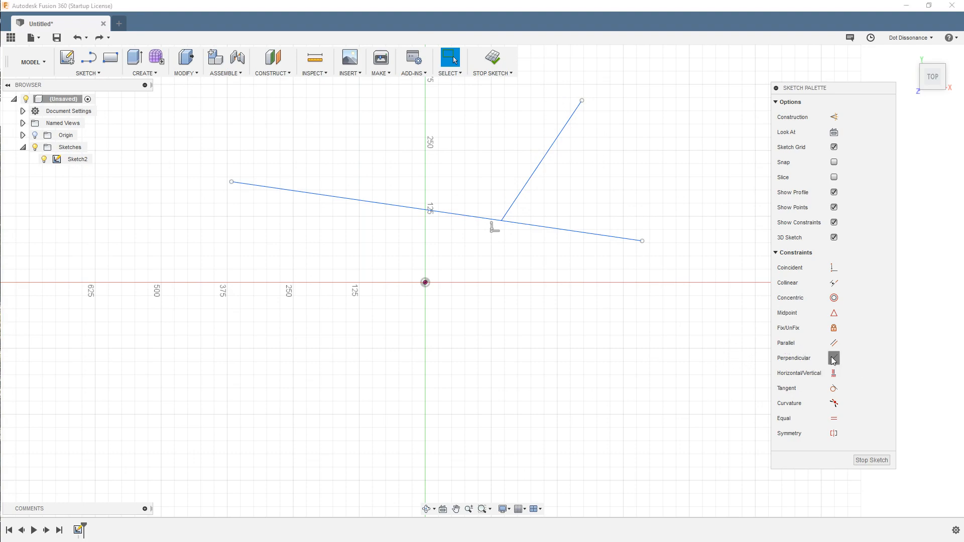
pyautogui.click(534, 177)
pyautogui.click(569, 236)
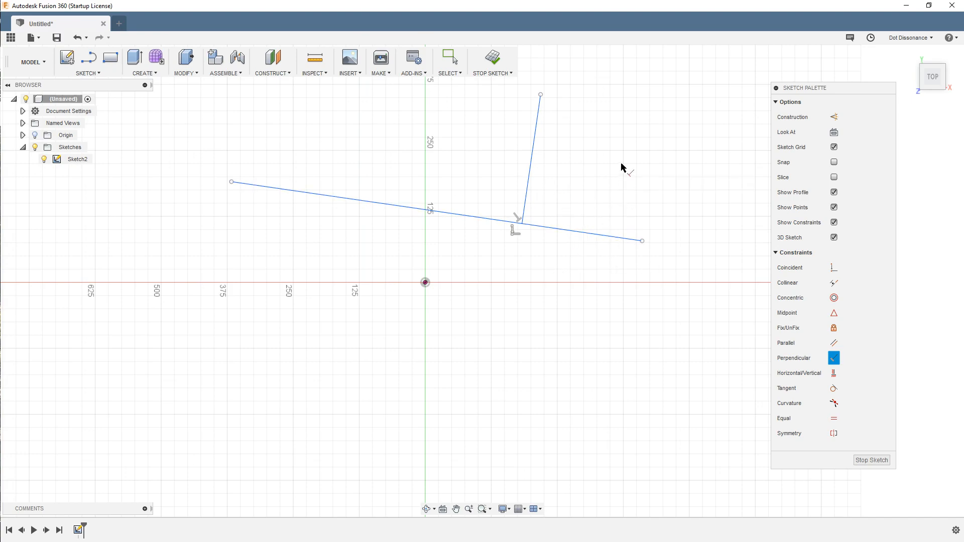
pyautogui.press('Escape')
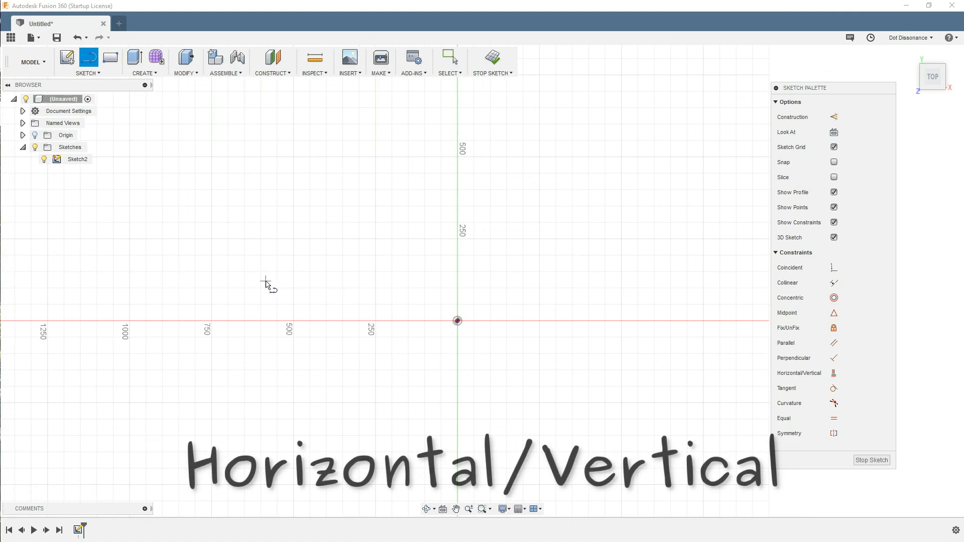
# Step: Draw a single line about 1376 mm long above the origin, rising slightly to the right across the vertical axis
pyautogui.click(221, 280)
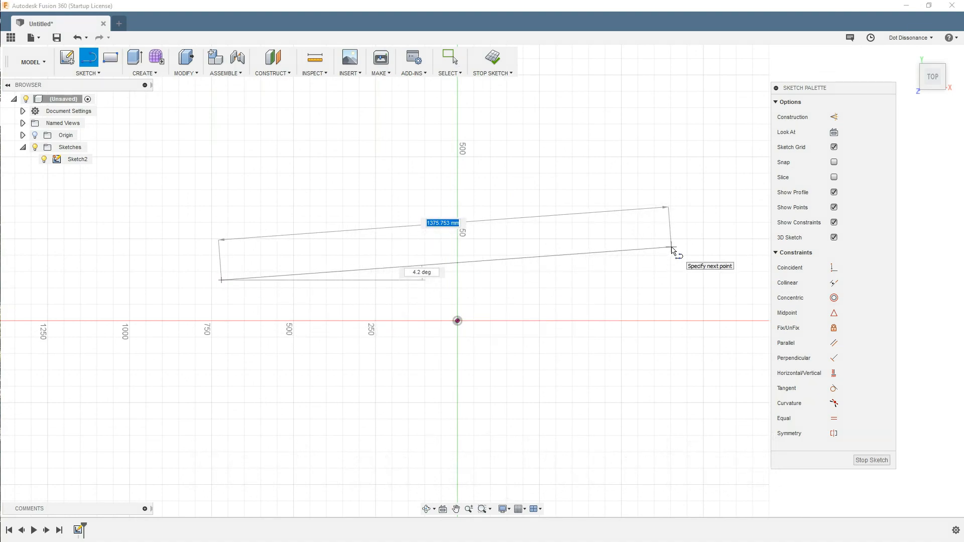
pyautogui.click(673, 248)
pyautogui.press('Escape')
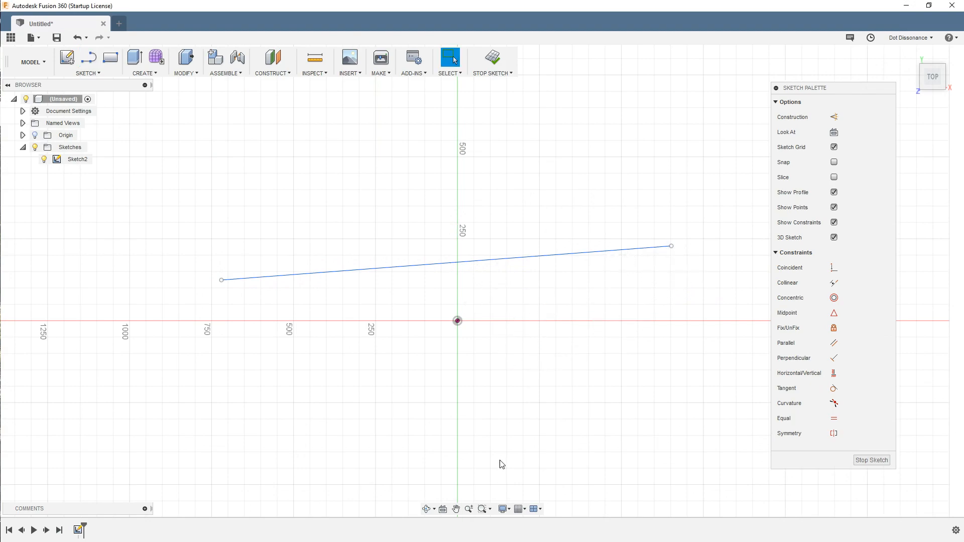
# Step: Constrain the long line horizontal and move its right endpoint slightly up and inward
pyautogui.scroll(-1, 534, 441)
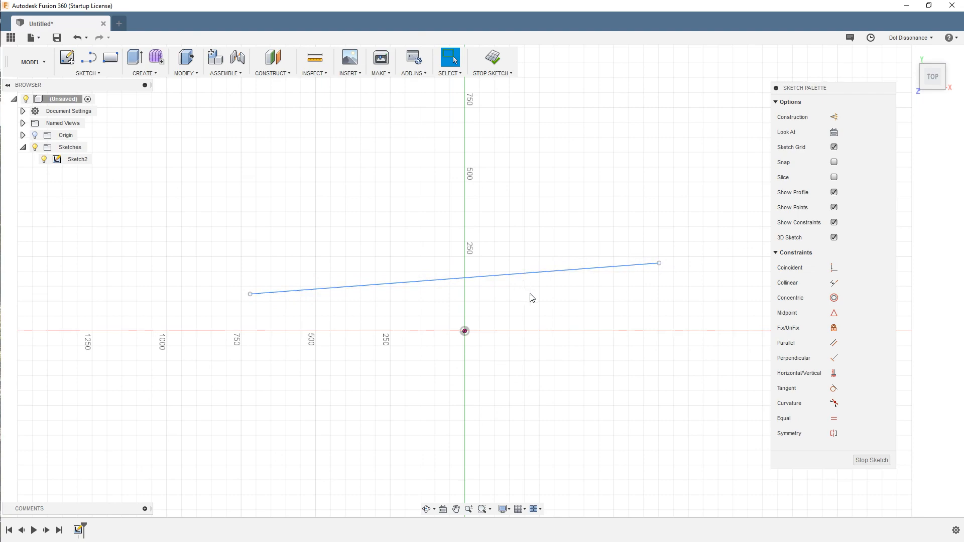
pyautogui.click(517, 277)
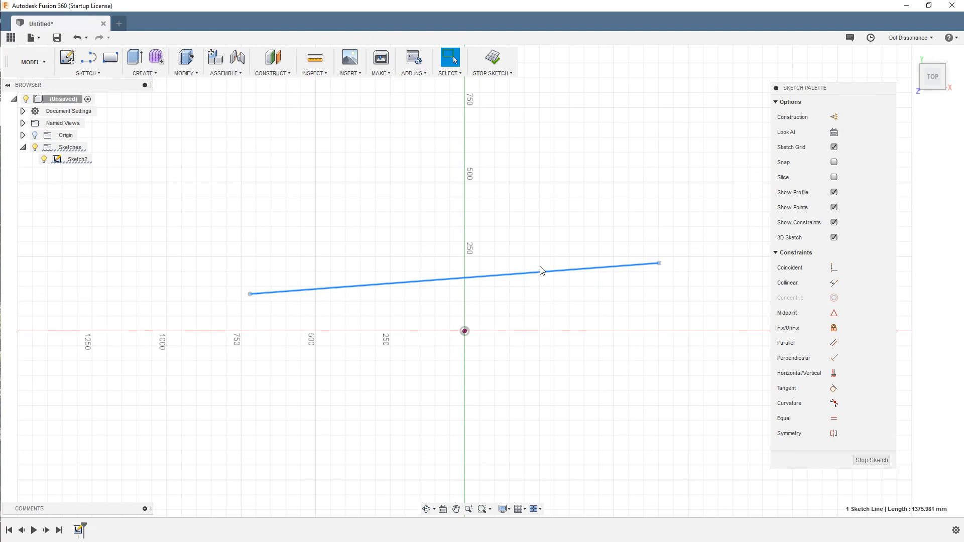
pyautogui.click(834, 374)
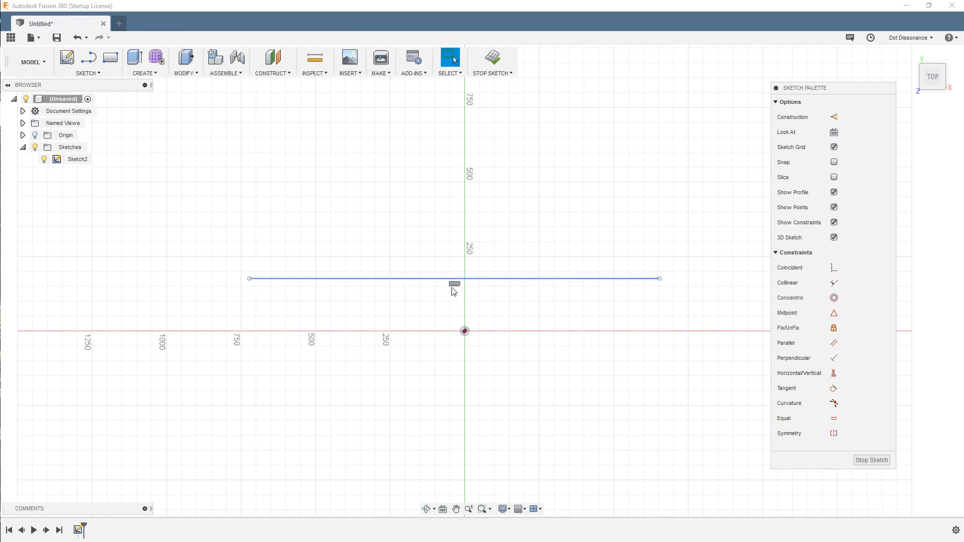
pyautogui.moveTo(659, 280)
pyautogui.mouseDown()
pyautogui.moveTo(648, 271)
pyautogui.moveTo(643, 132)
pyautogui.moveTo(604, 273)
pyautogui.moveTo(650, 243)
pyautogui.moveTo(656, 263)
pyautogui.moveTo(669, 265)
pyautogui.moveTo(641, 260)
pyautogui.mouseUp()
# Step: Pull the line's right endpoint slightly outward and delete the line's horizontal constraint
pyautogui.click(443, 265)
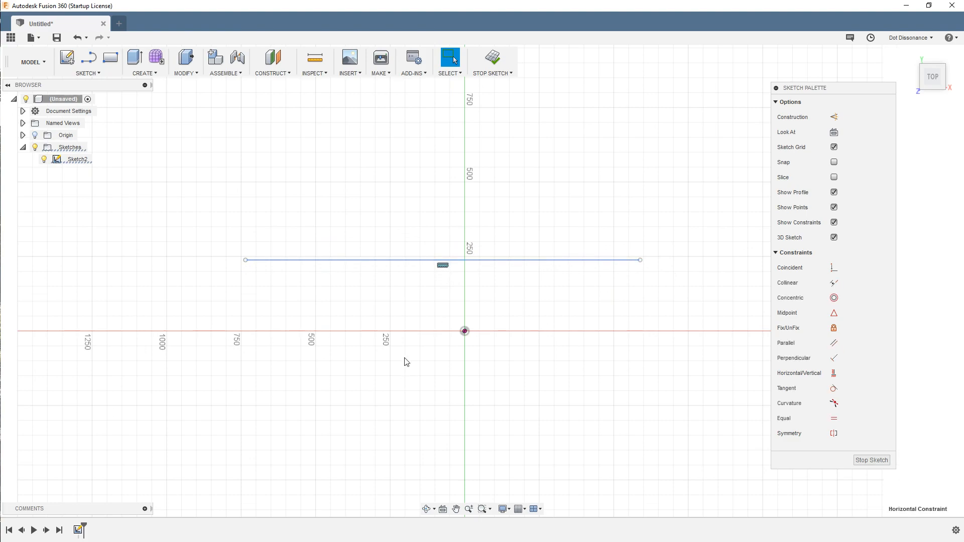
pyautogui.press('Delete')
pyautogui.moveTo(640, 261)
pyautogui.mouseDown()
pyautogui.moveTo(633, 158)
pyautogui.moveTo(643, 293)
pyautogui.moveTo(634, 220)
pyautogui.moveTo(646, 232)
pyautogui.moveTo(646, 261)
pyautogui.mouseUp()
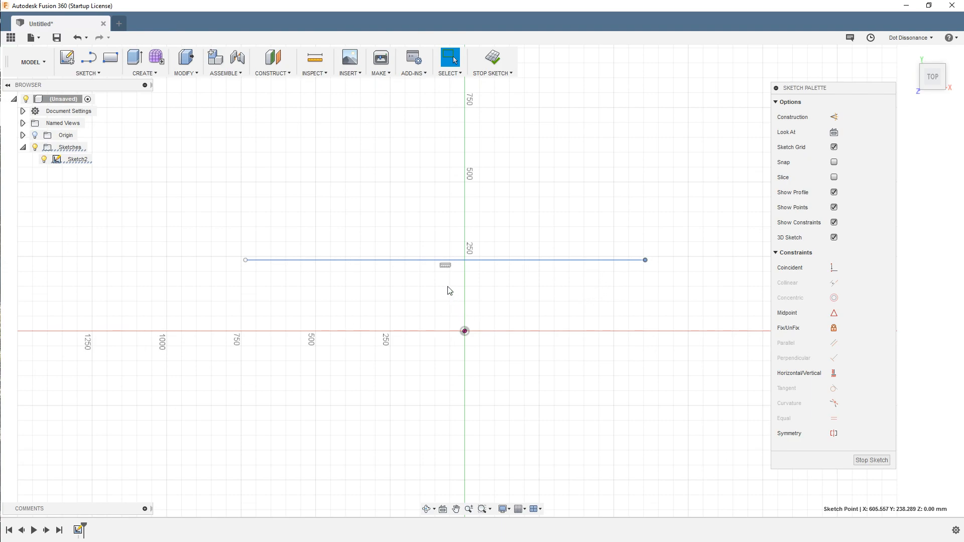
pyautogui.click(445, 267)
pyautogui.press('Delete')
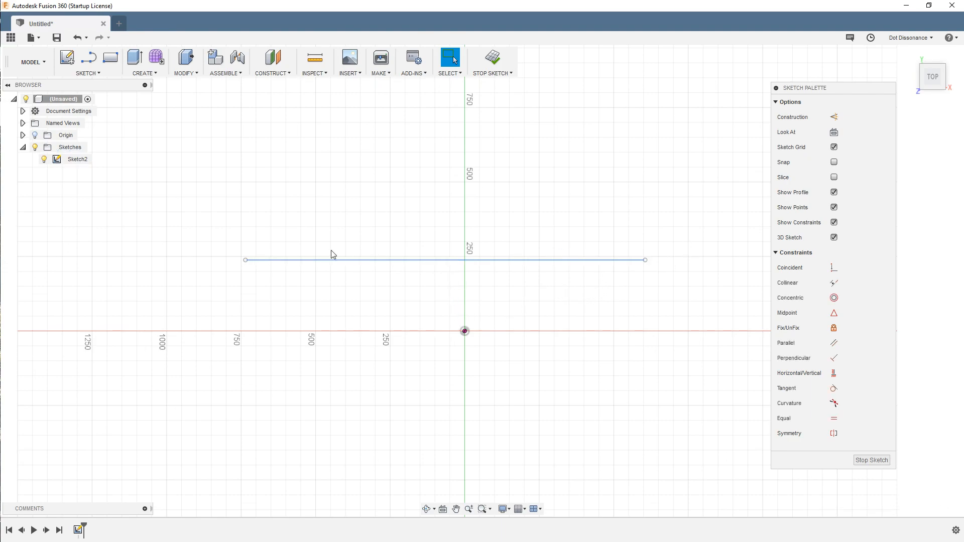
# Step: Move the line's left endpoint up beside the right one, making a steep line about 258 mm long, and constrain it vertical
pyautogui.moveTo(246, 260); pyautogui.dragTo(616, 196)
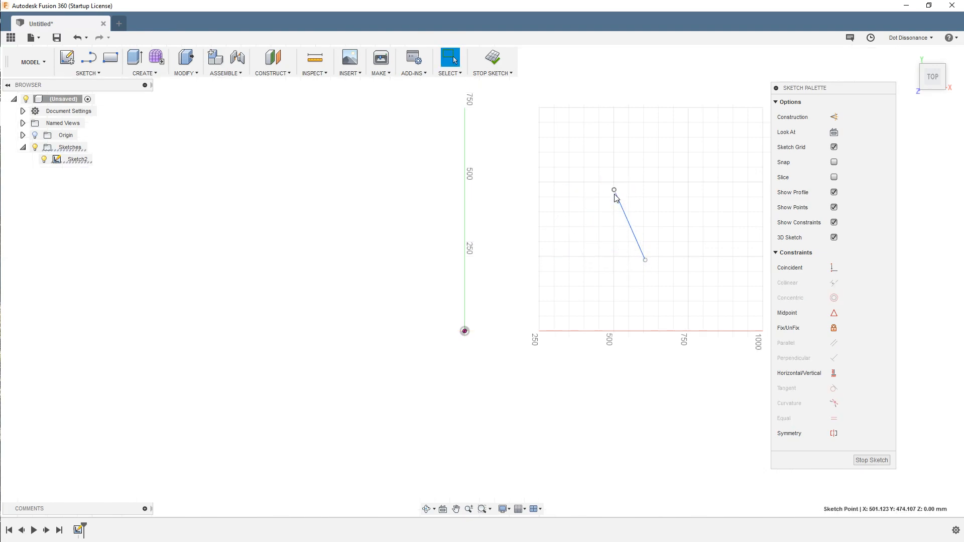
pyautogui.click(631, 227)
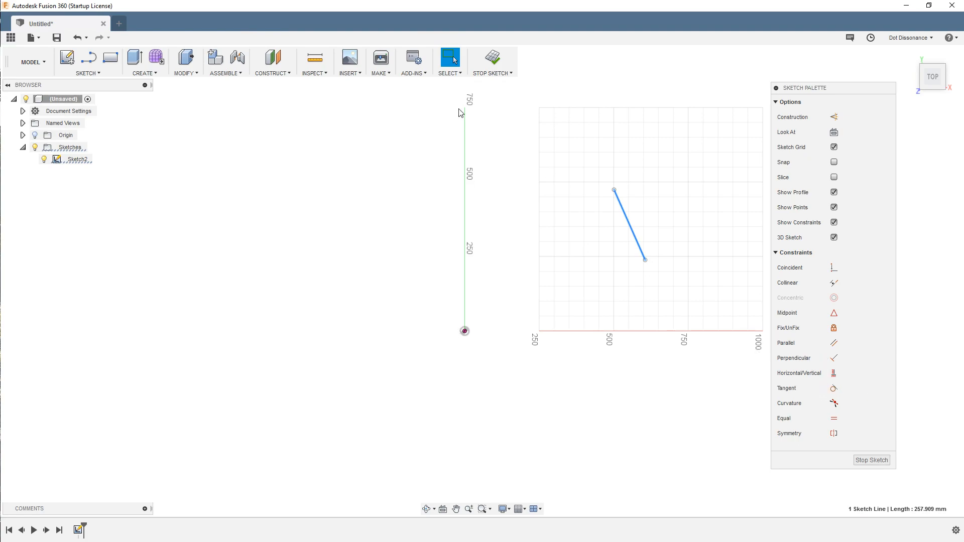
pyautogui.click(832, 374)
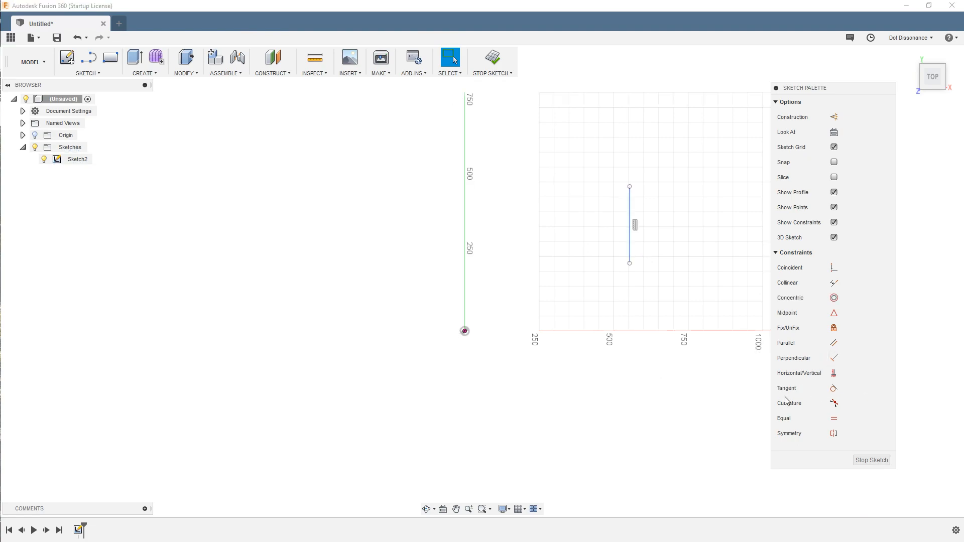
# Step: Undo the vertical constraint, flatten the slanted line by moving its upper endpoint outward, and constrain the line horizontal
pyautogui.hotkey('ctrl', 'z')
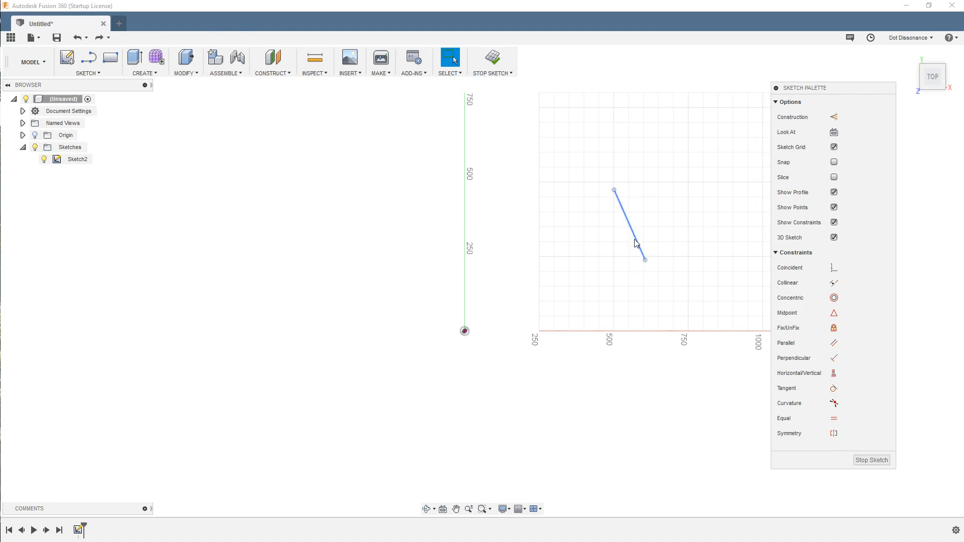
pyautogui.moveTo(616, 193)
pyautogui.mouseDown()
pyautogui.moveTo(554, 217)
pyautogui.moveTo(536, 192)
pyautogui.moveTo(567, 195)
pyautogui.moveTo(566, 185)
pyautogui.mouseUp()
pyautogui.click(621, 237)
pyautogui.click(835, 374)
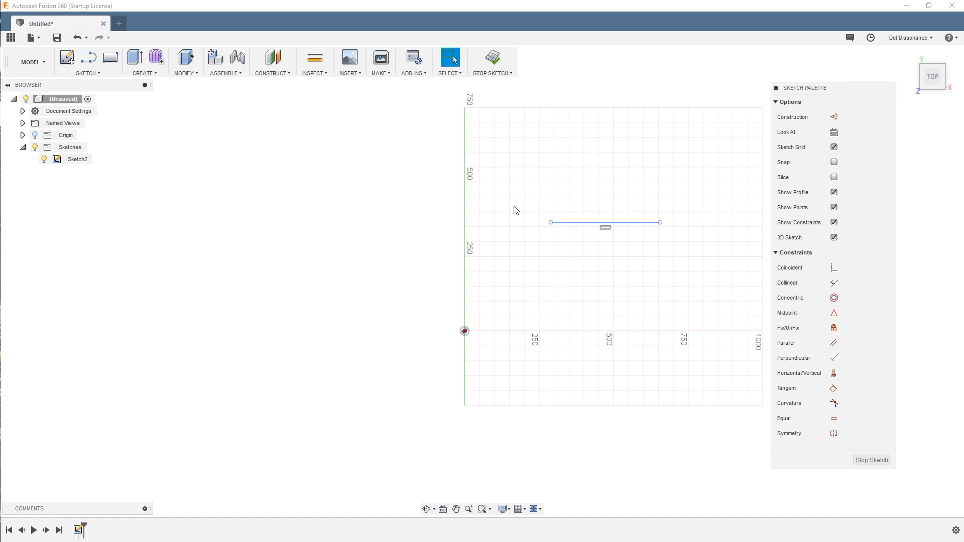
# Step: Delete the horizontal line from the sketch
pyautogui.moveTo(516, 164); pyautogui.dragTo(716, 341)
pyautogui.press('Delete')
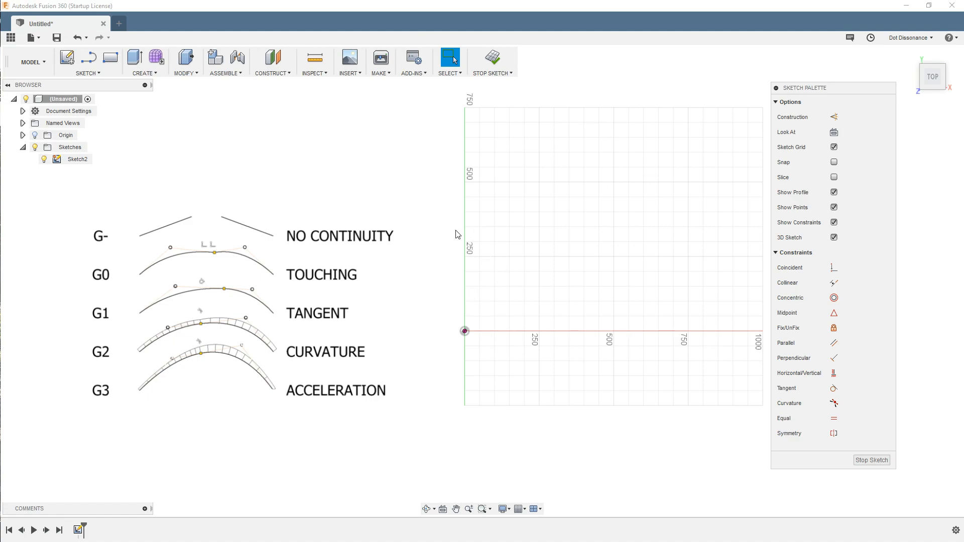
# Step: Sketch a single line sloping up to the right, above the red axis and left of the green axis
pyautogui.scroll(-3, 306, 267)
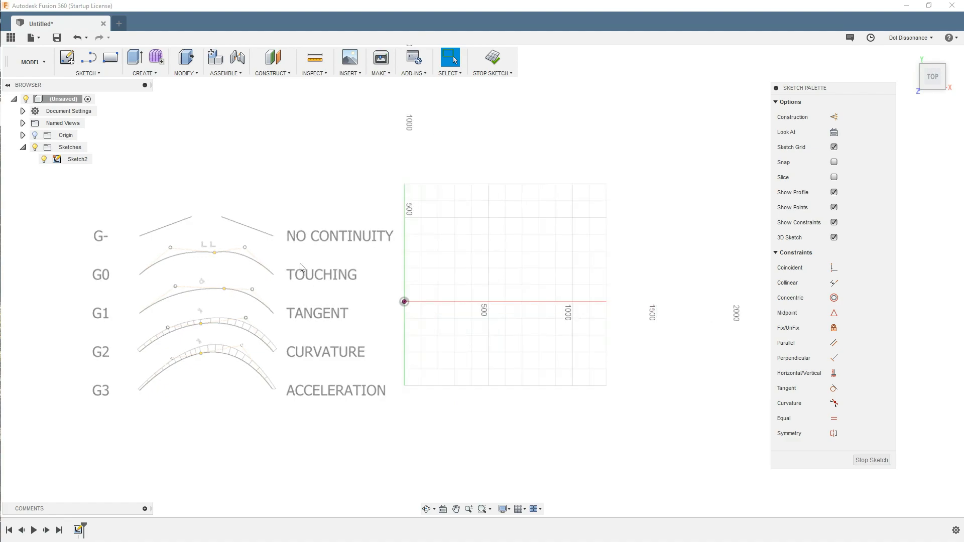
pyautogui.scroll(2, 233, 291)
pyautogui.scroll(-2, 226, 298)
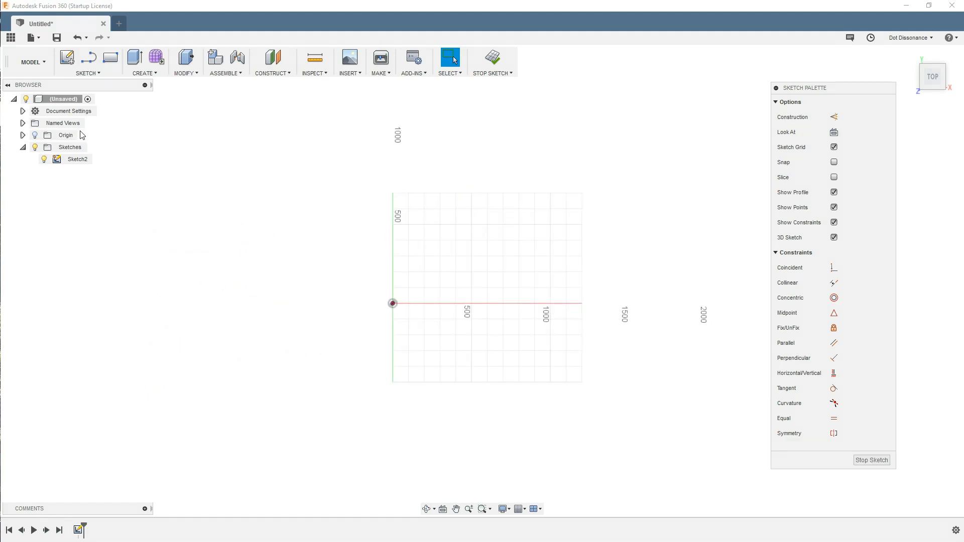
pyautogui.click(88, 57)
pyautogui.click(246, 242)
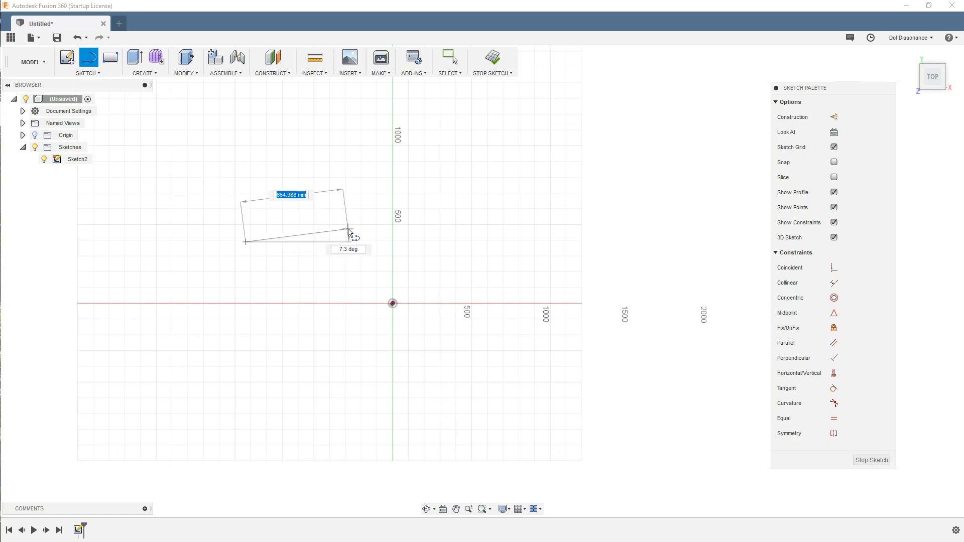
pyautogui.click(355, 187)
pyautogui.press('Escape')
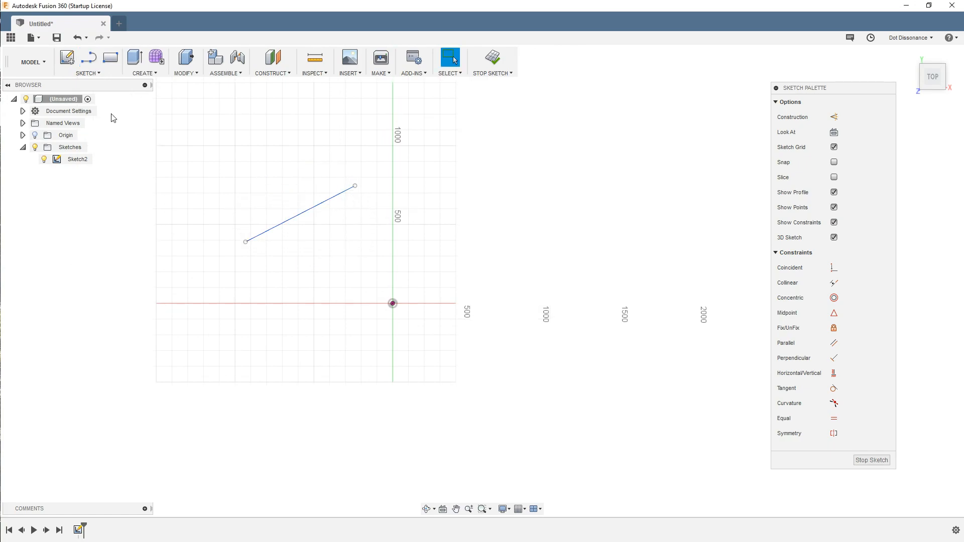
# Step: Draw a shallow 3-point arc from the line's upper end across the green axis, bulging upward
pyautogui.click(89, 58)
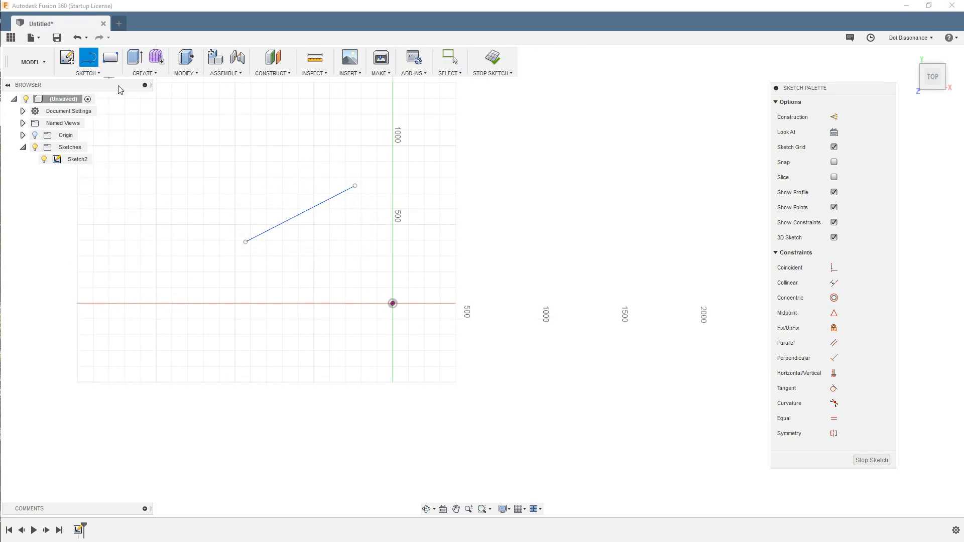
pyautogui.click(87, 73)
pyautogui.moveTo(111, 132)
pyautogui.click(156, 145)
pyautogui.click(356, 187)
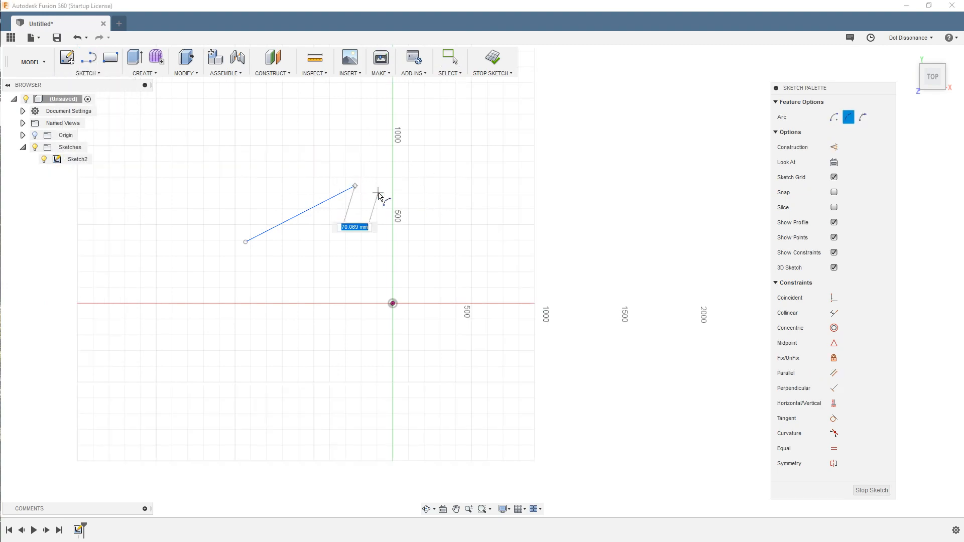
pyautogui.click(468, 221)
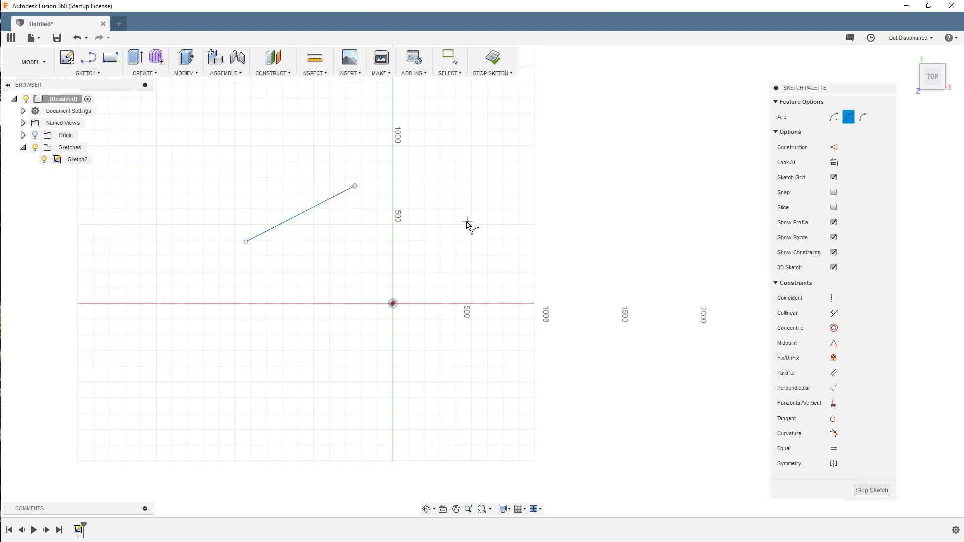
pyautogui.click(437, 201)
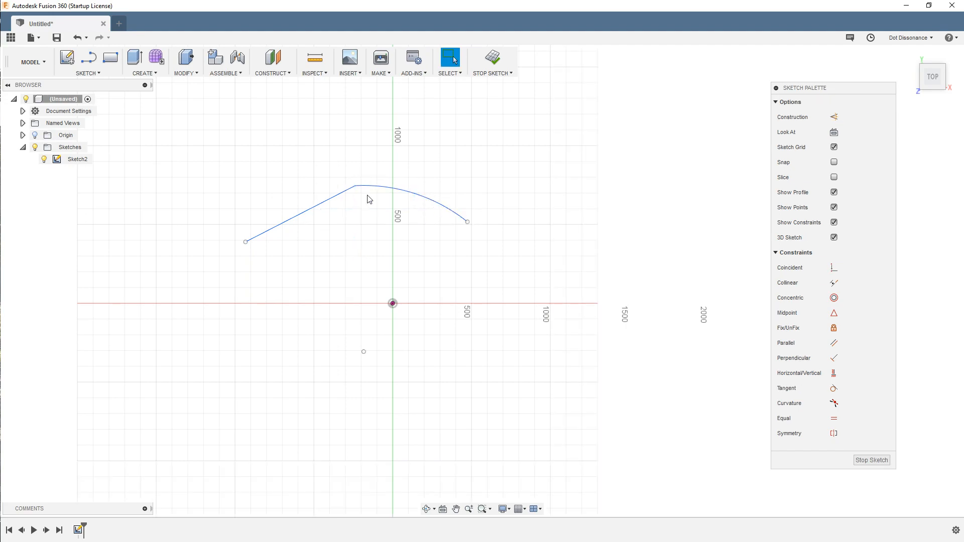
# Step: Move the arc's free endpoint down and outward to about X 615, Y 273 mm
pyautogui.scroll(5, 337, 178)
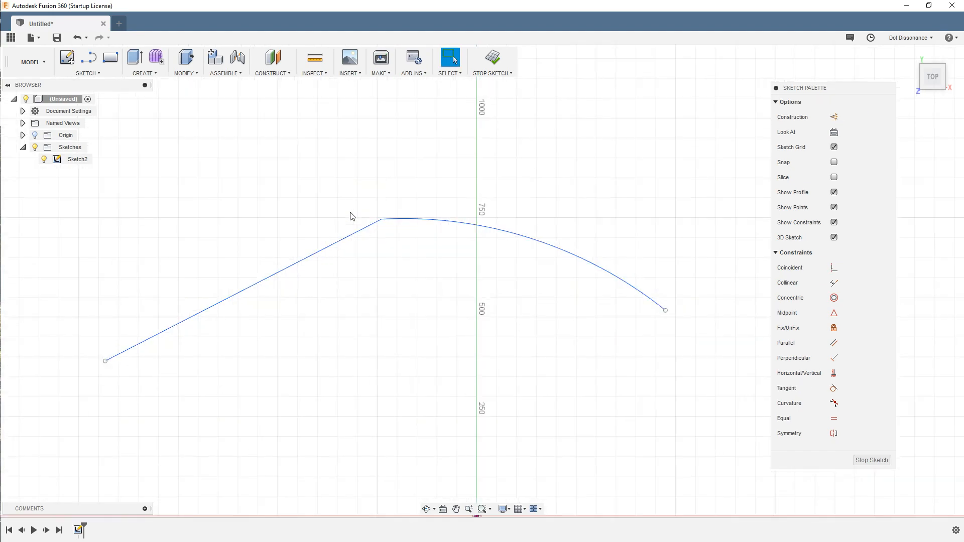
pyautogui.scroll(-1, 350, 216)
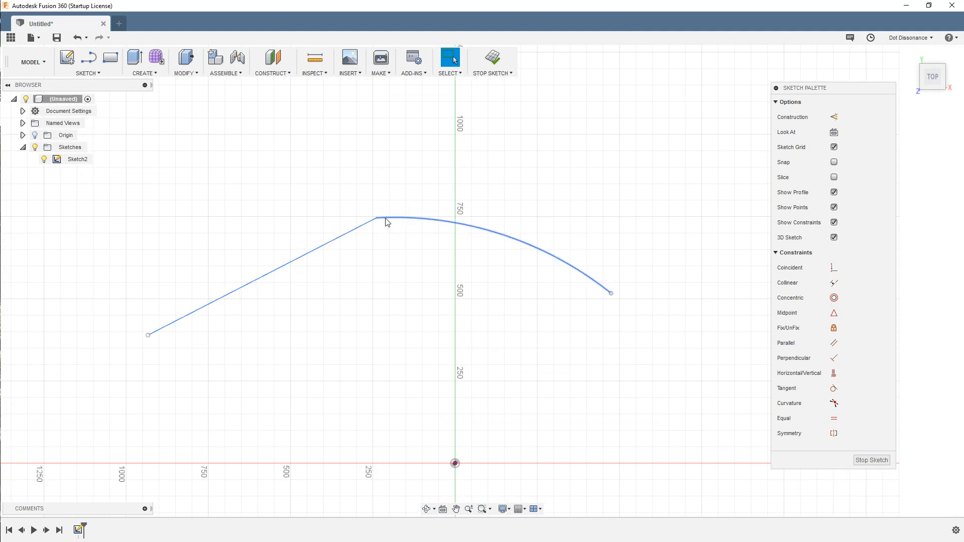
pyautogui.moveTo(611, 295); pyautogui.dragTo(657, 374)
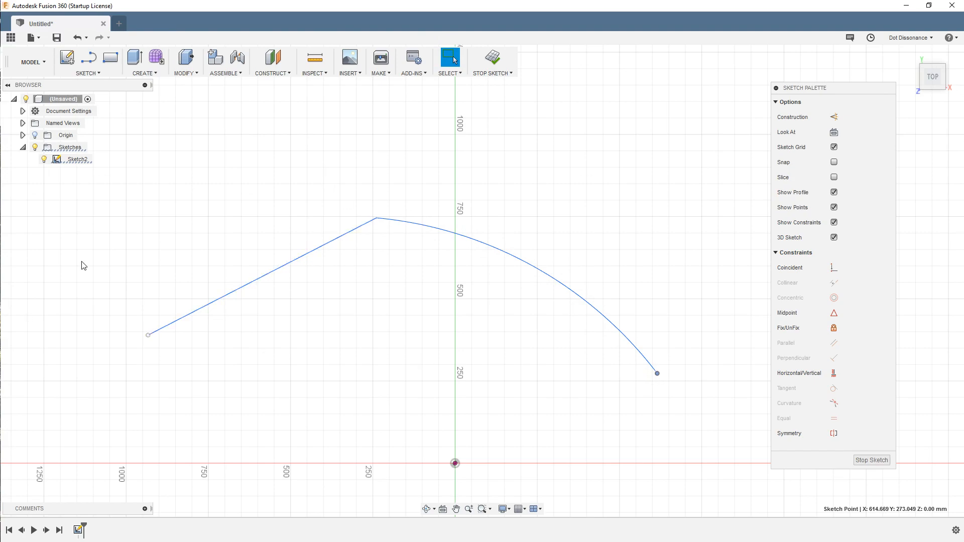
pyautogui.click(381, 336)
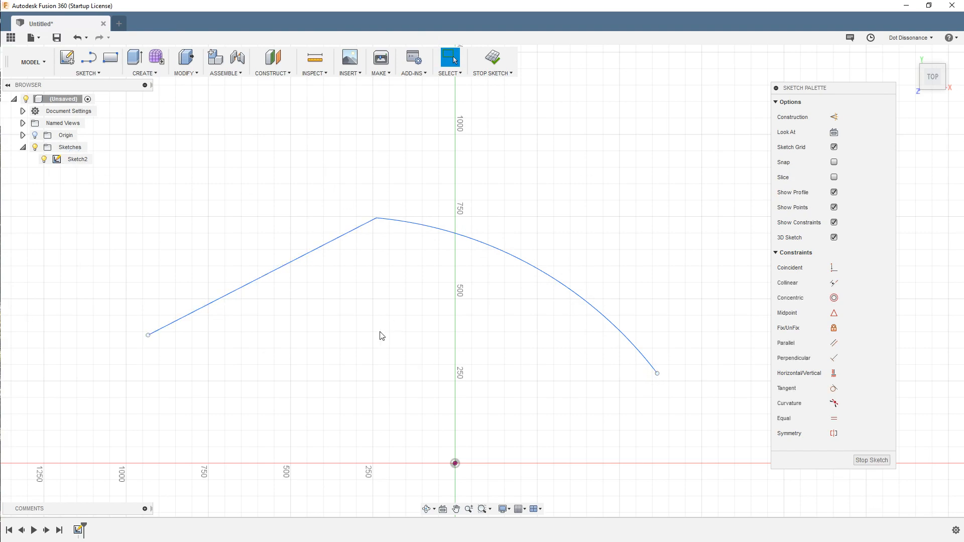
# Step: Apply a Tangent constraint between the sloping line and the arc
pyautogui.click(423, 225)
pyautogui.click(346, 236)
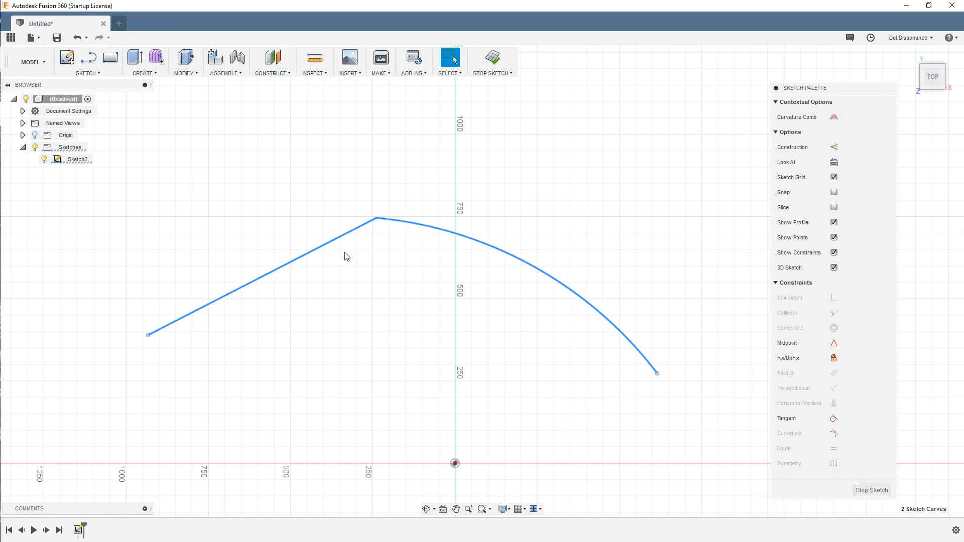
pyautogui.click(833, 419)
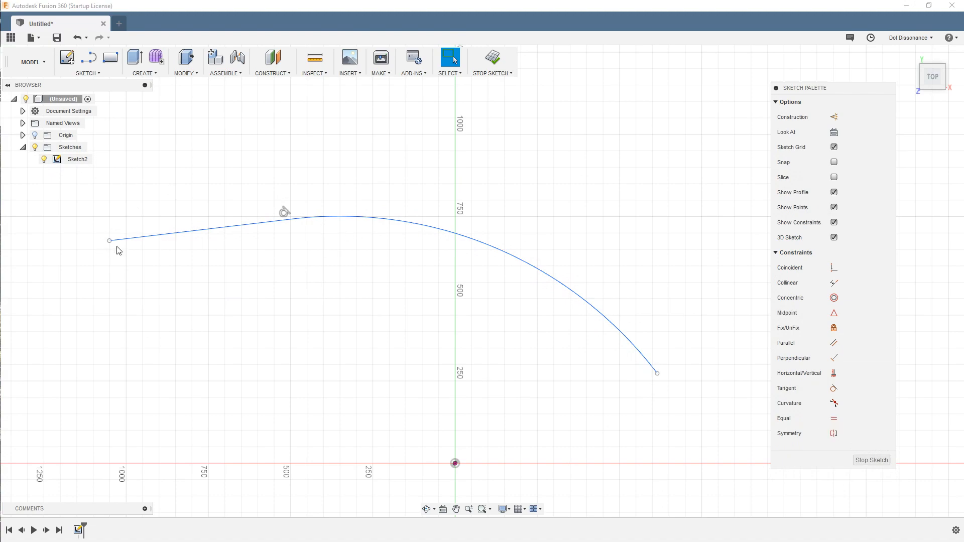
# Step: Move the line's free end to about X -1139, Y 667 mm and the arc's free end to about X 258, Y 450 mm
pyautogui.moveTo(110, 242); pyautogui.dragTo(81, 245)
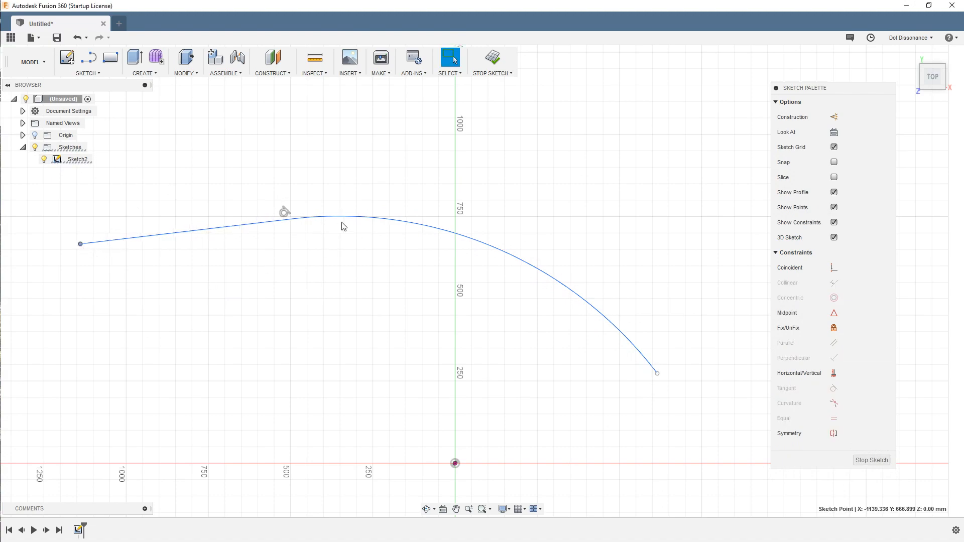
pyautogui.click(280, 223)
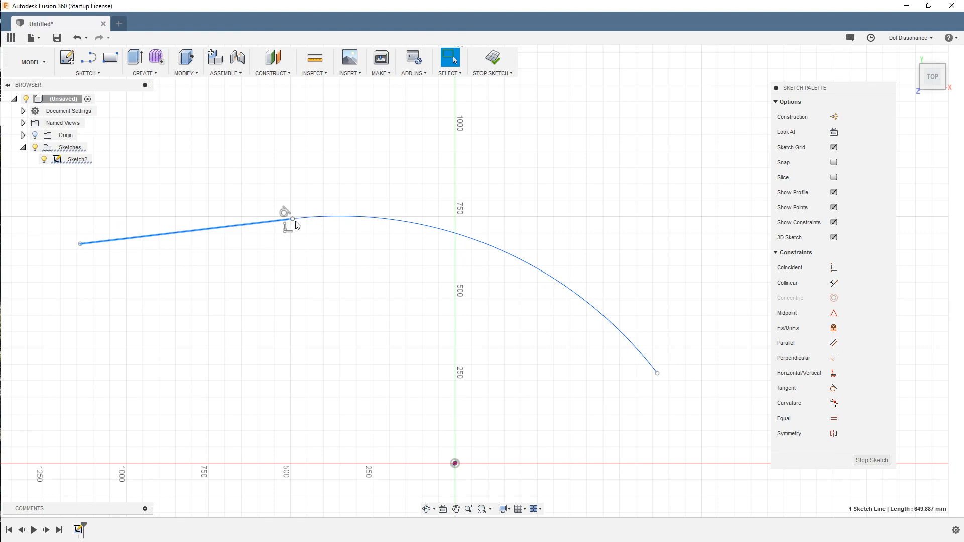
pyautogui.scroll(5, 266, 213)
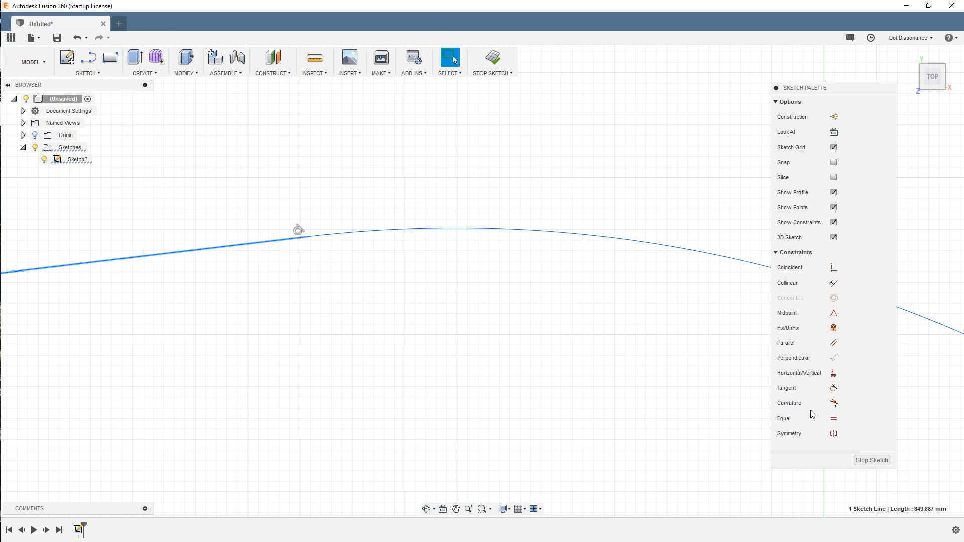
pyautogui.scroll(-5, 427, 294)
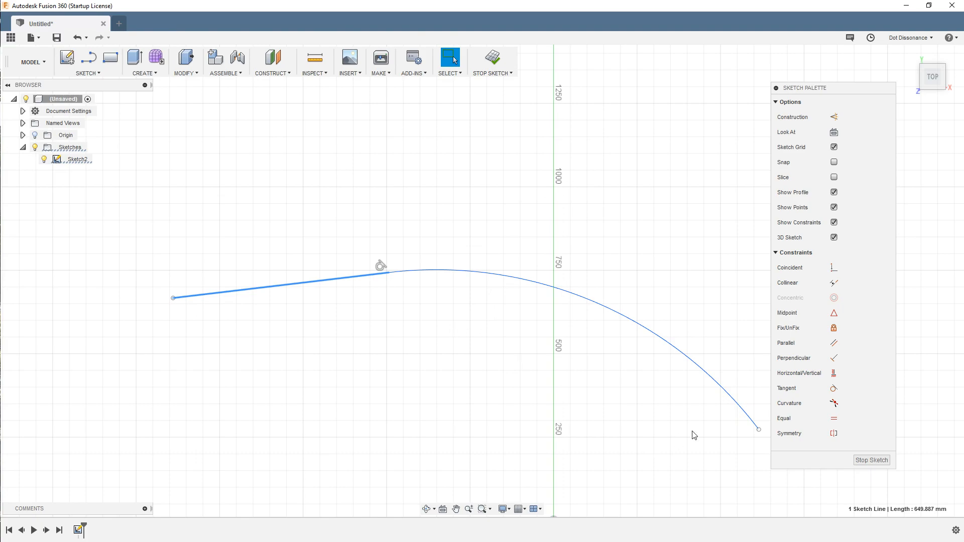
pyautogui.moveTo(761, 434); pyautogui.dragTo(637, 372)
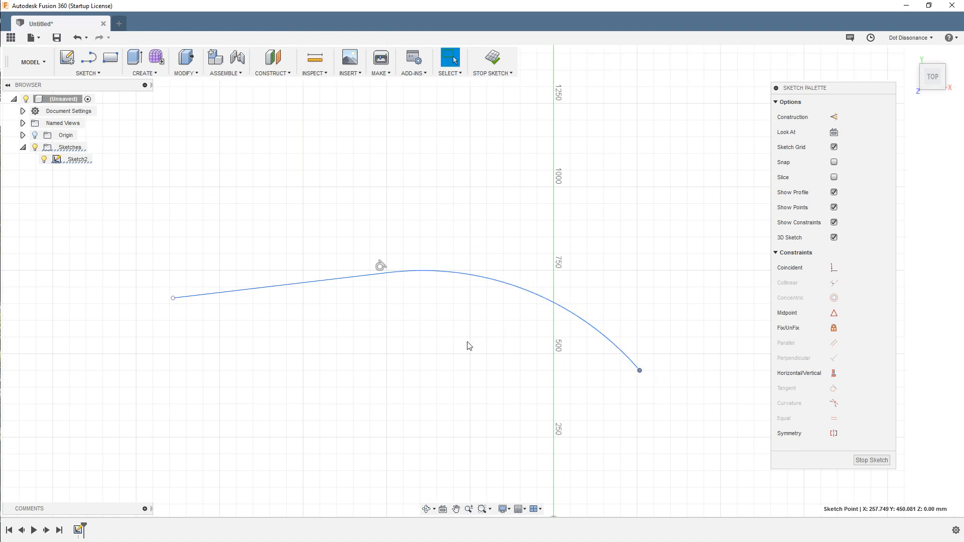
# Step: Draw a vertical line straight down from the arc's free end to below the red axis
pyautogui.scroll(-3, 308, 161)
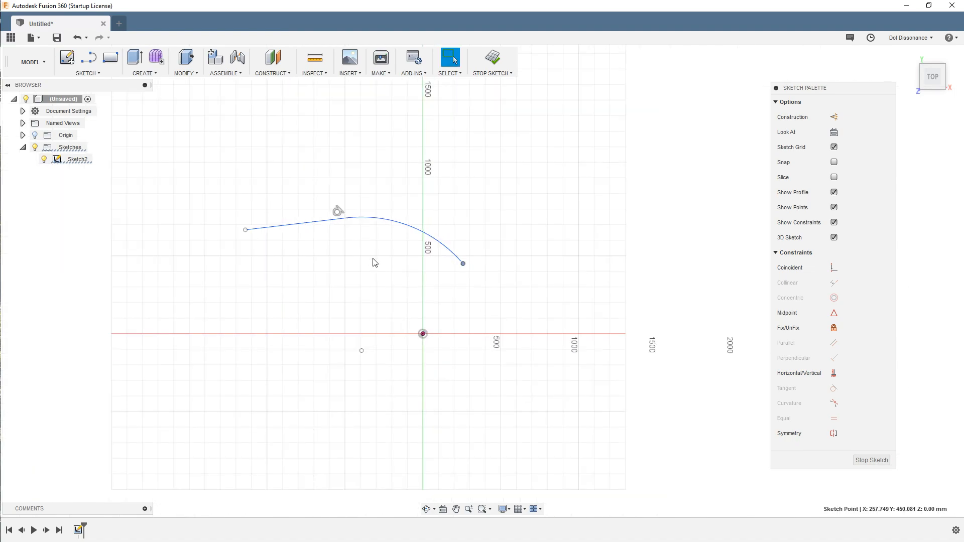
pyautogui.press('l')
pyautogui.click(463, 263)
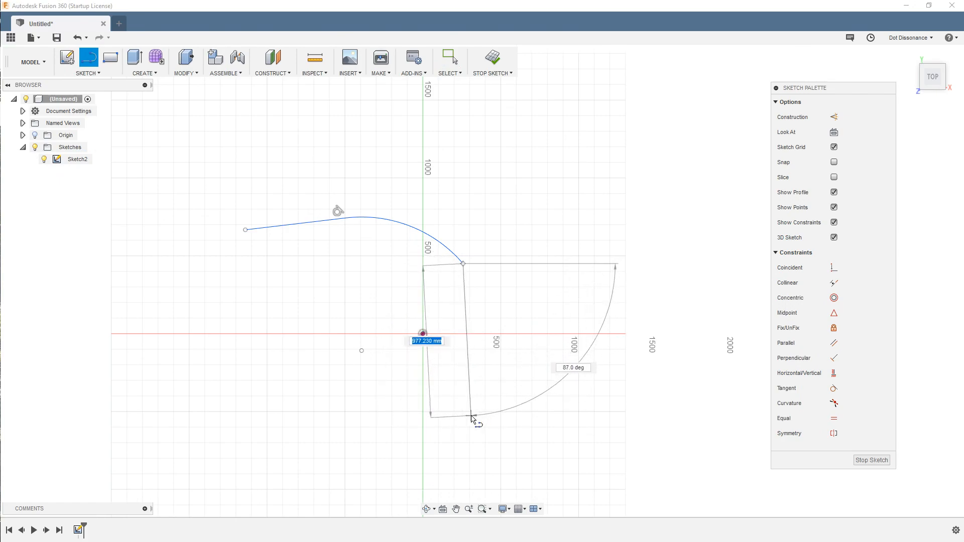
pyautogui.click(466, 425)
pyautogui.press('Escape')
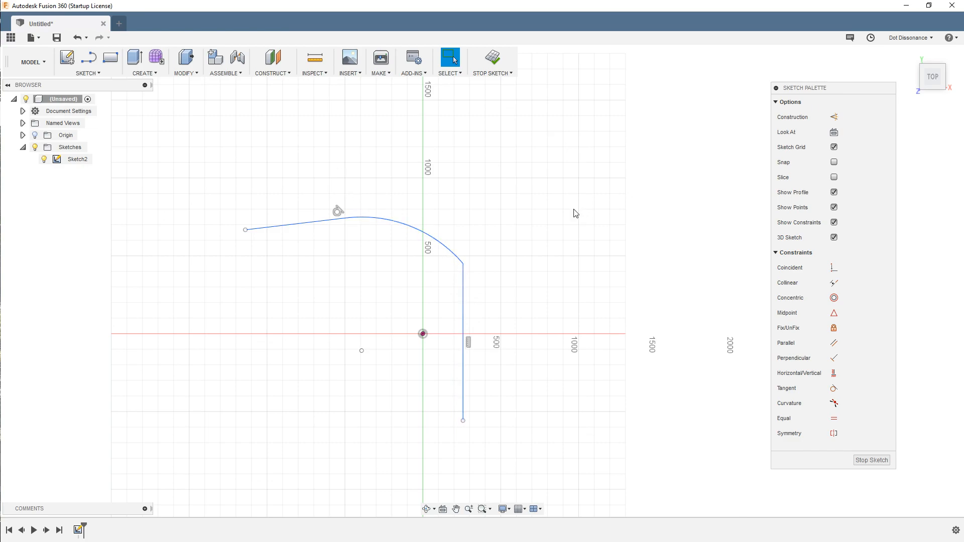
# Step: Make the arc tangent to the vertical line and move their shared point up, well above the red axis
pyautogui.click(447, 248)
pyautogui.keyDown('ctrl'); pyautogui.click(463, 273); pyautogui.keyUp('ctrl')
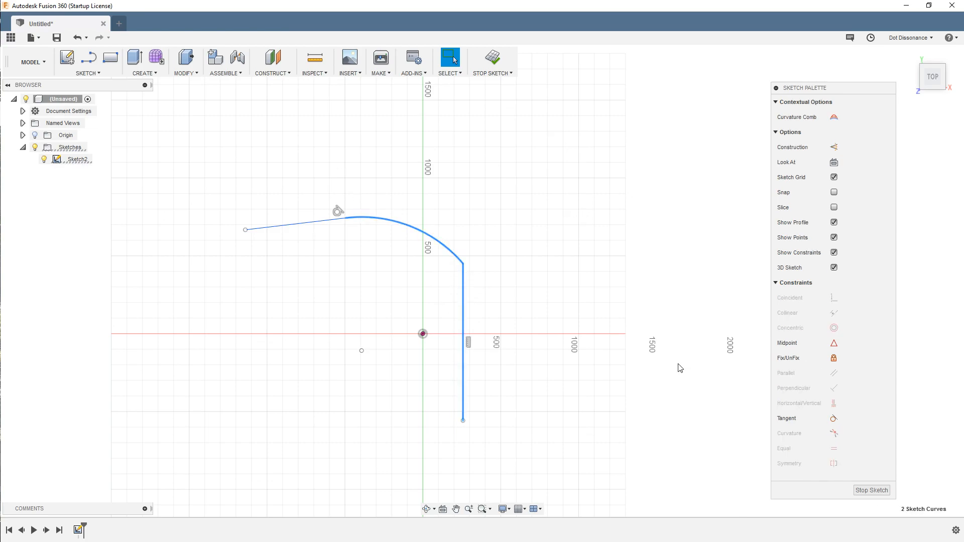
pyautogui.click(834, 420)
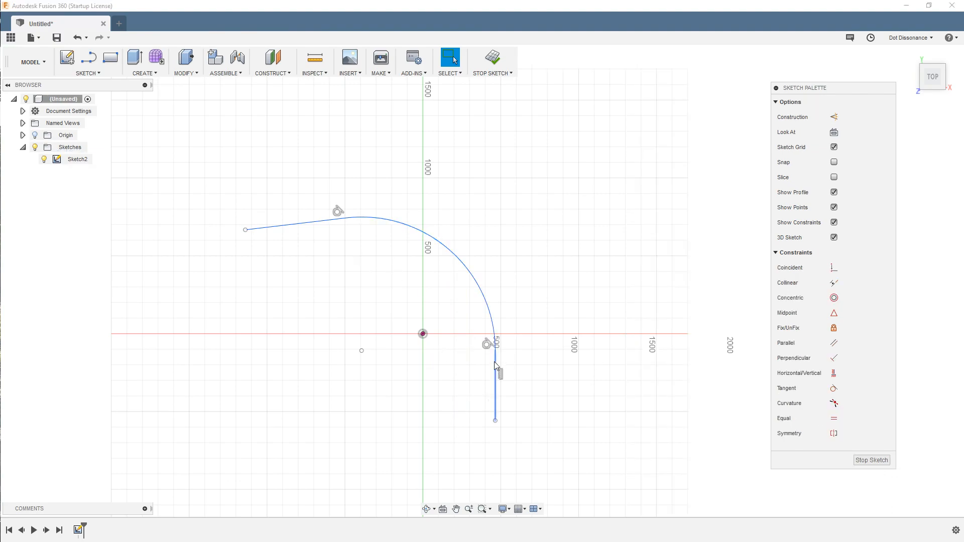
pyautogui.moveTo(496, 351); pyautogui.dragTo(504, 205)
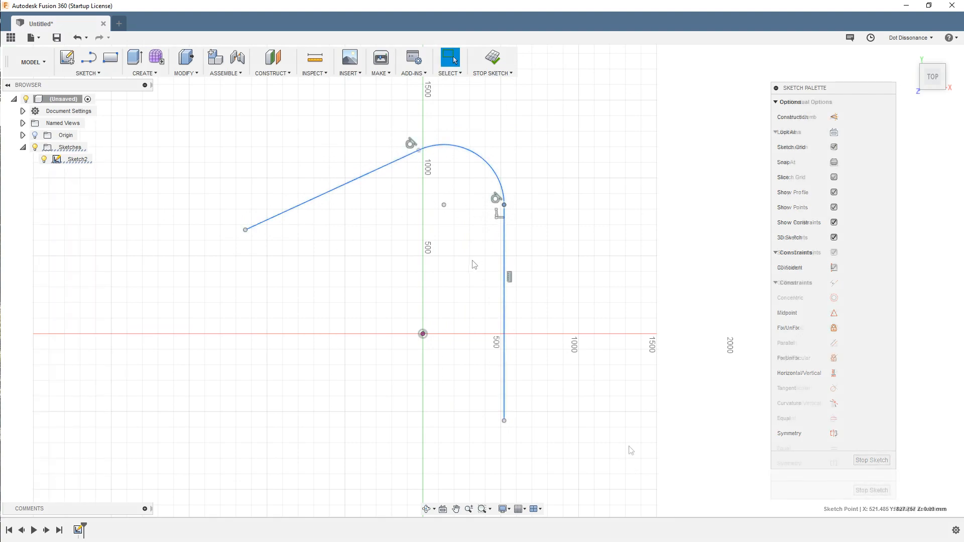
# Step: Delete the line-and-arc chain and sketch an open four-line outline around the origin: left vertical, perpendicular base, right vertical and a sloping upper line
pyautogui.press('Delete')
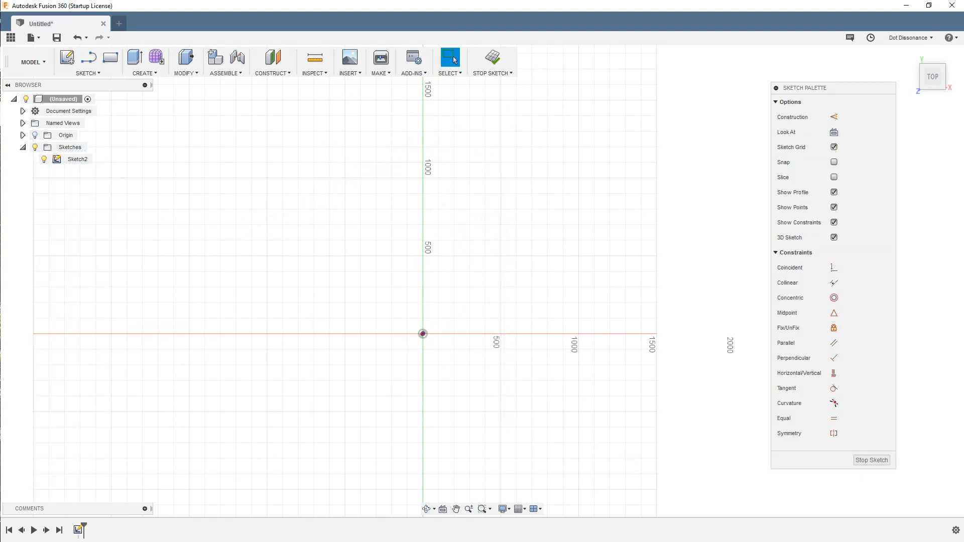
pyautogui.click(88, 58)
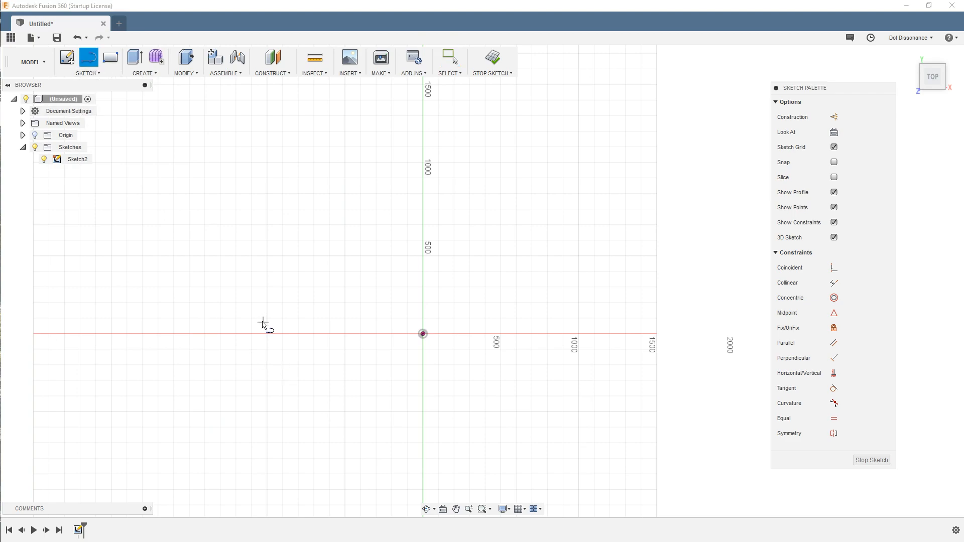
pyautogui.click(288, 217)
pyautogui.click(287, 442)
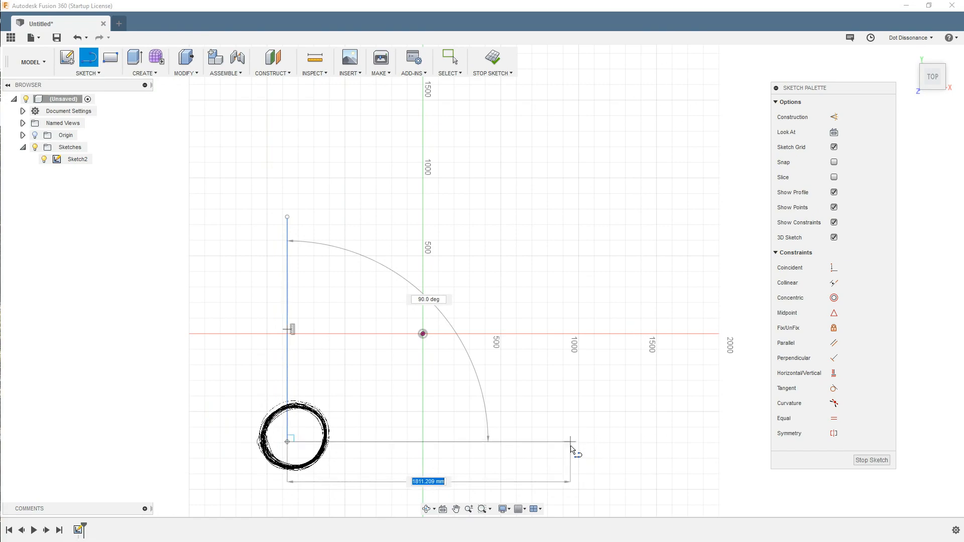
pyautogui.click(572, 443)
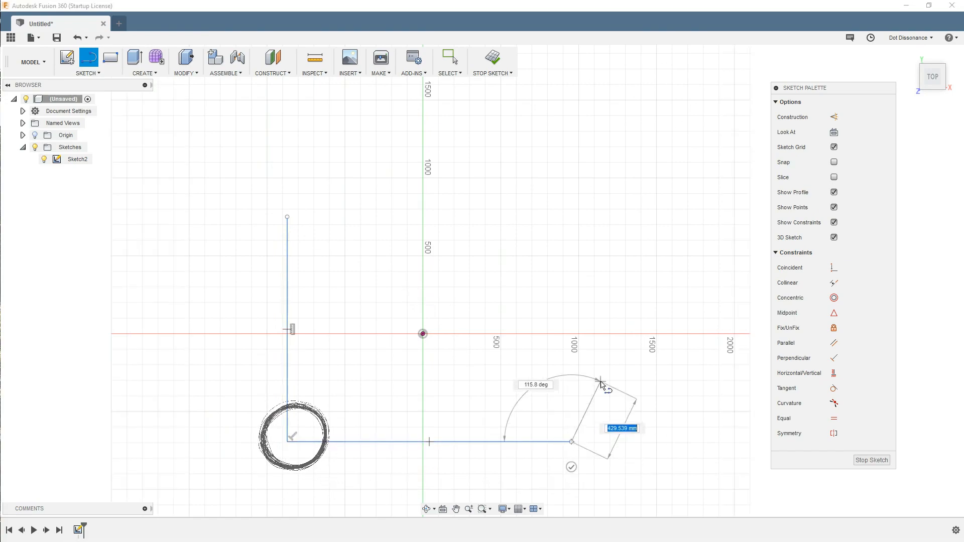
pyautogui.click(572, 213)
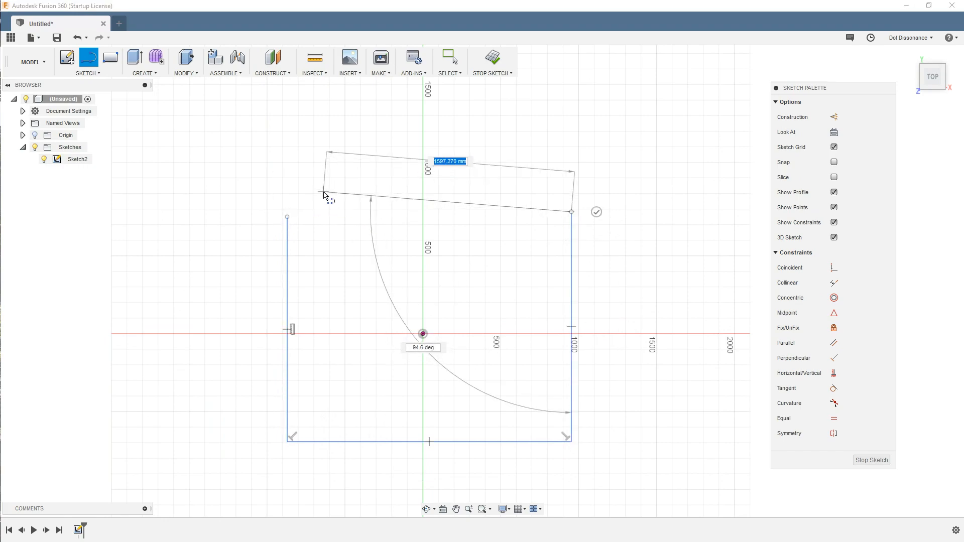
pyautogui.click(327, 177)
pyautogui.press('Escape')
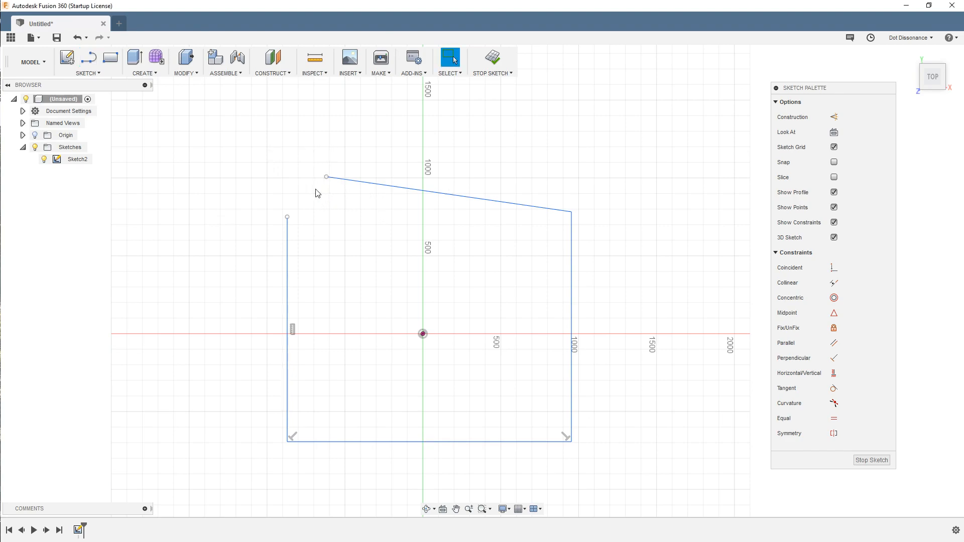
# Step: Close the outline's open upper-left corner with a 3-point arc between the free ends of the sloping line and the left vertical
pyautogui.click(96, 79)
pyautogui.moveTo(101, 130)
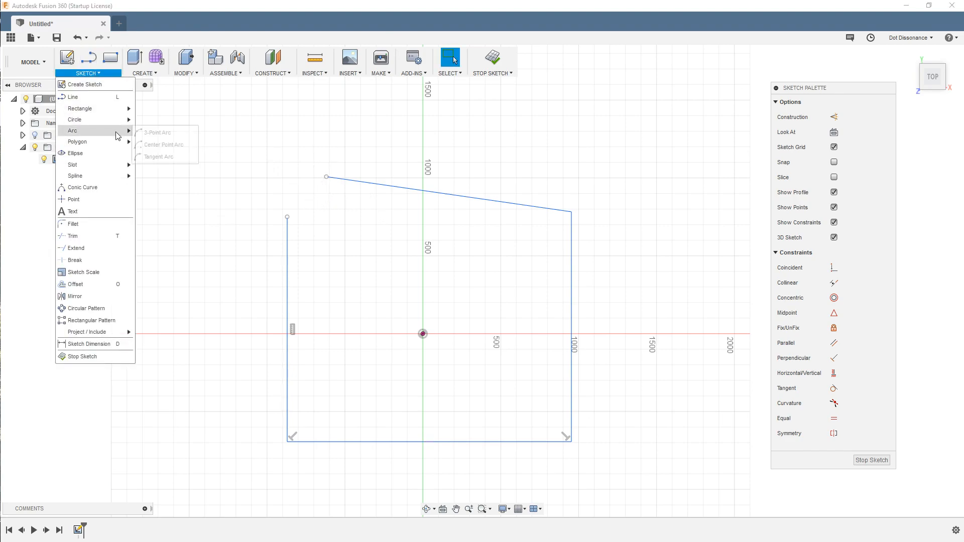
pyautogui.click(158, 133)
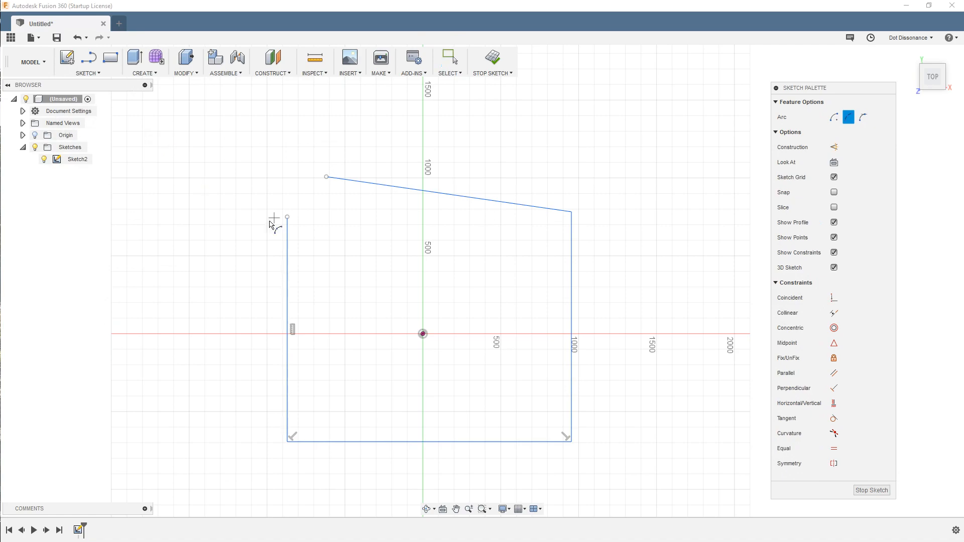
pyautogui.click(327, 177)
pyautogui.click(288, 217)
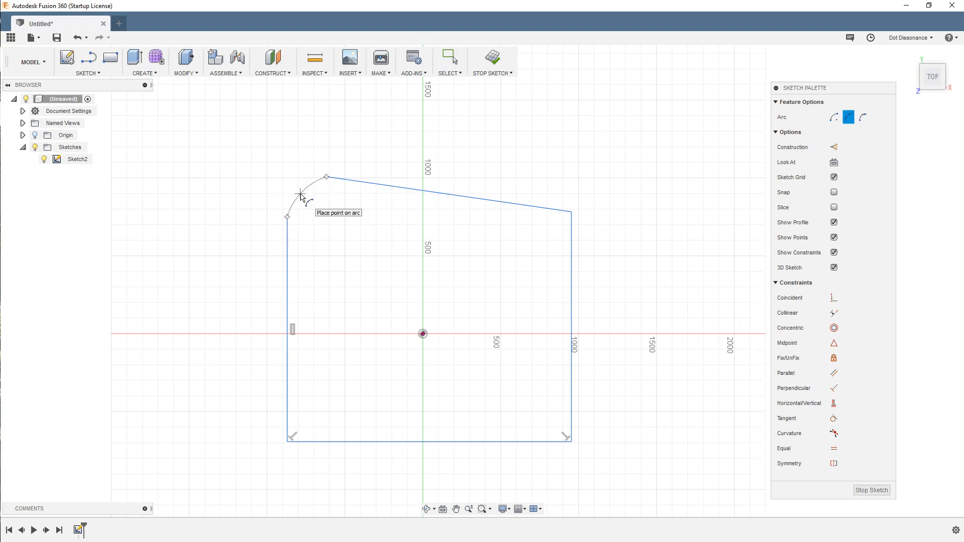
pyautogui.click(295, 190)
pyautogui.scroll(4, 239, 189)
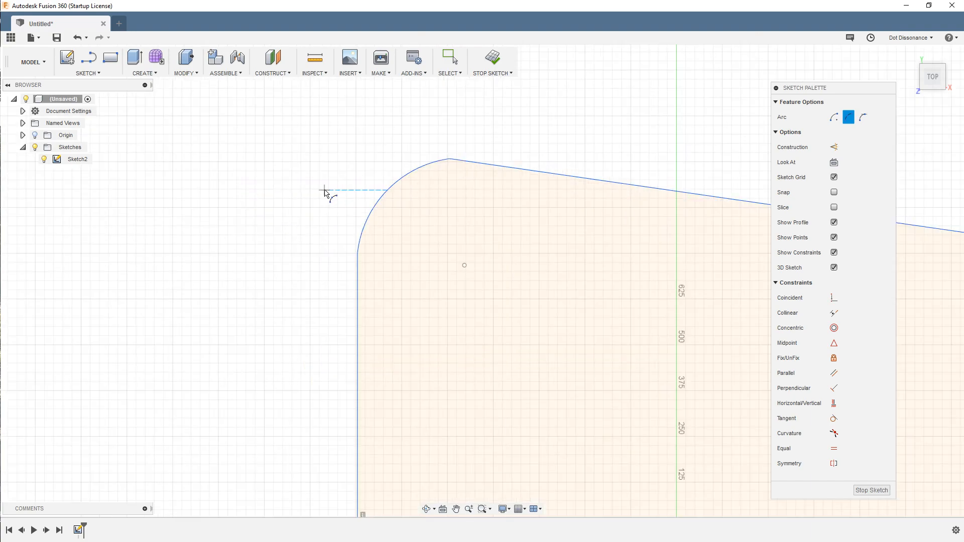
pyautogui.press('Escape')
# Step: Make the corner arc tangent to both the left vertical line and the sloping upper line
pyautogui.click(363, 225)
pyautogui.keyDown('shift'); pyautogui.click(357, 277); pyautogui.keyUp('shift')
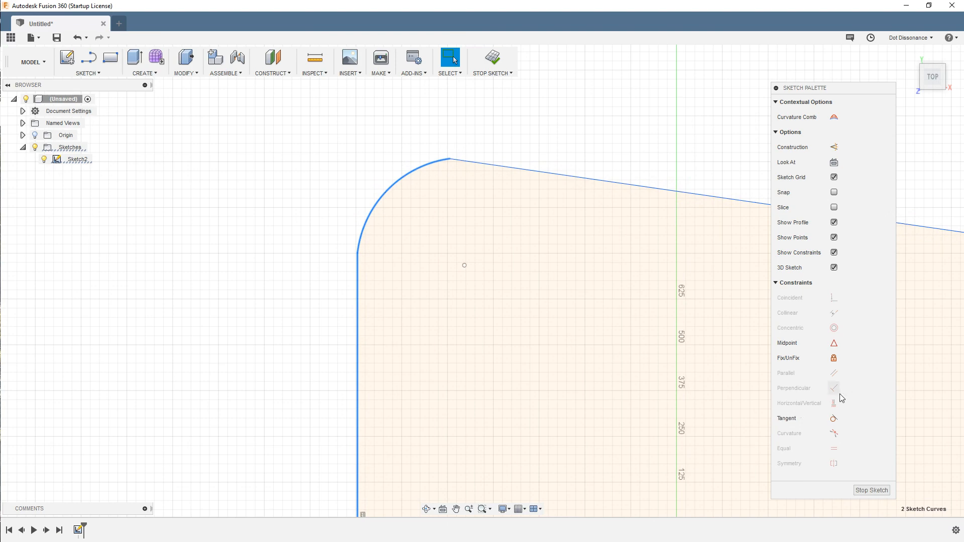
pyautogui.click(834, 418)
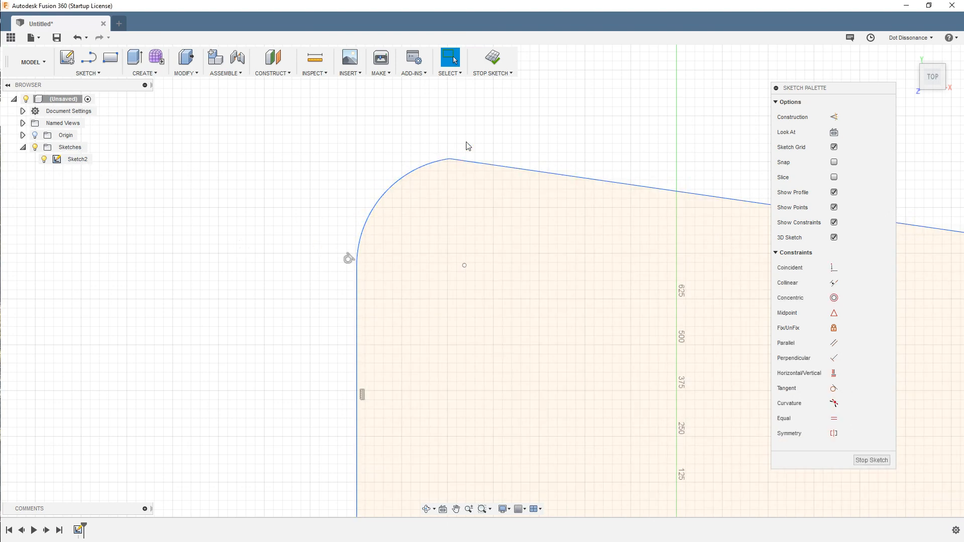
pyautogui.scroll(-3, 182, 170)
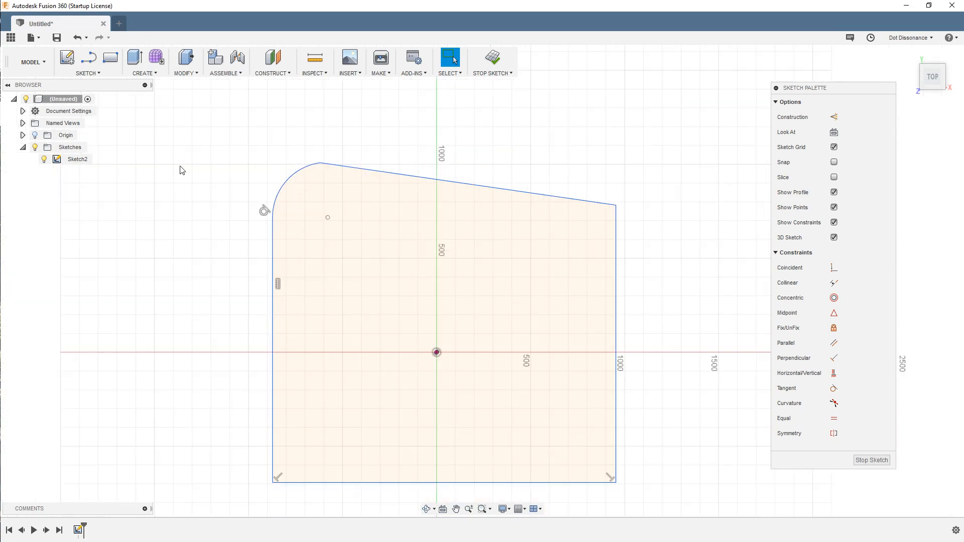
pyautogui.click(300, 167)
pyautogui.click(352, 167)
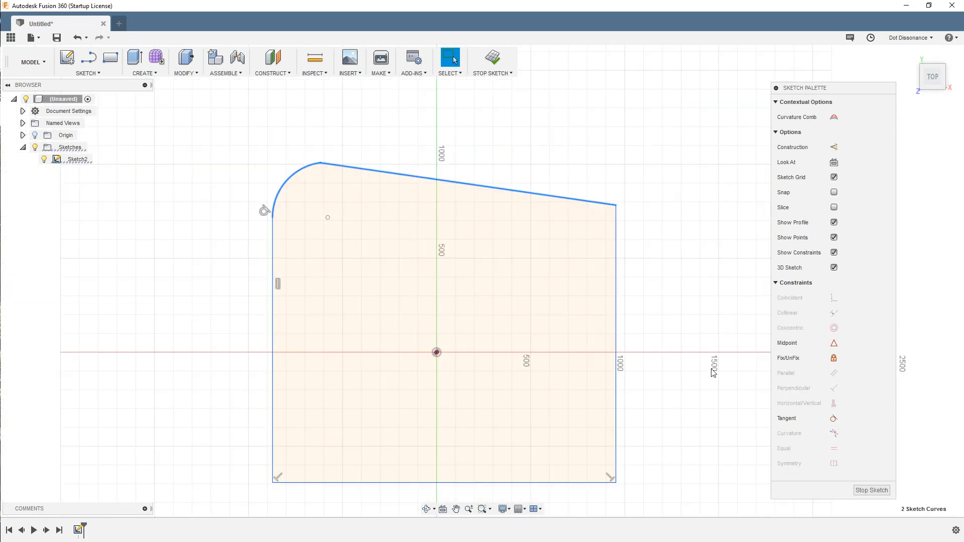
pyautogui.click(834, 419)
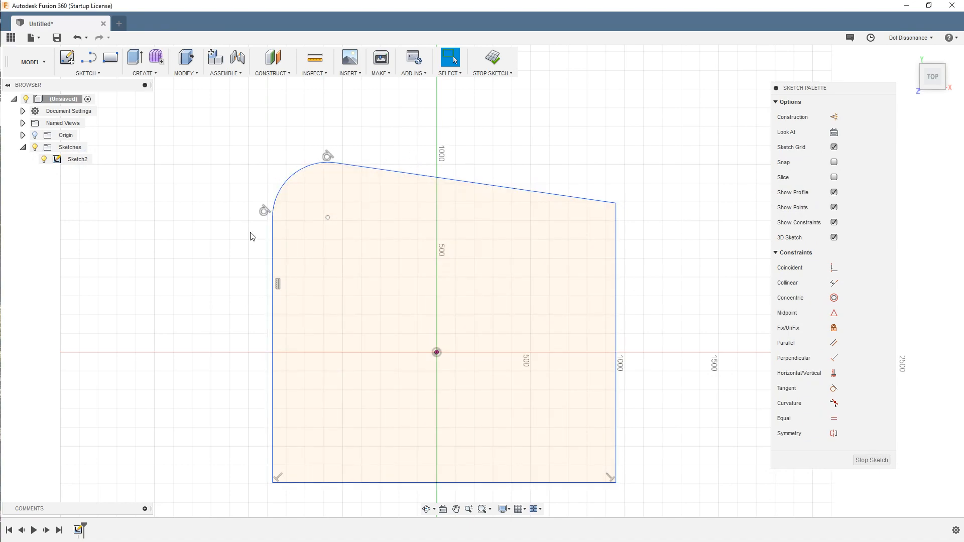
# Step: Undo the corner arc with its tangent constraints and redraw it as a 3-point arc placed tangent to the left vertical line
pyautogui.hotkey('ctrl', 'z')
pyautogui.hotkey('ctrl', 'z')
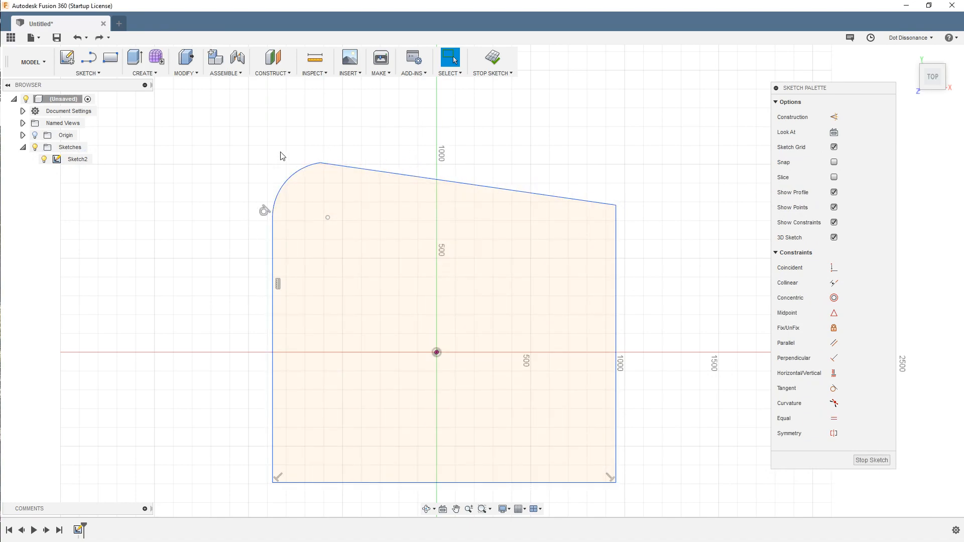
pyautogui.click(88, 72)
pyautogui.moveTo(122, 134)
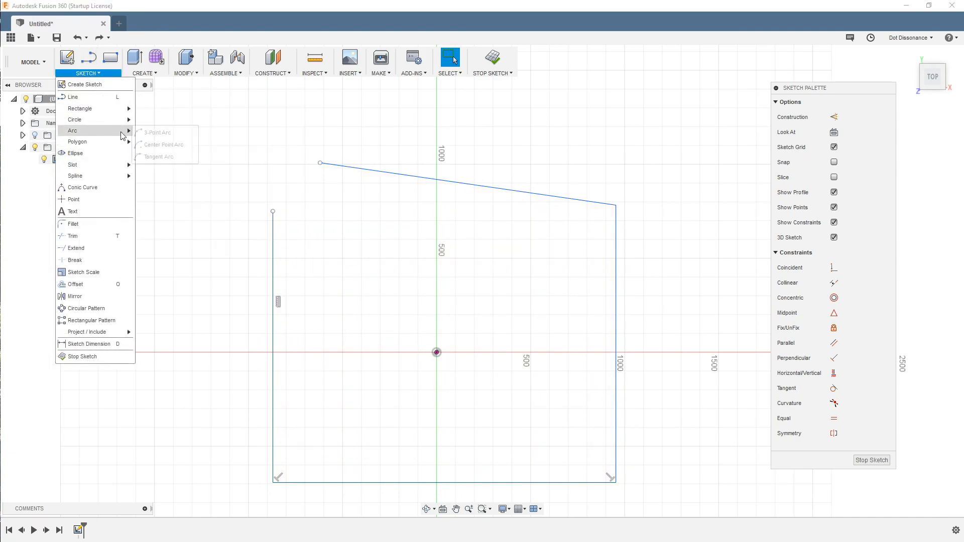
pyautogui.click(175, 132)
pyautogui.click(273, 211)
pyautogui.click(321, 164)
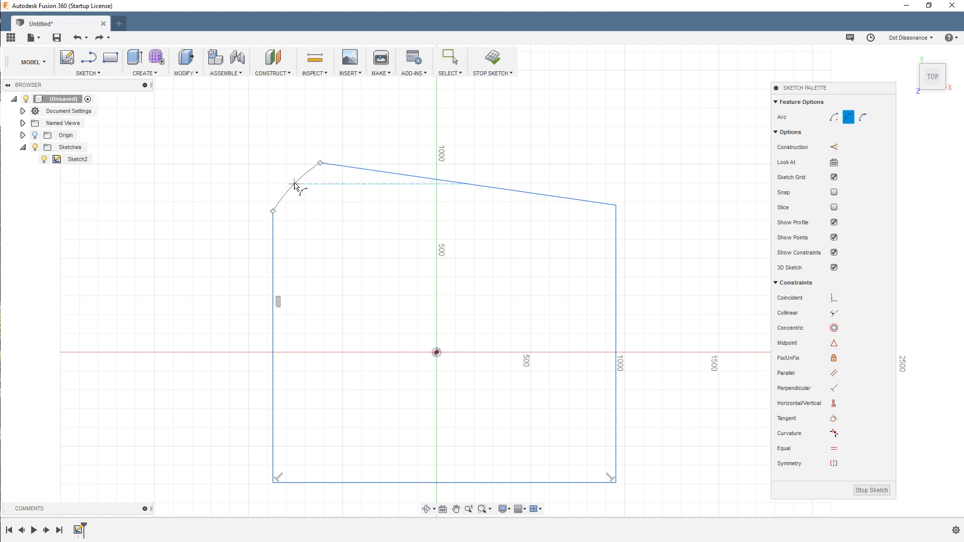
pyautogui.scroll(5, 295, 188)
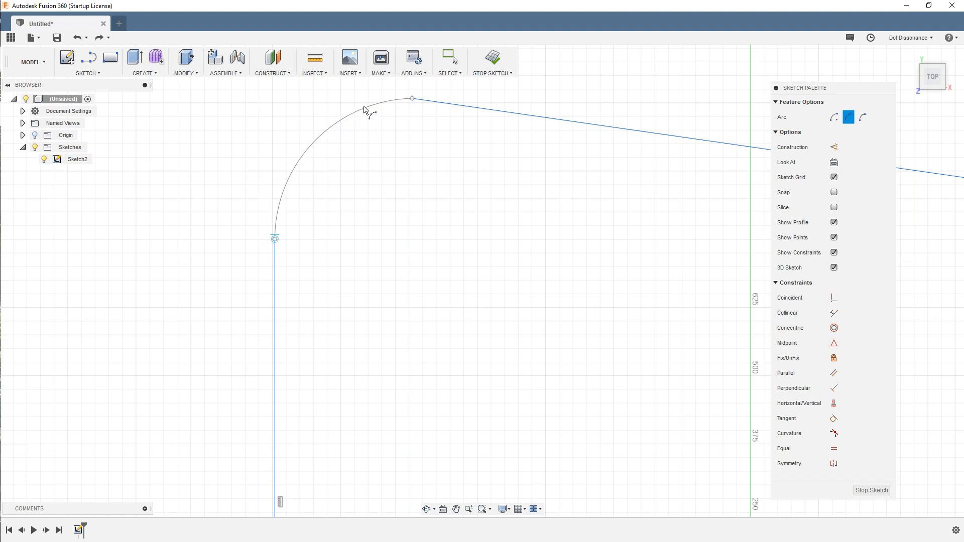
pyautogui.click(291, 176)
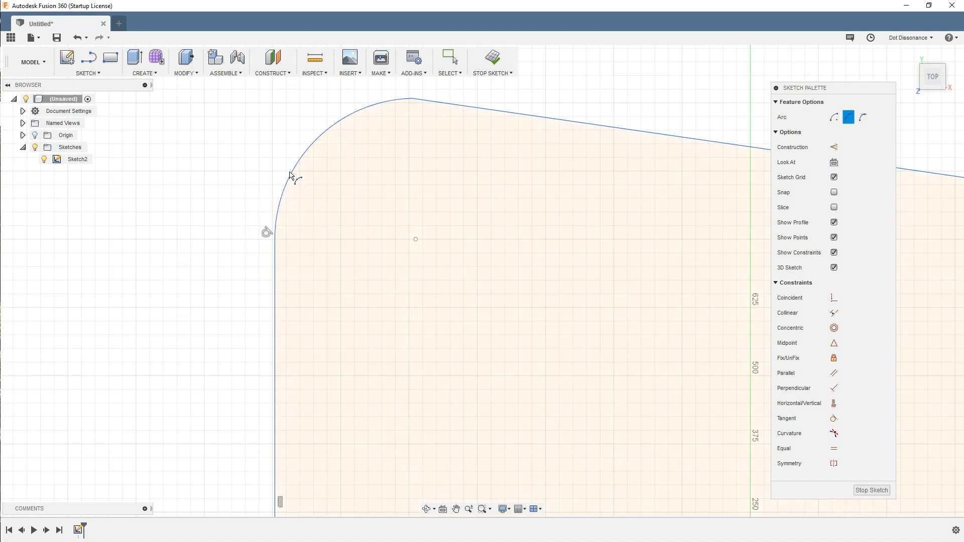
pyautogui.scroll(-3, 222, 298)
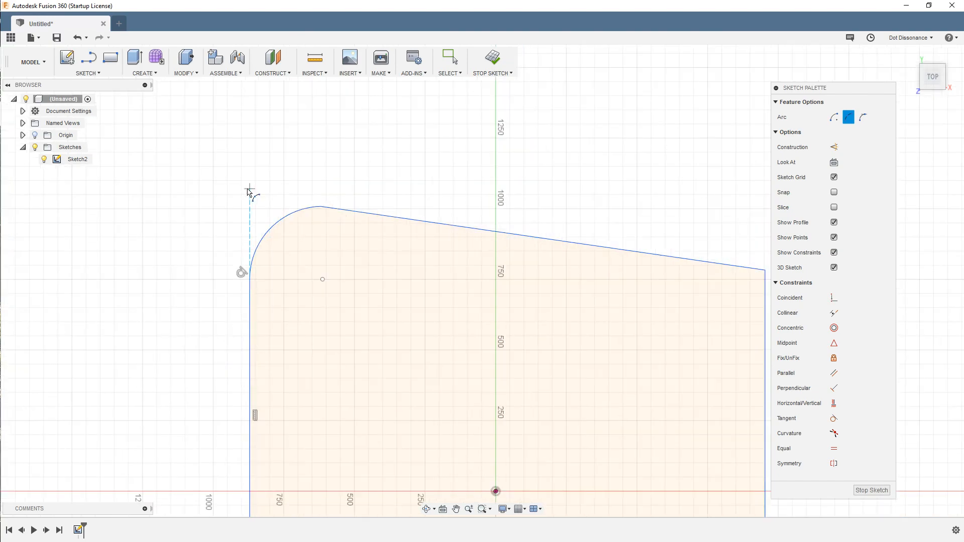
pyautogui.press('Escape')
# Step: Apply a tangent constraint between the redrawn corner arc and the sloping upper line
pyautogui.click(297, 217)
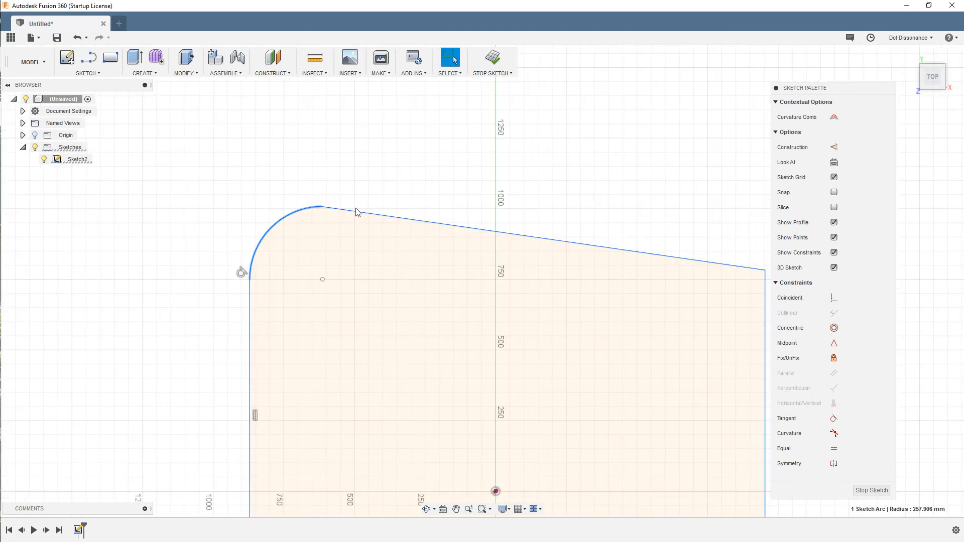
pyautogui.keyDown('shift'); pyautogui.click(352, 215); pyautogui.keyUp('shift')
pyautogui.click(833, 419)
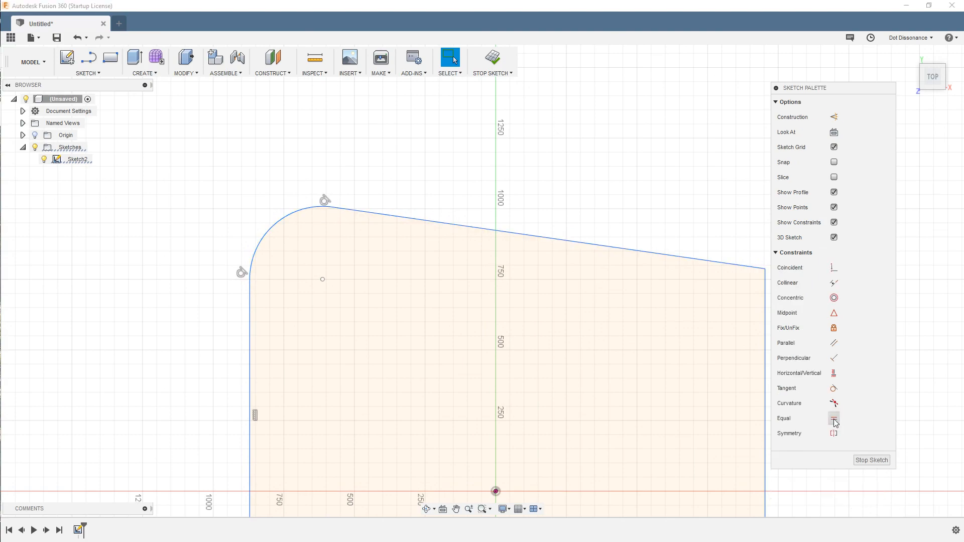
# Step: Delete the tangent corner arc and draw a flatter 3-point arc between the same two line ends
pyautogui.scroll(-3, 256, 187)
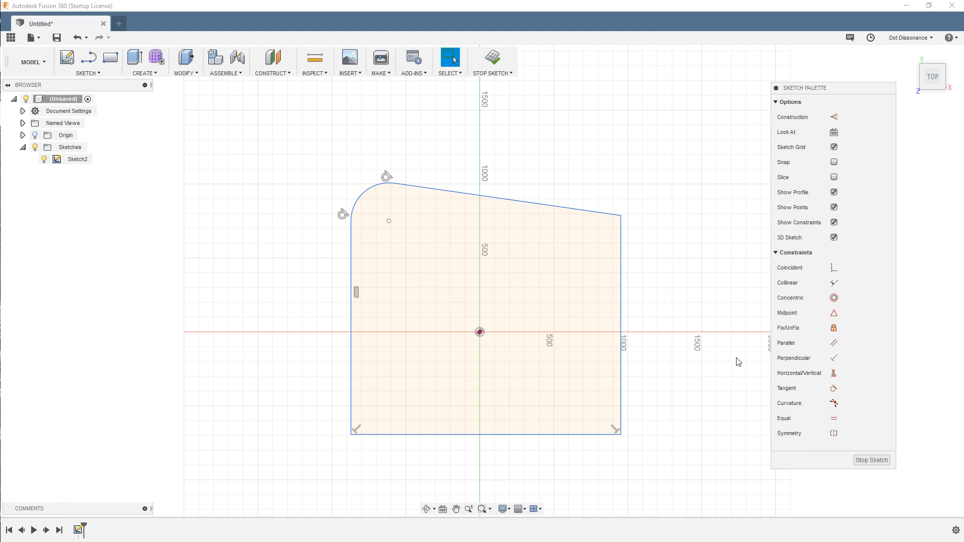
pyautogui.scroll(2, 317, 147)
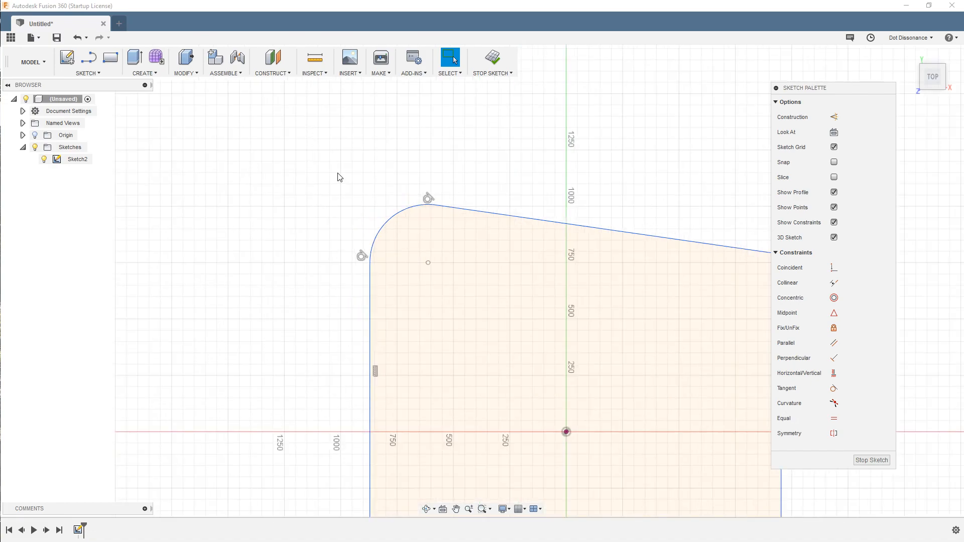
pyautogui.click(391, 217)
pyautogui.press('Delete')
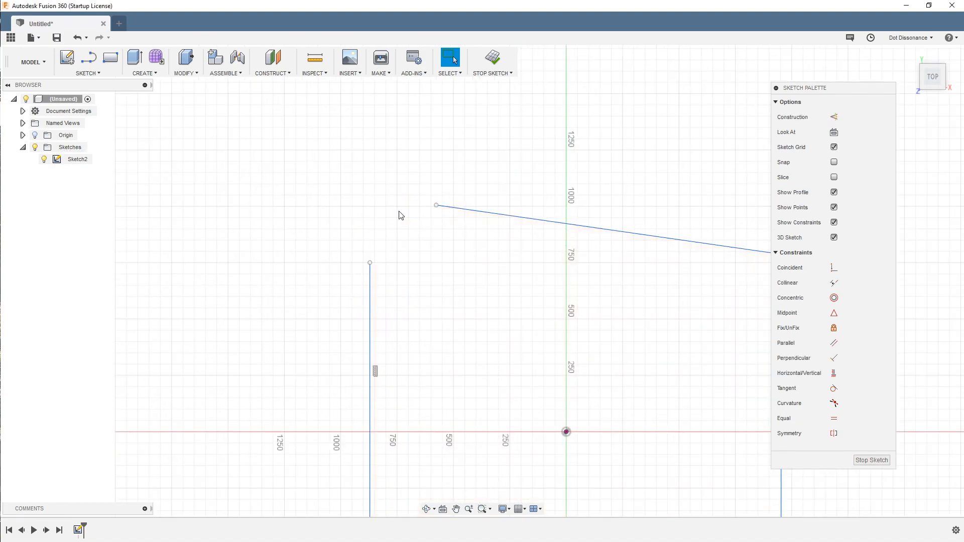
pyautogui.click(88, 73)
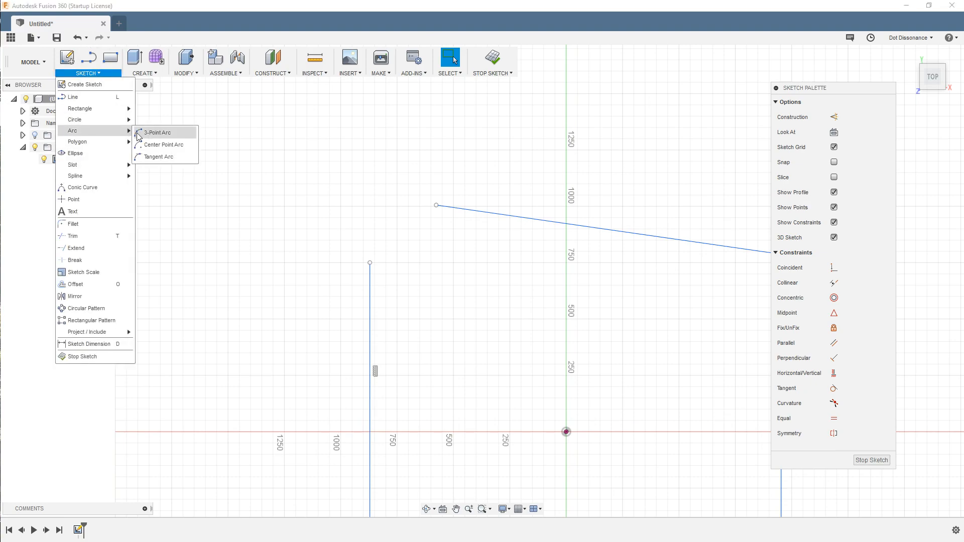
pyautogui.click(151, 133)
pyautogui.click(370, 263)
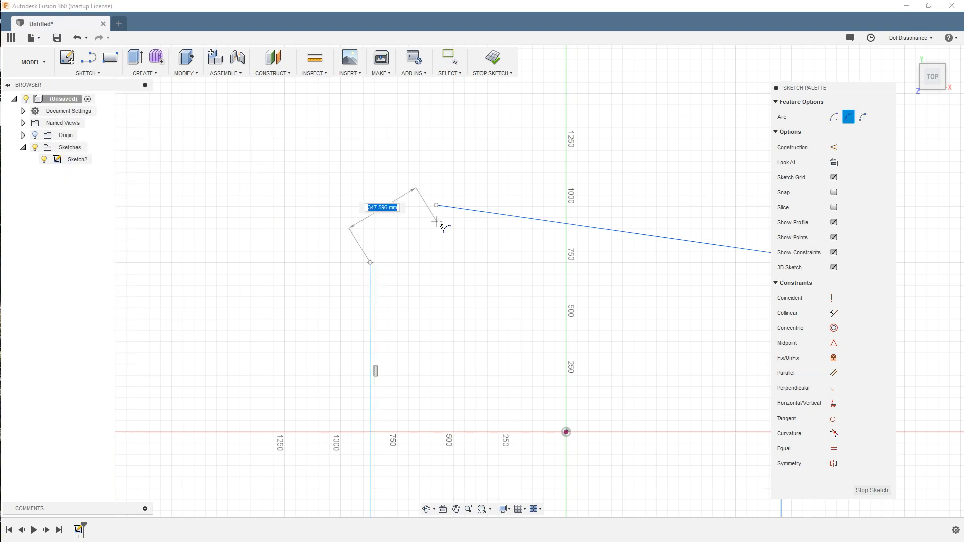
pyautogui.click(437, 206)
pyautogui.click(398, 226)
pyautogui.press('Escape')
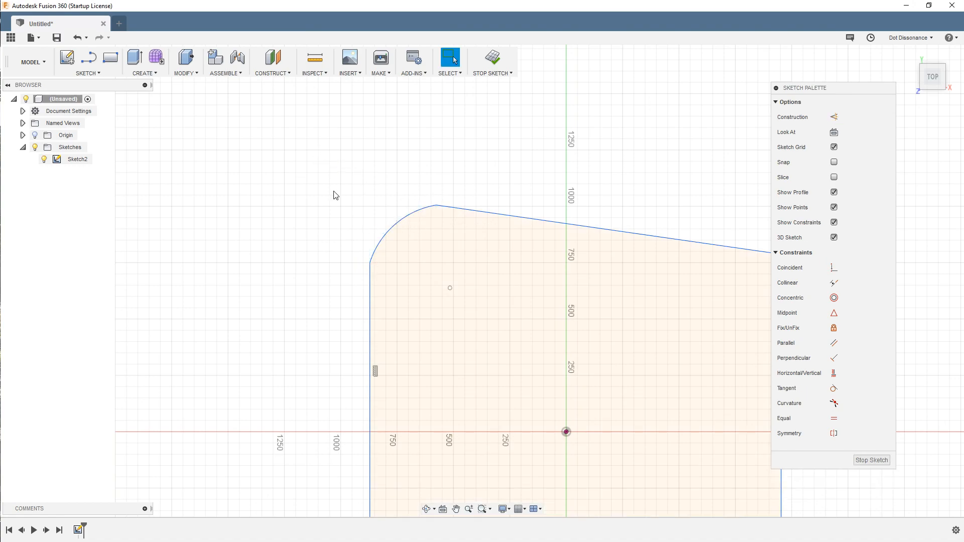
# Step: Try to apply a curvature constraint between the flatter arc and the sloping upper line
pyautogui.click(404, 221)
pyautogui.click(481, 215)
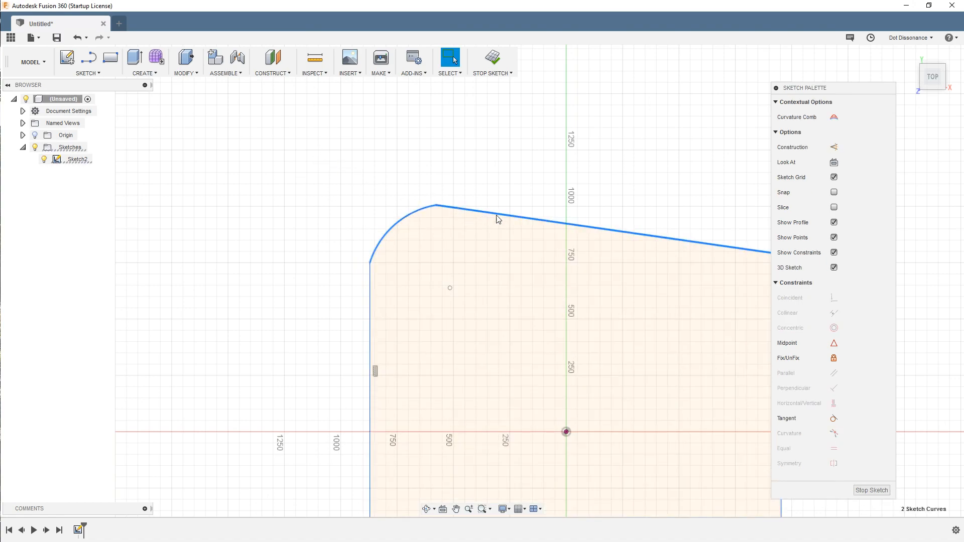
pyautogui.click(834, 434)
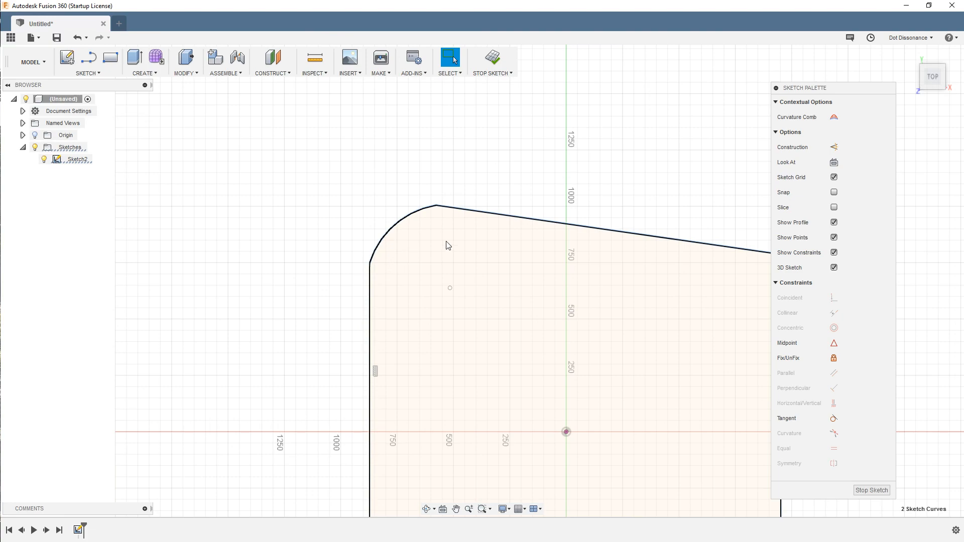
# Step: Delete the entire closed outline of lines and arc around the origin
pyautogui.scroll(-3, 257, 266)
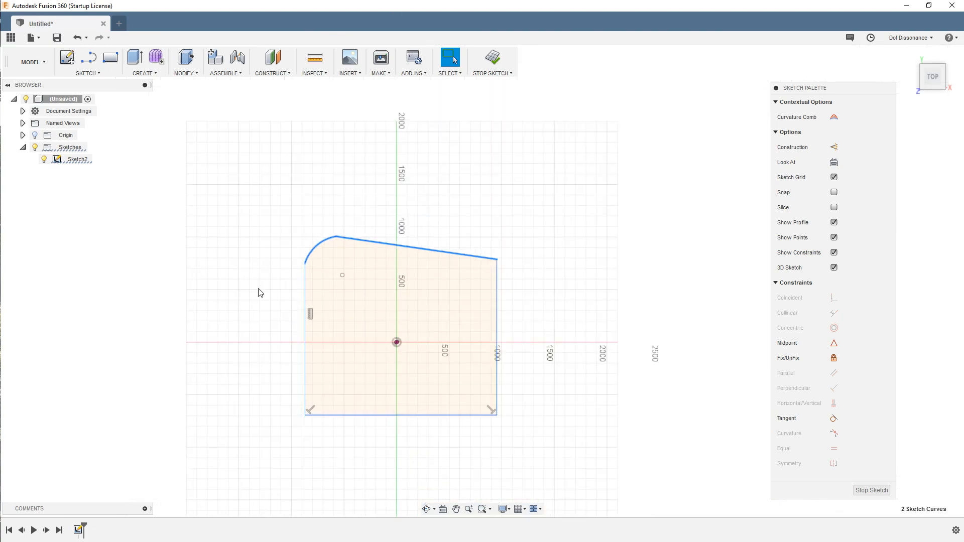
pyautogui.scroll(2, 280, 282)
pyautogui.moveTo(258, 194); pyautogui.dragTo(623, 471)
pyautogui.press('Delete')
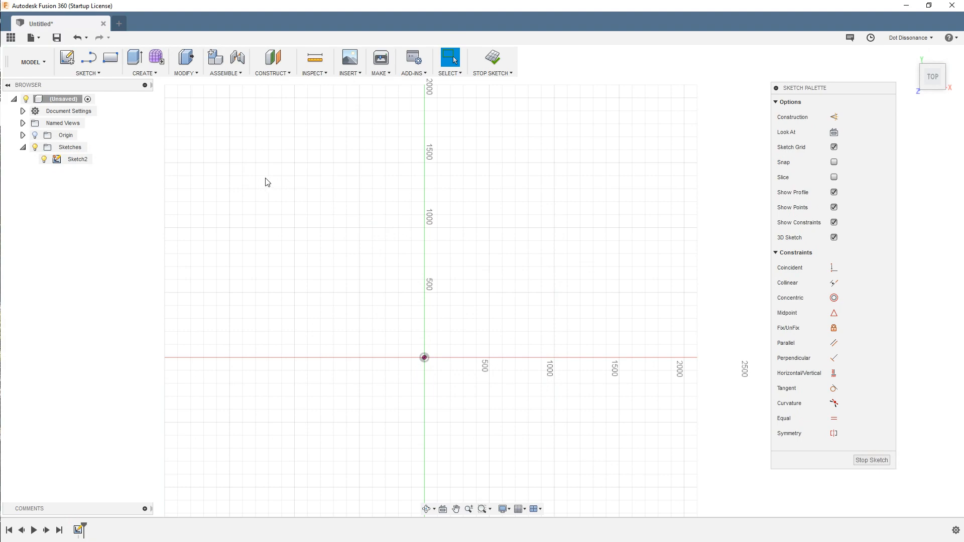
# Step: Draw two level rectangles about 766 mm tall above the red axis, one on each side of the green axis
pyautogui.click(111, 59)
pyautogui.click(201, 240)
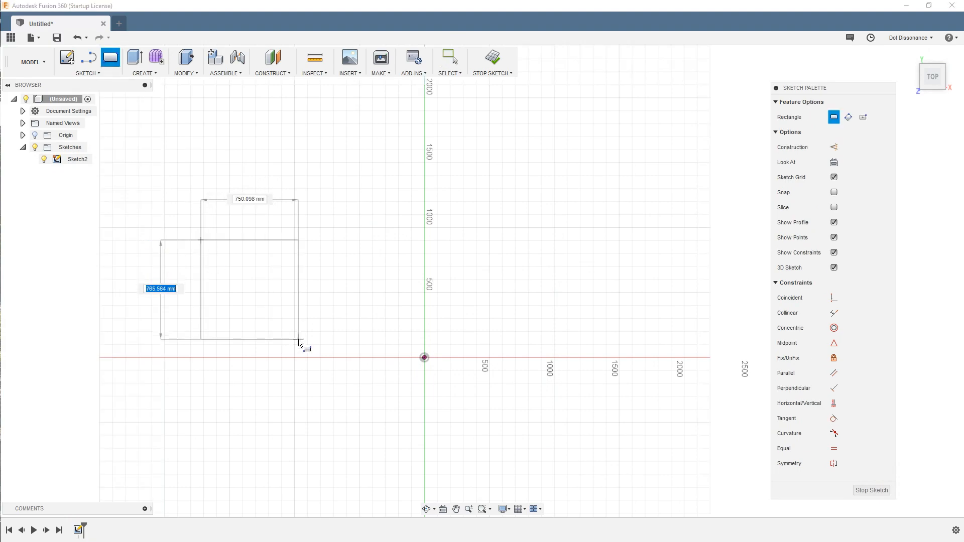
pyautogui.click(303, 340)
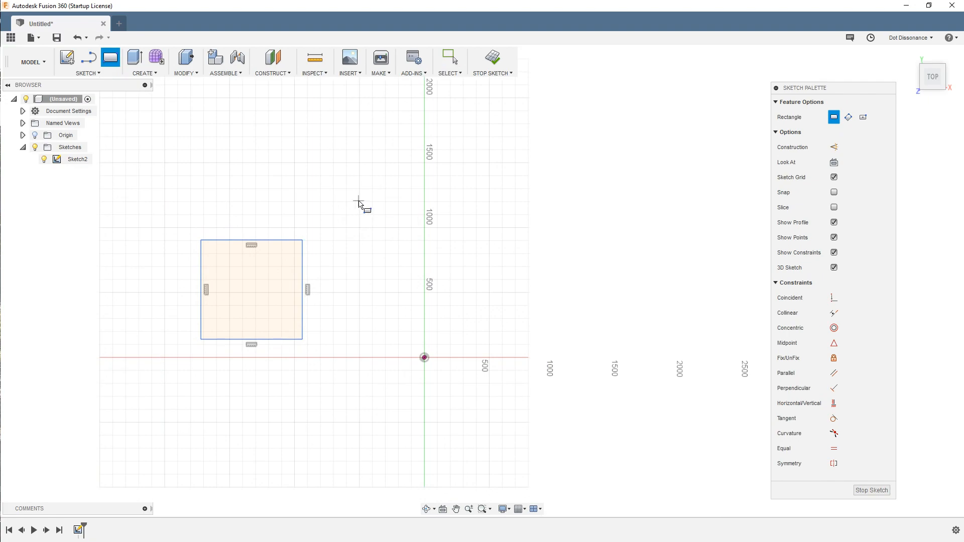
pyautogui.click(502, 241)
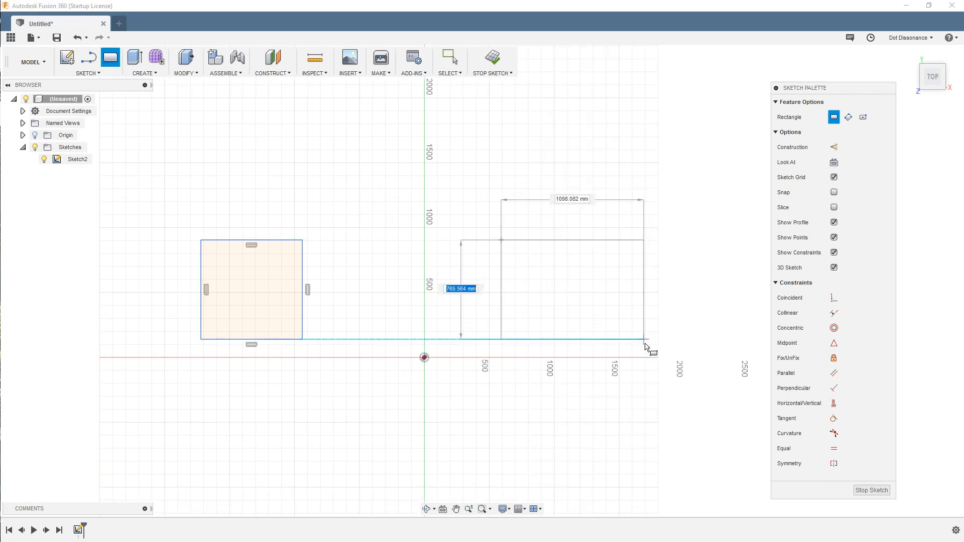
pyautogui.click(582, 340)
pyautogui.press('Escape')
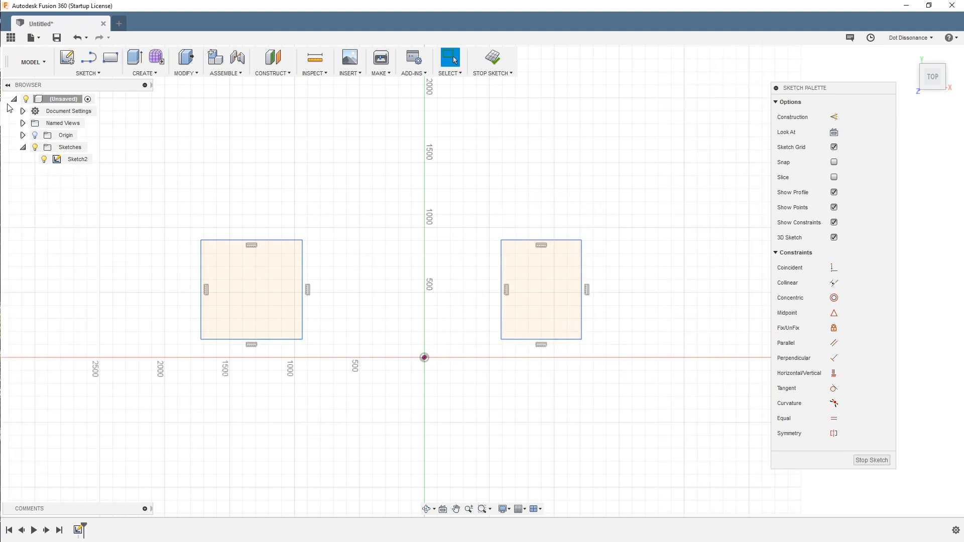
pyautogui.click(90, 73)
pyautogui.moveTo(113, 149)
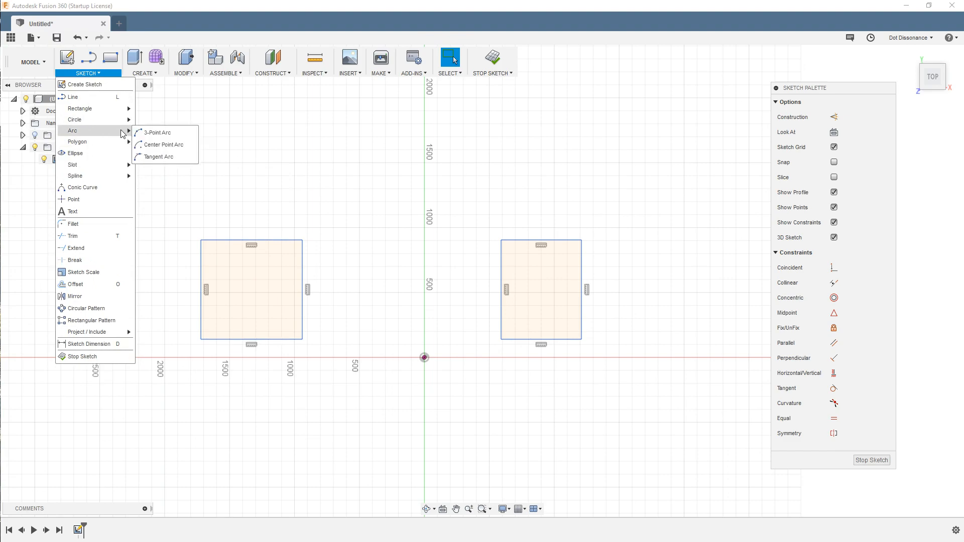
pyautogui.moveTo(109, 178)
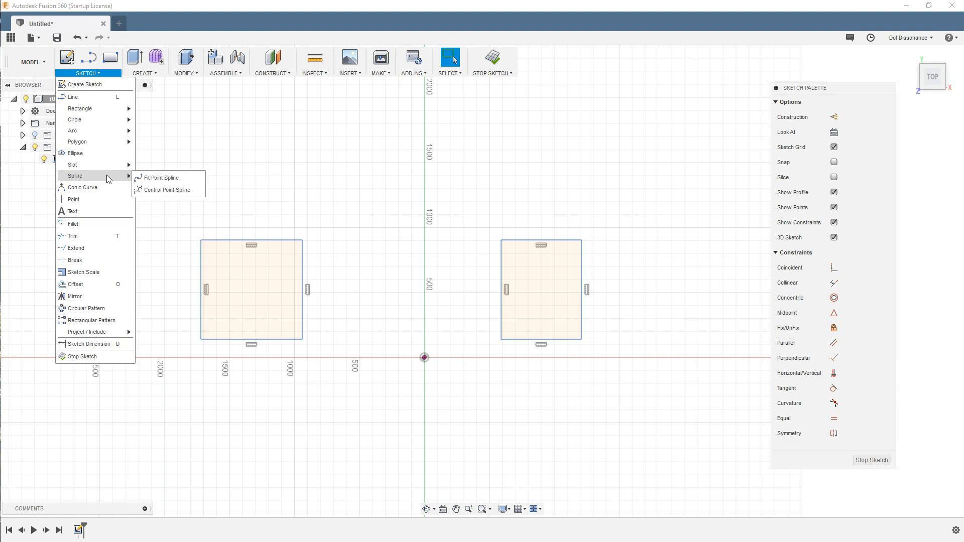
pyautogui.click(160, 177)
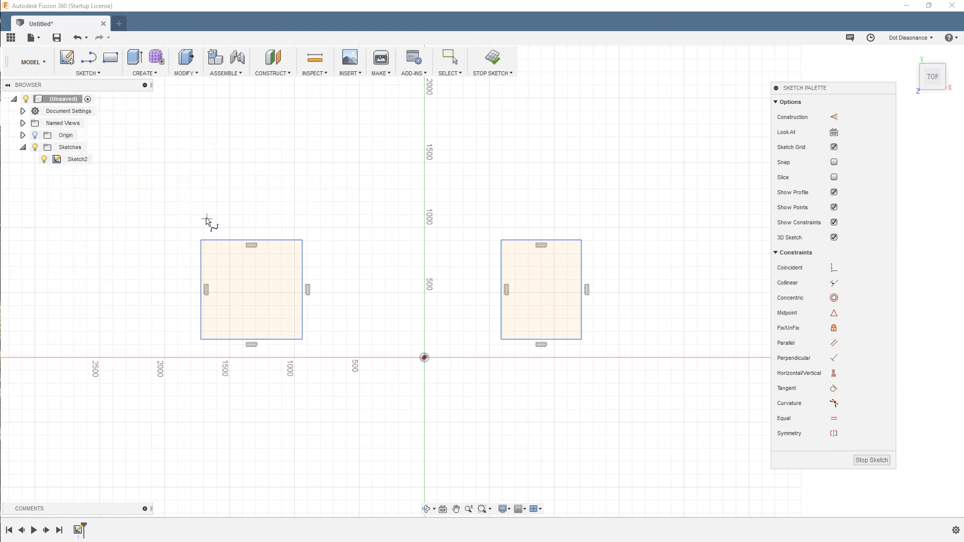
pyautogui.click(303, 240)
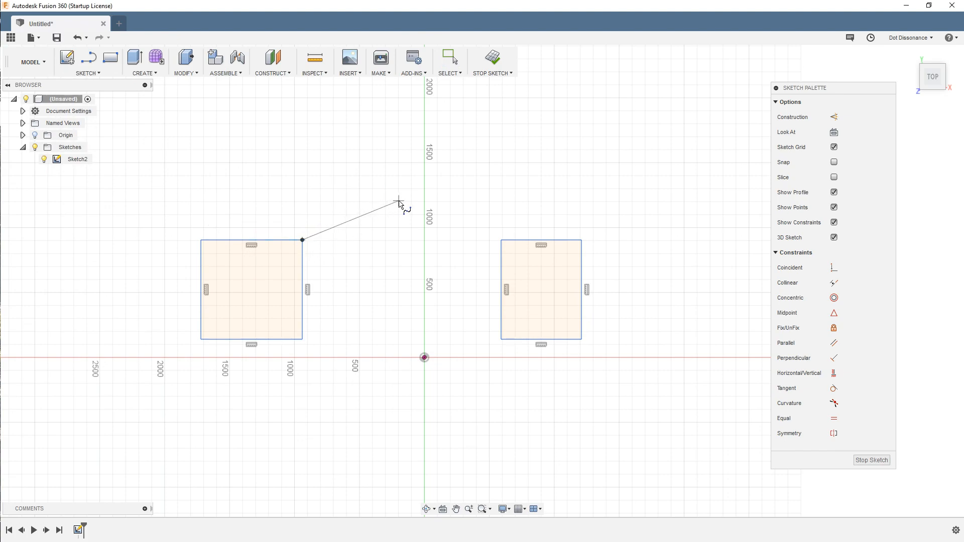
pyautogui.click(362, 209)
pyautogui.click(403, 146)
pyautogui.click(454, 191)
pyautogui.click(514, 202)
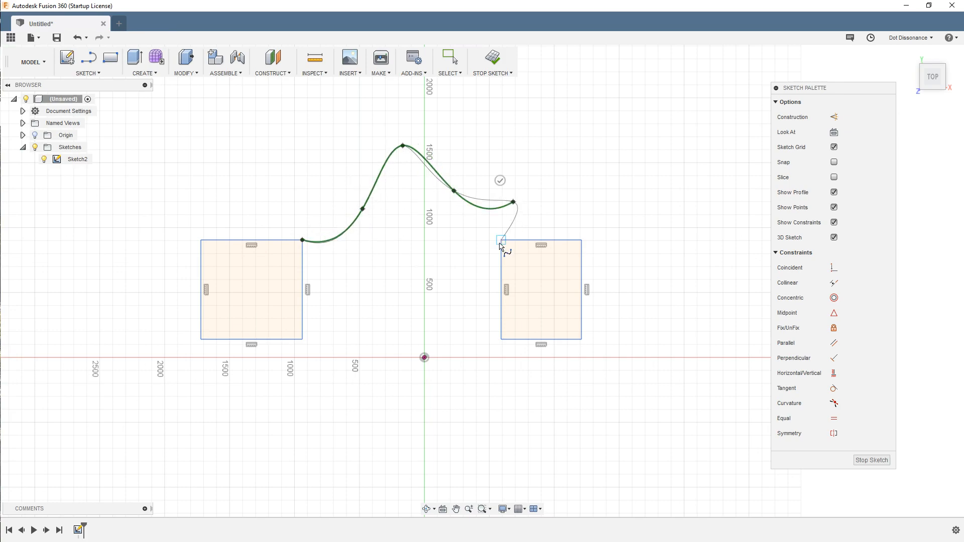
pyautogui.click(501, 241)
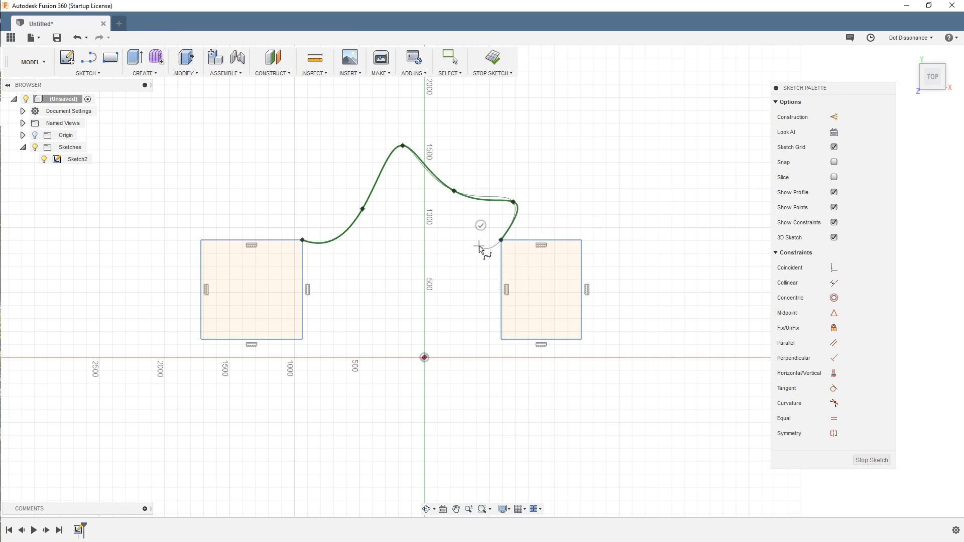
pyautogui.press('Escape')
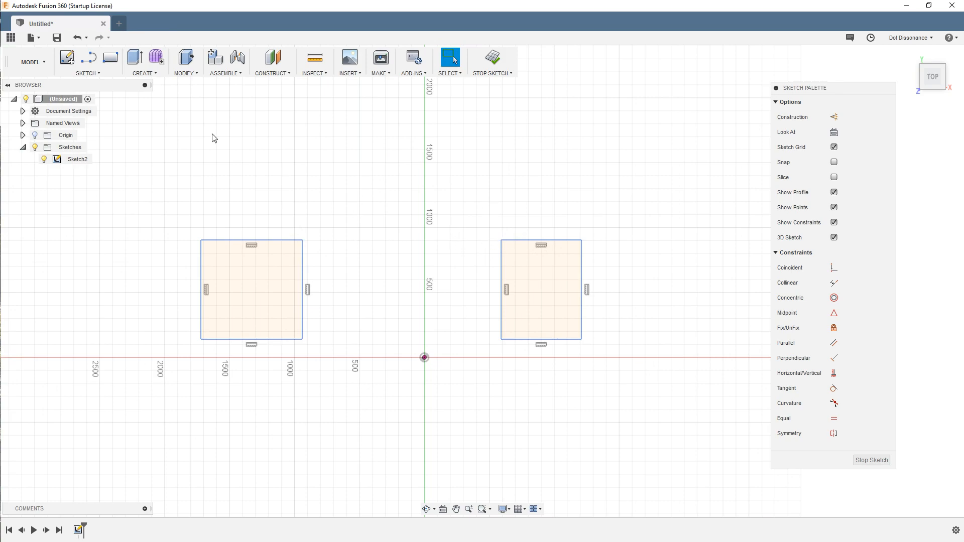
# Step: Draw an arched three-point fit point spline between the facing upper corners of the two rectangles, then undo it
pyautogui.click(89, 73)
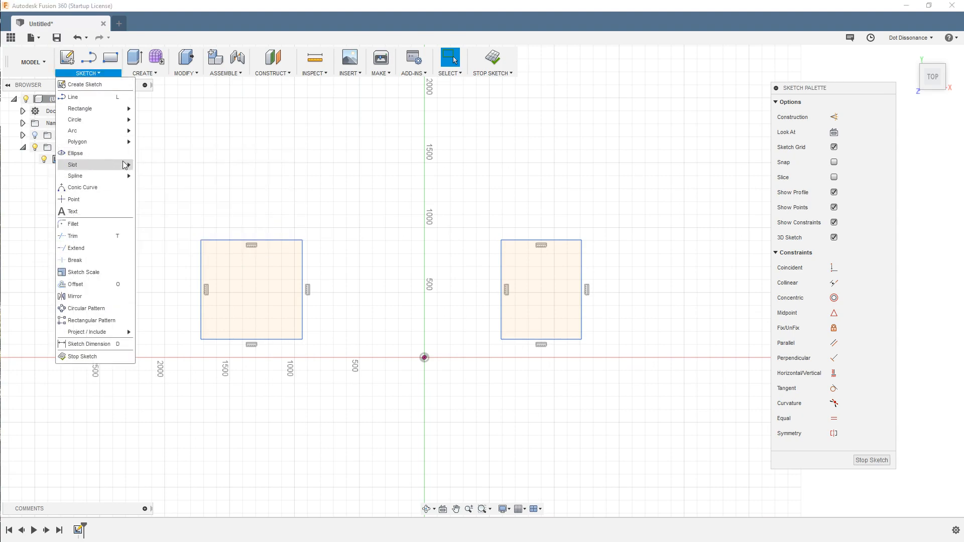
pyautogui.click(151, 177)
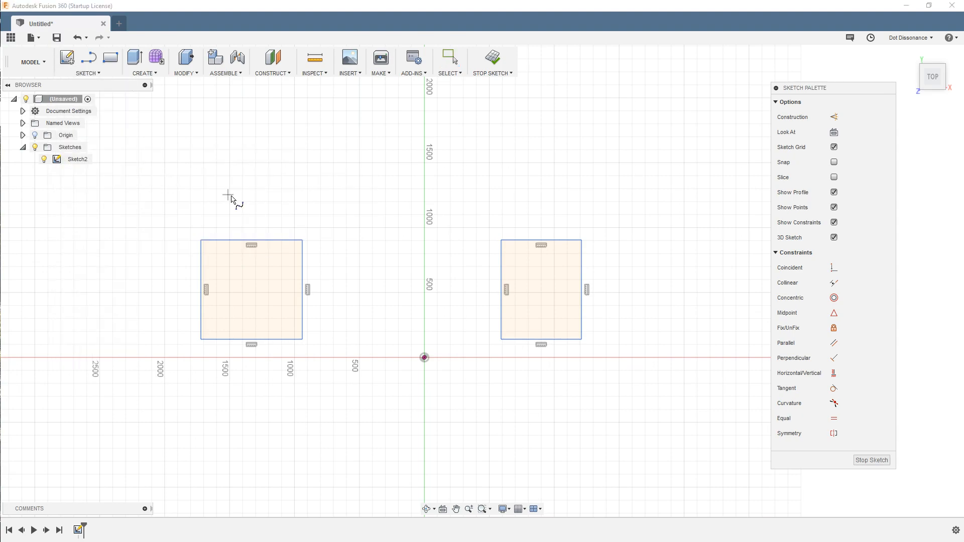
pyautogui.click(303, 240)
pyautogui.click(409, 184)
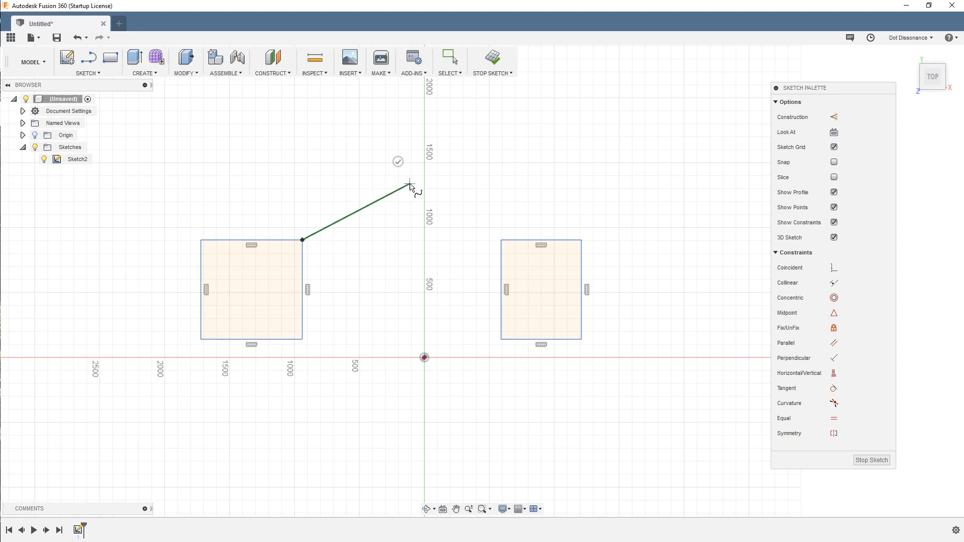
pyautogui.doubleClick(501, 242)
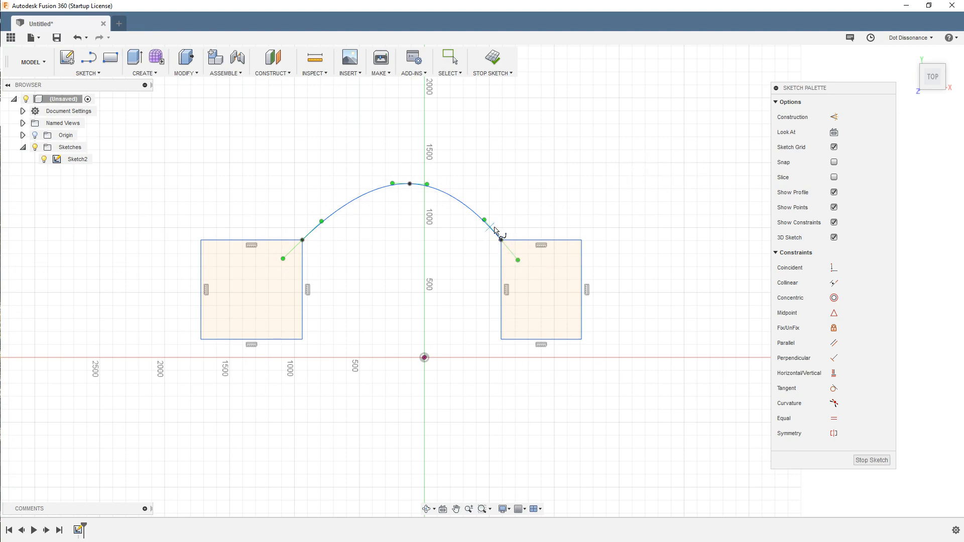
pyautogui.press('Escape')
pyautogui.hotkey('ctrl', 'z')
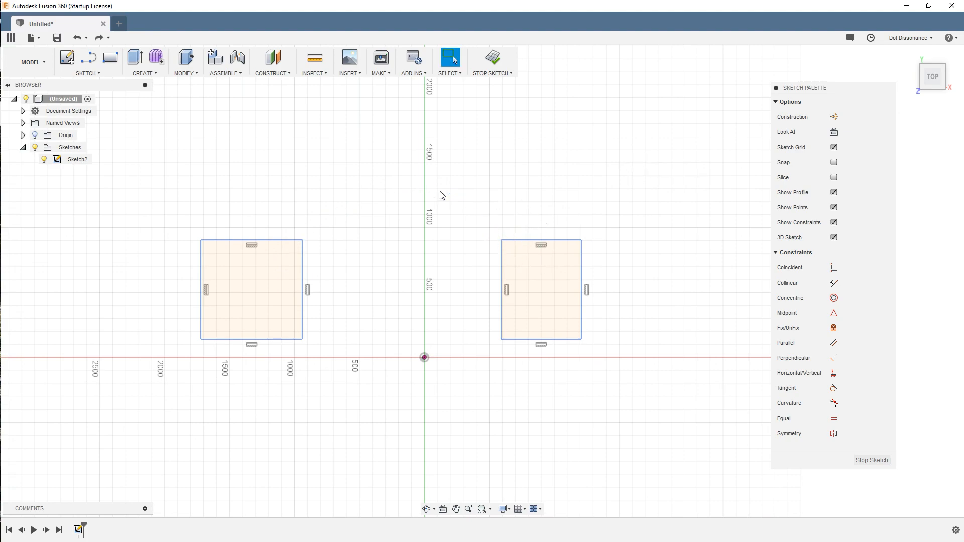
# Step: Draw a fit point spline joining the rectangles' facing upper corners through one middle point about 1300 mm above the red axis
pyautogui.click(87, 73)
pyautogui.moveTo(114, 166)
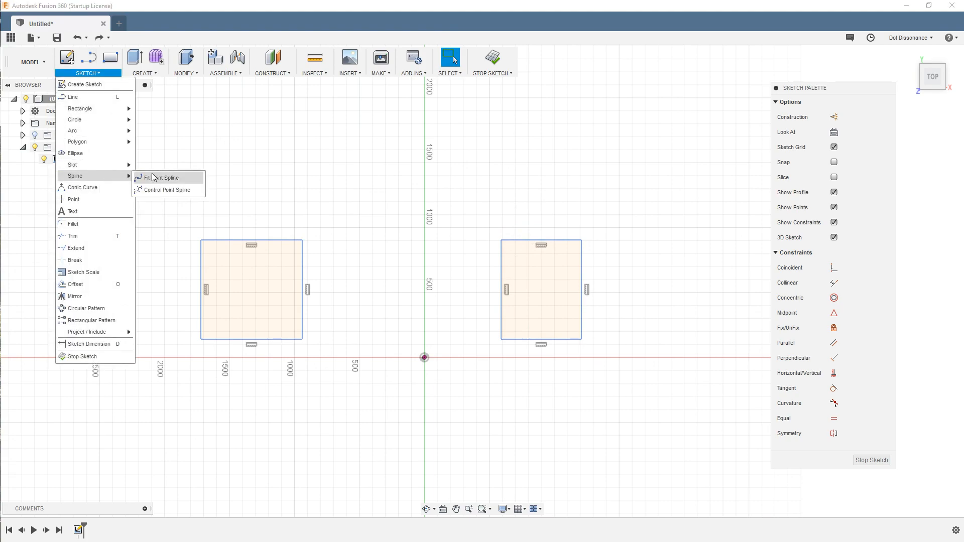
pyautogui.click(158, 177)
pyautogui.click(302, 241)
pyautogui.click(415, 188)
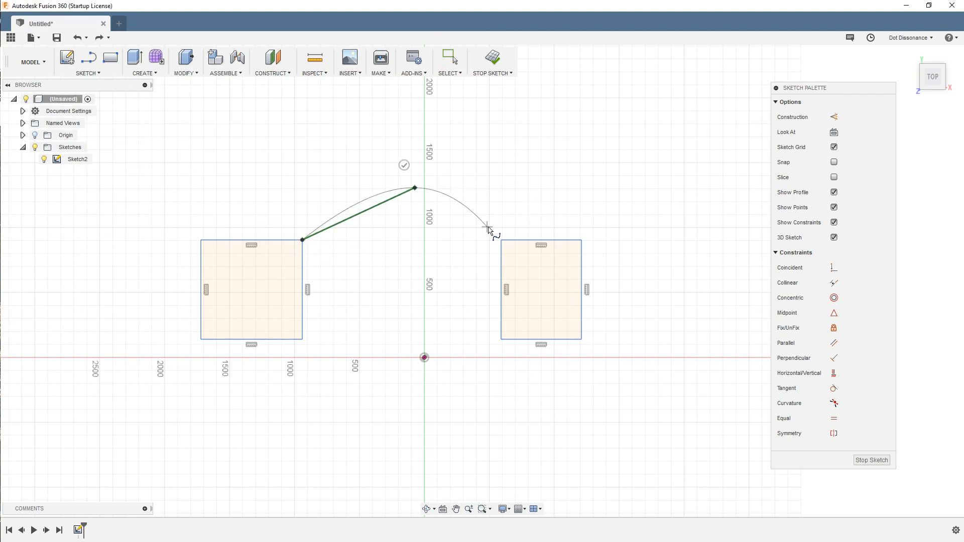
pyautogui.click(501, 240)
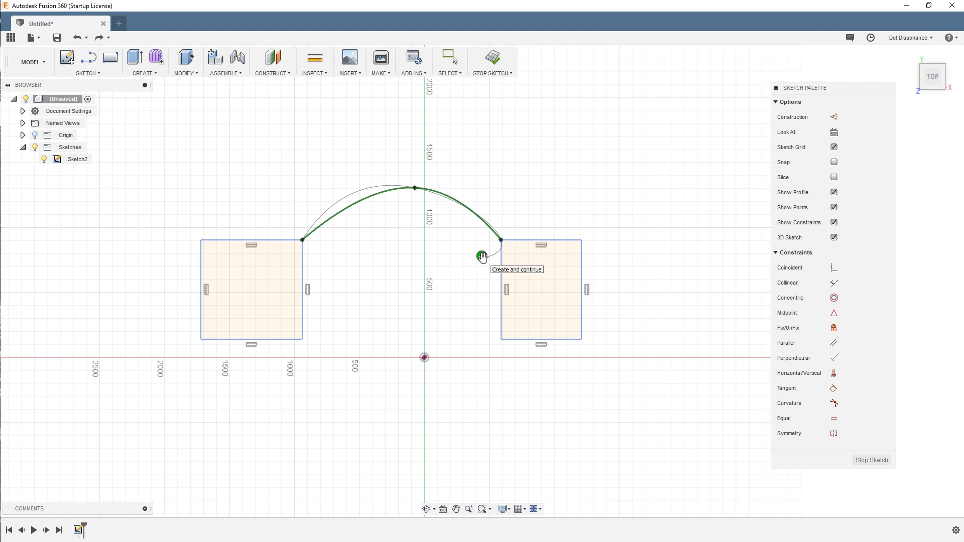
pyautogui.click(482, 256)
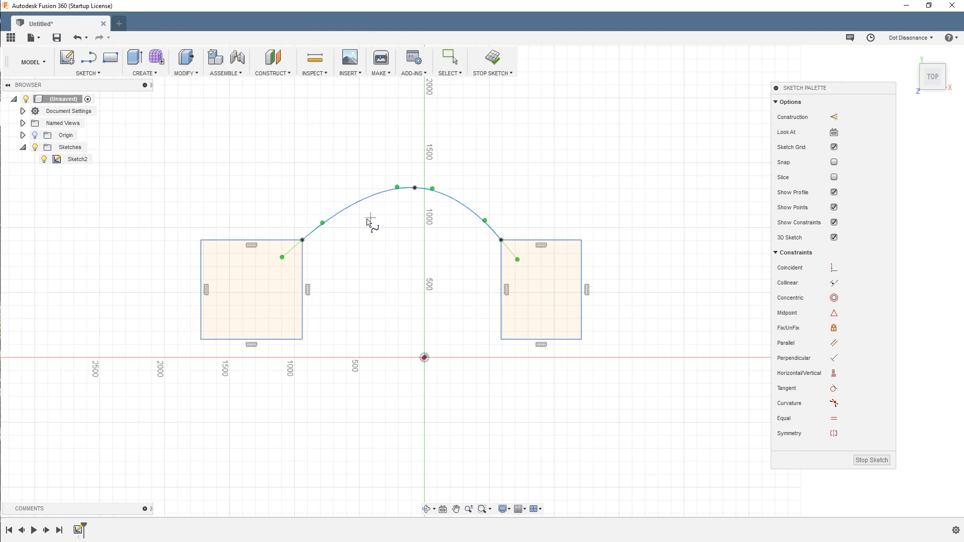
pyautogui.press('Escape')
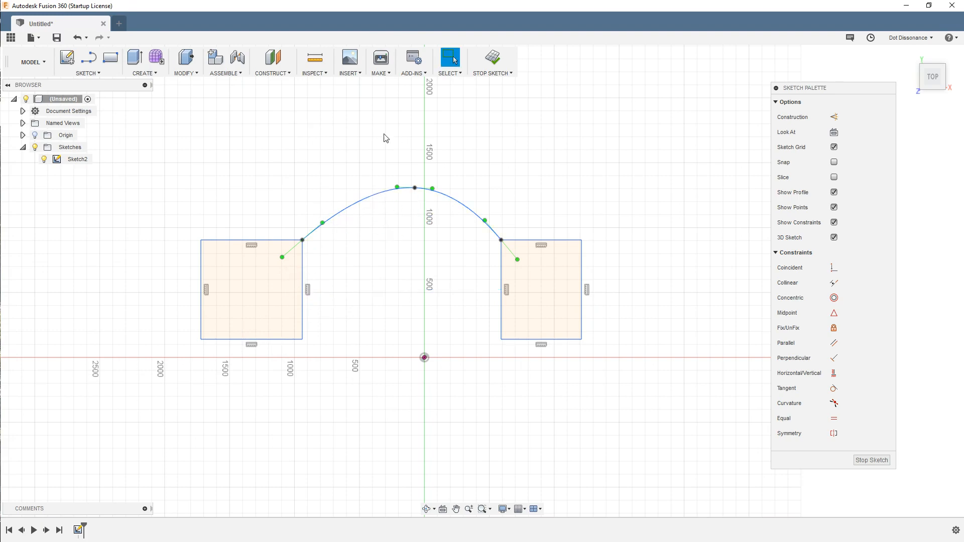
# Step: Shorten the tangent handle at the spline's middle point while keeping it nearly level, giving the arch a sharper peak
pyautogui.scroll(3, 359, 170)
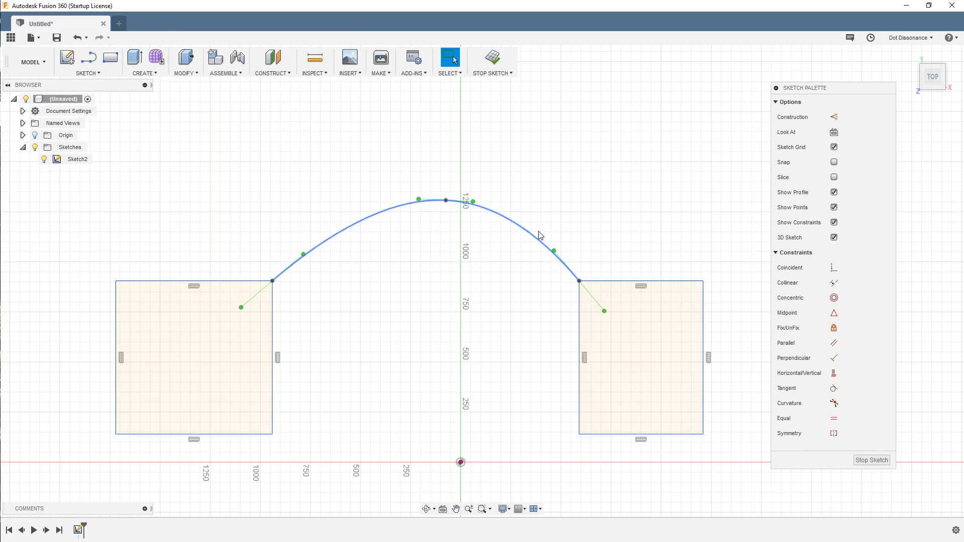
pyautogui.click(473, 202)
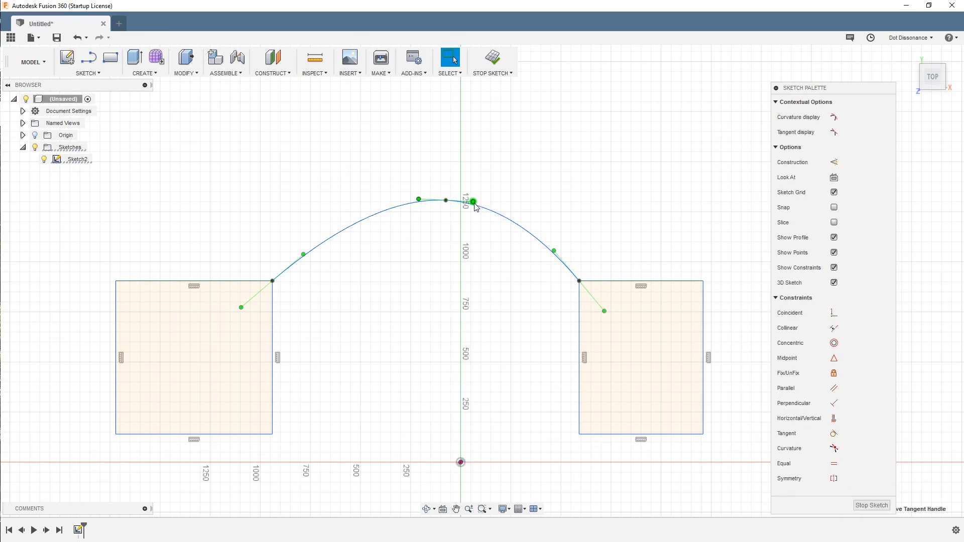
pyautogui.moveTo(475, 203)
pyautogui.mouseDown()
pyautogui.moveTo(516, 206)
pyautogui.moveTo(448, 203)
pyautogui.moveTo(486, 221)
pyautogui.moveTo(496, 202)
pyautogui.moveTo(453, 204)
pyautogui.moveTo(499, 167)
pyautogui.moveTo(508, 204)
pyautogui.moveTo(469, 233)
pyautogui.moveTo(485, 163)
pyautogui.moveTo(459, 199)
pyautogui.mouseUp()
pyautogui.moveTo(468, 196)
pyautogui.mouseDown()
pyautogui.moveTo(473, 202)
pyautogui.moveTo(459, 204)
pyautogui.mouseUp()
pyautogui.press('Escape')
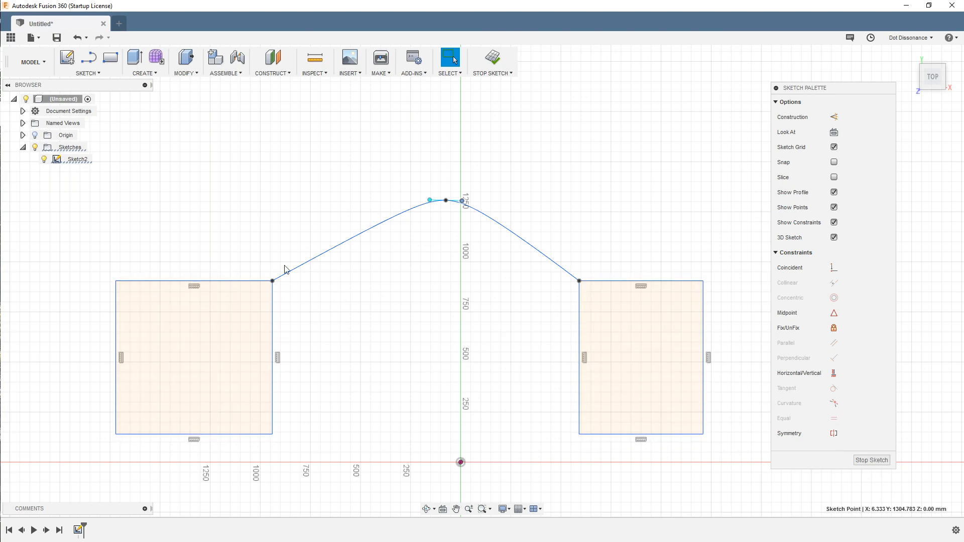
# Step: Apply a curvature constraint between the spline and the top edge of the left rectangle
pyautogui.click(344, 248)
pyautogui.keyDown('shift'); pyautogui.click(241, 282); pyautogui.keyUp('shift')
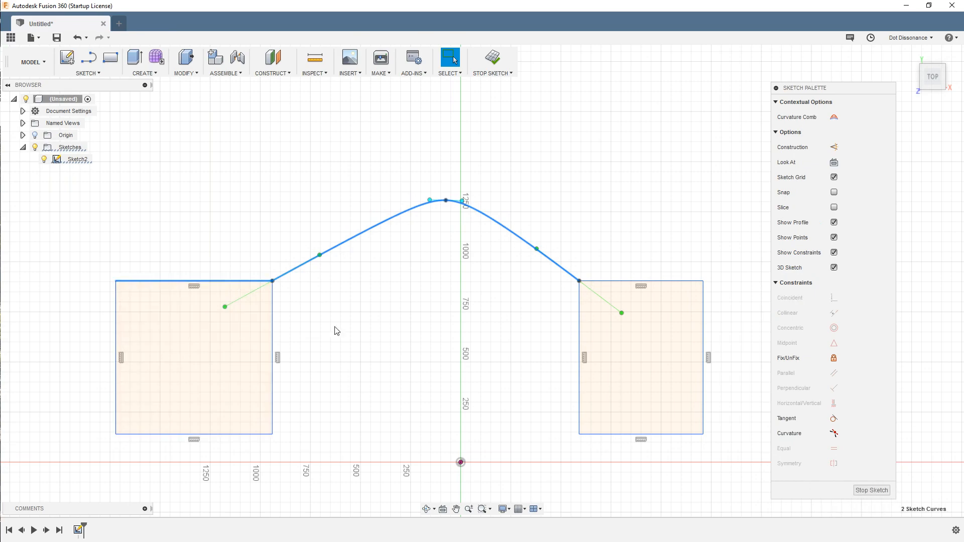
pyautogui.click(834, 434)
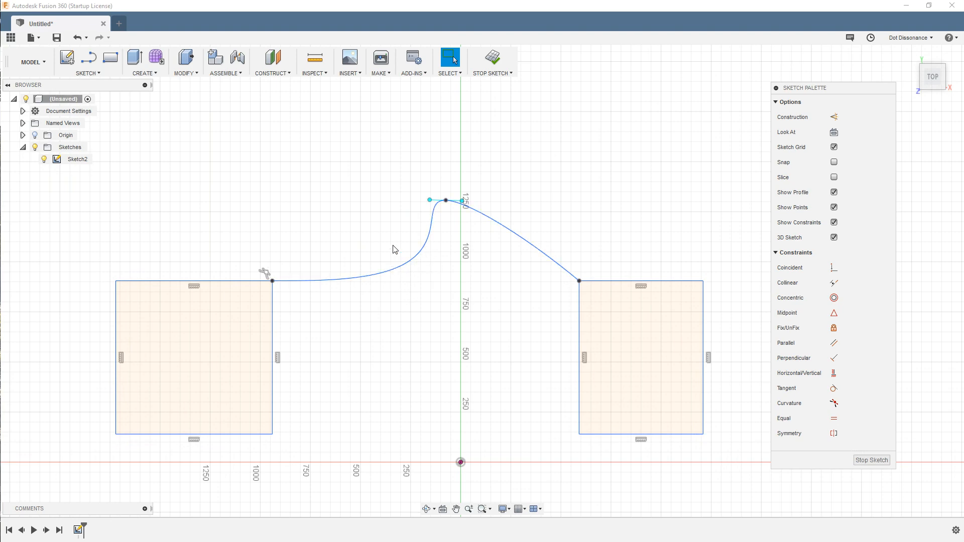
# Step: Shorten the tangent handle at the spline's left end, placing the handle's end at about X -846 mm
pyautogui.click(271, 282)
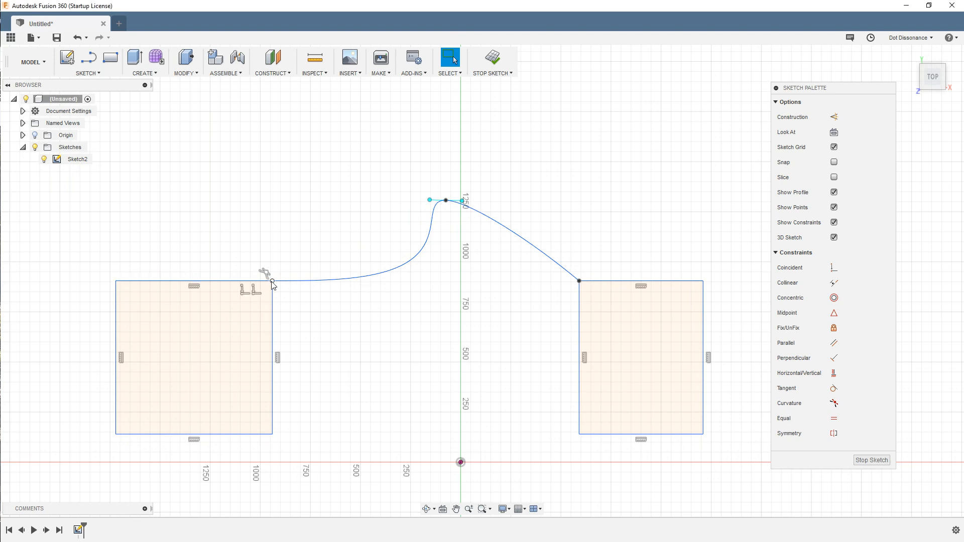
pyautogui.moveTo(326, 283); pyautogui.dragTo(287, 282)
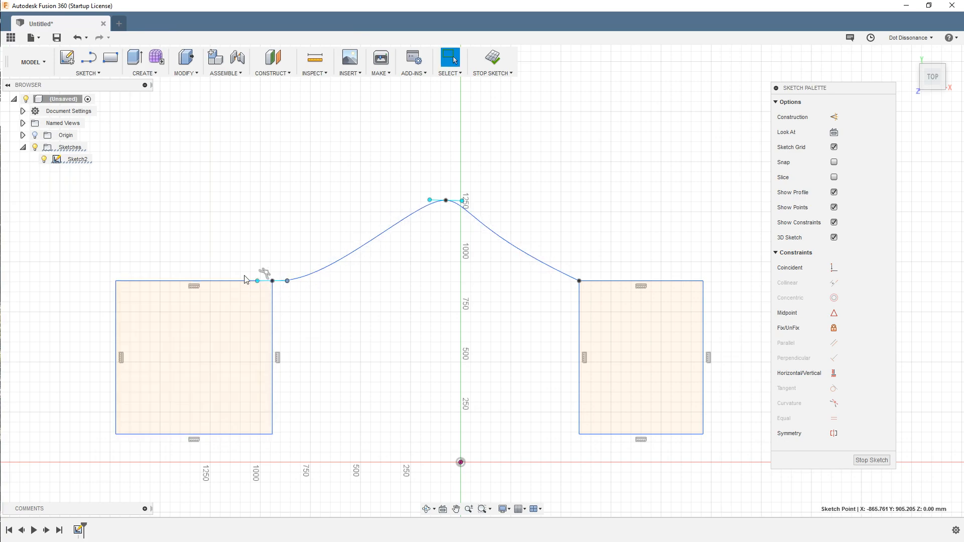
pyautogui.click(262, 280)
pyautogui.moveTo(288, 284)
pyautogui.mouseDown()
pyautogui.moveTo(322, 283)
pyautogui.moveTo(278, 287)
pyautogui.moveTo(292, 284)
pyautogui.mouseUp()
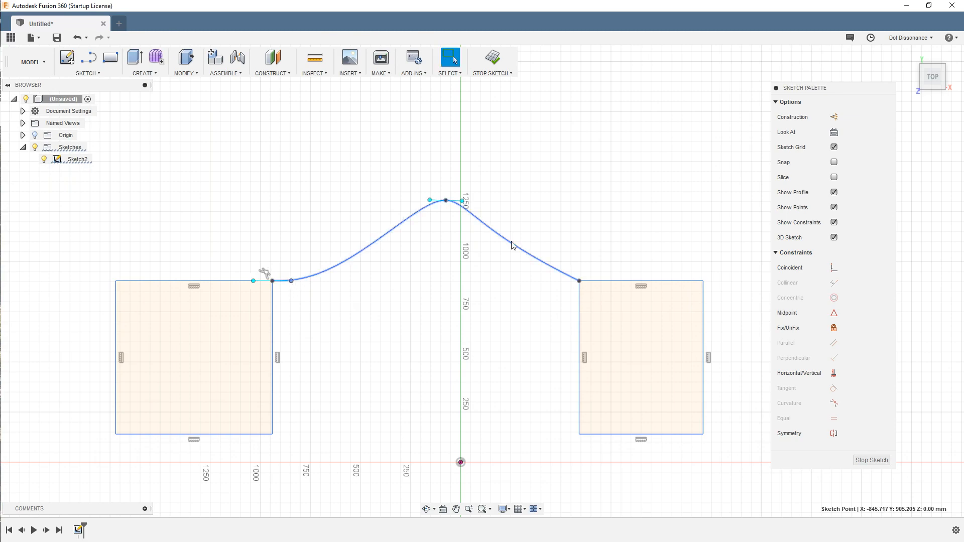
# Step: Delete the curvature-constrained spline between the two rectangles
pyautogui.click(395, 232)
pyautogui.press('Delete')
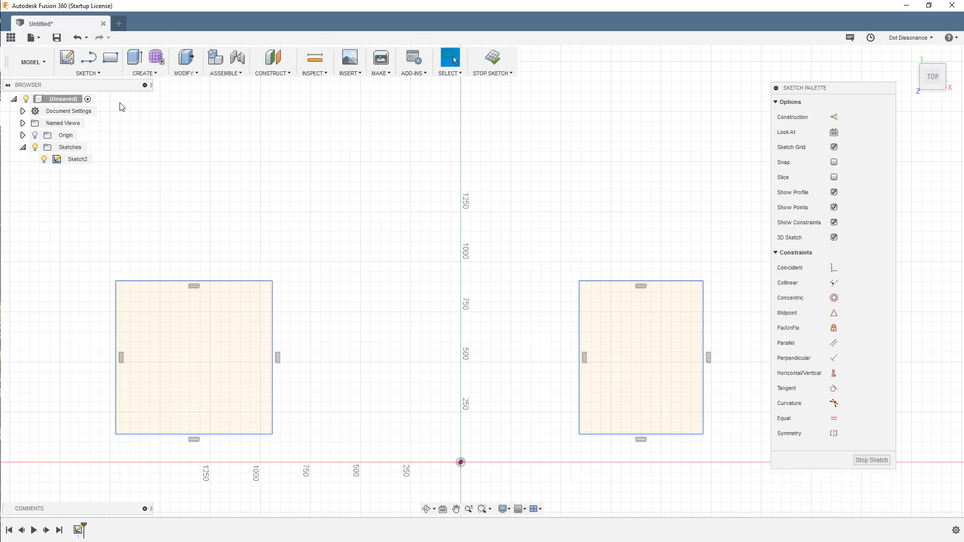
pyautogui.click(88, 73)
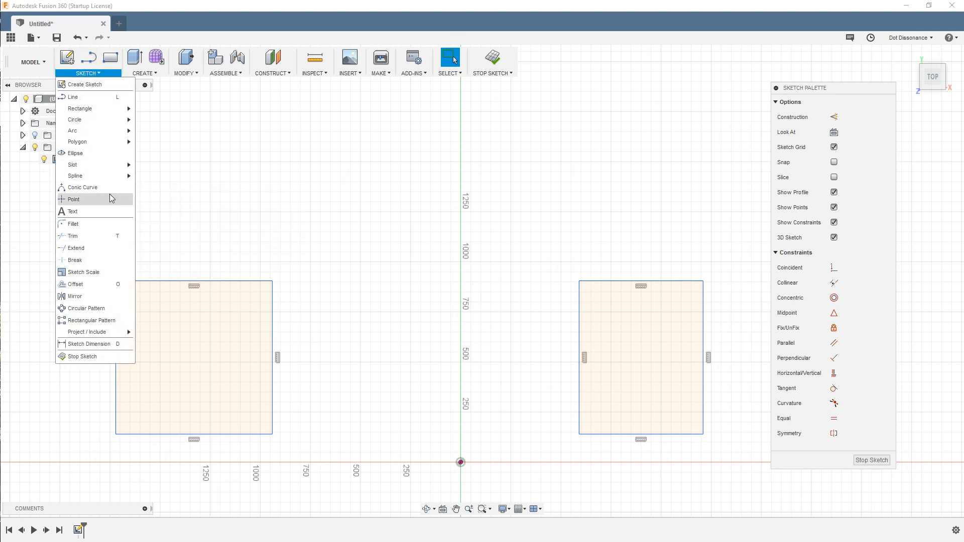
pyautogui.moveTo(119, 177)
pyautogui.click(161, 178)
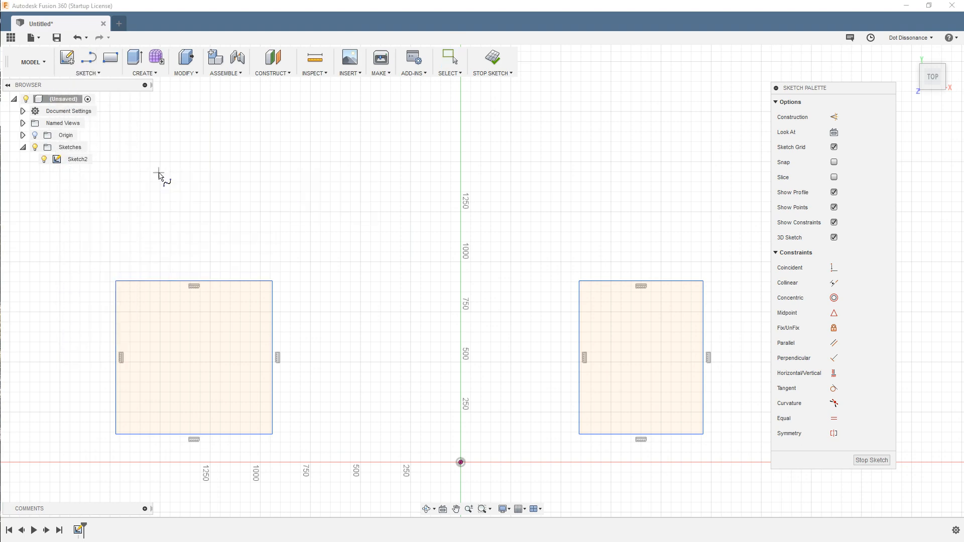
pyautogui.click(272, 281)
pyautogui.press('Escape')
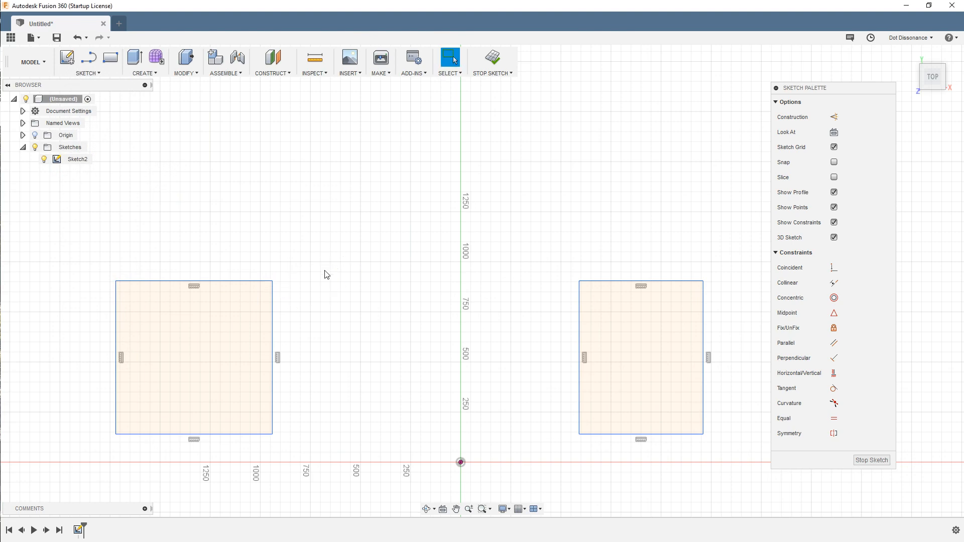
# Step: Draw a fit point spline joining the rectangles' facing upper corners through one middle point about 1250 mm above the red axis
pyautogui.click(94, 76)
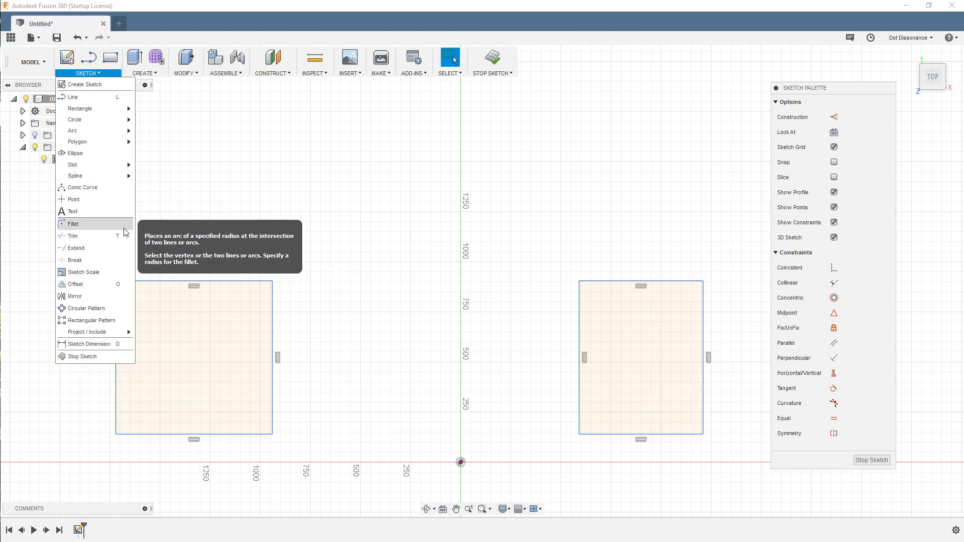
pyautogui.moveTo(112, 180)
pyautogui.click(162, 180)
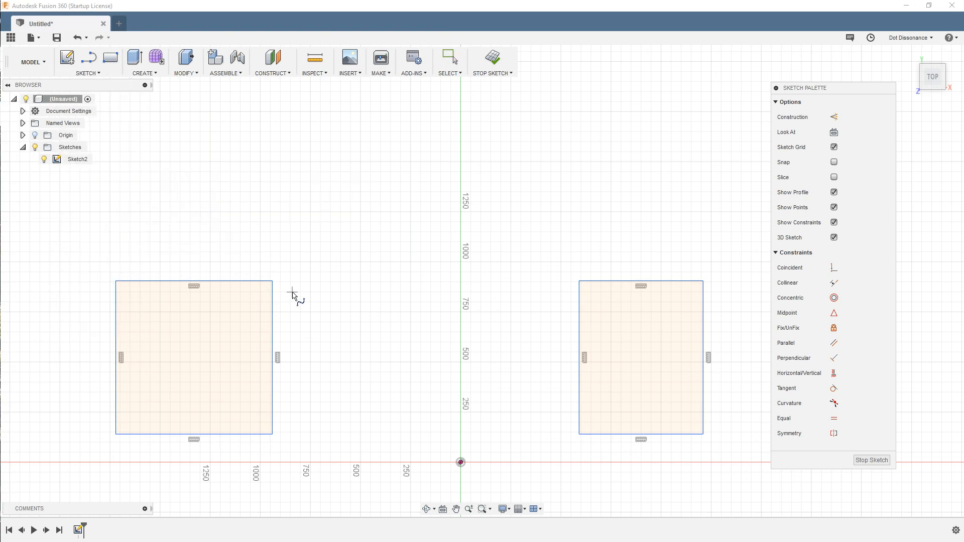
pyautogui.click(272, 281)
pyautogui.click(434, 212)
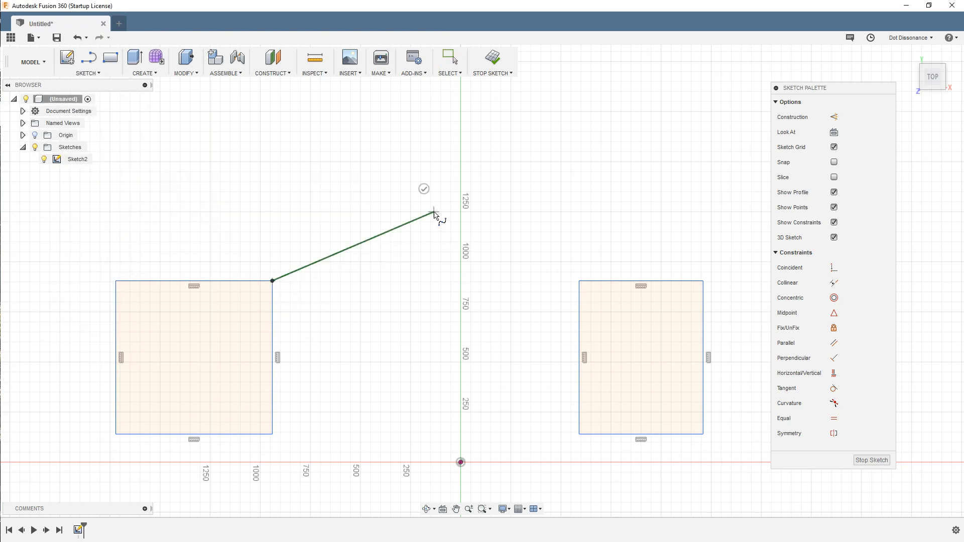
pyautogui.click(579, 281)
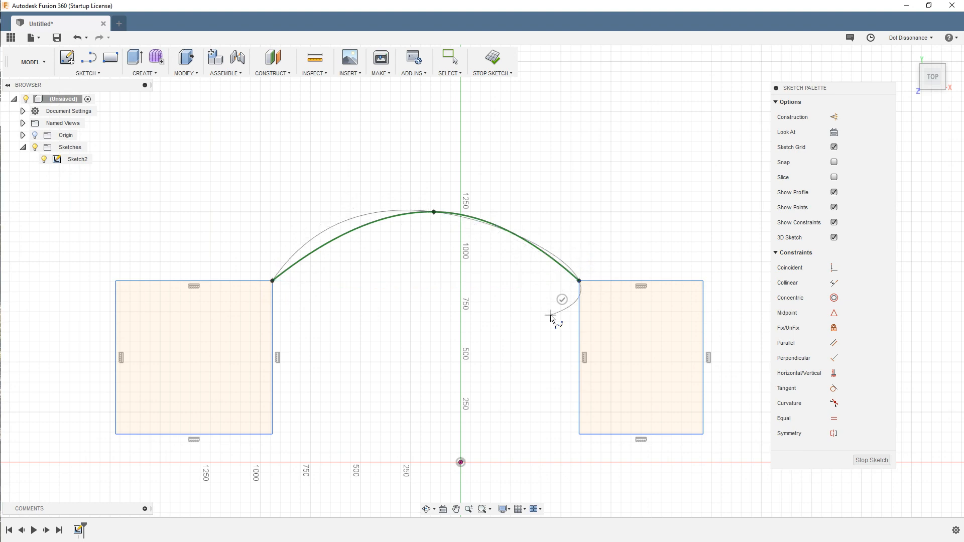
pyautogui.click(563, 301)
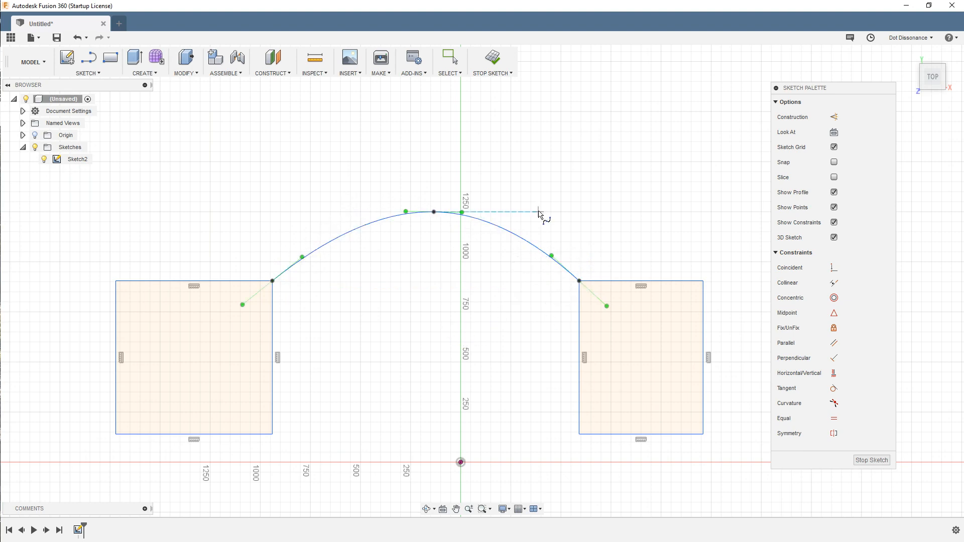
pyautogui.press('Escape')
pyautogui.click(612, 202)
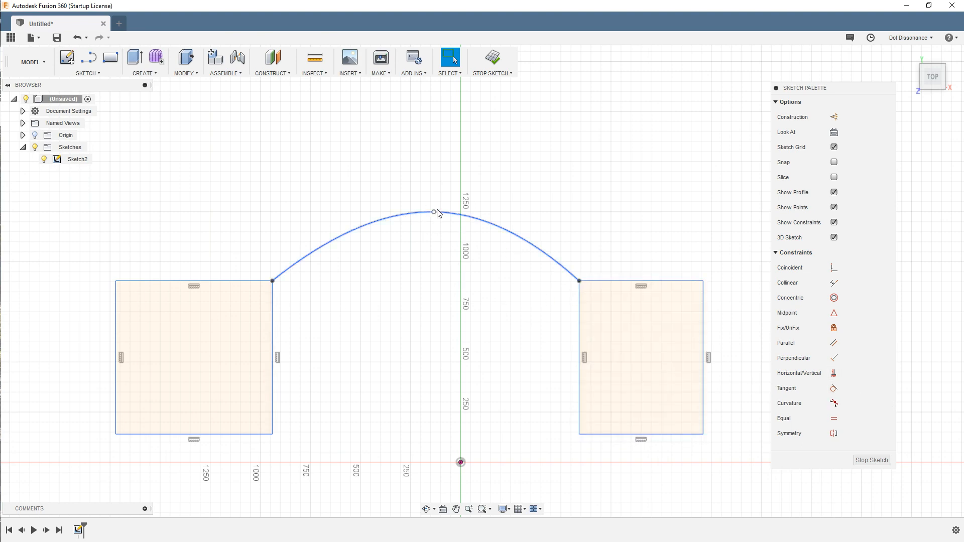
# Step: Apply a curvature constraint between the spline and the top edge of the left rectangle
pyautogui.click(834, 403)
pyautogui.click(335, 245)
pyautogui.click(233, 279)
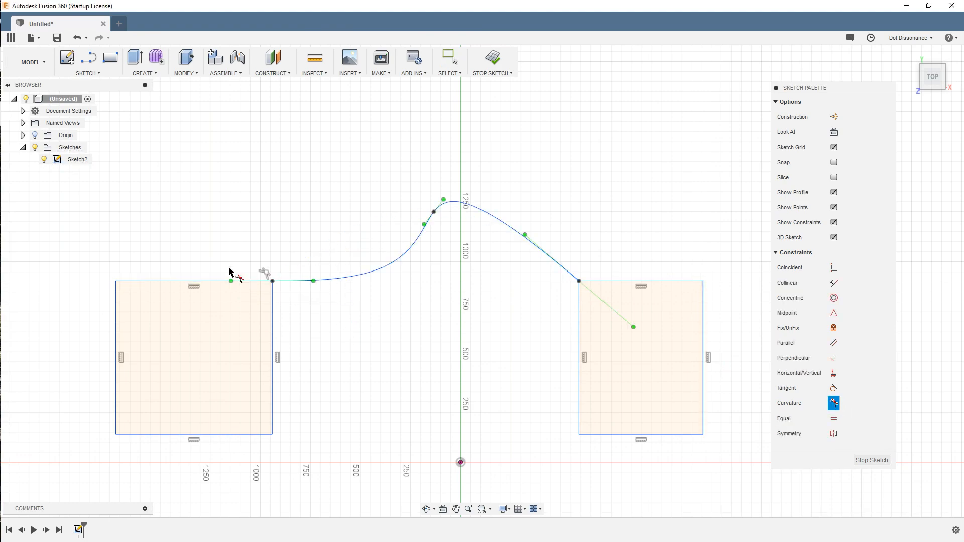
pyautogui.press('Escape')
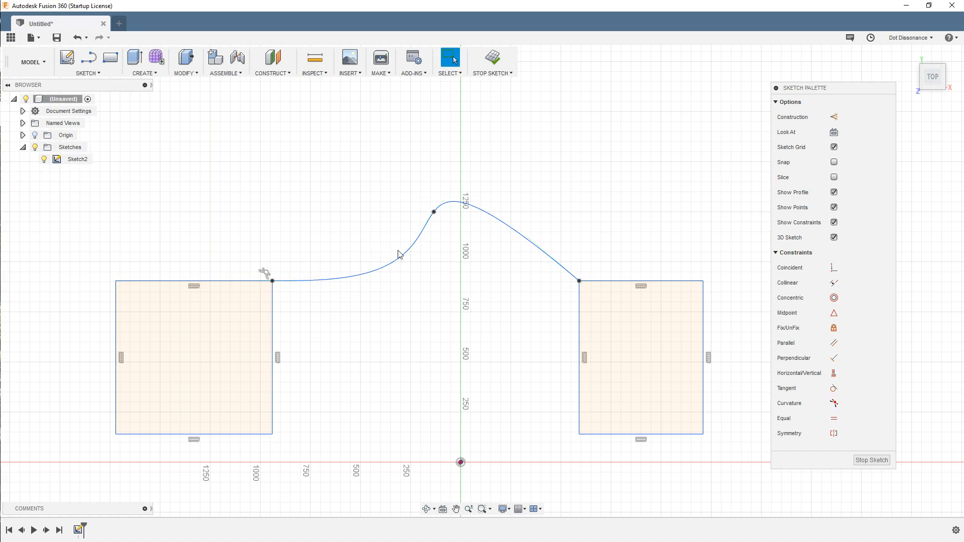
# Step: Apply a tangent constraint between the spline and the top edge of the right rectangle
pyautogui.click(563, 270)
pyautogui.keyDown('ctrl'); pyautogui.click(606, 282); pyautogui.keyUp('ctrl')
pyautogui.click(833, 419)
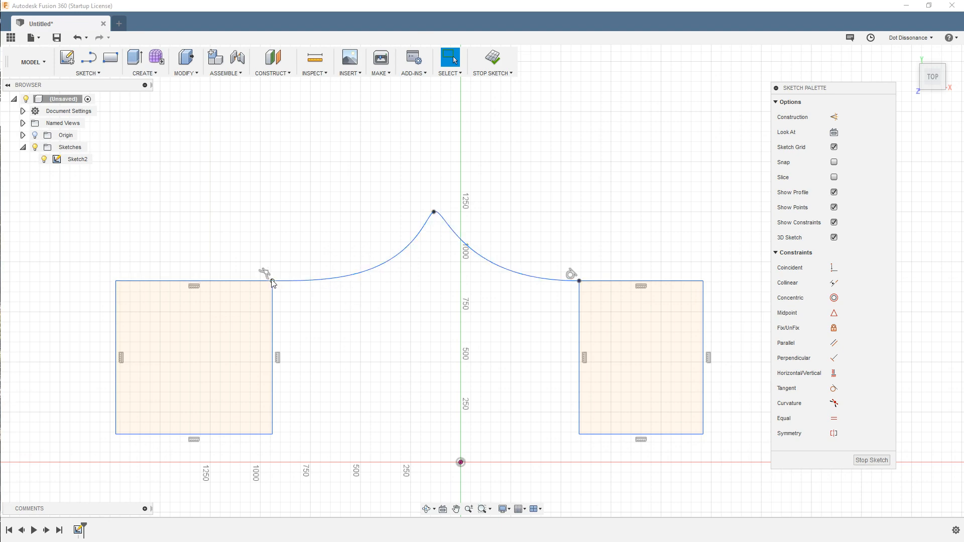
# Step: Shorten the tangent handles at both spline ends, placing the inner end of the left handle at about X -806 mm
pyautogui.click(354, 279)
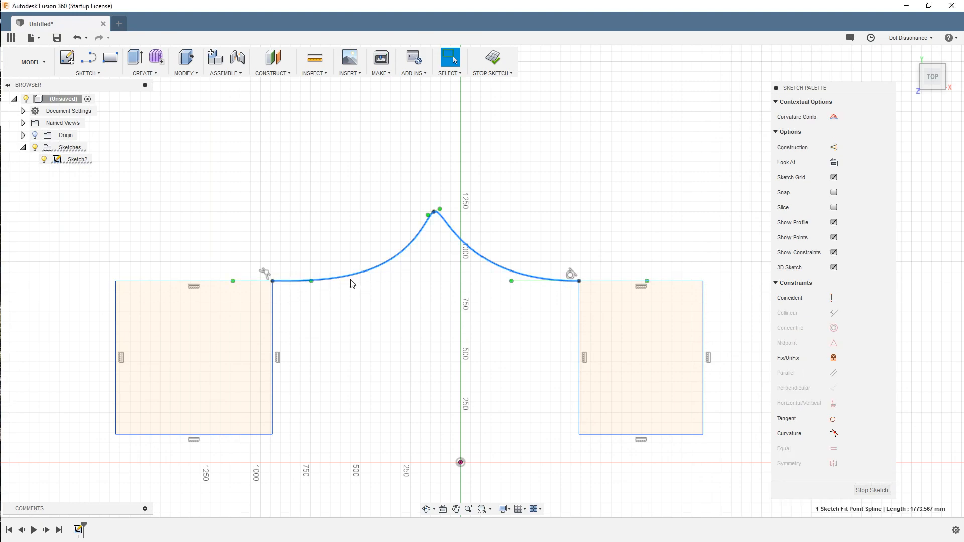
pyautogui.moveTo(311, 282)
pyautogui.mouseDown()
pyautogui.moveTo(283, 285)
pyautogui.moveTo(291, 285)
pyautogui.mouseUp()
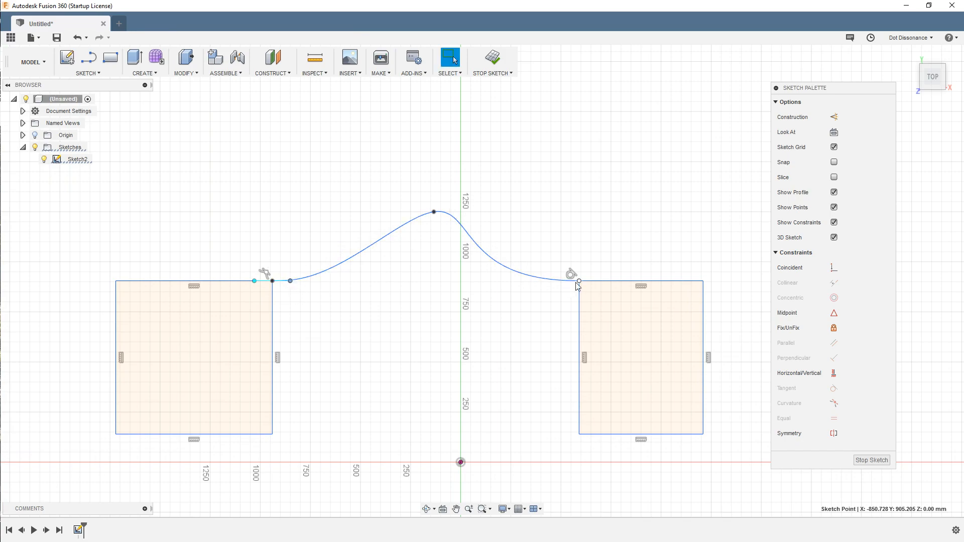
pyautogui.click(578, 283)
pyautogui.moveTo(514, 285)
pyautogui.mouseDown()
pyautogui.moveTo(542, 282)
pyautogui.moveTo(552, 296)
pyautogui.mouseUp()
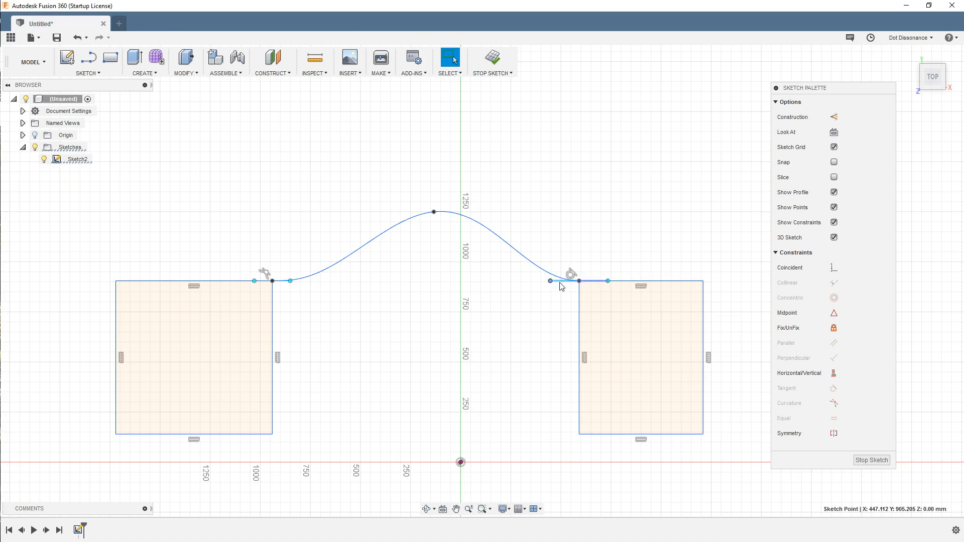
pyautogui.moveTo(550, 283)
pyautogui.mouseDown()
pyautogui.moveTo(517, 290)
pyautogui.moveTo(554, 290)
pyautogui.mouseUp()
pyautogui.moveTo(291, 282)
pyautogui.mouseDown()
pyautogui.moveTo(366, 287)
pyautogui.moveTo(300, 283)
pyautogui.mouseUp()
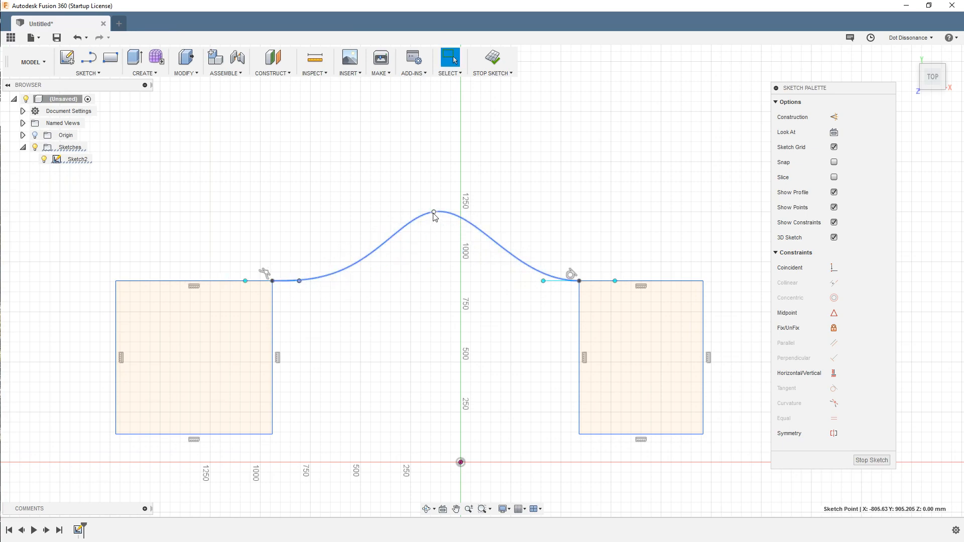
# Step: Make the middle spline point's tangent handle roughly horizontal, placing its end at about X 6 mm, Y 1249 mm
pyautogui.click(435, 213)
pyautogui.moveTo(456, 209)
pyautogui.mouseDown()
pyautogui.moveTo(512, 206)
pyautogui.moveTo(510, 215)
pyautogui.moveTo(463, 213)
pyautogui.mouseUp()
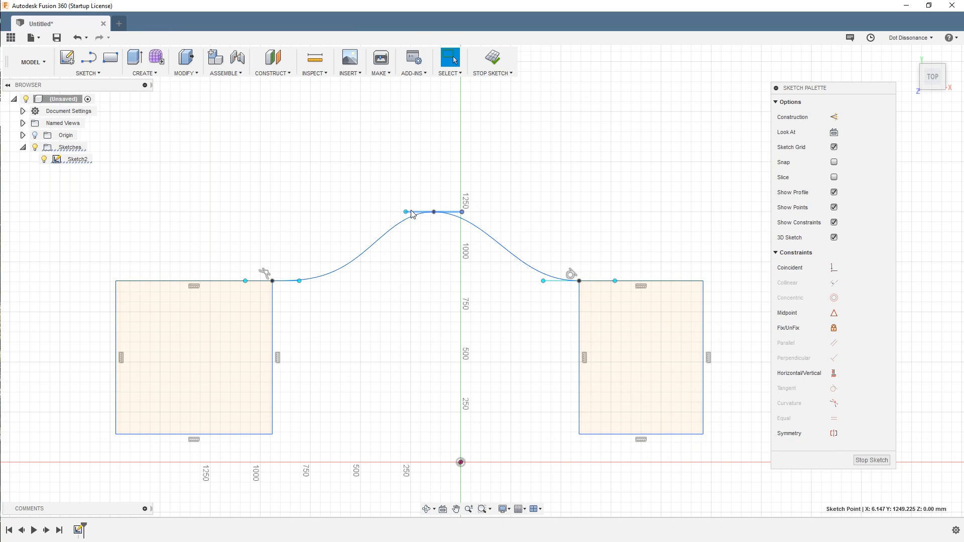
pyautogui.press('Escape')
# Step: Dimension the length of the middle spline point's tangent handle as 280 mm
pyautogui.press('d')
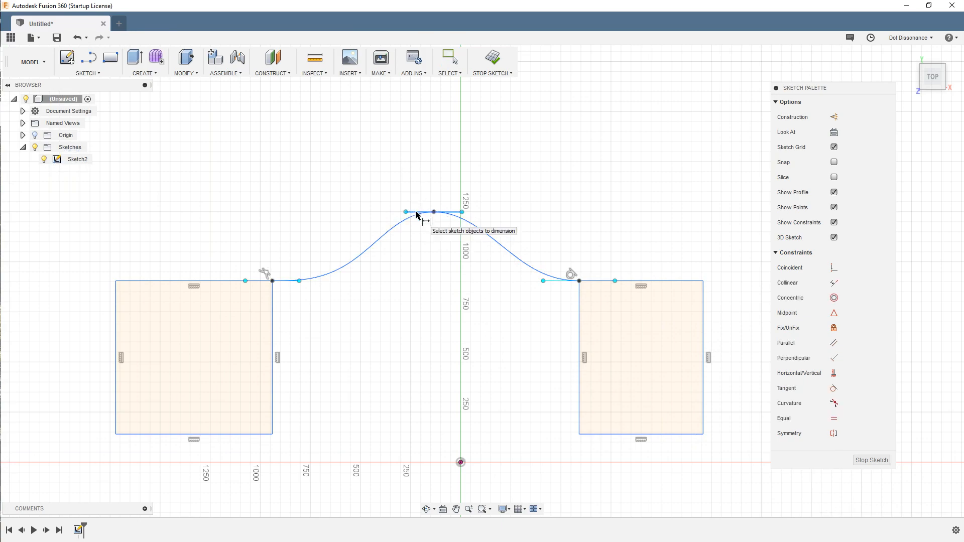
pyautogui.click(416, 215)
pyautogui.click(440, 171)
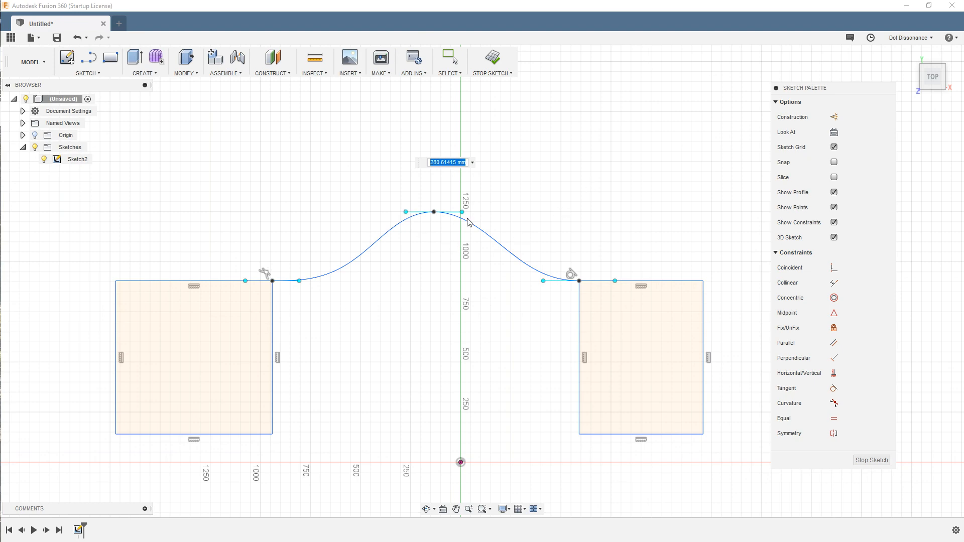
pyautogui.write('280')
pyautogui.press('Return')
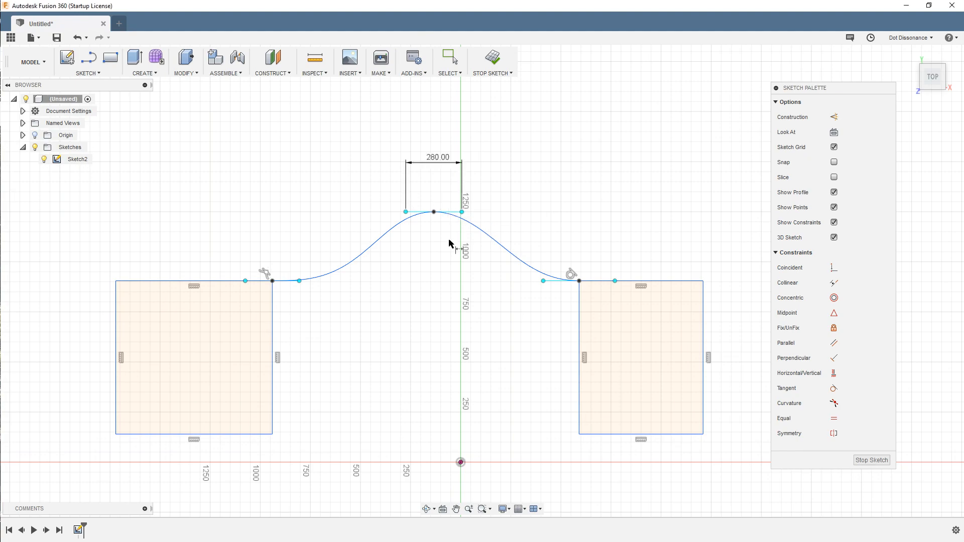
# Step: Add a 1° angle dimension between the middle tangent handle and the left rectangle's top edge
pyautogui.click(414, 215)
pyautogui.click(221, 283)
pyautogui.click(420, 249)
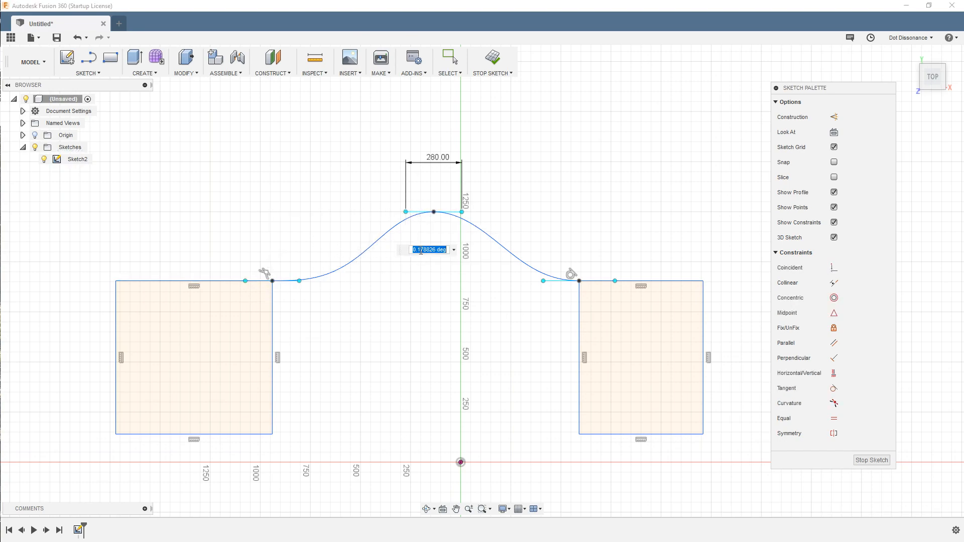
pyautogui.press('Return')
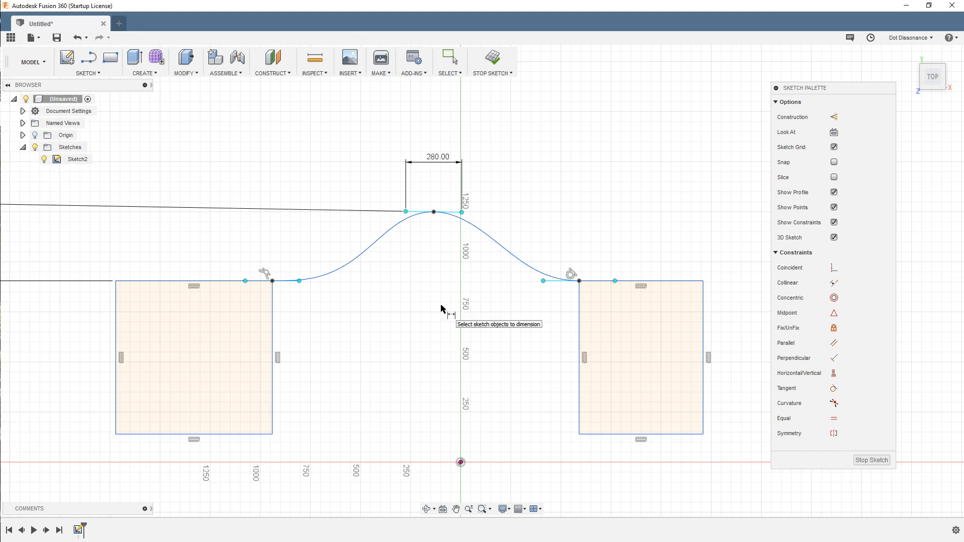
pyautogui.scroll(-10, 437, 316)
pyautogui.scroll(-10, 420, 378)
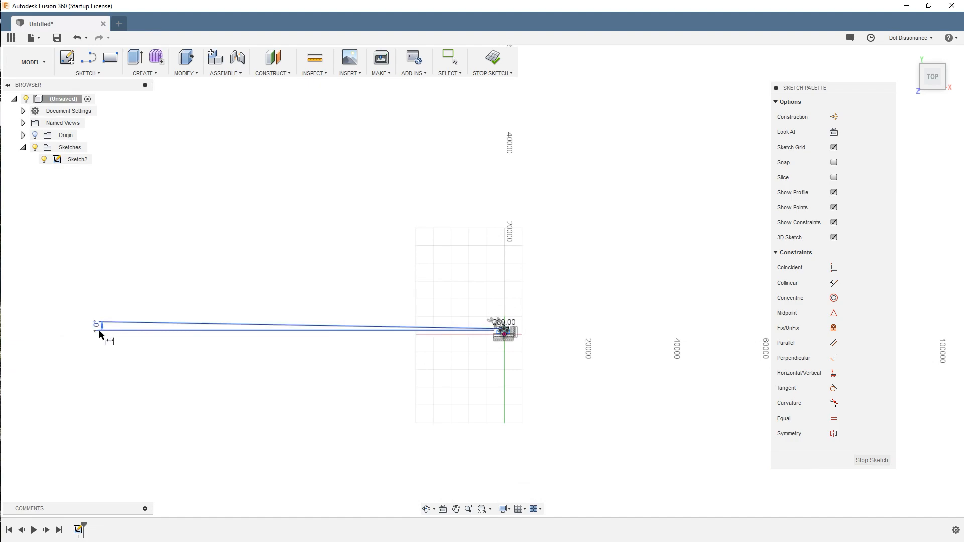
pyautogui.scroll(5, 502, 344)
pyautogui.scroll(6, 491, 331)
pyautogui.scroll(-2, 497, 315)
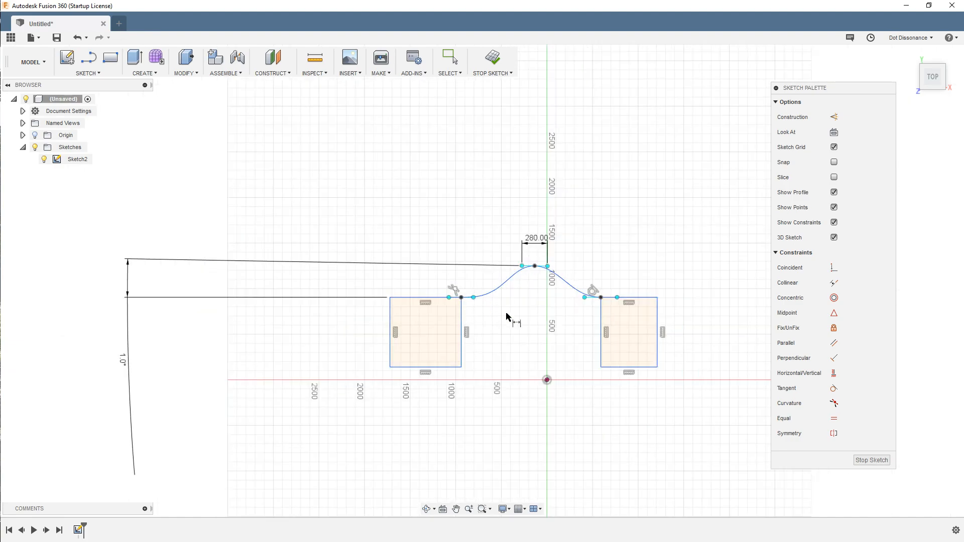
pyautogui.scroll(3, 531, 292)
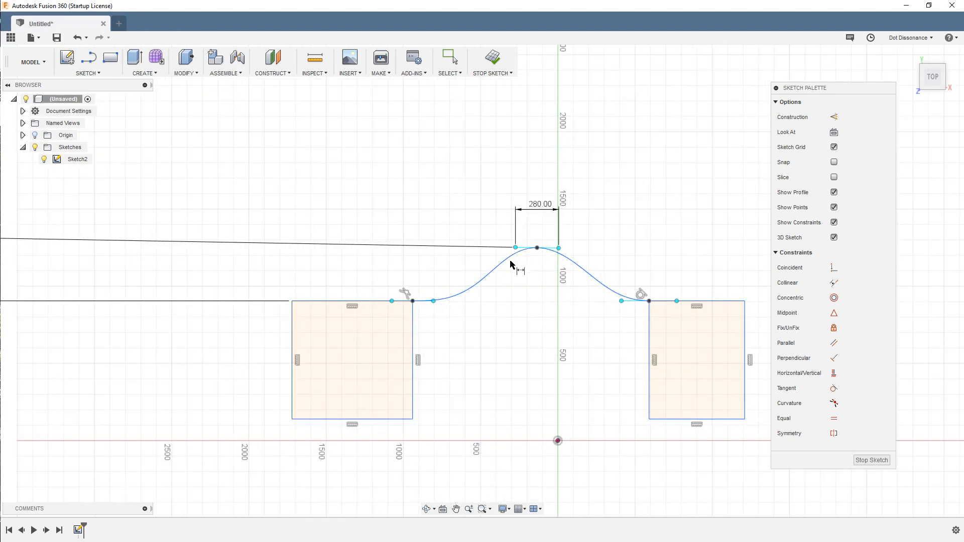
pyautogui.click(537, 248)
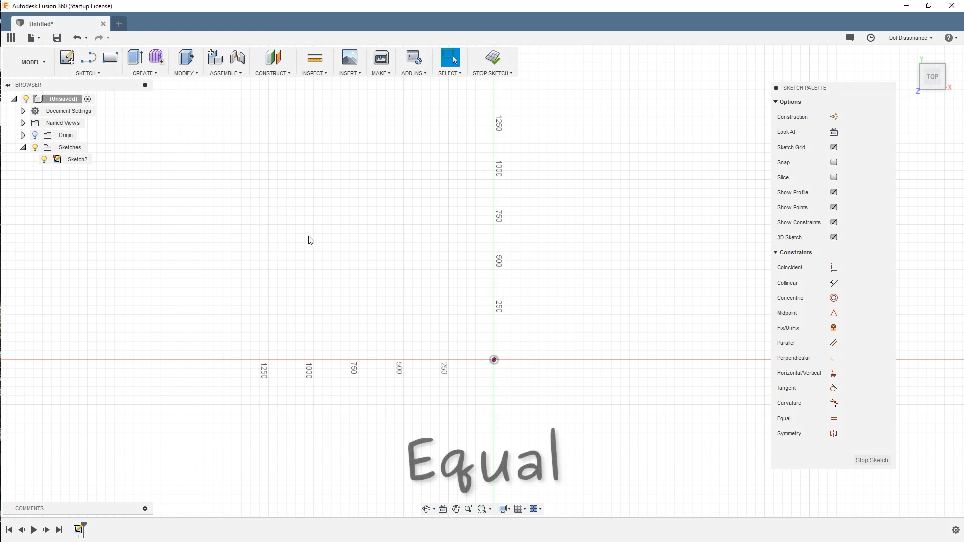
# Step: Draw three separate circles of increasing size, the smallest on the left with a radius of about 256 mm
pyautogui.press('c')
pyautogui.click(254, 211)
pyautogui.click(281, 247)
pyautogui.click(433, 244)
pyautogui.click(486, 265)
pyautogui.click(581, 193)
pyautogui.click(562, 267)
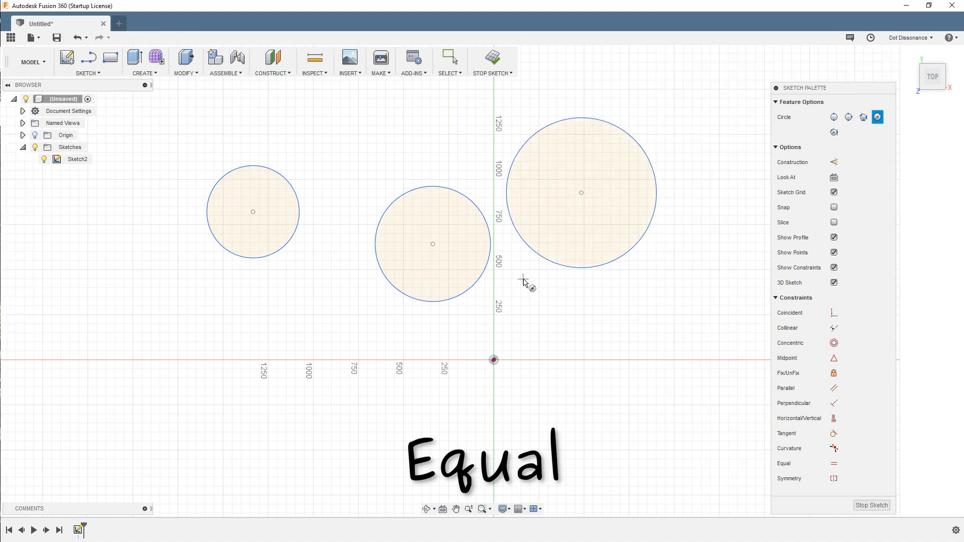
pyautogui.press('Escape')
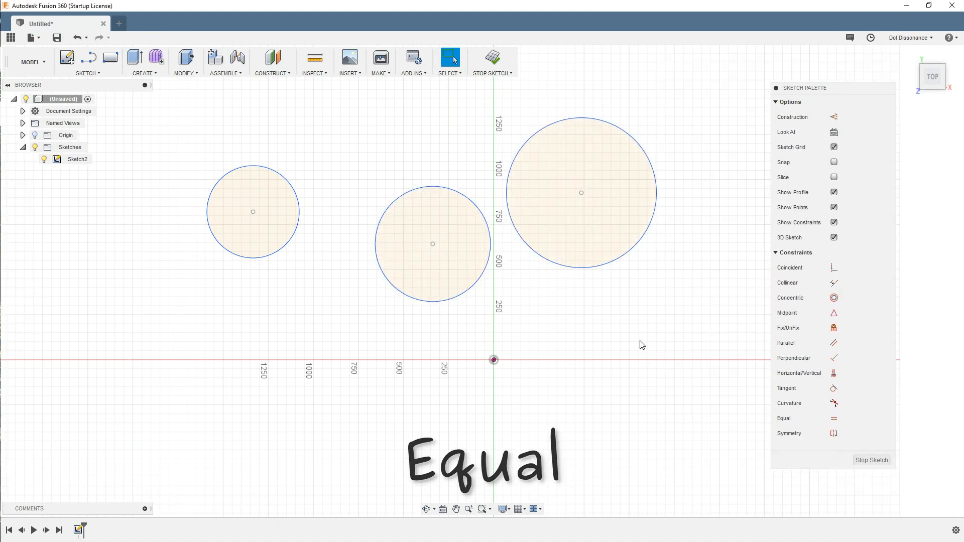
# Step: Apply an equal constraint between the leftmost and rightmost circles
pyautogui.click(266, 258)
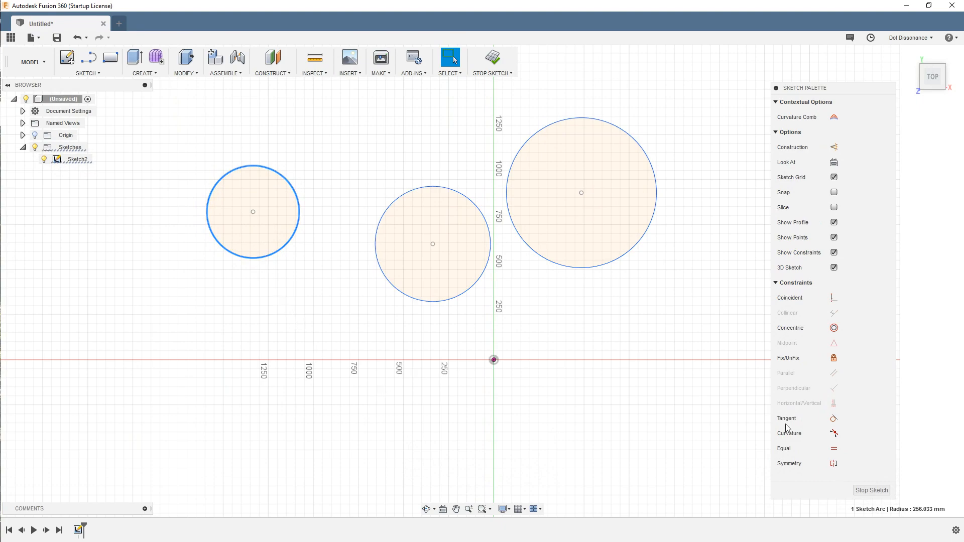
pyautogui.click(834, 448)
pyautogui.click(604, 263)
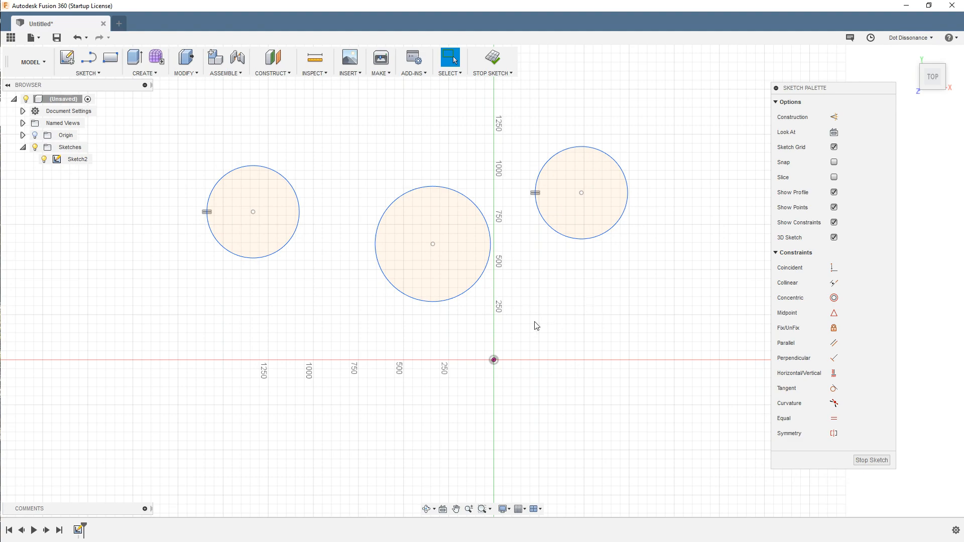
# Step: Draw two slanted lines below the right circle, the first about 897 mm long and the second longer
pyautogui.press('l')
pyautogui.click(615, 280)
pyautogui.click(526, 415)
pyautogui.press('Escape')
pyautogui.press('l')
pyautogui.click(691, 288)
pyautogui.click(598, 477)
pyautogui.press('Escape')
# Step: Apply an equal constraint between the two slanted lines
pyautogui.click(578, 338)
pyautogui.click(834, 419)
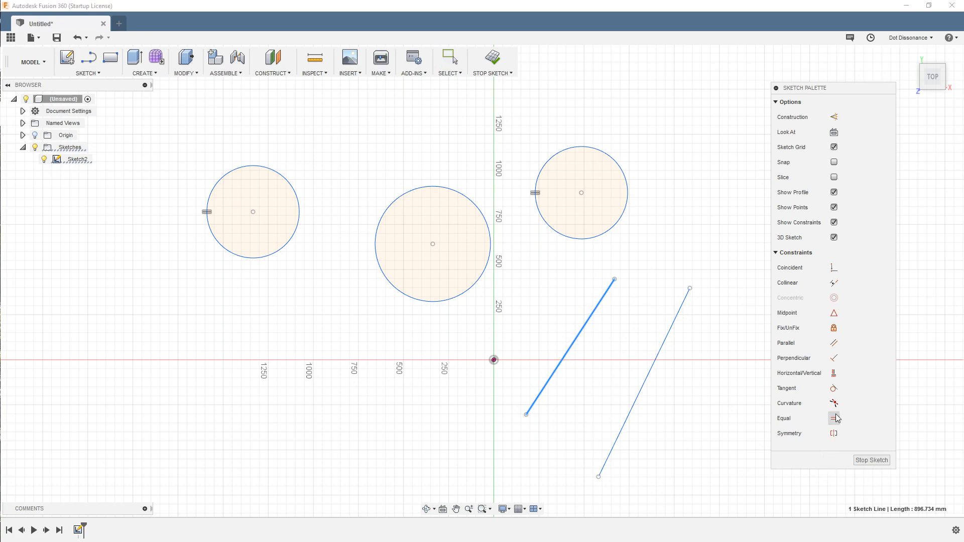
pyautogui.click(666, 344)
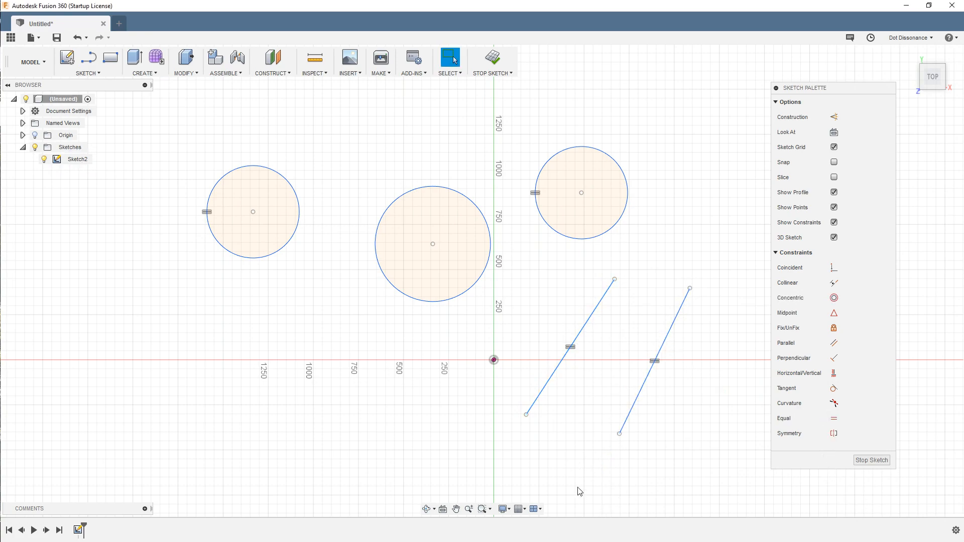
# Step: Shift the right line's upper end outward and enlarge the right circle to a radius of about 285 mm
pyautogui.moveTo(690, 290)
pyautogui.mouseDown()
pyautogui.moveTo(712, 192)
pyautogui.moveTo(706, 321)
pyautogui.moveTo(616, 323)
pyautogui.moveTo(589, 415)
pyautogui.moveTo(594, 370)
pyautogui.moveTo(732, 340)
pyautogui.moveTo(717, 271)
pyautogui.moveTo(693, 293)
pyautogui.moveTo(707, 298)
pyautogui.mouseUp()
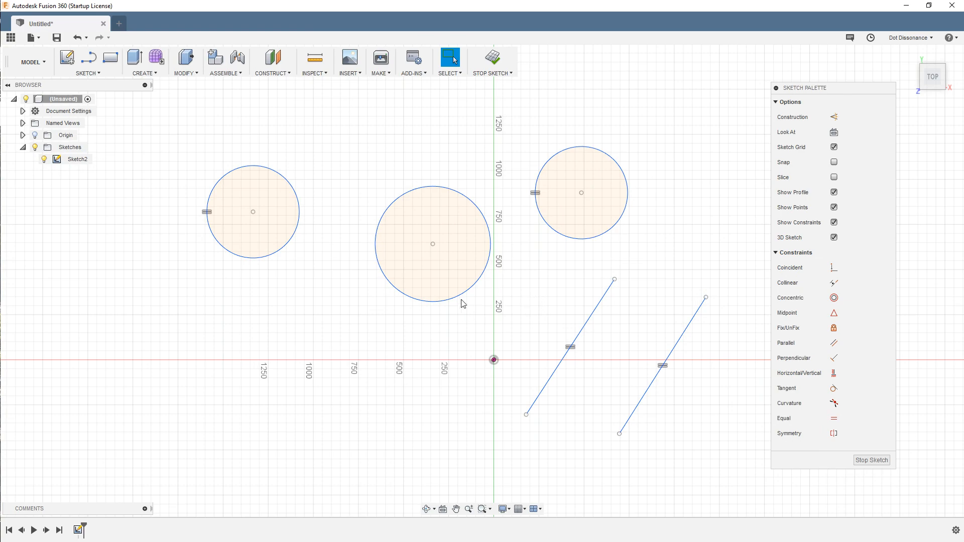
pyautogui.moveTo(581, 242)
pyautogui.mouseDown()
pyautogui.moveTo(549, 301)
pyautogui.moveTo(598, 243)
pyautogui.mouseUp()
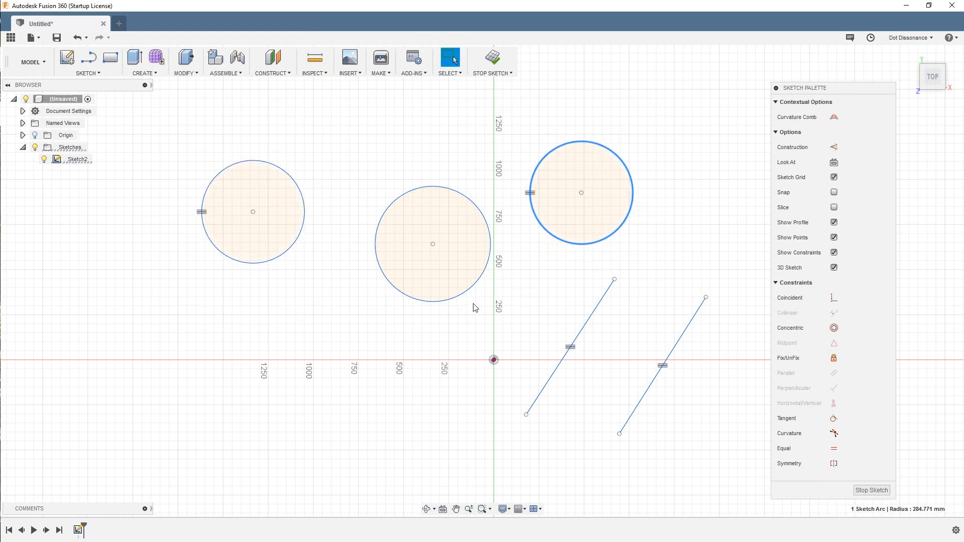
# Step: Delete all circles and lines in the sketch
pyautogui.moveTo(145, 104); pyautogui.dragTo(724, 471)
pyautogui.press('Delete')
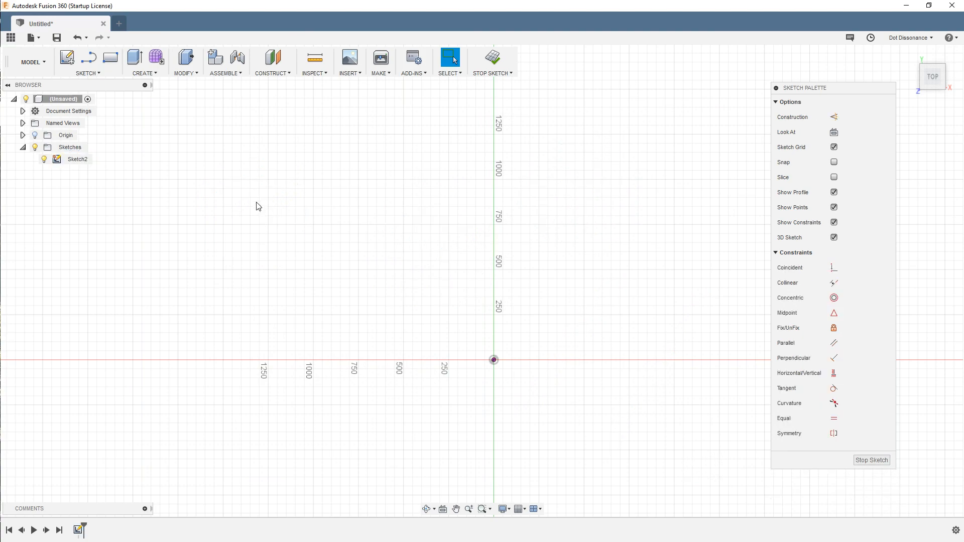
# Step: Draw four separate rectangles of different sizes above and left of the origin, the first about 161 mm tall
pyautogui.click(111, 57)
pyautogui.click(190, 143)
pyautogui.click(223, 172)
pyautogui.click(306, 172)
pyautogui.click(341, 227)
pyautogui.click(414, 303)
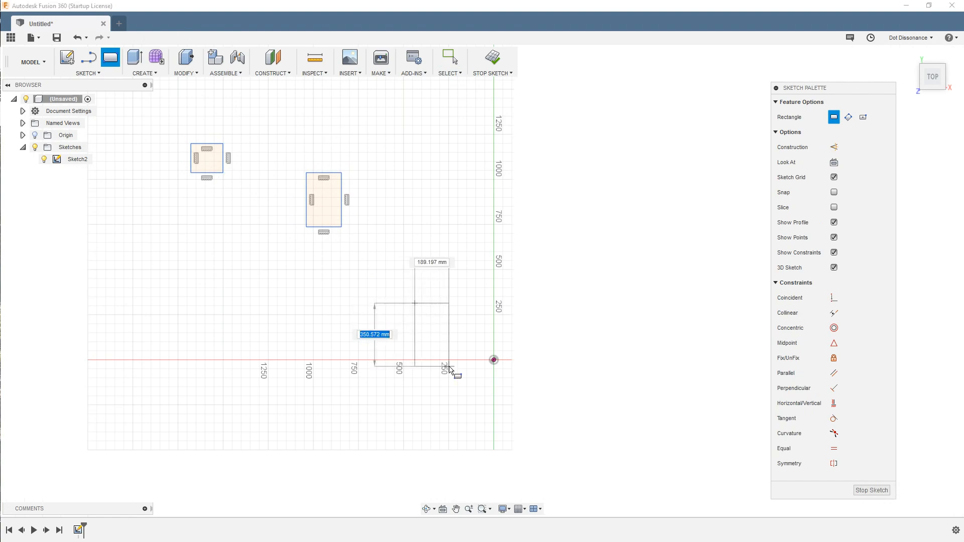
pyautogui.click(450, 366)
pyautogui.click(433, 191)
pyautogui.click(472, 253)
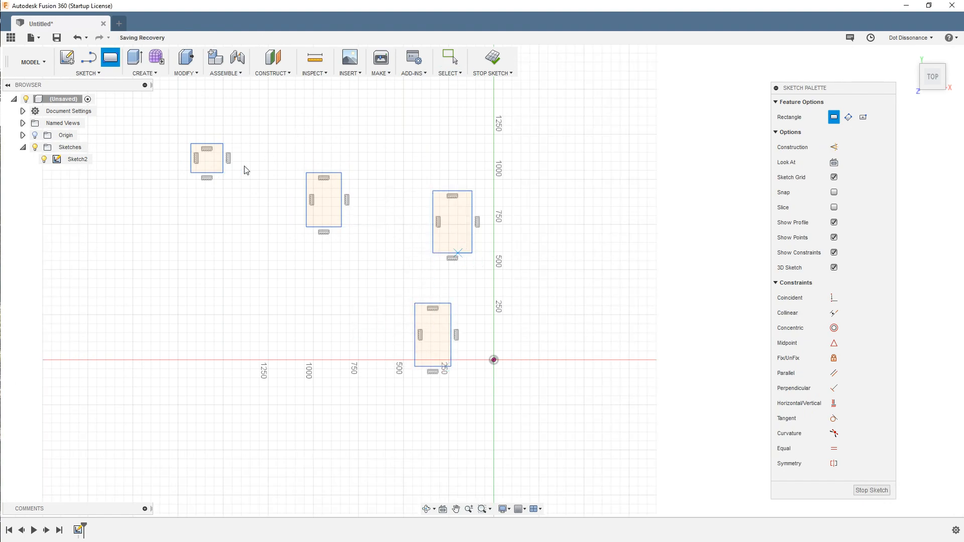
pyautogui.press('Escape')
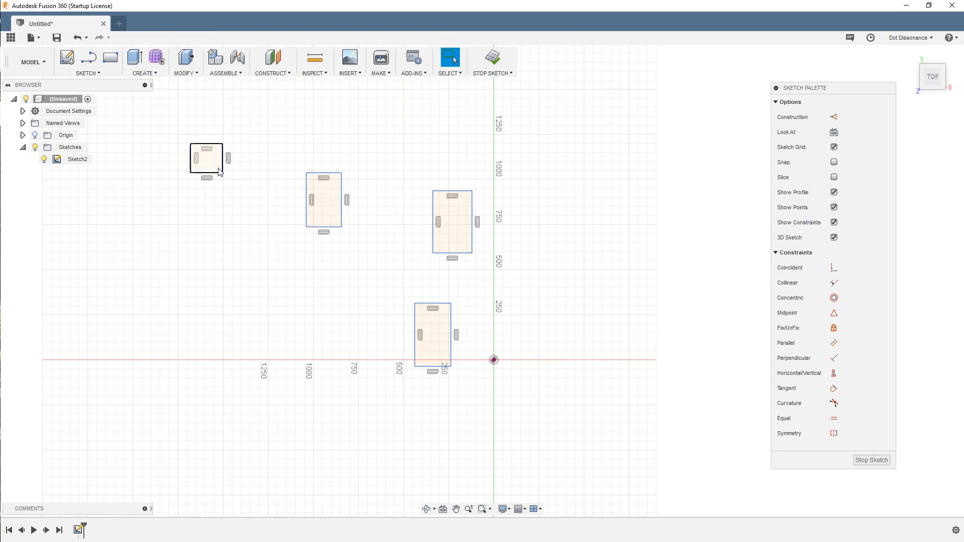
# Step: Apply an equal constraint to the right vertical edges of all four rectangles together
pyautogui.click(224, 160)
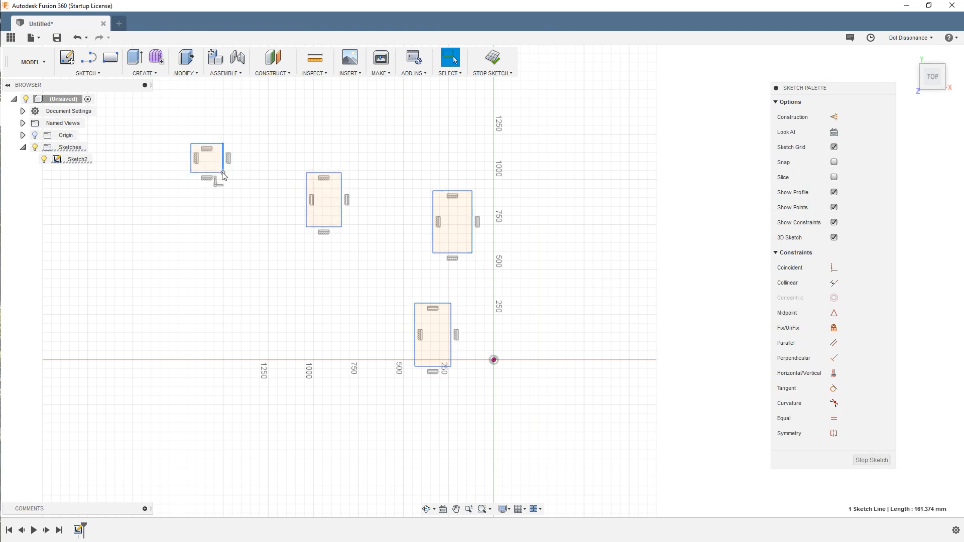
pyautogui.keyDown('shift'); pyautogui.click(343, 214); pyautogui.keyUp('shift')
pyautogui.keyDown('shift'); pyautogui.click(472, 242); pyautogui.keyUp('shift')
pyautogui.keyDown('shift'); pyautogui.click(452, 320); pyautogui.keyUp('shift')
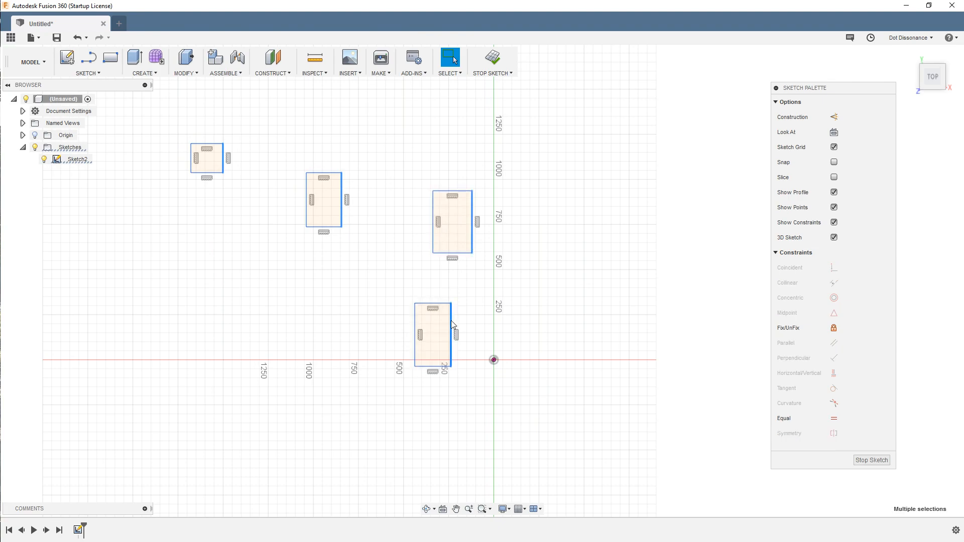
pyautogui.click(834, 418)
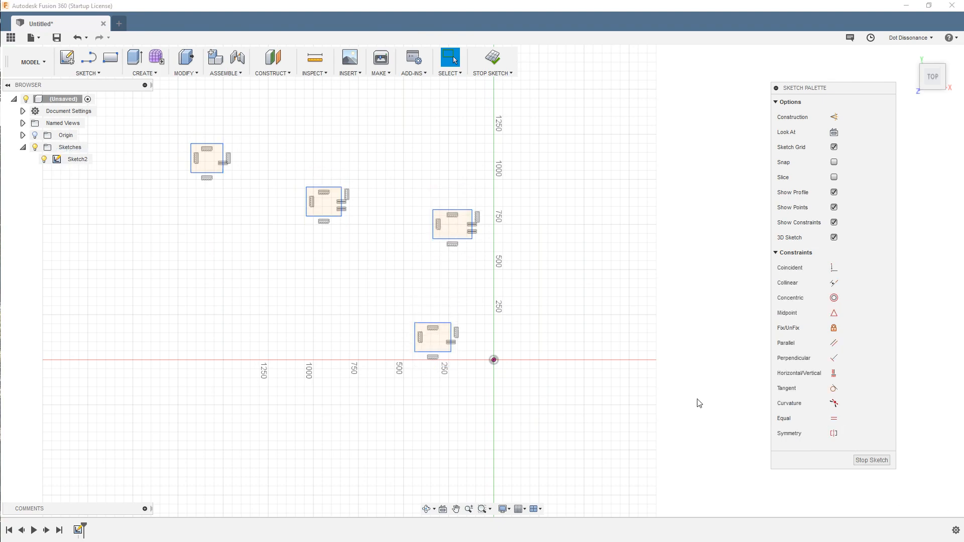
# Step: Delete the four rectangles from the sketch
pyautogui.moveTo(218, 143)
pyautogui.mouseDown()
pyautogui.moveTo(220, 120)
pyautogui.moveTo(262, 153)
pyautogui.moveTo(276, 127)
pyautogui.moveTo(292, 144)
pyautogui.moveTo(308, 137)
pyautogui.moveTo(193, 138)
pyautogui.moveTo(505, 433)
pyautogui.mouseUp()
pyautogui.press('Delete')
# Step: Draw four circles of different sizes and move the largest one's centre to about X -772 mm, Y 447 mm
pyautogui.press('c')
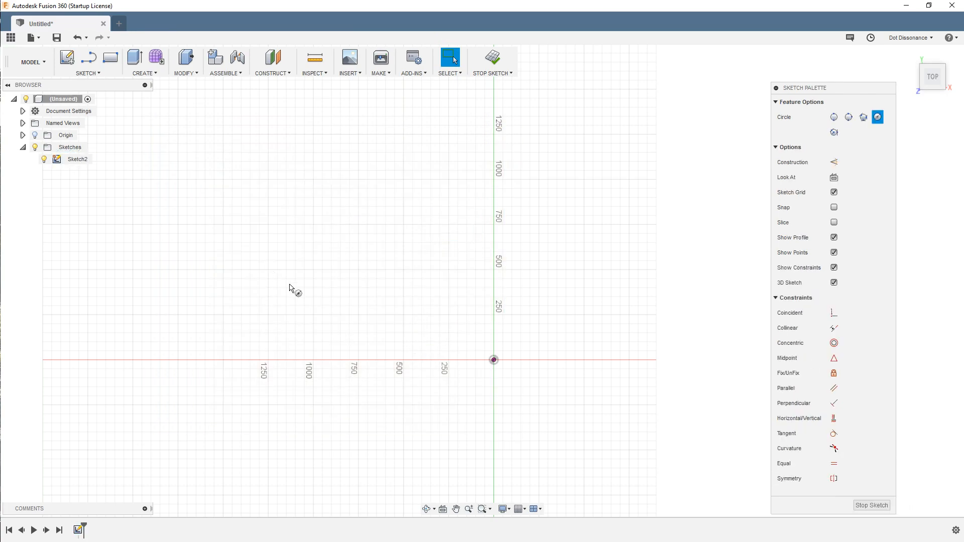
pyautogui.click(282, 197)
pyautogui.click(291, 233)
pyautogui.click(356, 268)
pyautogui.click(419, 252)
pyautogui.click(436, 161)
pyautogui.click(454, 180)
pyautogui.click(465, 261)
pyautogui.click(467, 295)
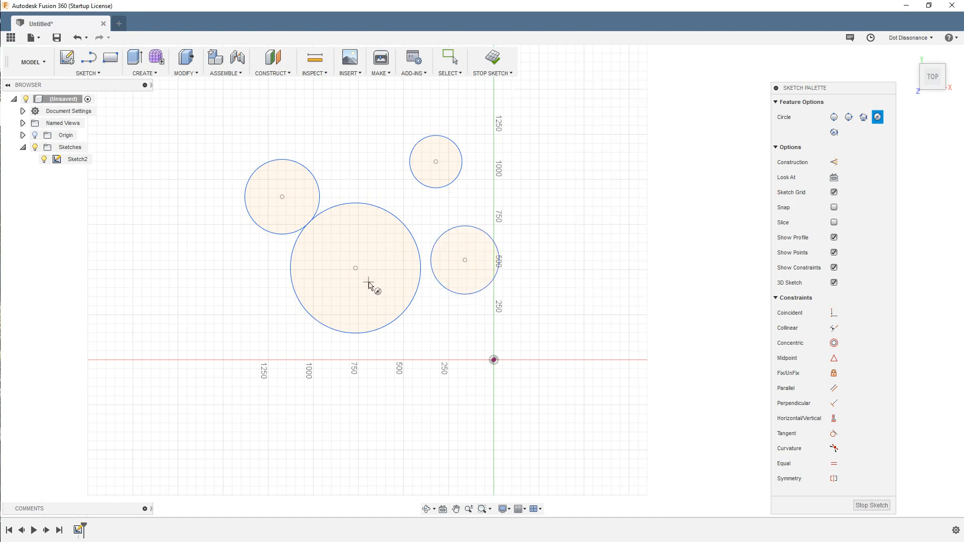
pyautogui.press('Escape')
pyautogui.moveTo(355, 268)
pyautogui.mouseDown()
pyautogui.moveTo(370, 299)
pyautogui.moveTo(355, 280)
pyautogui.mouseUp()
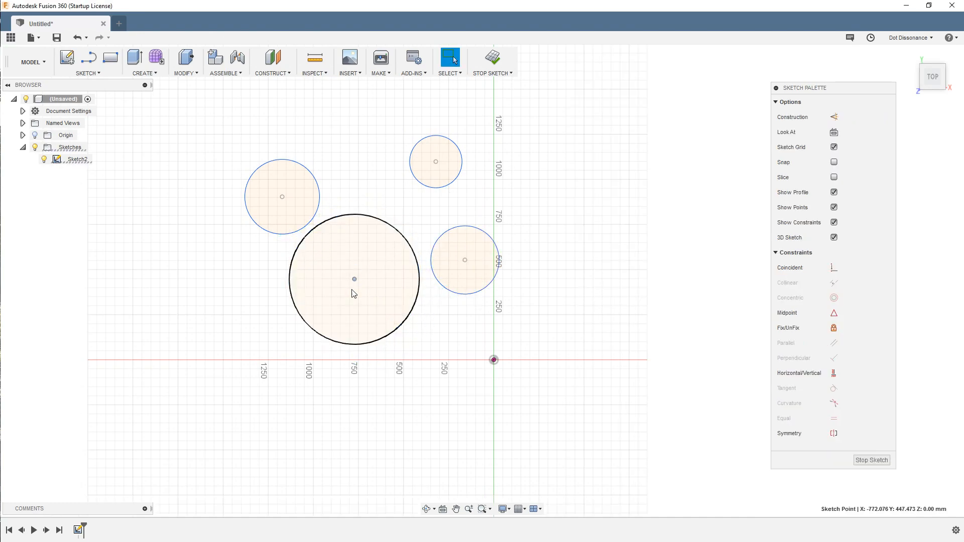
# Step: Apply an equal constraint to all four circles and resize the leftmost one to a diameter of about 435 mm
pyautogui.click(284, 234)
pyautogui.keyDown('shift'); pyautogui.click(423, 183); pyautogui.keyUp('shift')
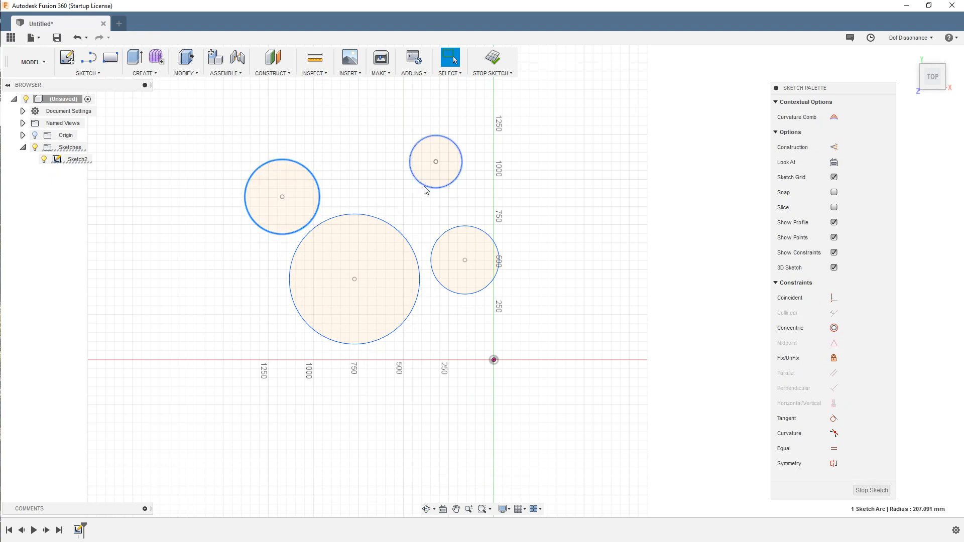
pyautogui.keyDown('shift'); pyautogui.click(440, 236); pyautogui.keyUp('shift')
pyautogui.keyDown('shift'); pyautogui.click(400, 233); pyautogui.keyUp('shift')
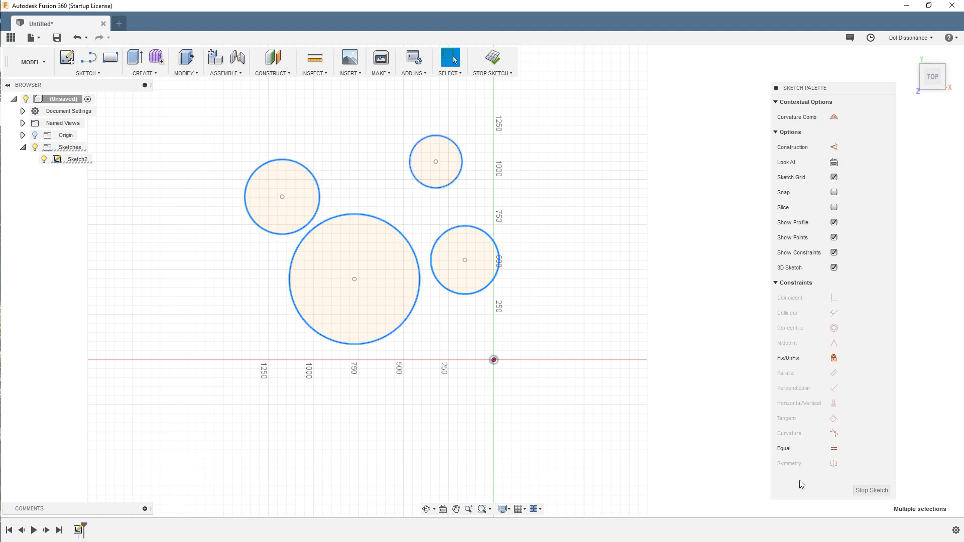
pyautogui.click(834, 448)
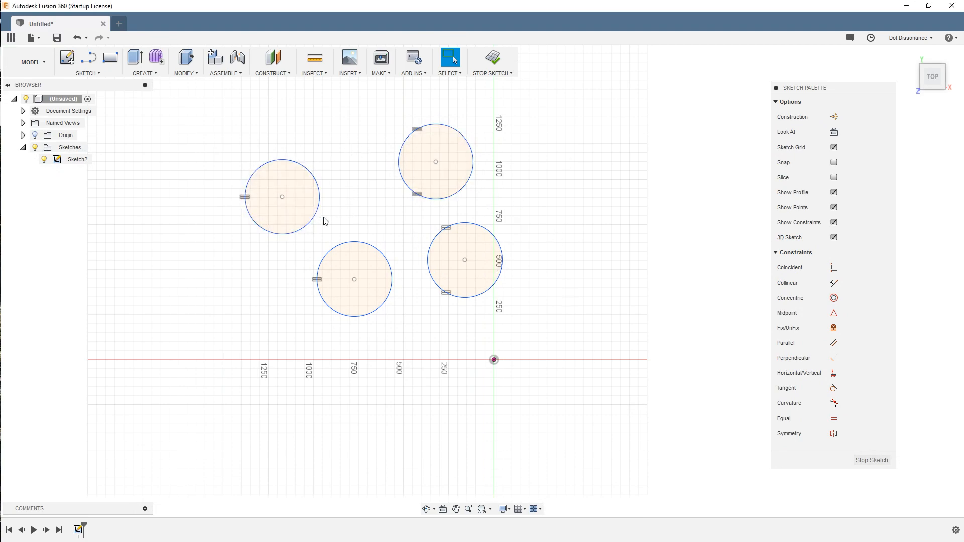
pyautogui.moveTo(317, 212)
pyautogui.mouseDown()
pyautogui.moveTo(330, 205)
pyautogui.moveTo(320, 206)
pyautogui.mouseUp()
pyautogui.click(370, 171)
# Step: Dimension the leftmost circle's diameter to 400 mm
pyautogui.press('d')
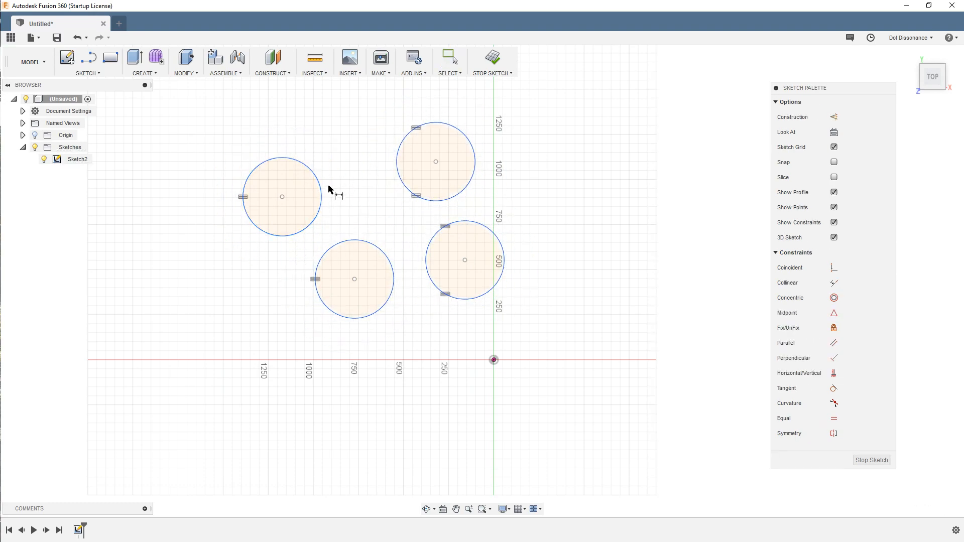
pyautogui.click(322, 195)
pyautogui.click(352, 140)
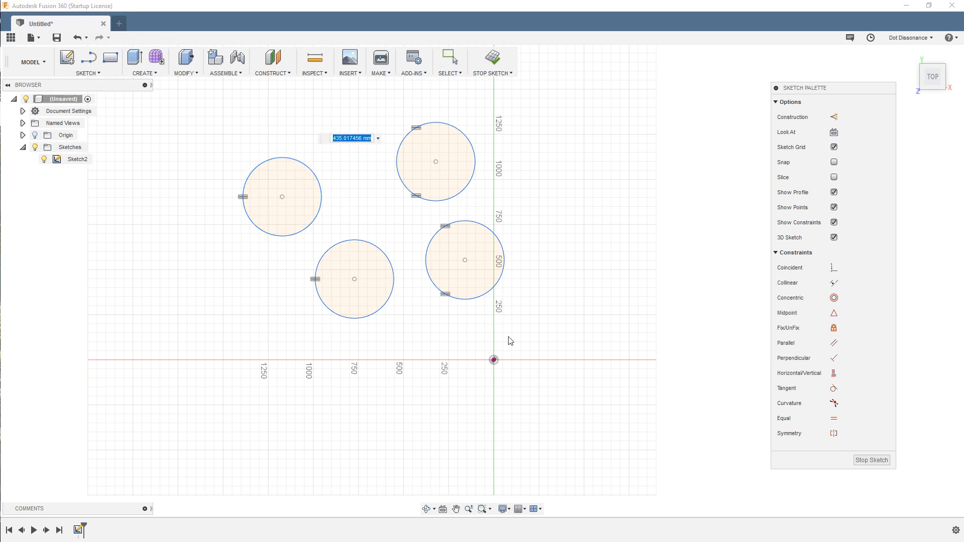
pyautogui.write('400')
pyautogui.press('Return')
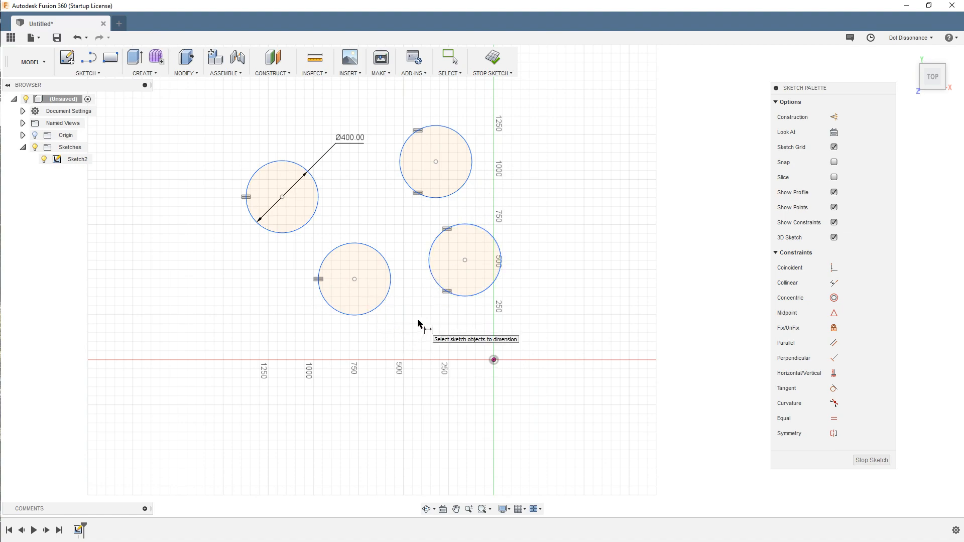
pyautogui.scroll(-2, 385, 457)
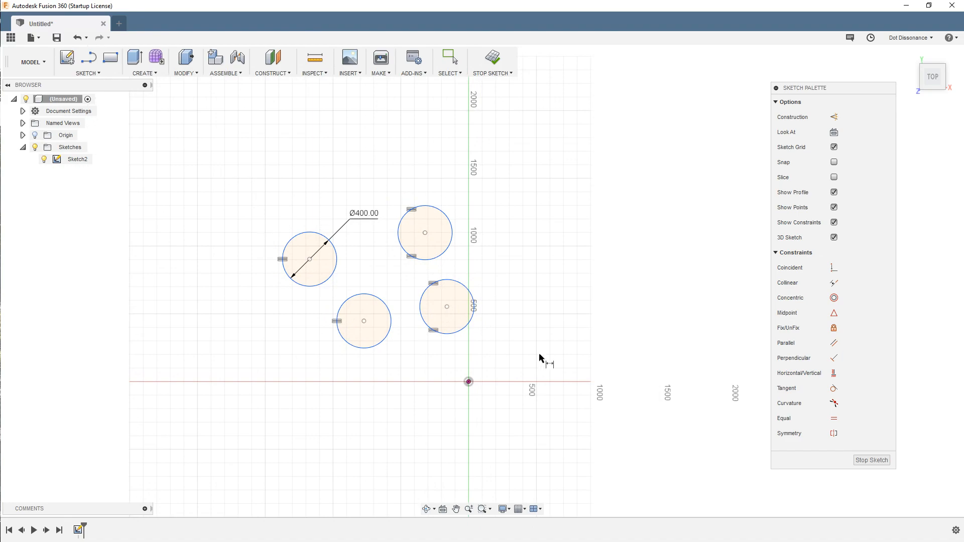
pyautogui.press('Escape')
# Step: Replace the four circles with two separate circles side by side, about 332 mm and 356 mm in diameter
pyautogui.moveTo(240, 174); pyautogui.dragTo(511, 369)
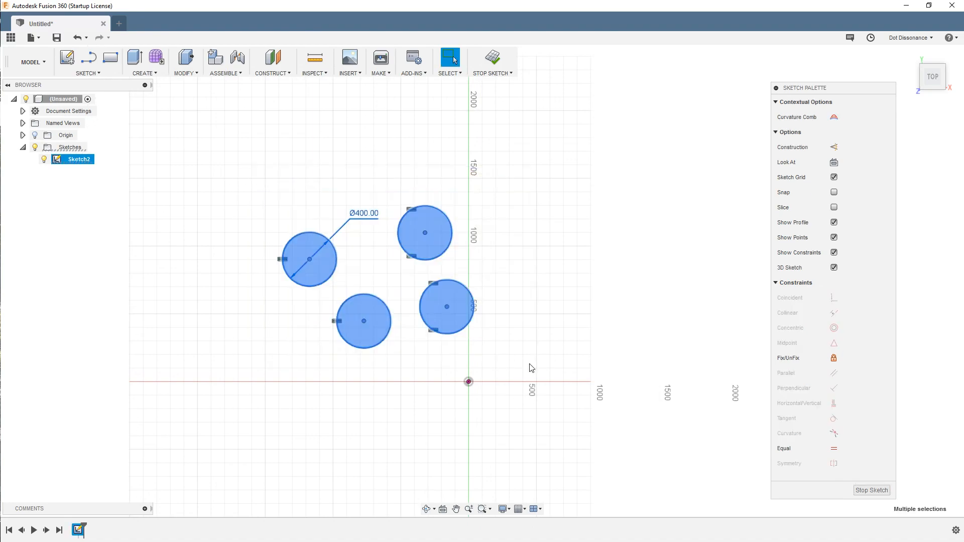
pyautogui.press('Delete')
pyautogui.scroll(3, 362, 215)
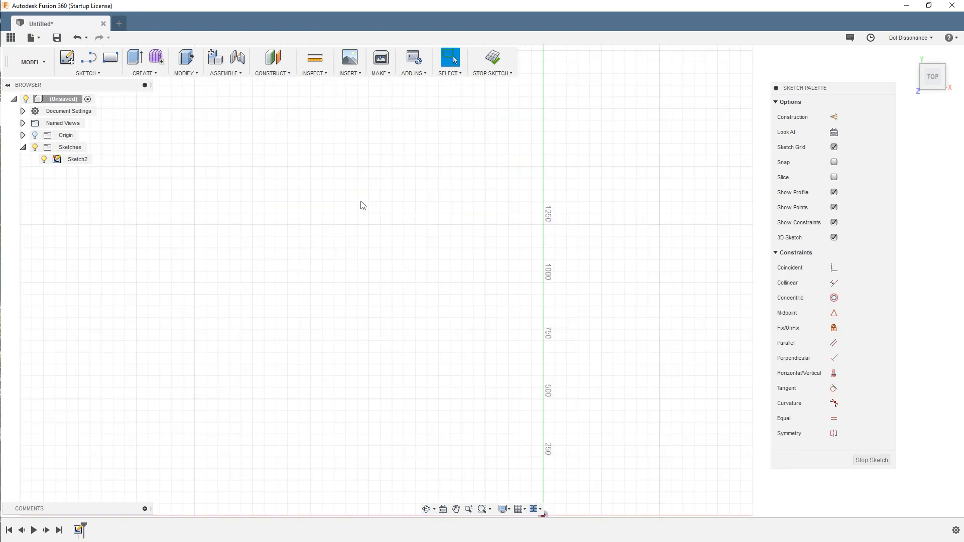
pyautogui.scroll(1, 354, 261)
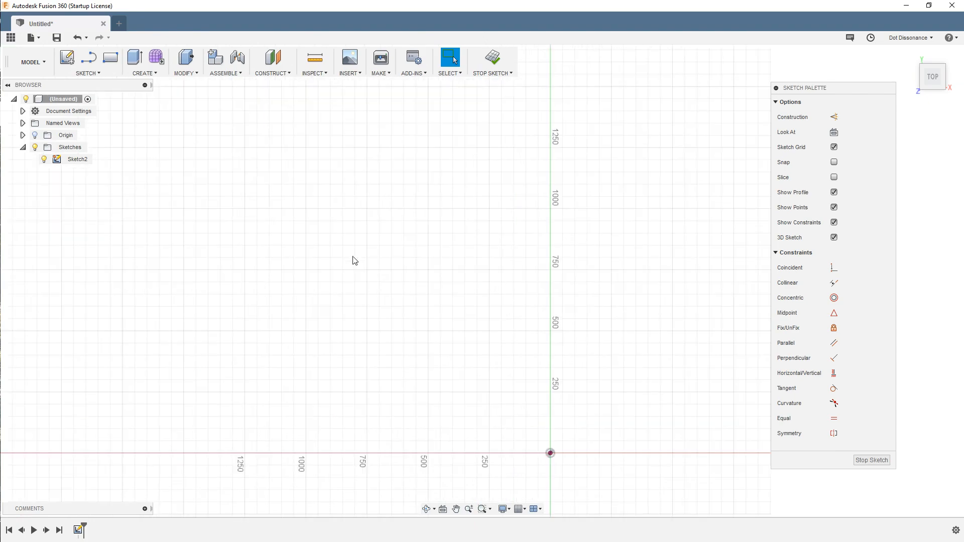
pyautogui.press('c')
pyautogui.click(240, 210)
pyautogui.click(271, 238)
pyautogui.click(421, 219)
pyautogui.click(435, 260)
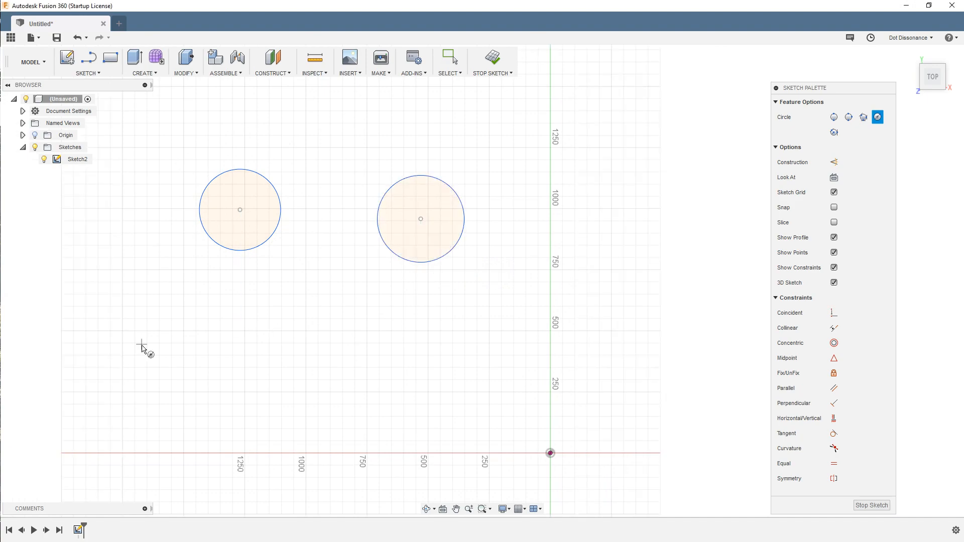
# Step: Dimension the left circle's diameter to 300 mm
pyautogui.press('Escape')
pyautogui.press('d')
pyautogui.click(280, 198)
pyautogui.click(293, 144)
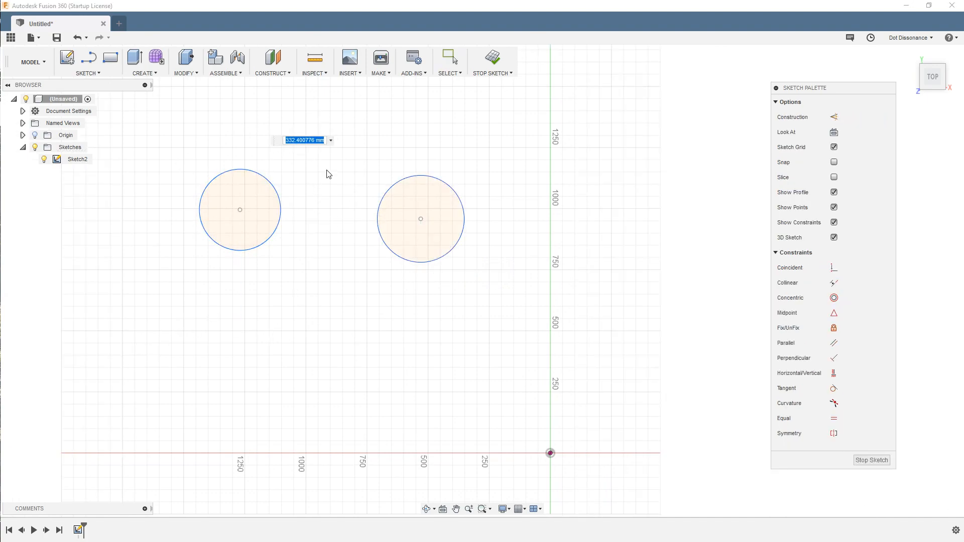
pyautogui.write('300')
pyautogui.press('Return')
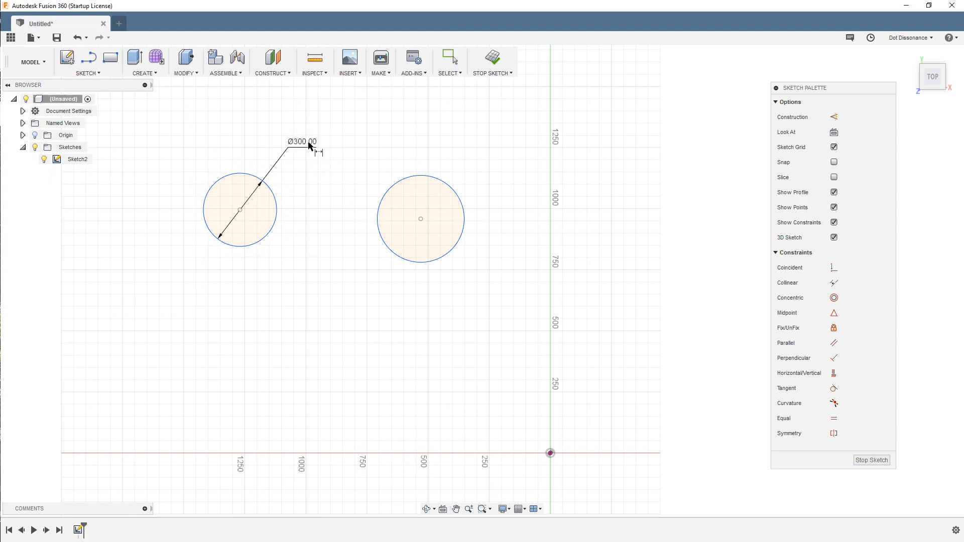
# Step: Dimension the right circle's diameter by linking it to the left circle's diameter dimension
pyautogui.click(446, 185)
pyautogui.click(475, 166)
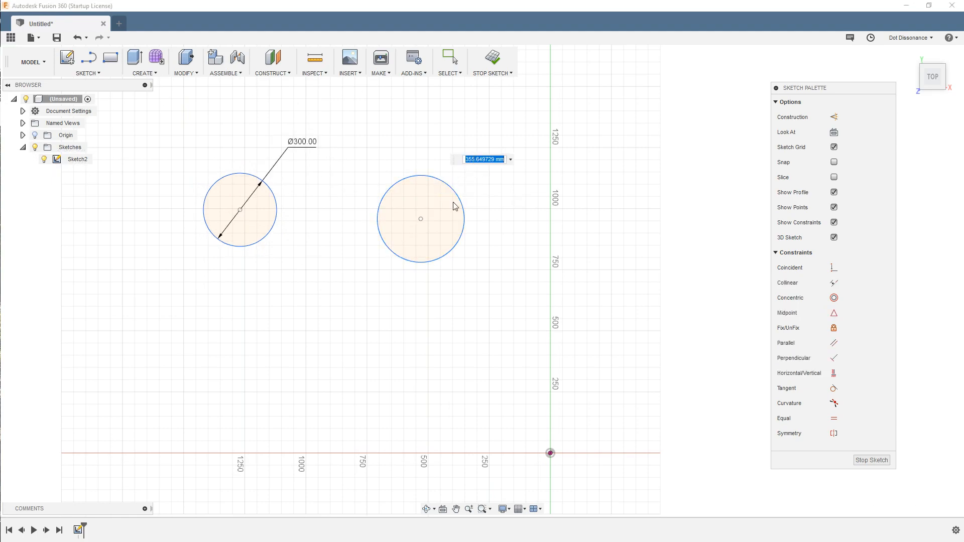
pyautogui.write('3')
pyautogui.click(307, 144)
pyautogui.press('Return')
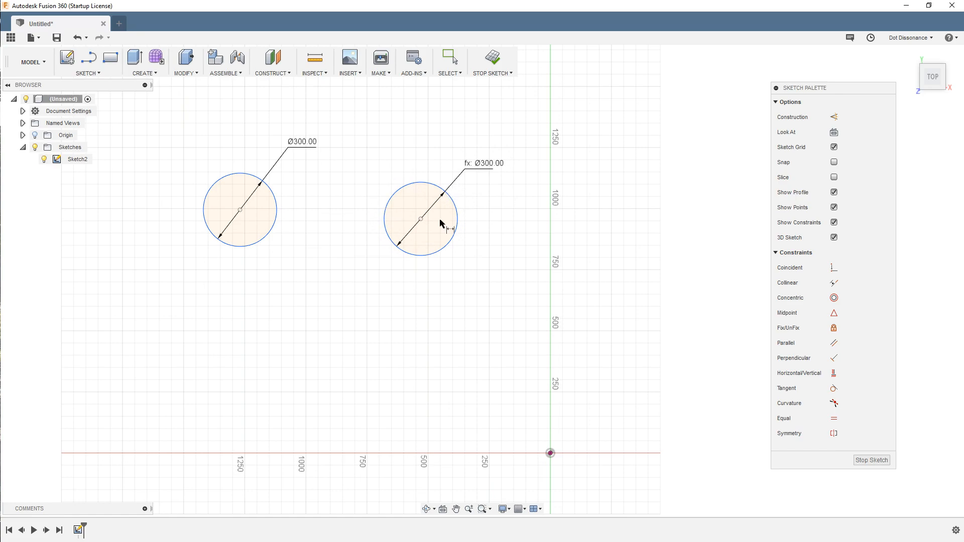
pyautogui.press('Escape')
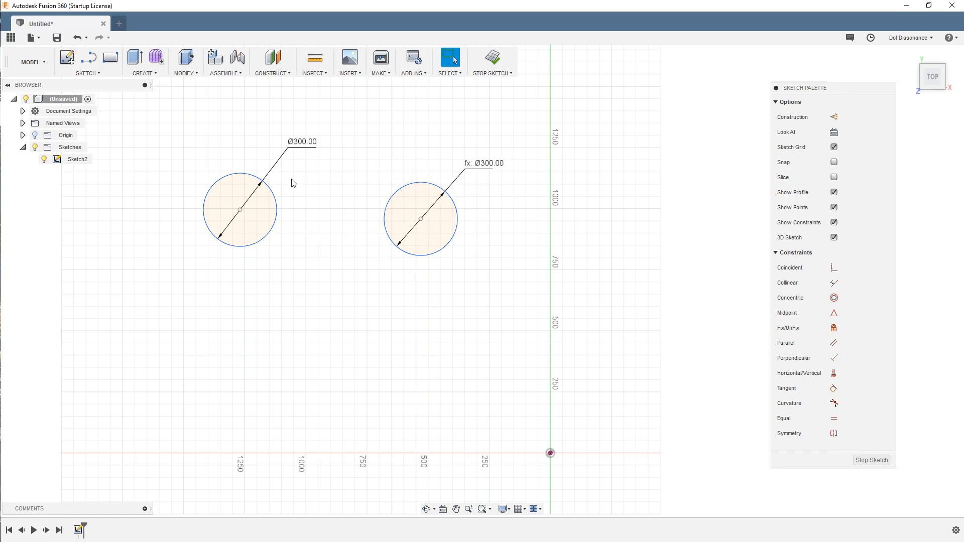
# Step: Set the left circle's driving diameter dimension to 400 mm
pyautogui.doubleClick(307, 144)
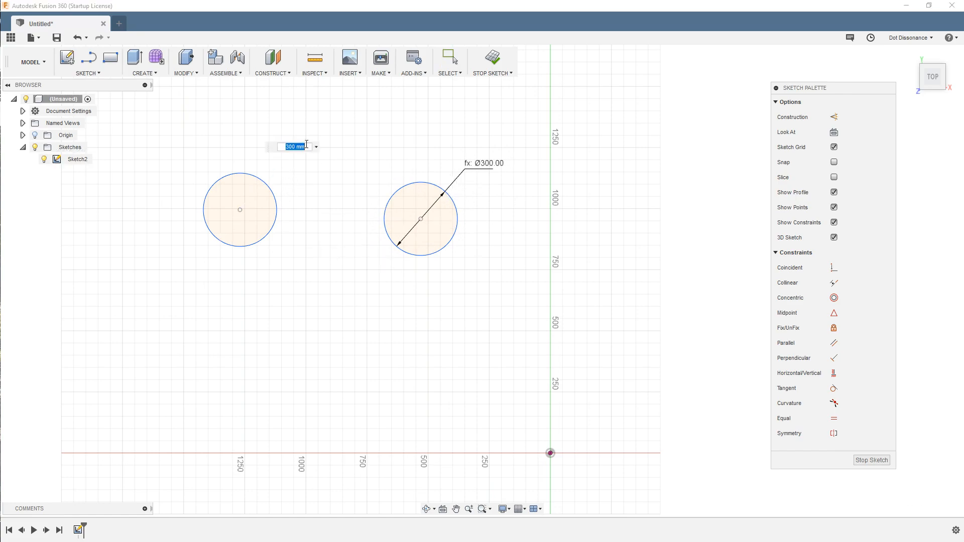
pyautogui.write('400')
pyautogui.press('Return')
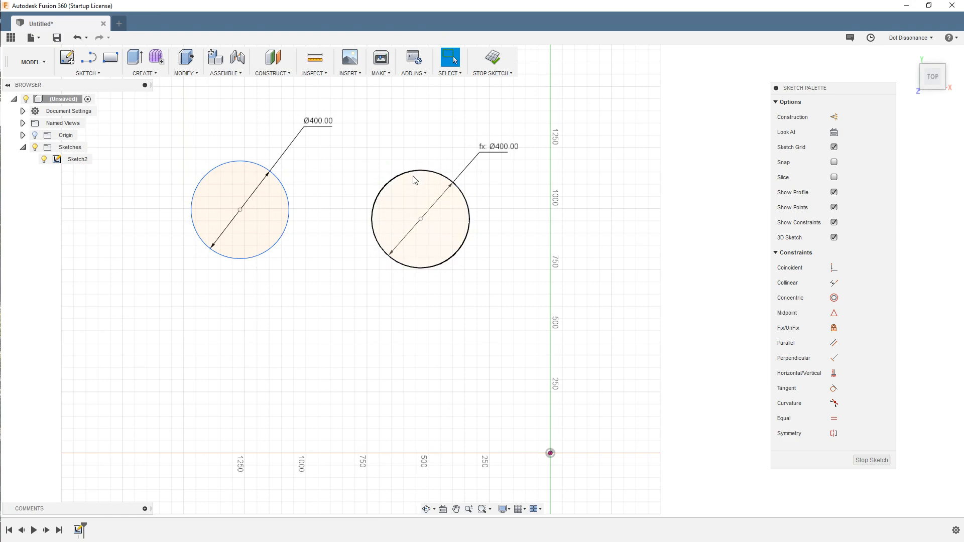
pyautogui.scroll(-2, 360, 333)
pyautogui.scroll(3, 339, 246)
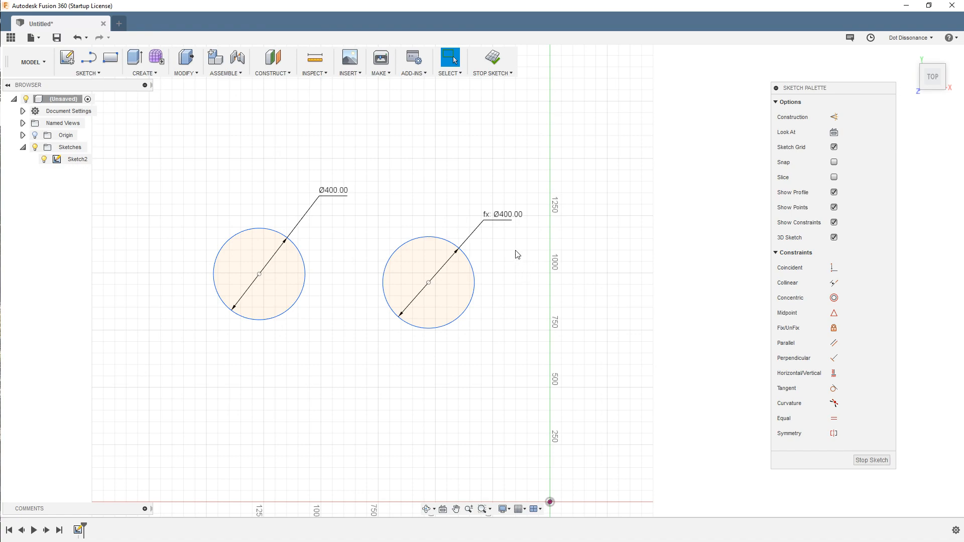
pyautogui.scroll(-2, 533, 341)
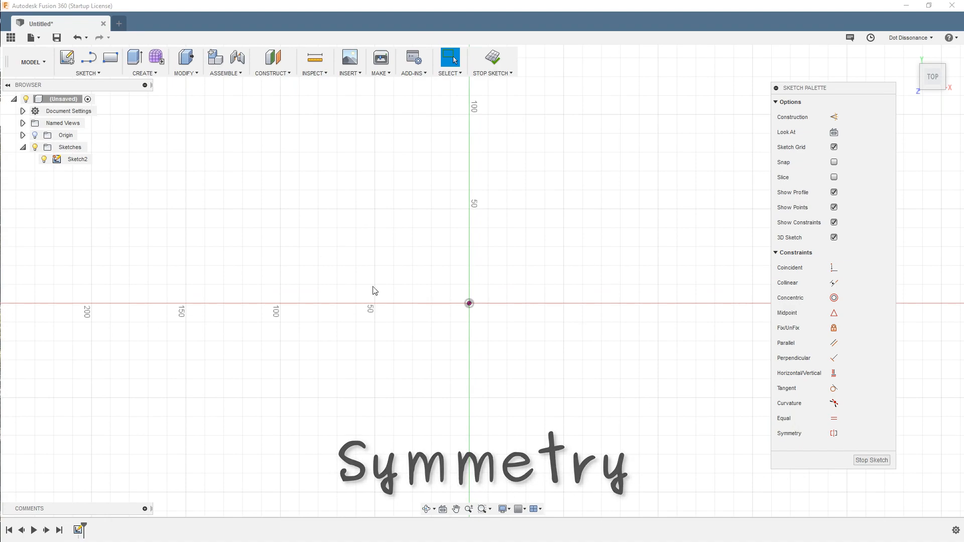
pyautogui.click(98, 74)
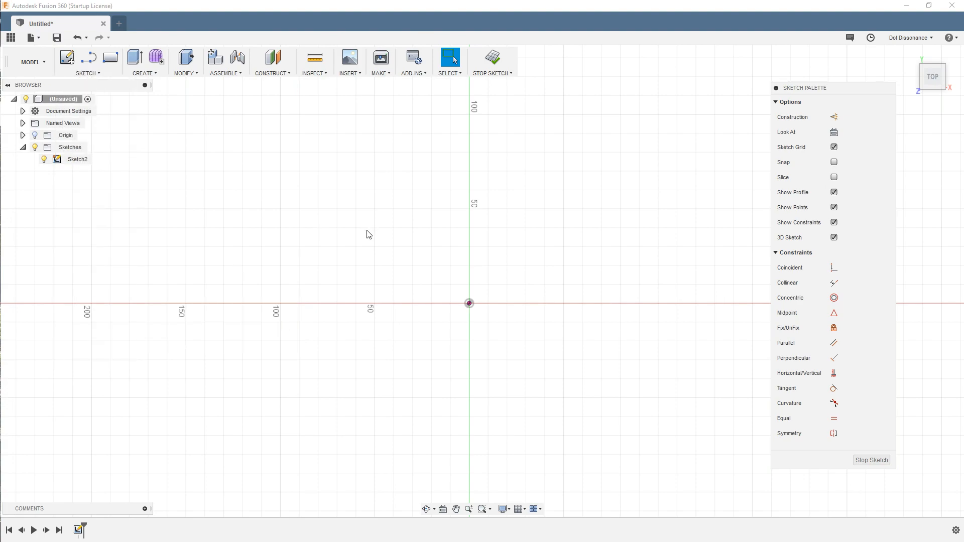
# Step: Draw an open chain of three connected lines left of the origin, bulging outward away from the vertical axis
pyautogui.press('l')
pyautogui.click(358, 147)
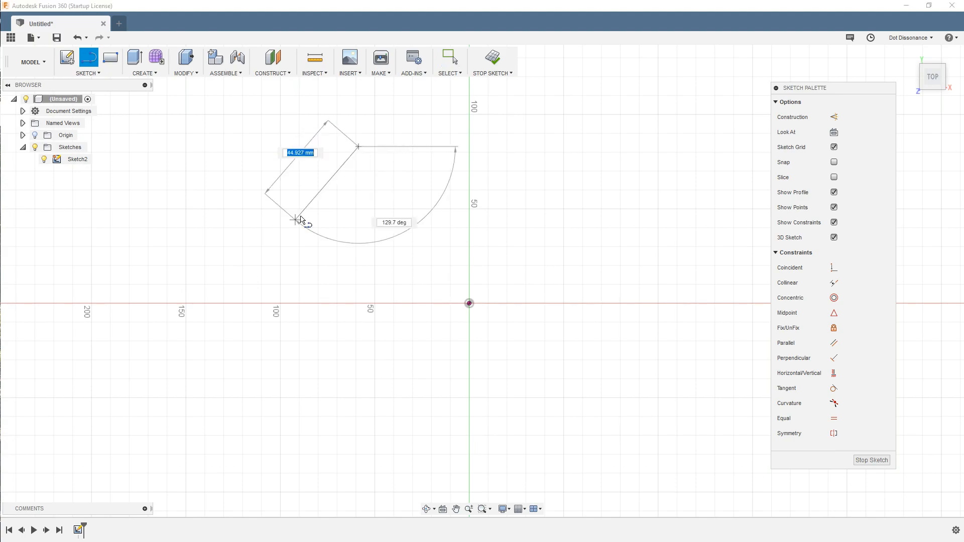
pyautogui.click(257, 255)
pyautogui.click(284, 411)
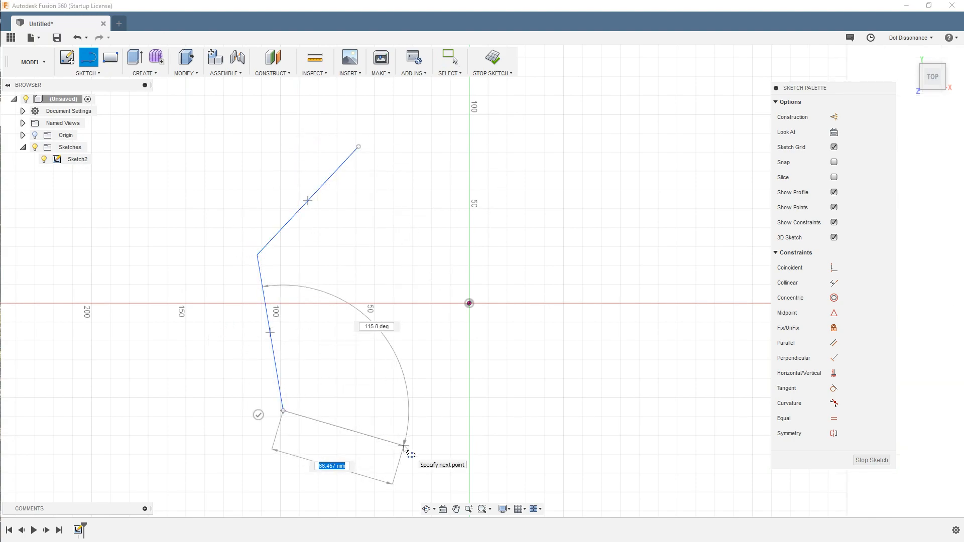
pyautogui.click(404, 446)
pyautogui.press('Escape')
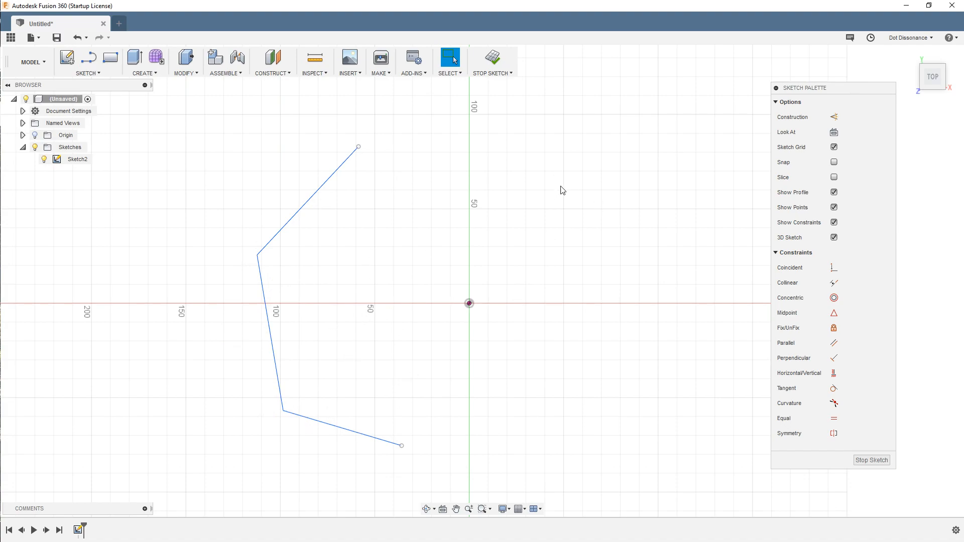
# Step: Draw a roughly mirrored open chain of three connected lines on the right side of the vertical axis
pyautogui.press('l')
pyautogui.click(564, 132)
pyautogui.click(653, 214)
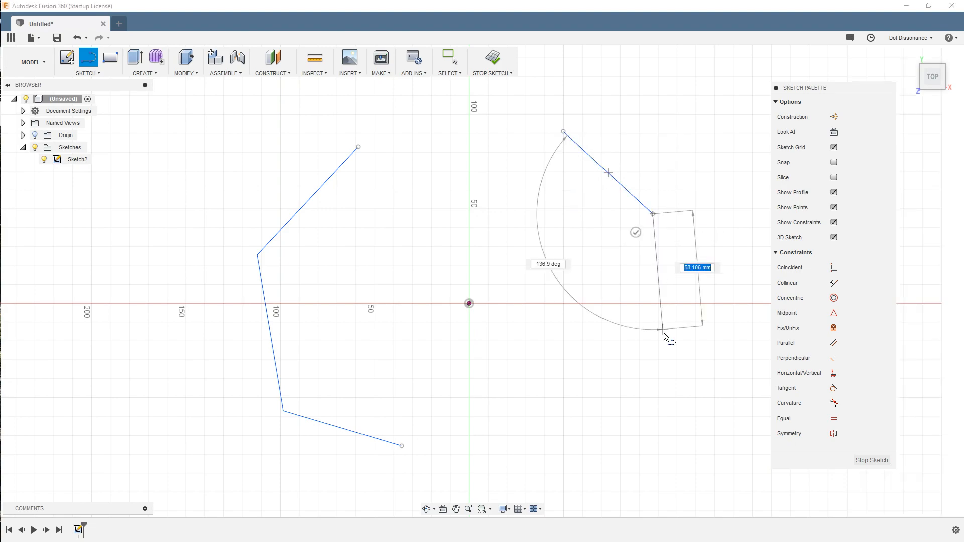
pyautogui.click(630, 385)
pyautogui.click(533, 449)
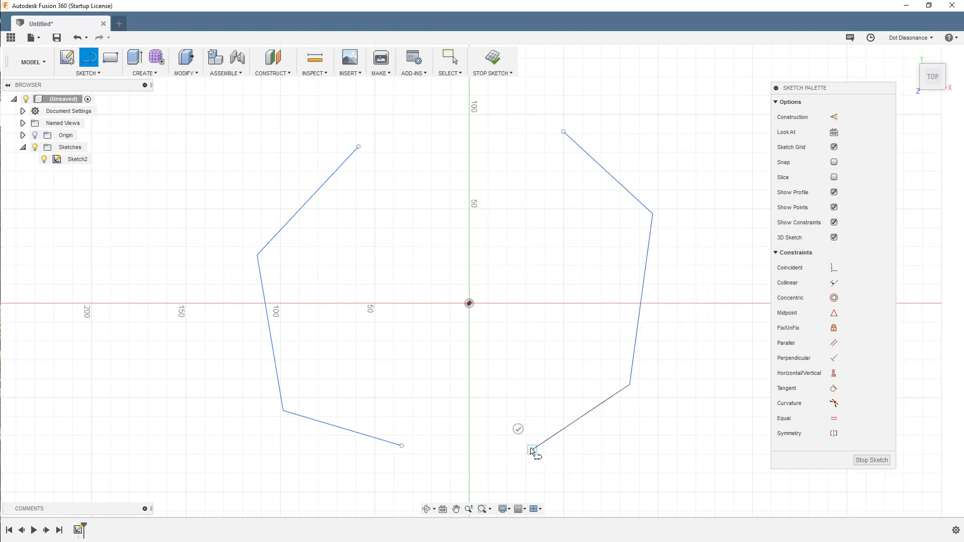
pyautogui.press('Escape')
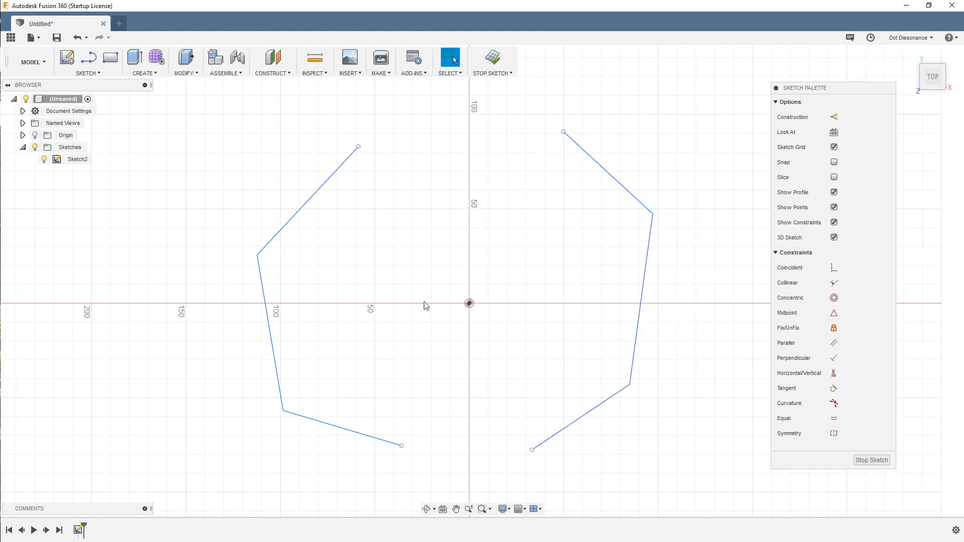
# Step: Draw a vertical line about 305 mm long to the right of both line chains
pyautogui.scroll(-2, 467, 361)
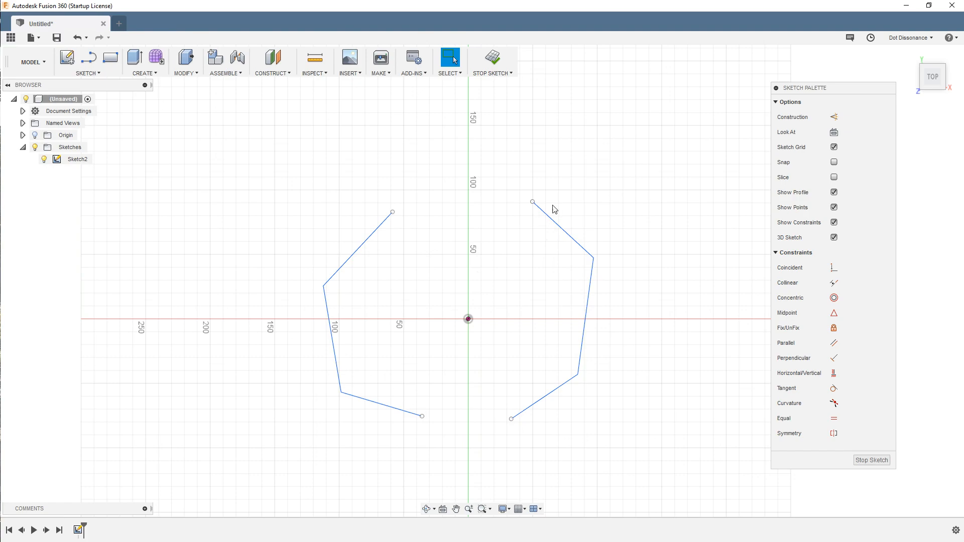
pyautogui.press('l')
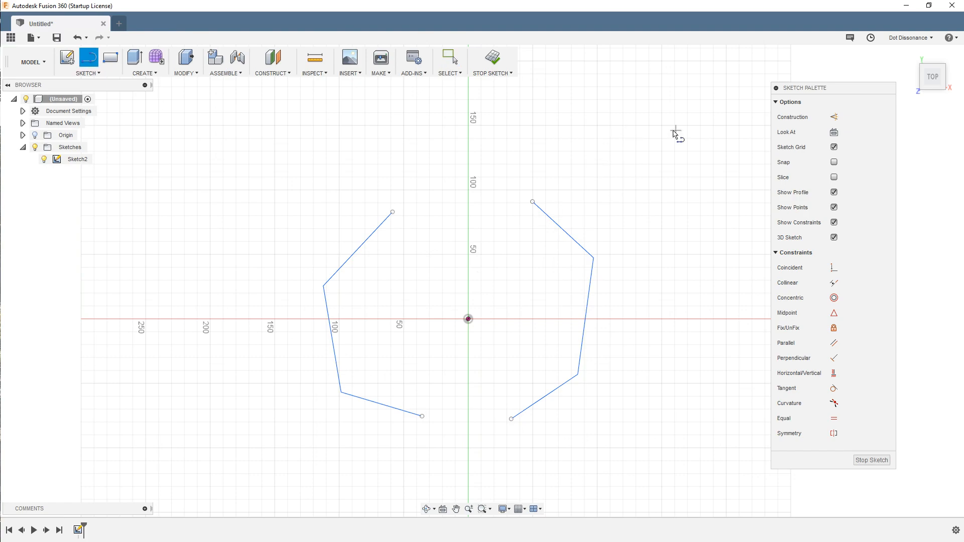
pyautogui.click(680, 117)
pyautogui.click(681, 512)
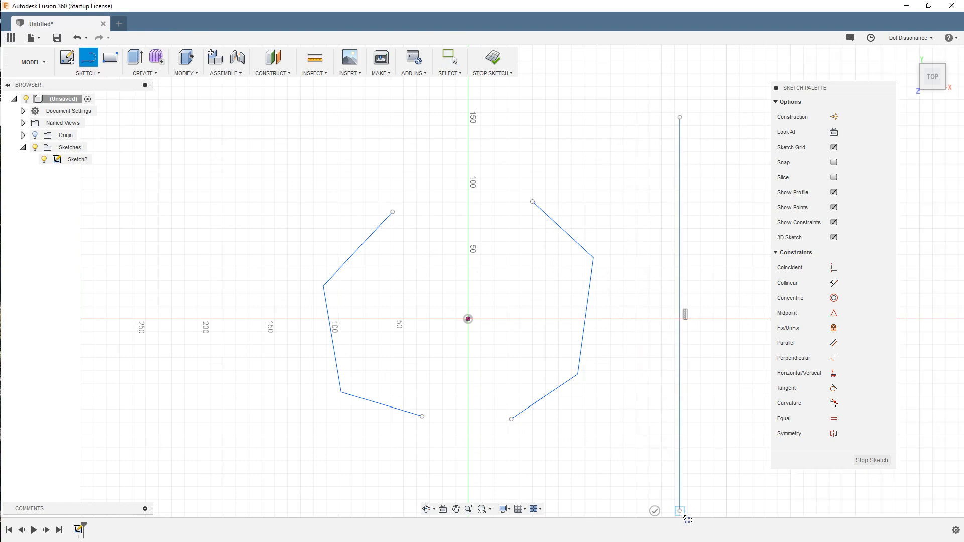
pyautogui.press('Escape')
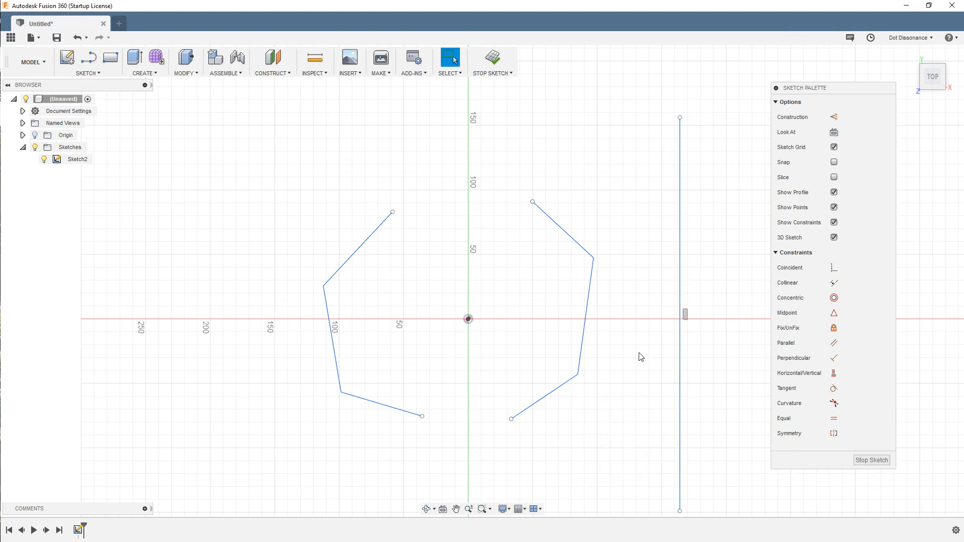
# Step: Apply a coincident constraint between the long vertical line and the sketch origin
pyautogui.click(682, 378)
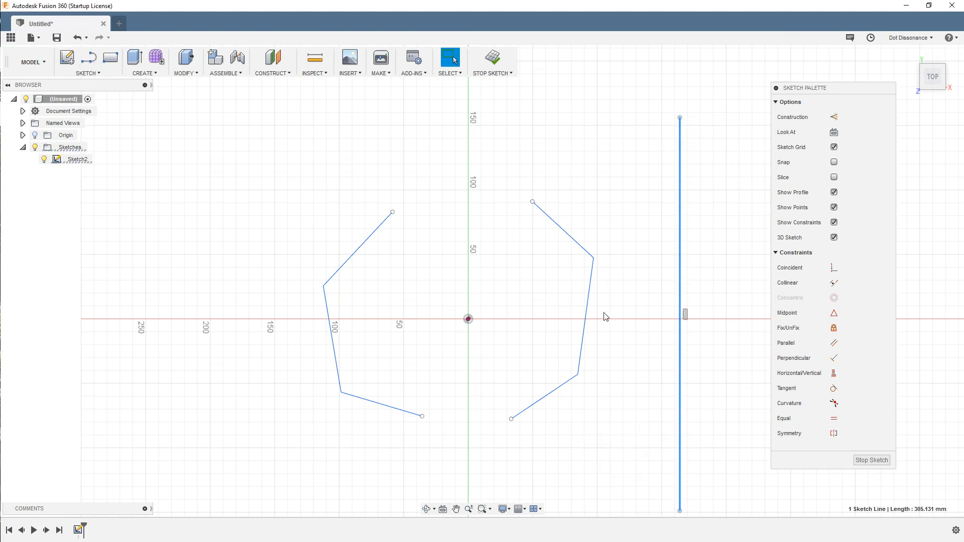
pyautogui.keyDown('ctrl'); pyautogui.click(468, 320); pyautogui.keyUp('ctrl')
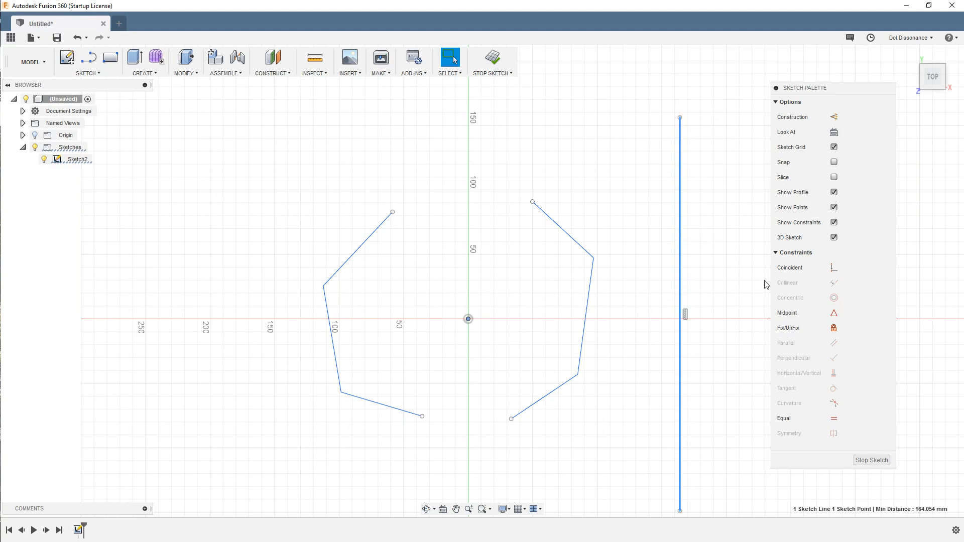
pyautogui.click(834, 269)
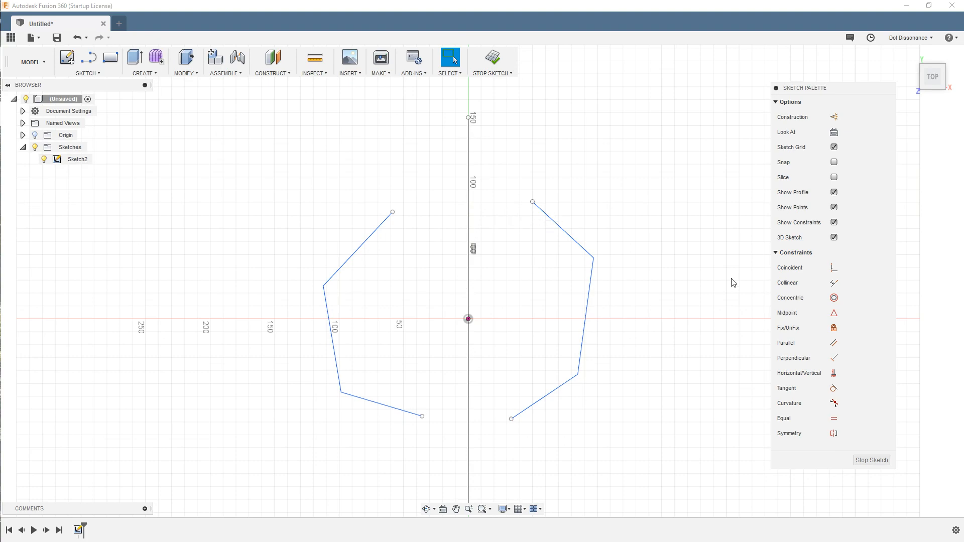
# Step: Apply a symmetry constraint to the upper endpoints of both line chains about the long vertical line
pyautogui.click(835, 434)
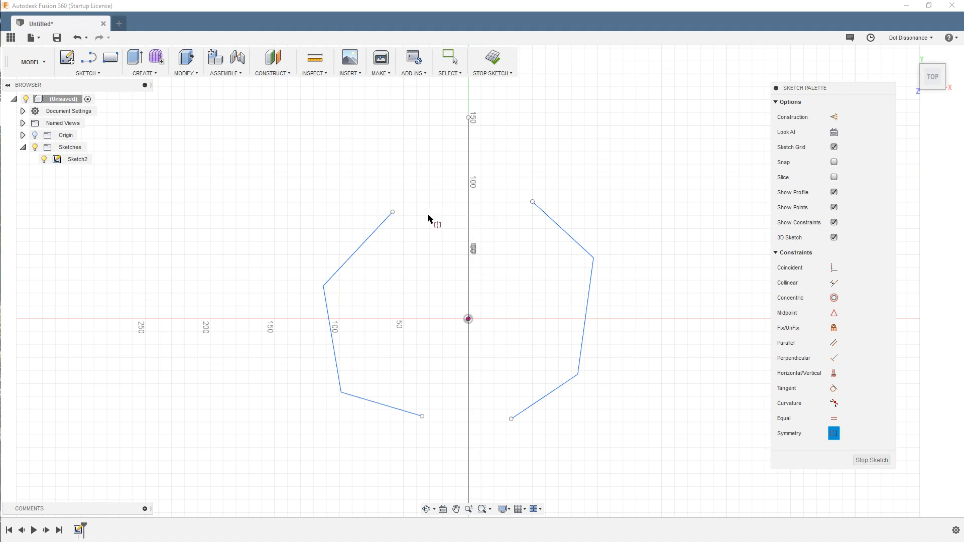
pyautogui.click(393, 213)
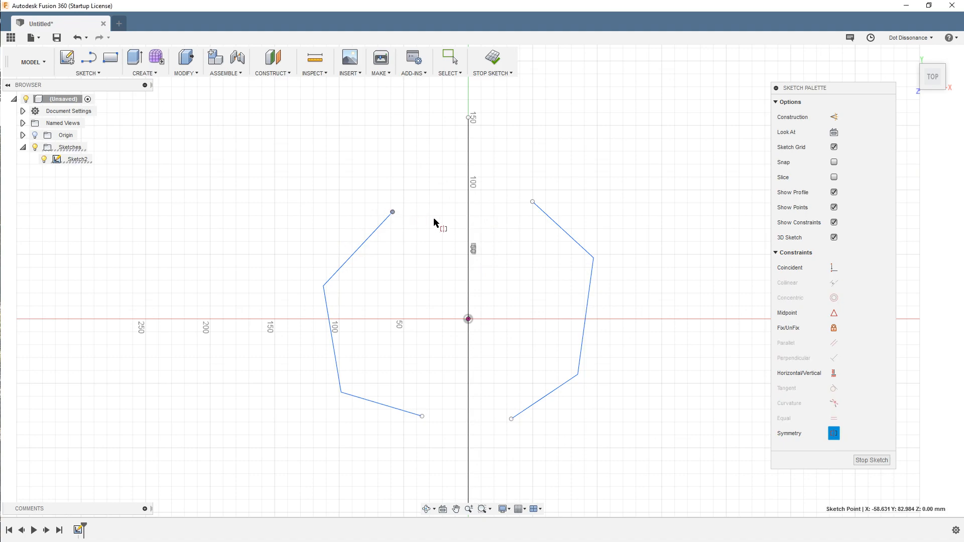
pyautogui.keyDown('shift'); pyautogui.click(533, 203); pyautogui.keyUp('shift')
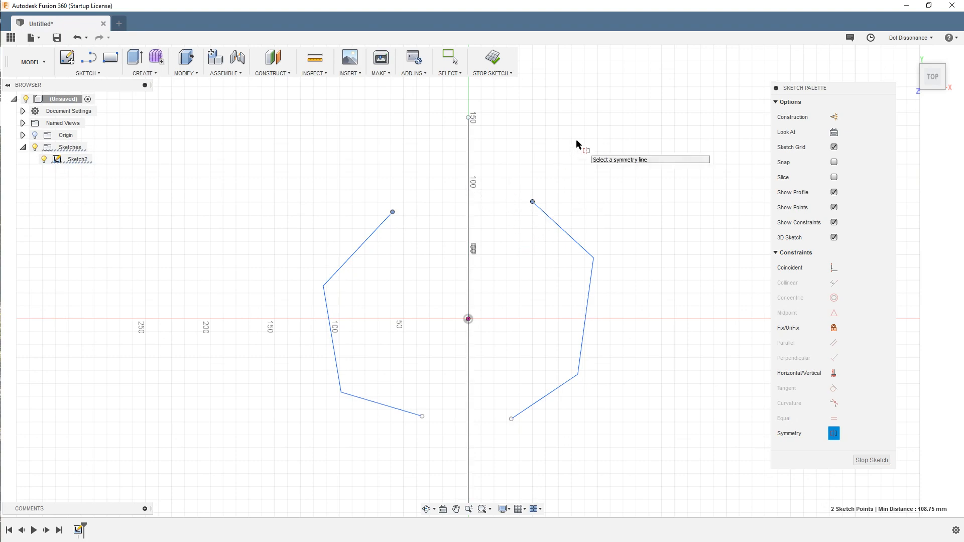
pyautogui.click(468, 234)
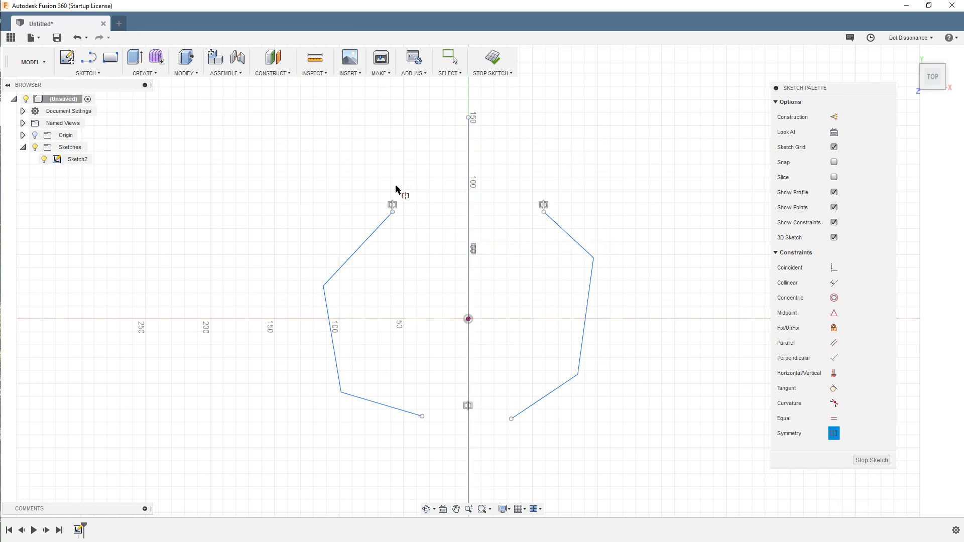
pyautogui.press('Escape')
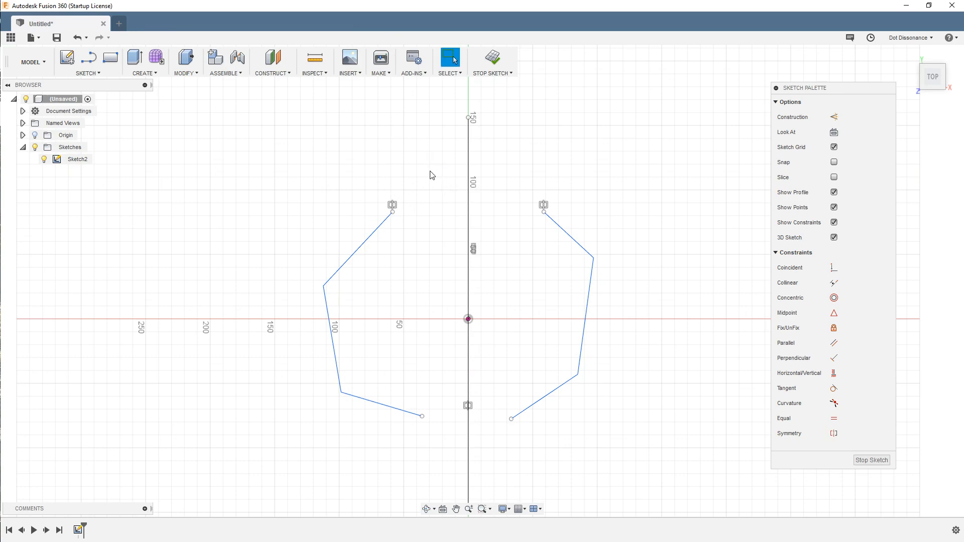
# Step: Move the left chain's upper endpoint up and inward to about X -39, Y 116 mm to test the symmetry
pyautogui.moveTo(393, 214)
pyautogui.mouseDown()
pyautogui.moveTo(424, 183)
pyautogui.moveTo(401, 246)
pyautogui.moveTo(392, 184)
pyautogui.moveTo(322, 271)
pyautogui.moveTo(429, 265)
pyautogui.moveTo(354, 240)
pyautogui.moveTo(395, 216)
pyautogui.moveTo(422, 171)
pyautogui.mouseUp()
pyautogui.moveTo(418, 171); pyautogui.dragTo(428, 172)
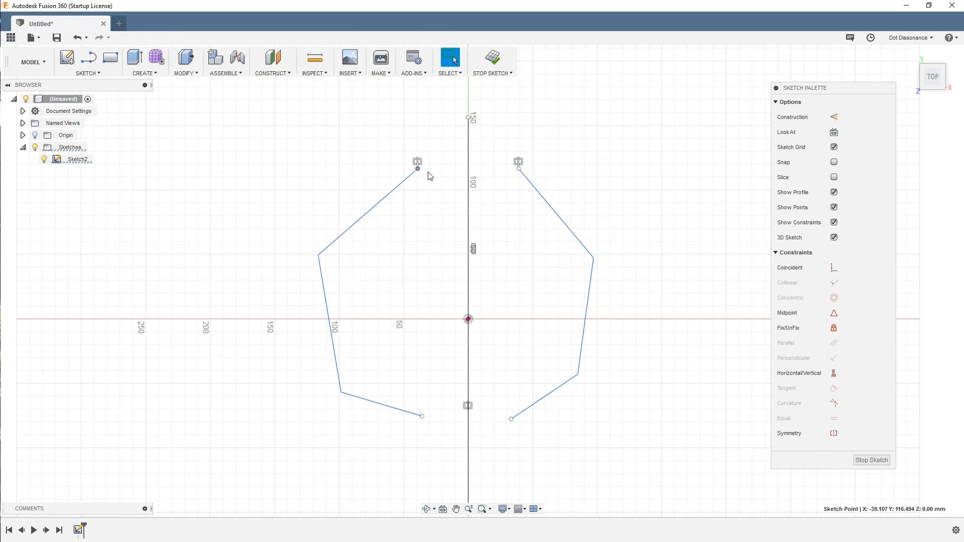
pyautogui.click(416, 259)
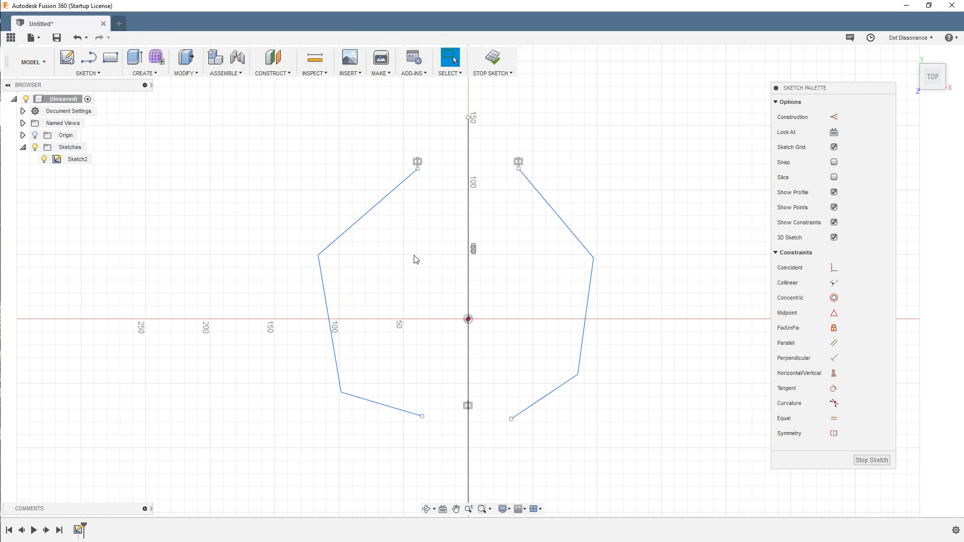
# Step: Make the upper corner points of the left and right chains symmetric about the vertical centre line
pyautogui.click(318, 255)
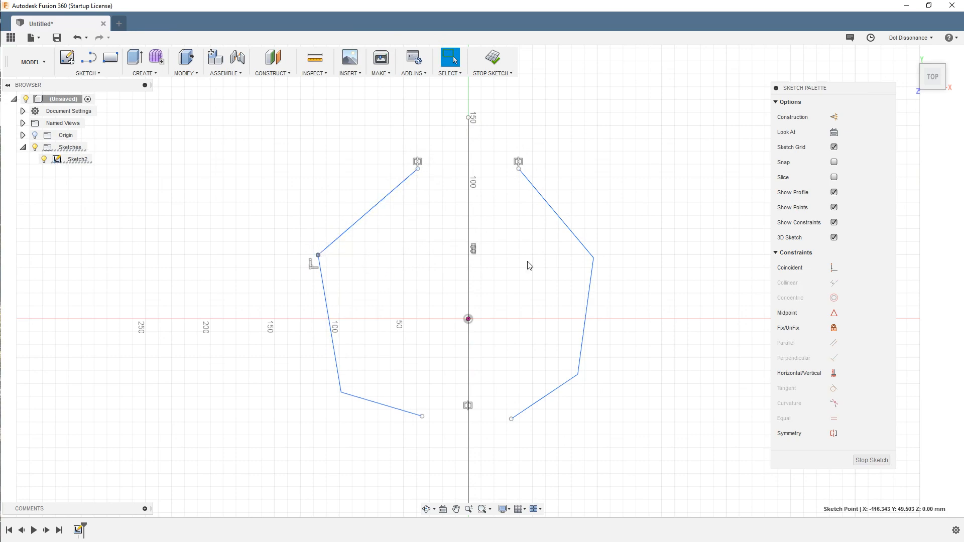
pyautogui.keyDown('shift'); pyautogui.click(594, 258); pyautogui.keyUp('shift')
pyautogui.click(655, 231)
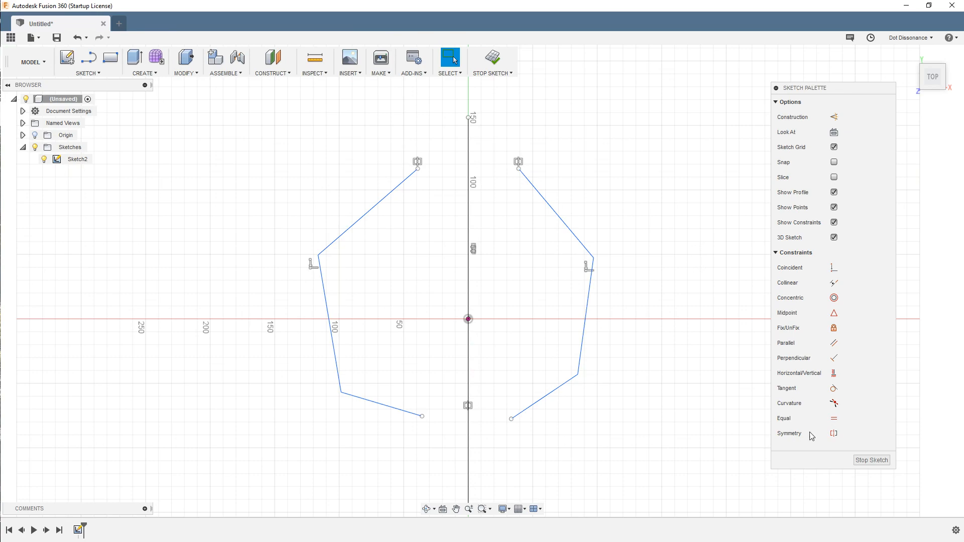
pyautogui.click(836, 437)
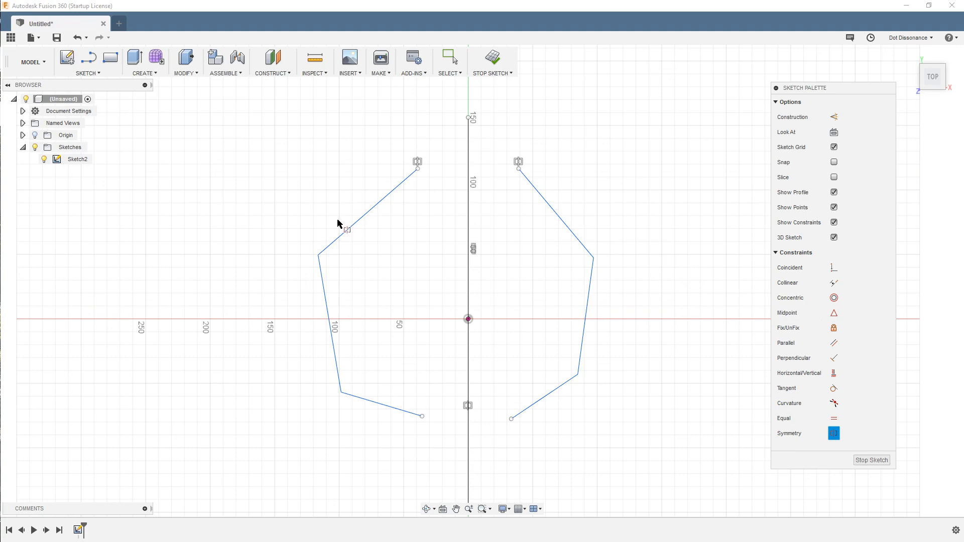
pyautogui.click(318, 256)
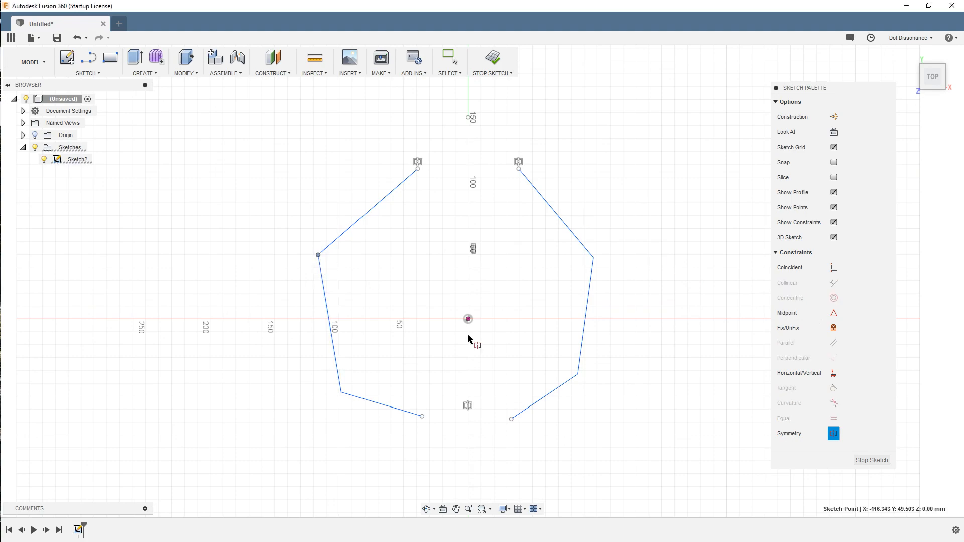
pyautogui.click(593, 258)
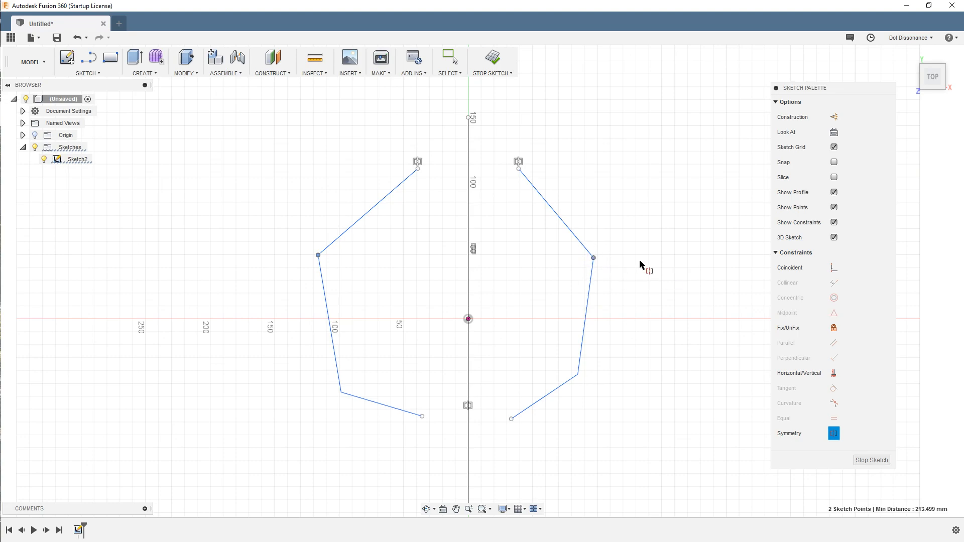
pyautogui.click(468, 213)
pyautogui.press('Escape')
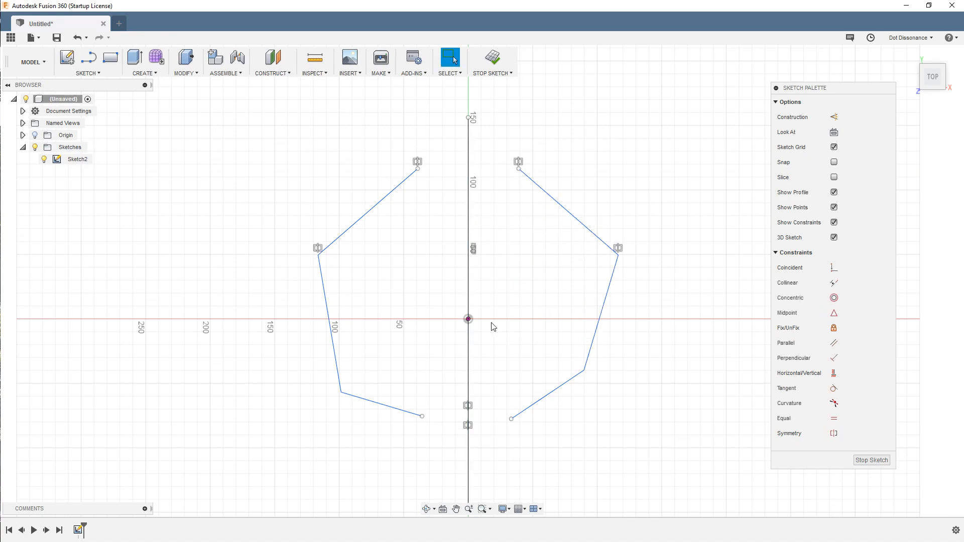
# Step: Make the lower corner points of both chains symmetric about the vertical centre line
pyautogui.click(341, 392)
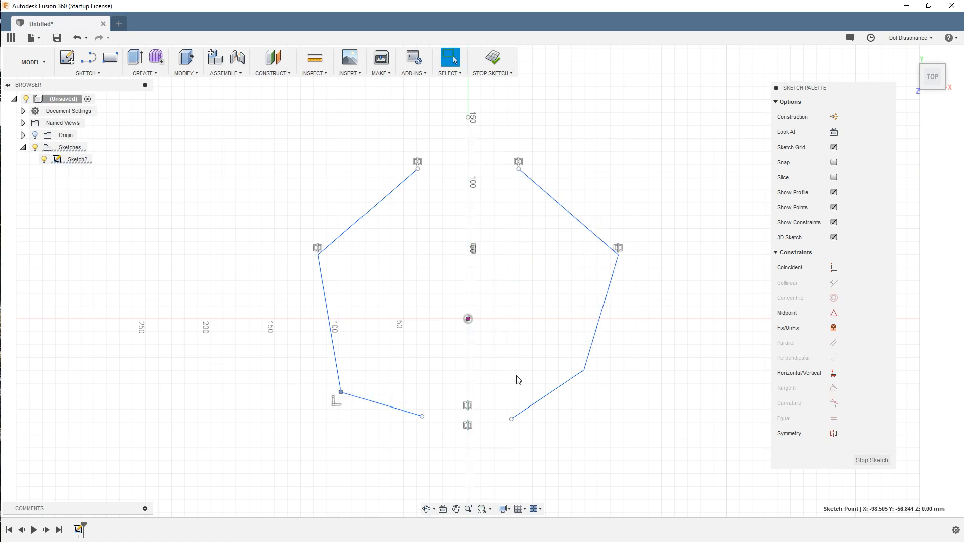
pyautogui.click(583, 372)
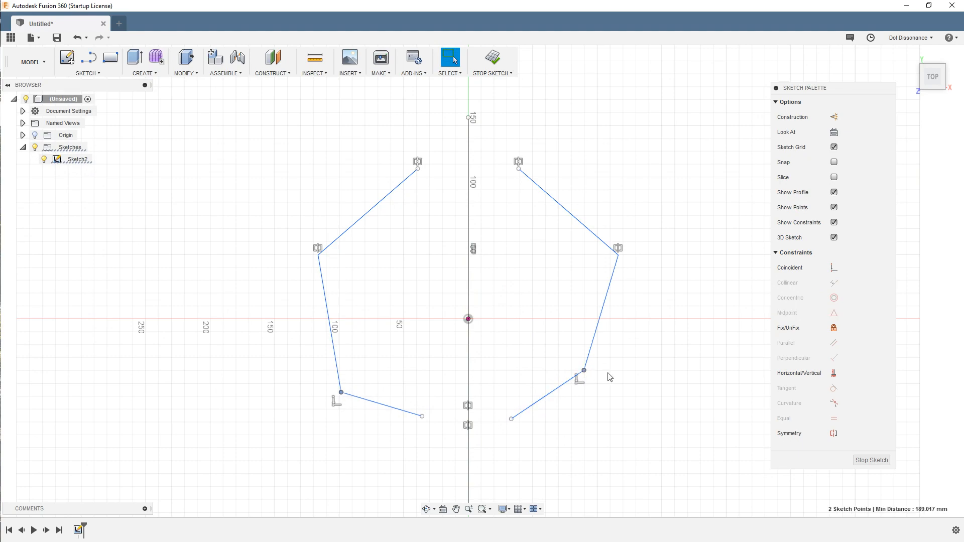
pyautogui.click(835, 434)
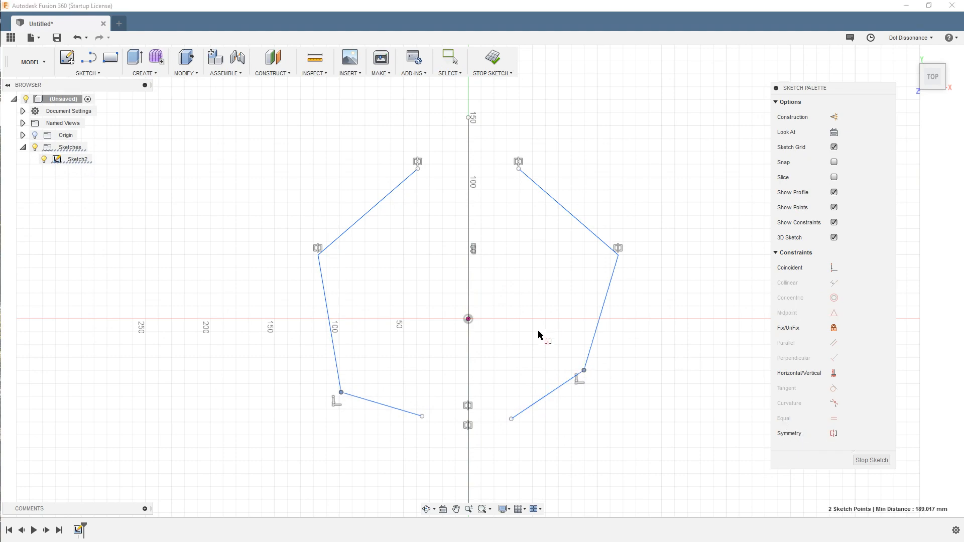
pyautogui.click(469, 363)
# Step: Apply a symmetry constraint to the lower endpoints of both chains about the vertical centre line
pyautogui.click(422, 417)
pyautogui.click(518, 428)
pyautogui.click(834, 433)
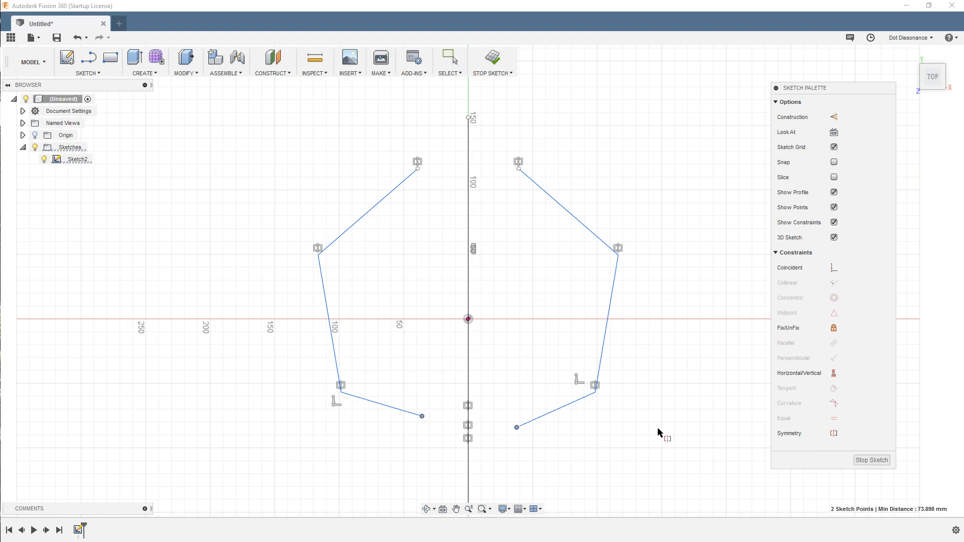
pyautogui.click(469, 380)
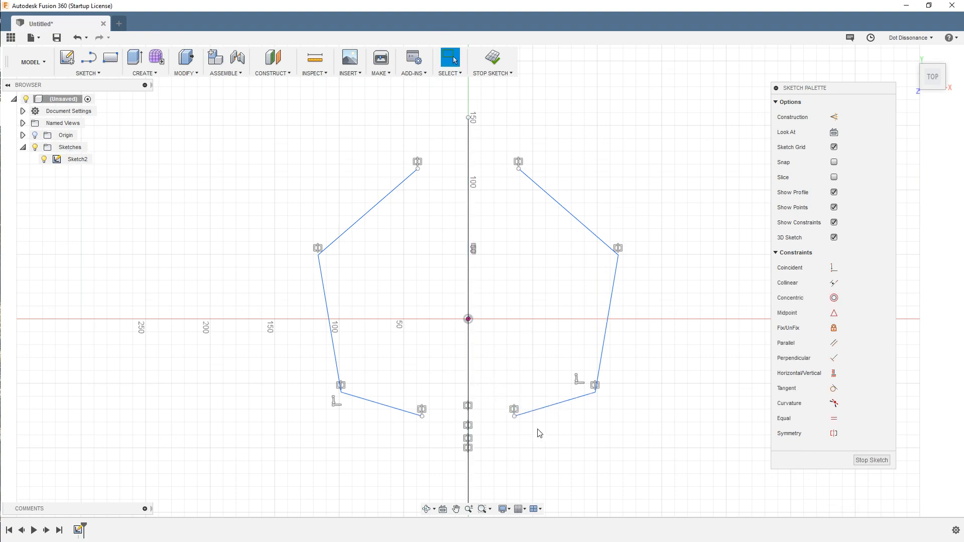
# Step: Move the right chain's lower endpoint downward and its middle line inward to test the symmetric behaviour
pyautogui.moveTo(514, 417); pyautogui.dragTo(502, 462)
pyautogui.moveTo(599, 362)
pyautogui.mouseDown()
pyautogui.moveTo(552, 346)
pyautogui.moveTo(577, 340)
pyautogui.mouseUp()
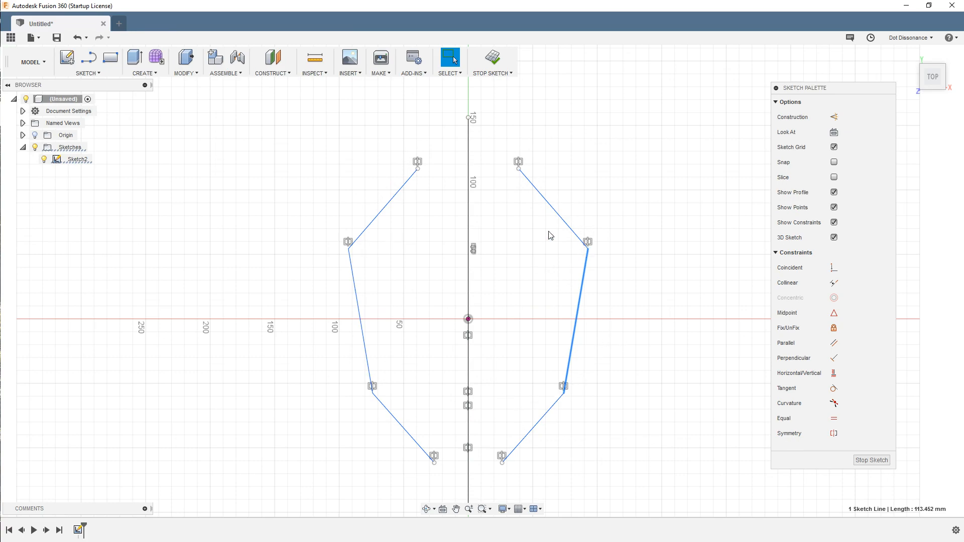
# Step: Delete the symmetry constraints from the lower endpoints and the lower corner points of the two chains
pyautogui.scroll(3, 598, 335)
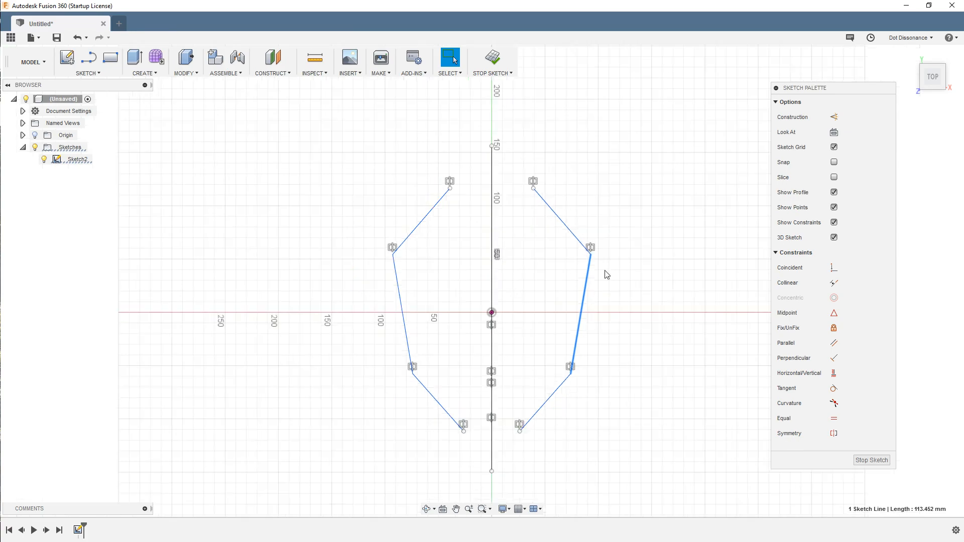
pyautogui.click(497, 435)
pyautogui.press('Delete')
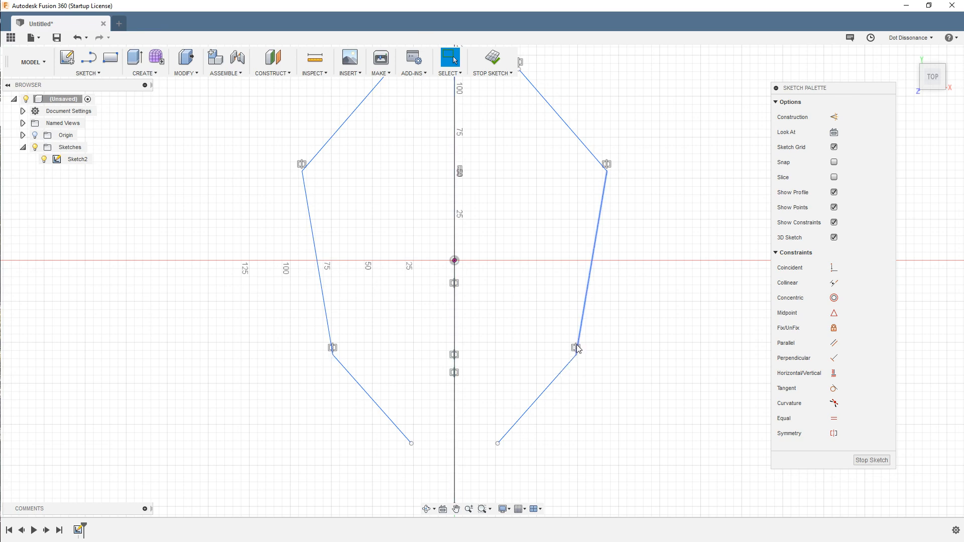
pyautogui.click(568, 362)
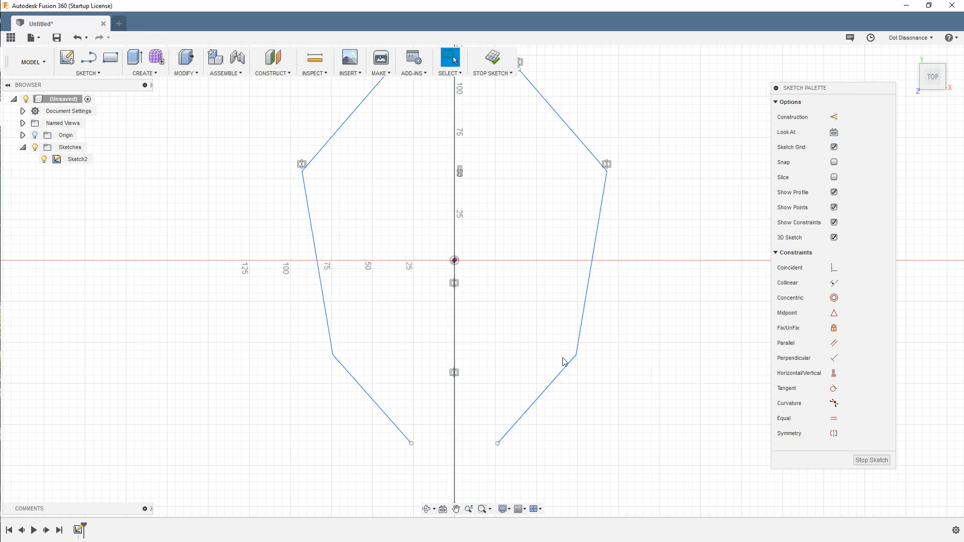
# Step: Move the right chain's lower endpoint down to about X 18, Y -149 mm, and delete the whole left chain
pyautogui.scroll(-3, 560, 307)
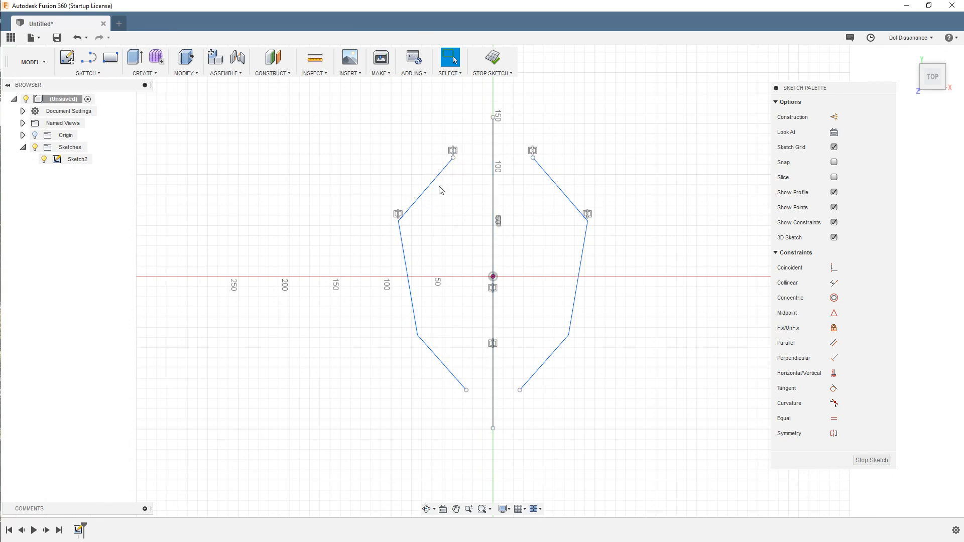
pyautogui.moveTo(570, 337); pyautogui.dragTo(512, 429)
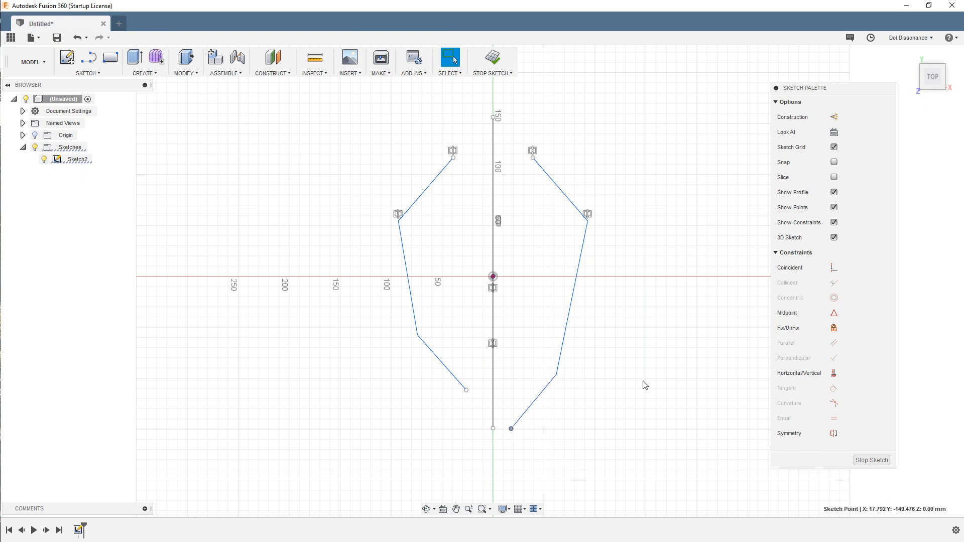
pyautogui.moveTo(336, 115); pyautogui.dragTo(471, 442)
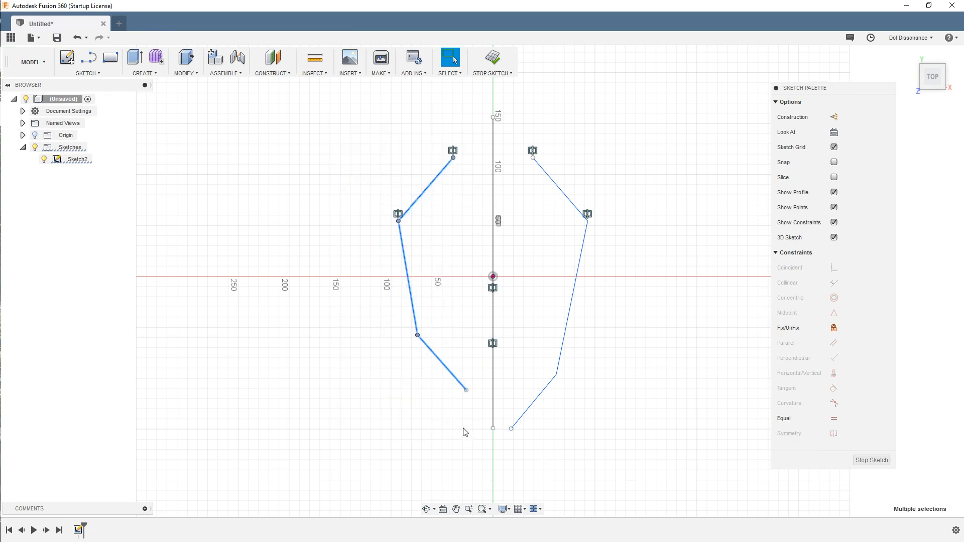
pyautogui.press('Delete')
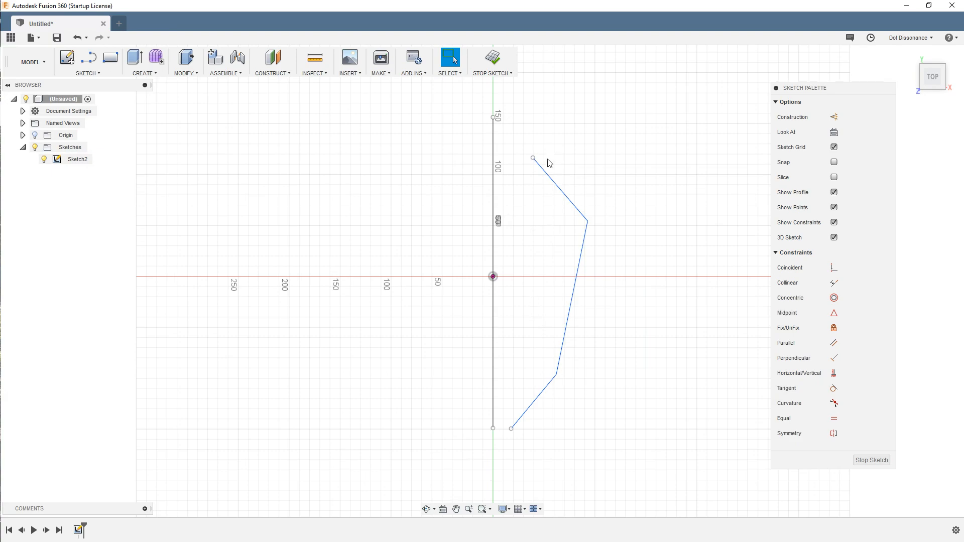
# Step: Mirror the right chain's three lines about the vertical line, and move the mirrored upper corner down to about X -96, Y 37 mm
pyautogui.click(74, 71)
pyautogui.click(86, 296)
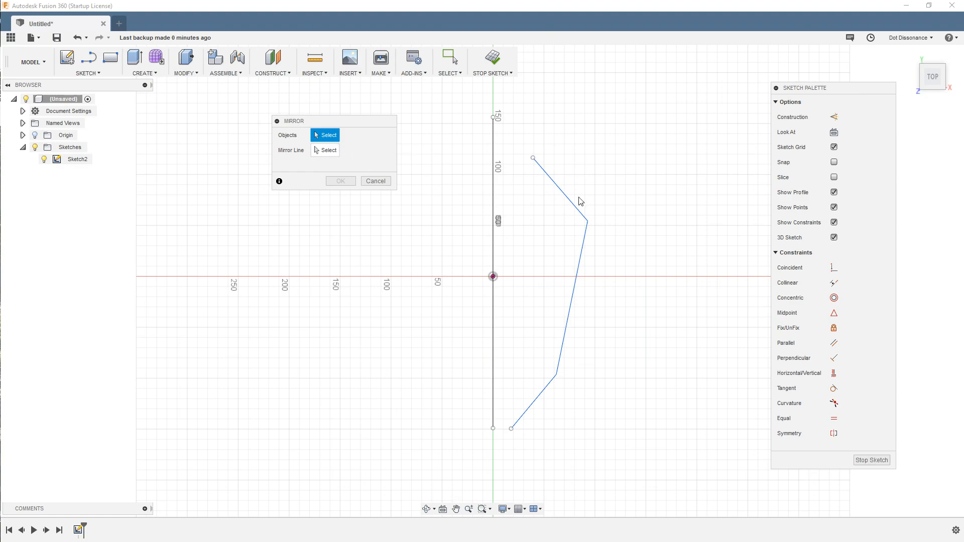
pyautogui.click(560, 192)
pyautogui.click(582, 245)
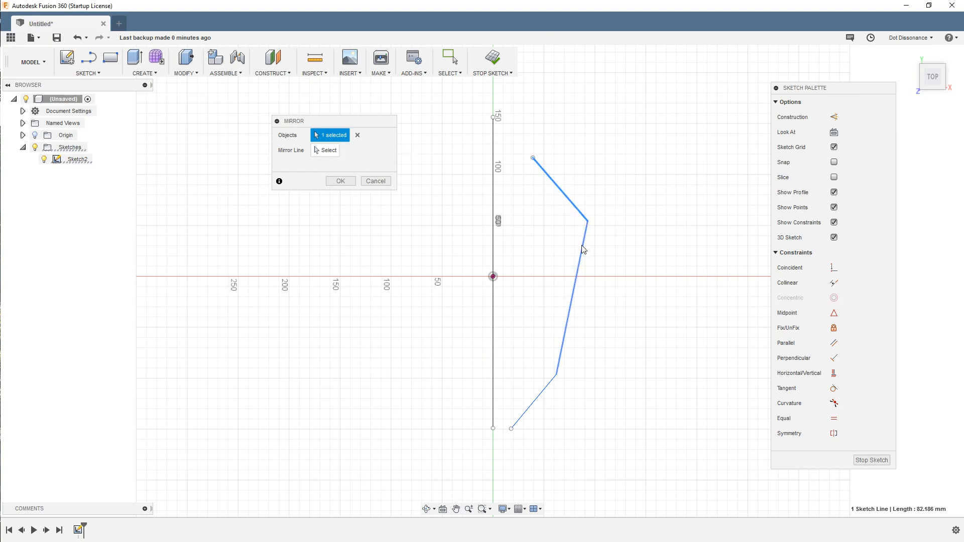
pyautogui.click(545, 402)
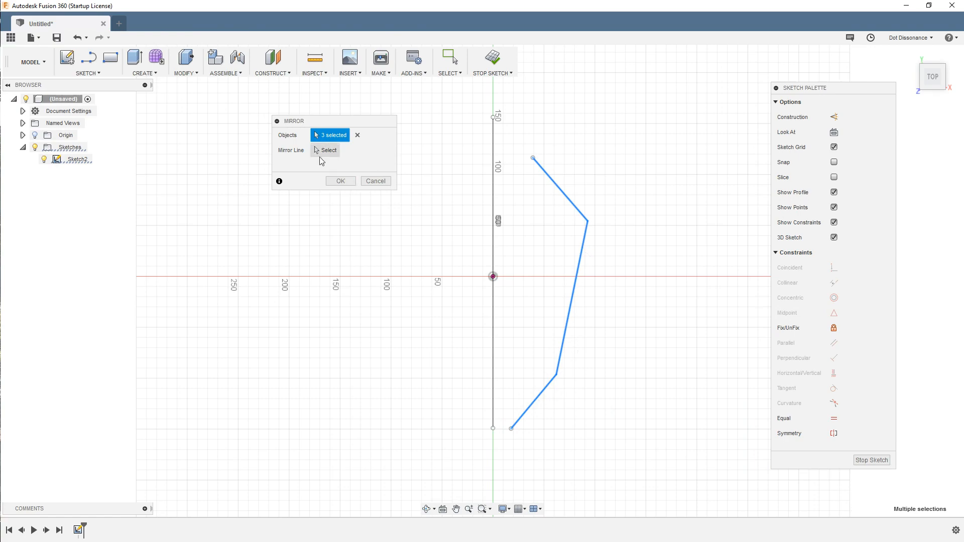
pyautogui.click(321, 153)
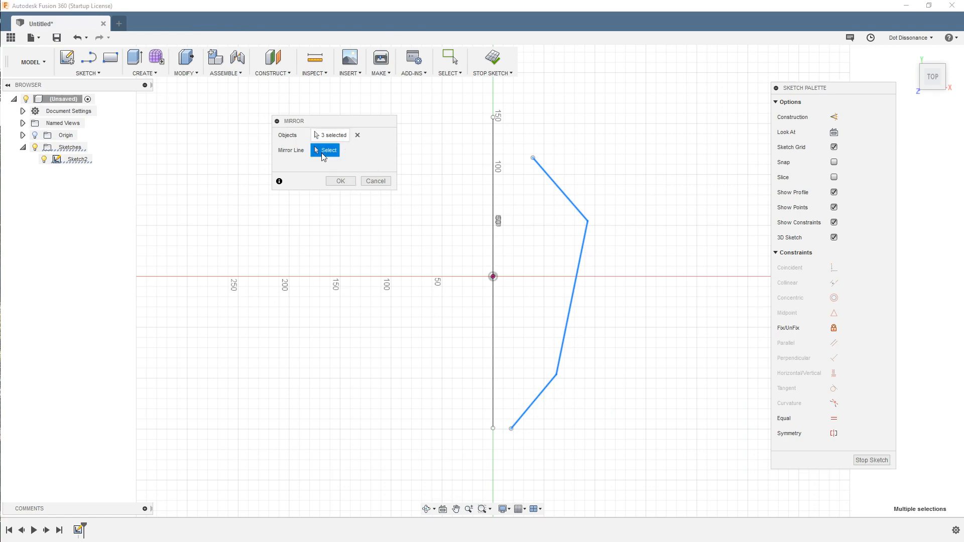
pyautogui.click(493, 251)
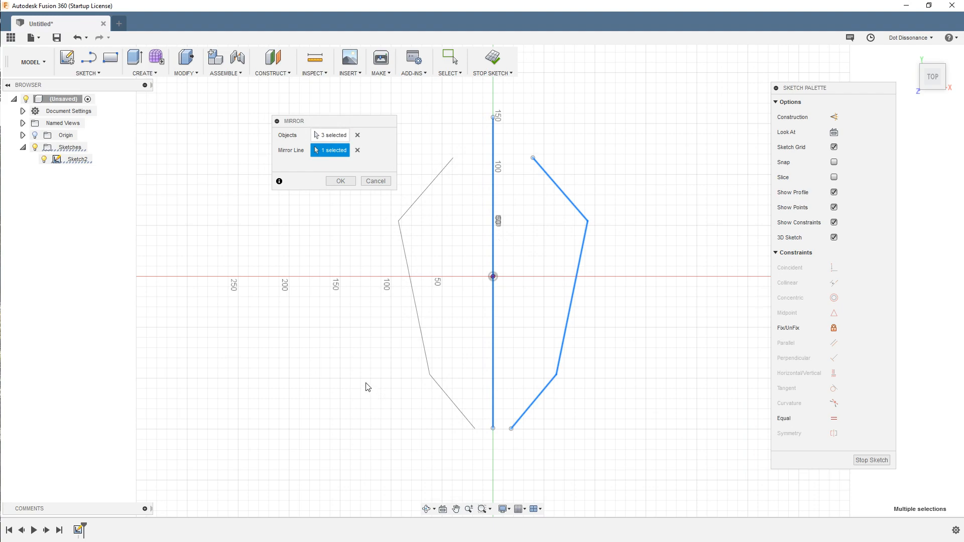
pyautogui.click(341, 182)
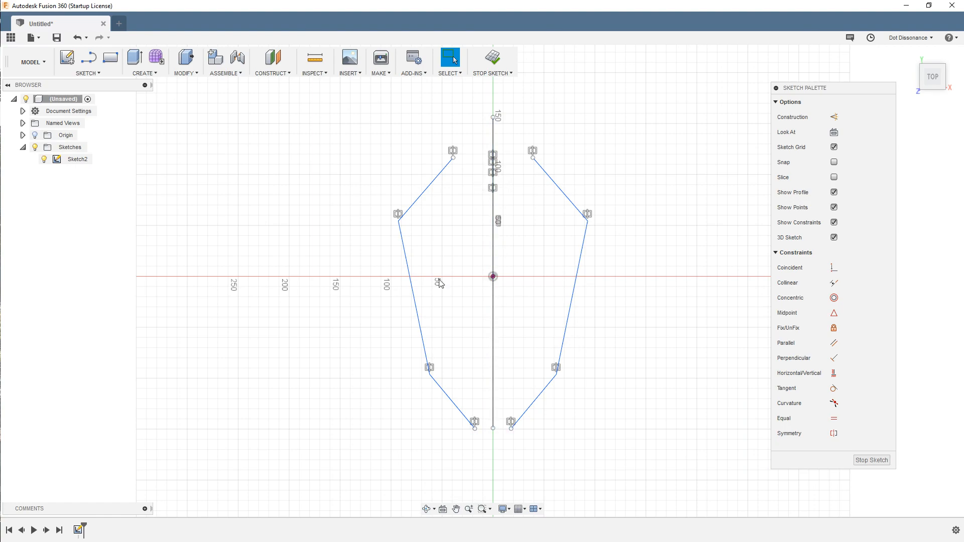
pyautogui.moveTo(399, 221)
pyautogui.mouseDown()
pyautogui.moveTo(296, 293)
pyautogui.moveTo(425, 337)
pyautogui.moveTo(370, 189)
pyautogui.moveTo(377, 288)
pyautogui.moveTo(367, 296)
pyautogui.moveTo(415, 233)
pyautogui.moveTo(364, 219)
pyautogui.moveTo(396, 243)
pyautogui.mouseUp()
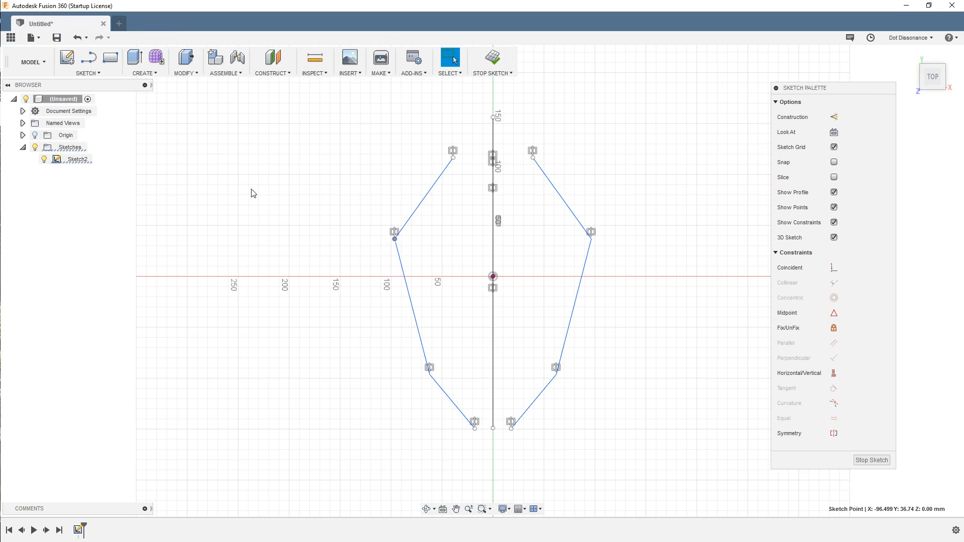